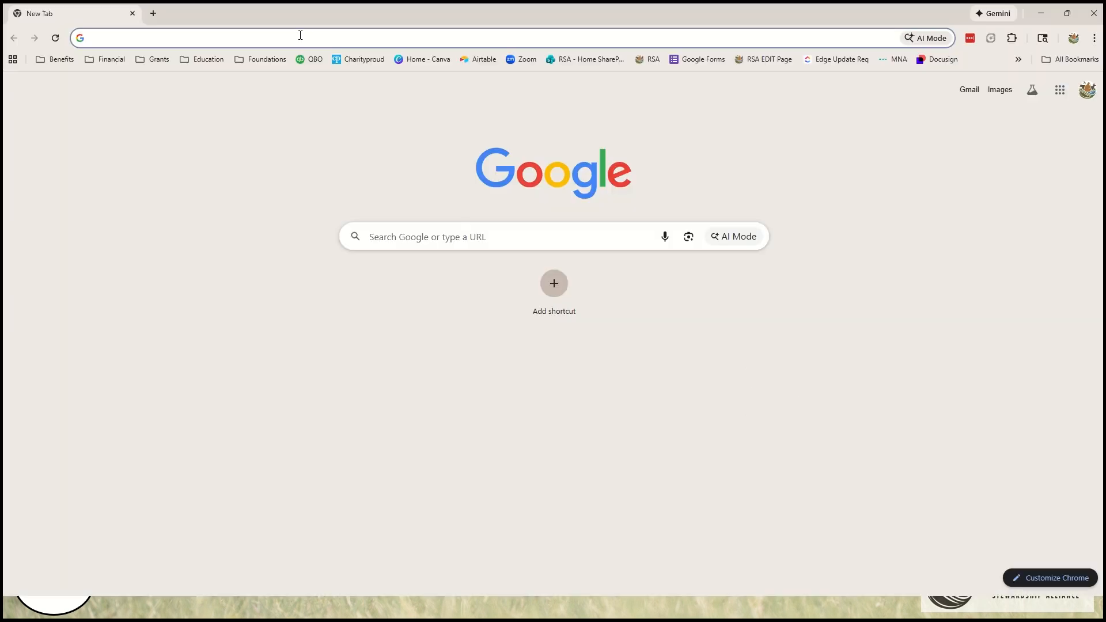
# Step: Search the web for Google My Maps and open its site
pyautogui.write('Google My m')
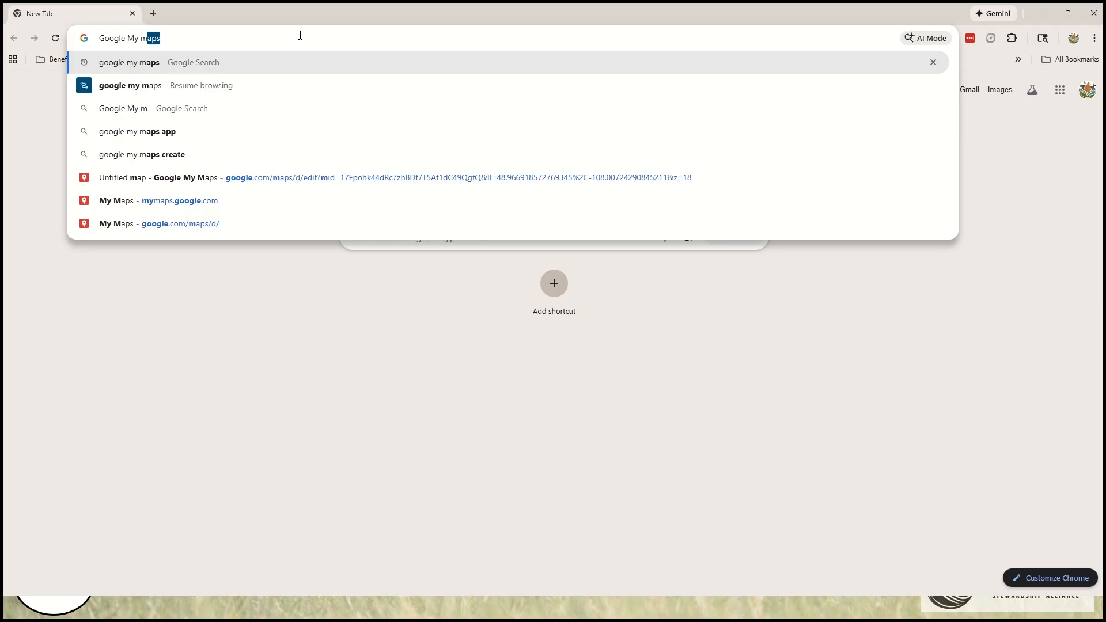
pyautogui.write('aps')
pyautogui.press('Return')
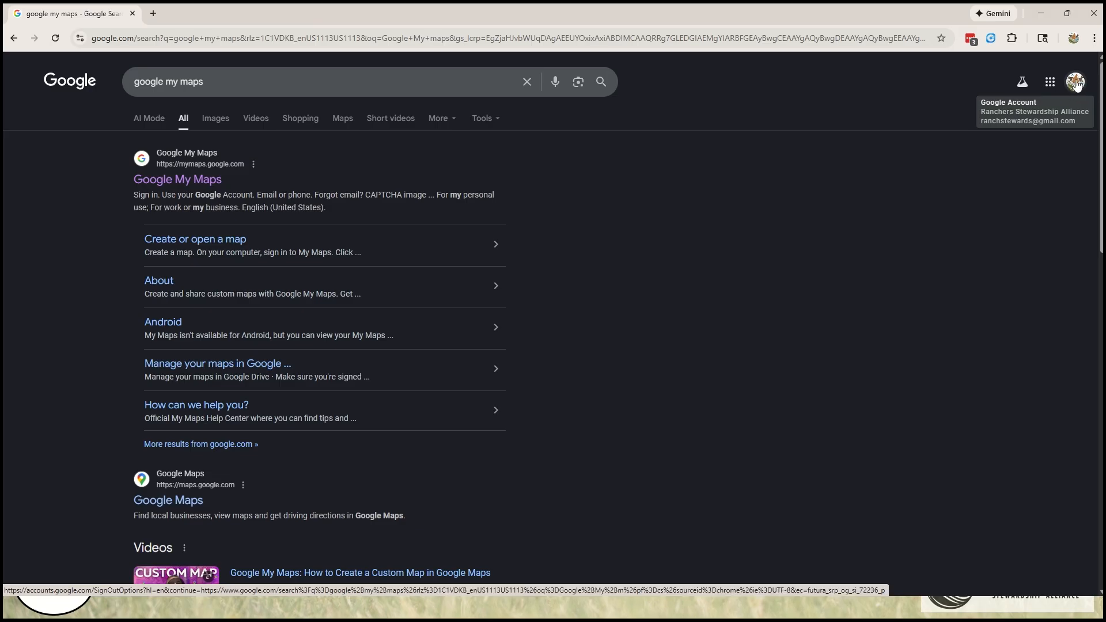
pyautogui.click(182, 182)
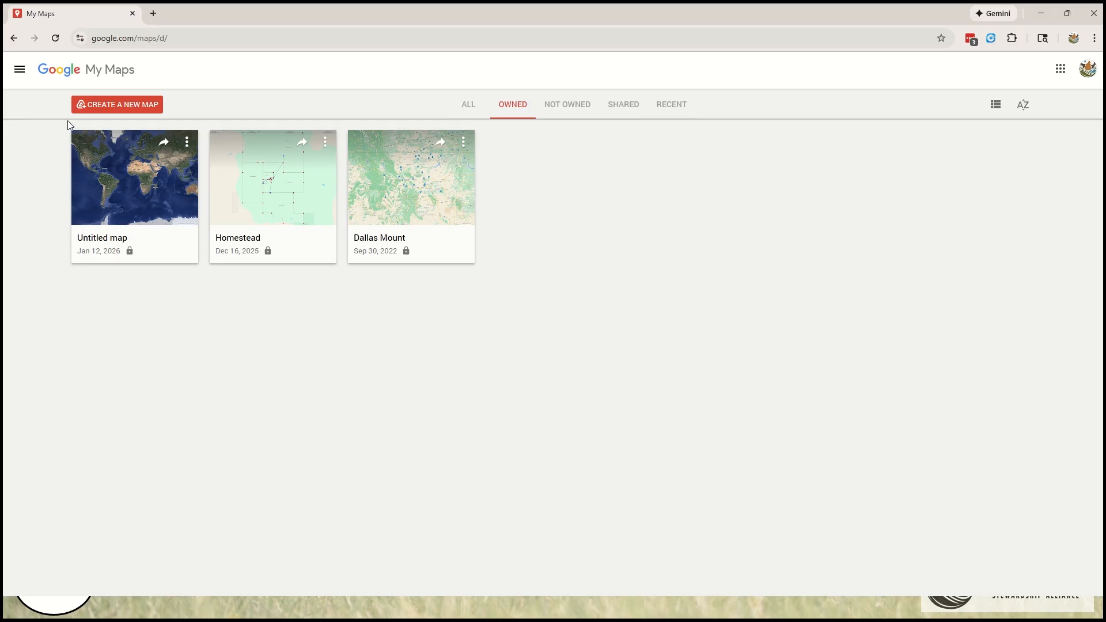
# Step: Create a new map and accept the upload of its title, thumbnail and metadata to Drive
pyautogui.click(96, 106)
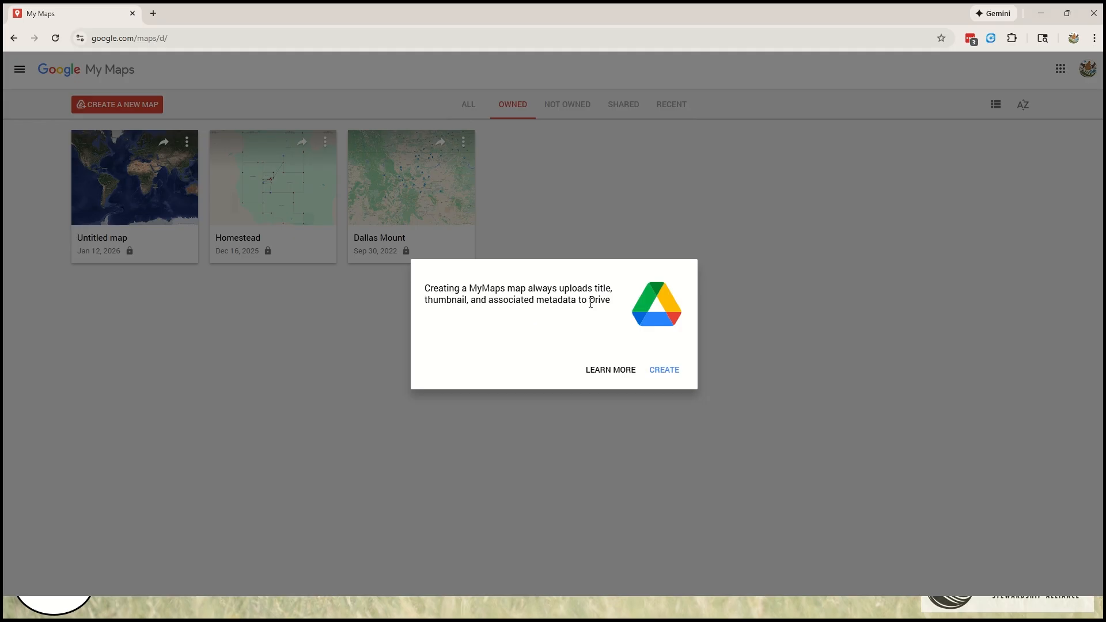
pyautogui.click(661, 371)
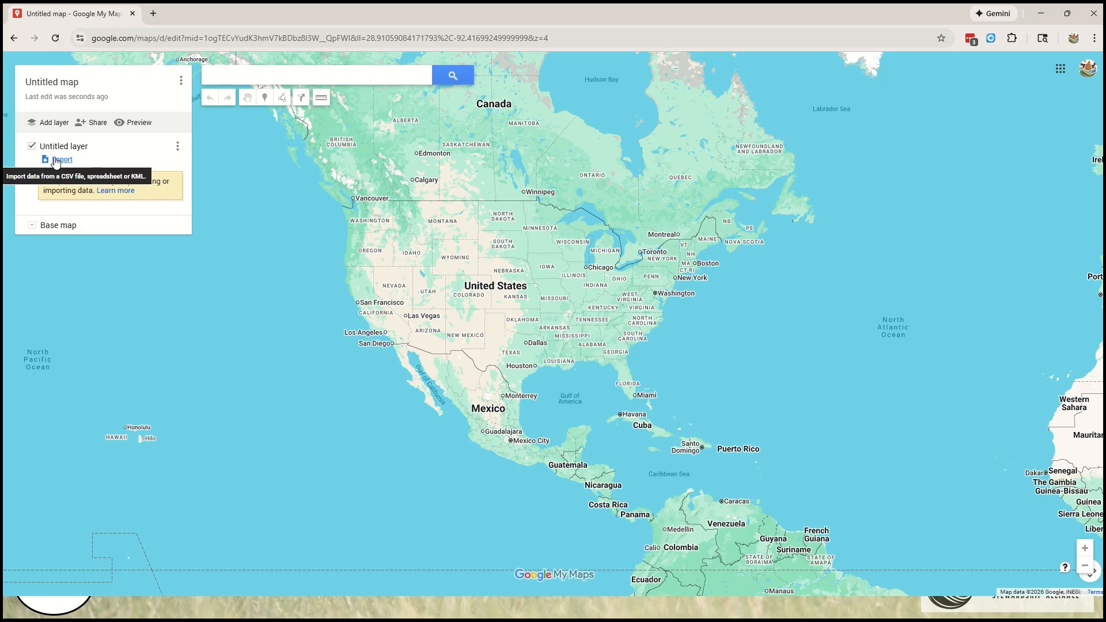
pyautogui.click(178, 148)
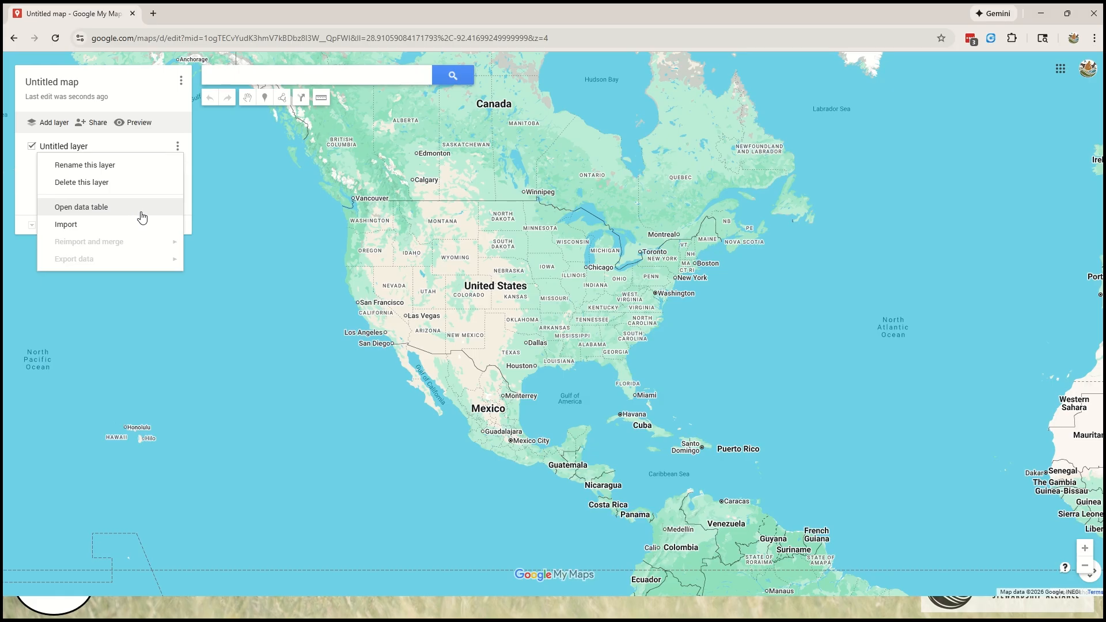
pyautogui.click(174, 104)
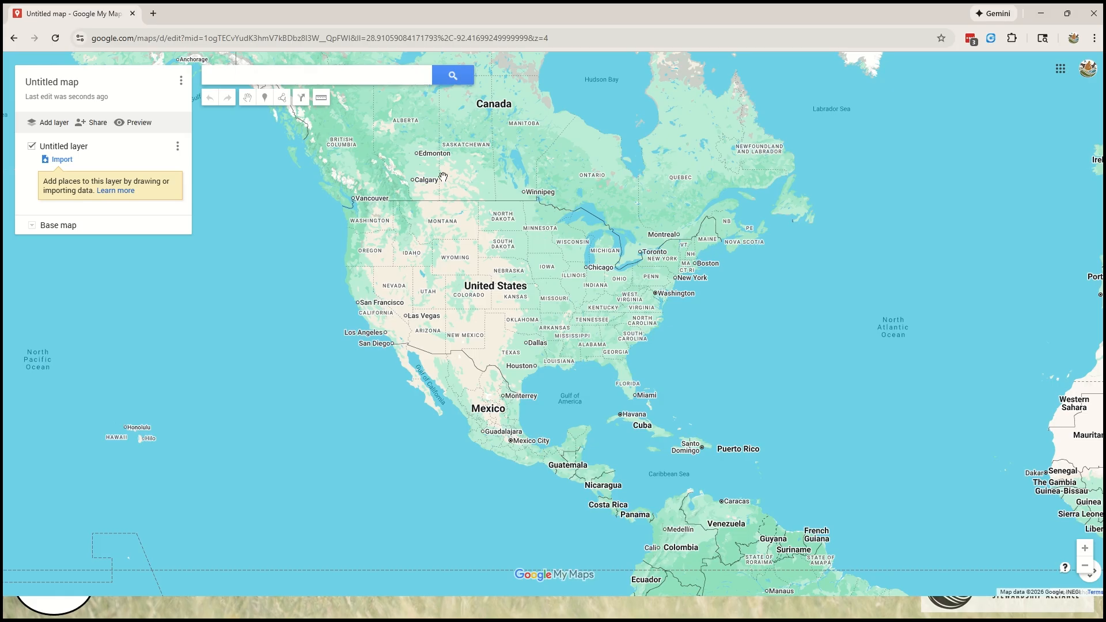
# Step: Title the map "Homestead Ranch Map" and save it with the description "Infrastructure Map for the Webb Property. Created Jan 2026."
pyautogui.click(181, 81)
pyautogui.click(73, 85)
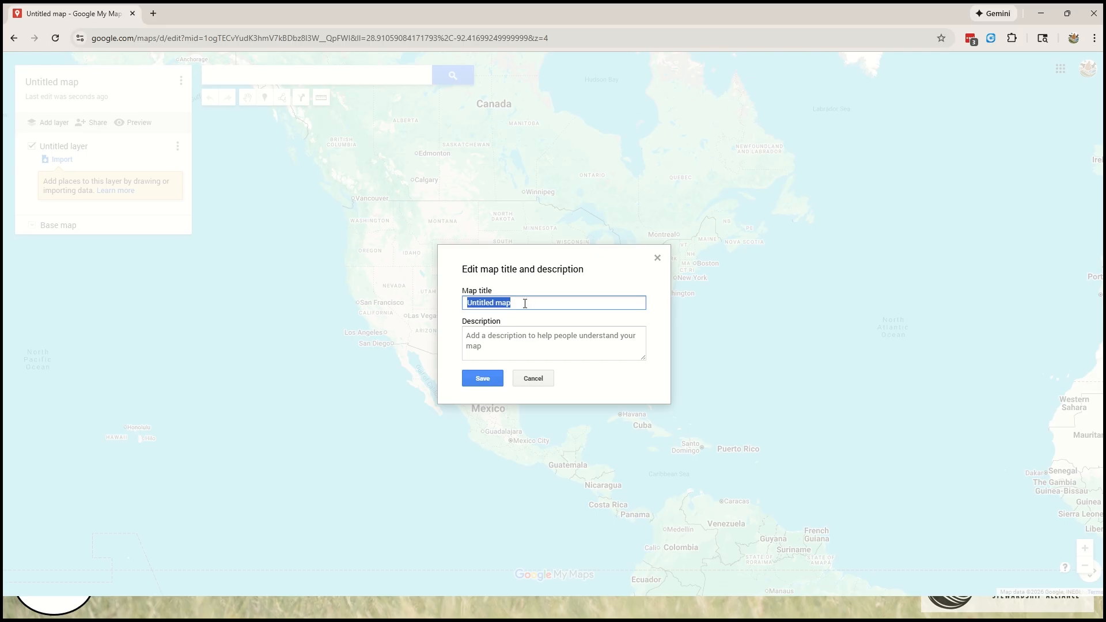
pyautogui.write('Homestead Ranch Map')
pyautogui.click(524, 337)
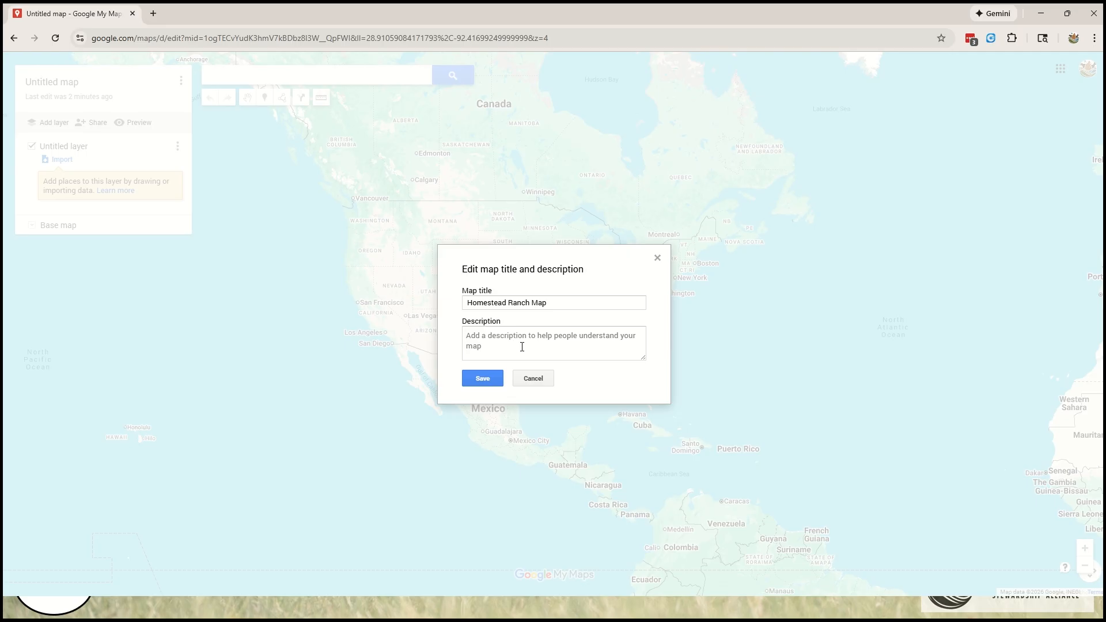
pyautogui.write('Infra')
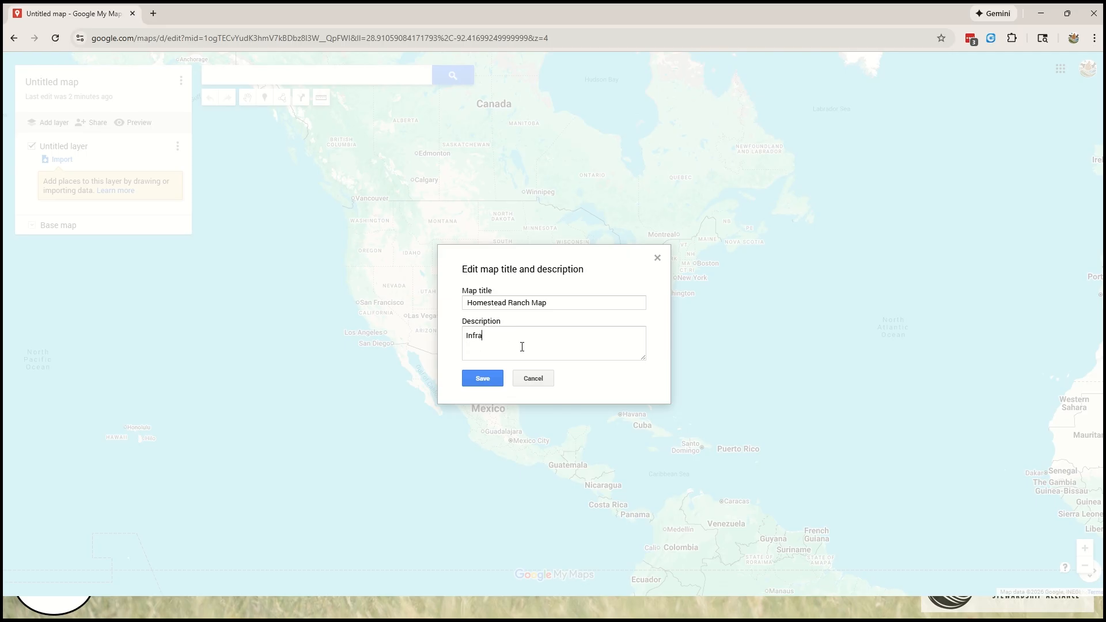
pyautogui.write('structure Map for the Webb Property')
pyautogui.write('. Created Jan 202')
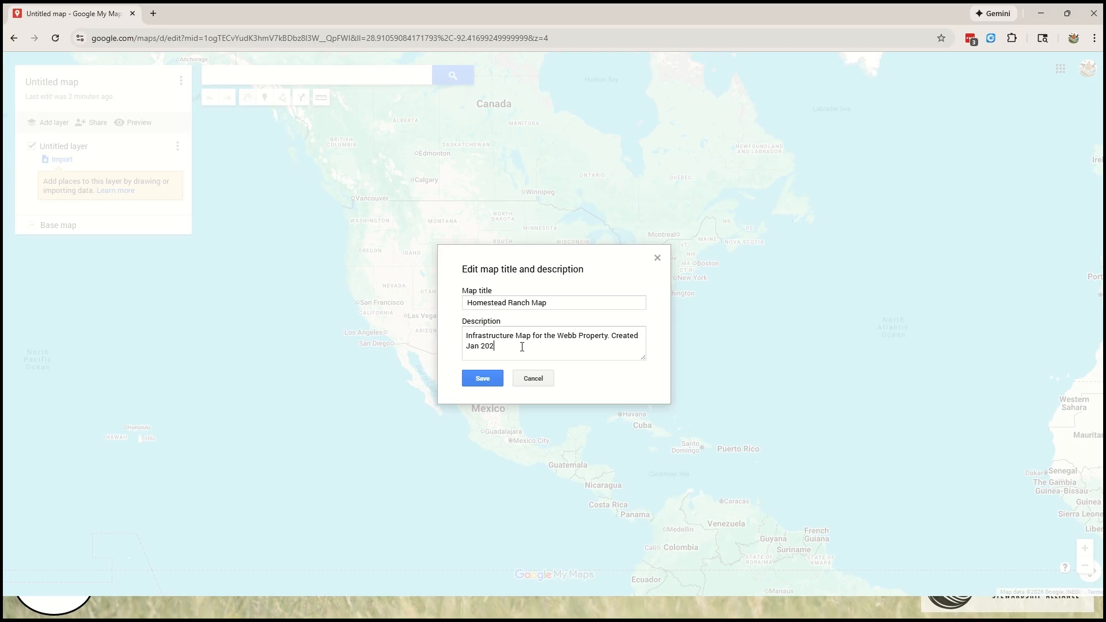
pyautogui.write('6')
pyautogui.write('26')
pyautogui.click(488, 380)
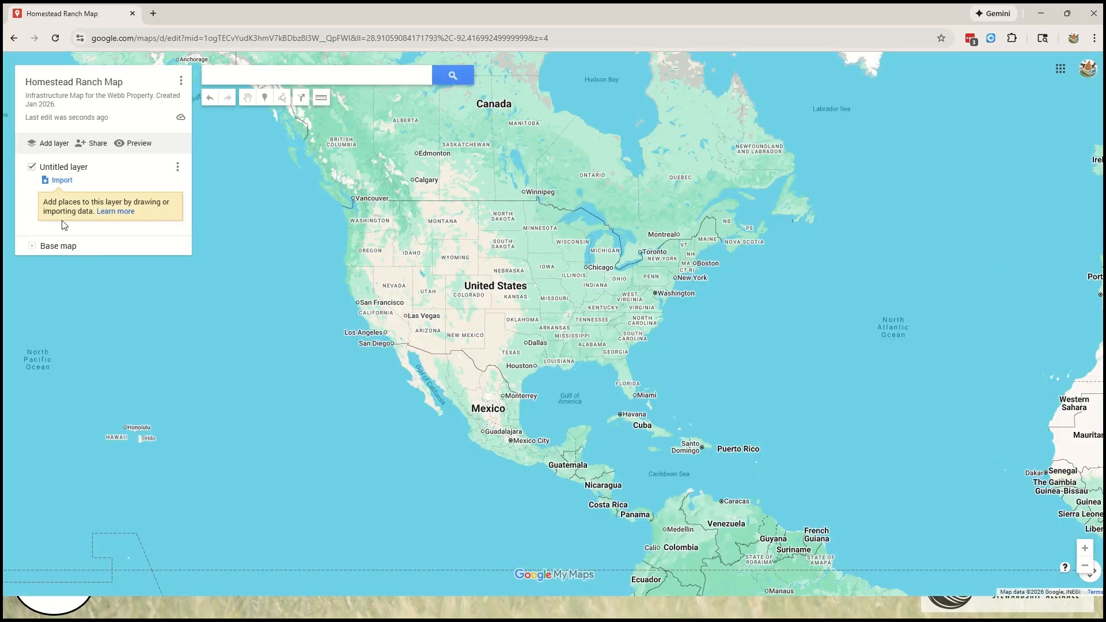
# Step: Switch the base map to satellite imagery and close the base map choices
pyautogui.click(32, 246)
pyautogui.click(103, 272)
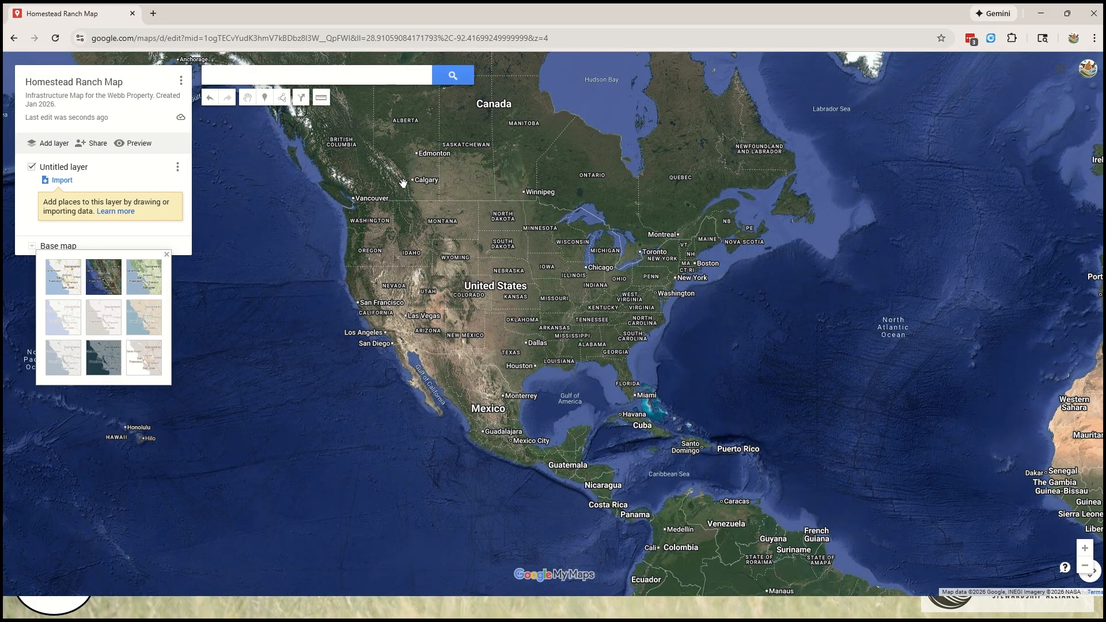
pyautogui.click(167, 255)
# Step: Locate the ranch homestead and its rectangular field in northern Montana, northwest of the Webb Waterfowl Production Area near the Canadian border
pyautogui.scroll(3, 466, 219)
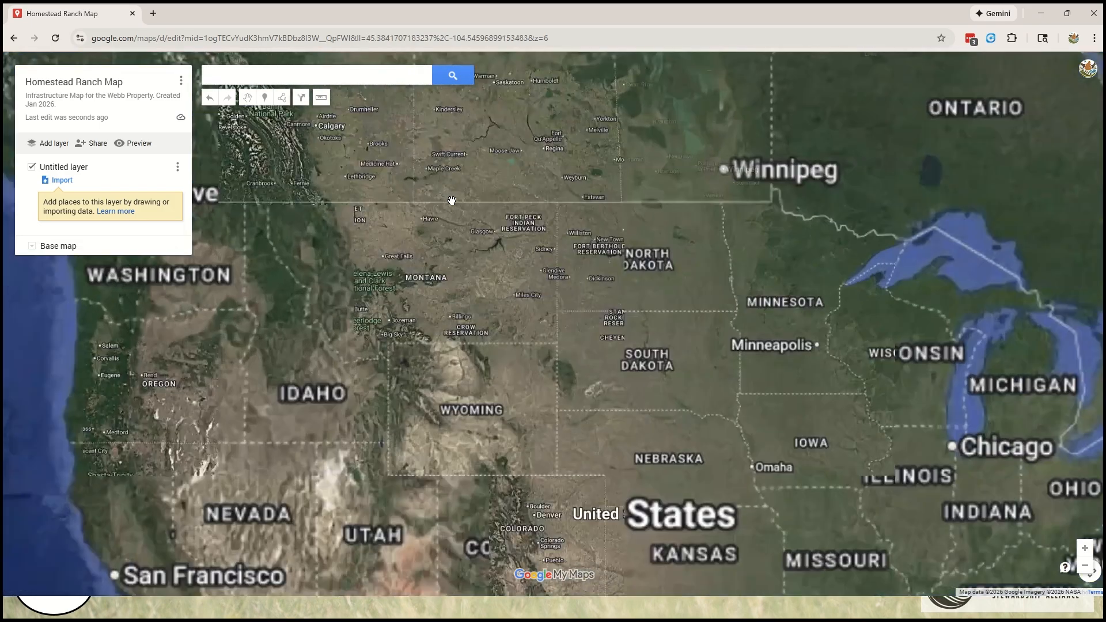
pyautogui.scroll(3, 496, 206)
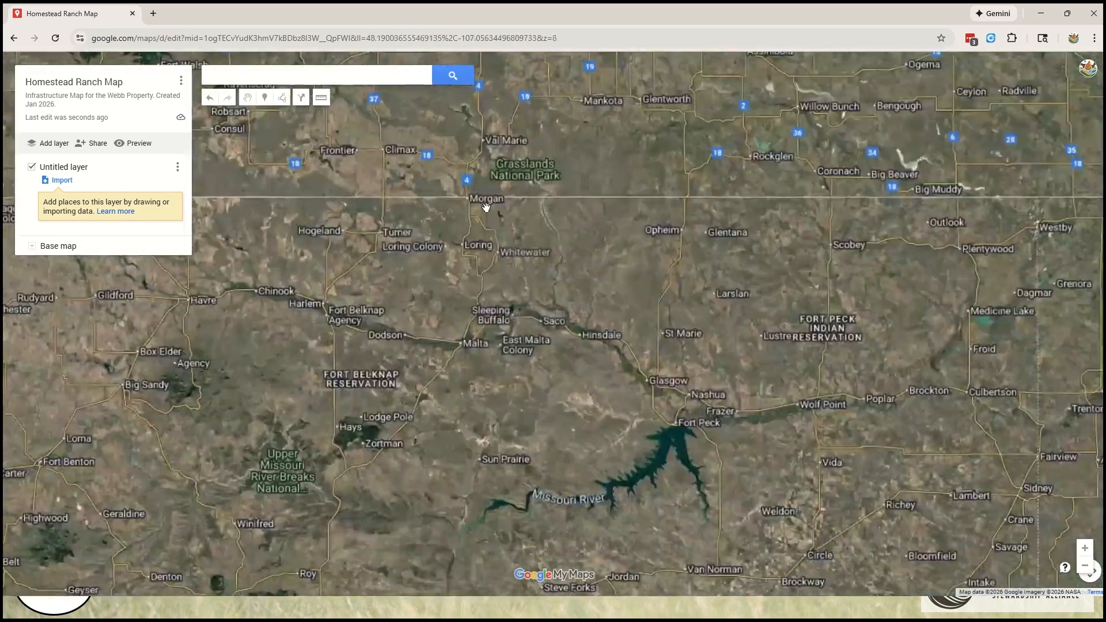
pyautogui.scroll(1, 447, 199)
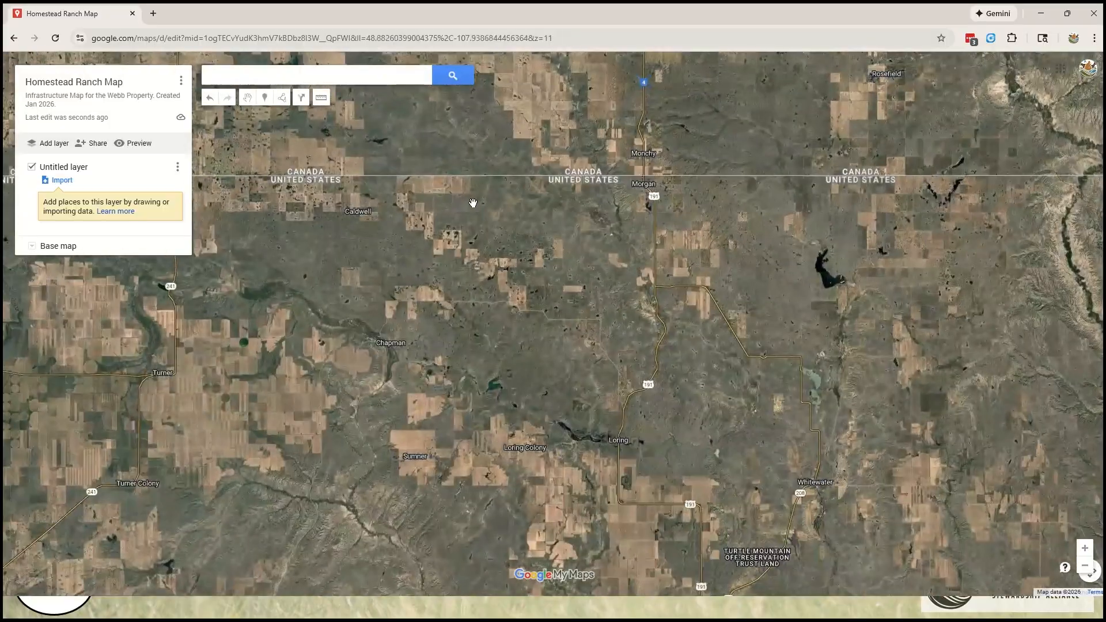
pyautogui.scroll(1, 471, 193)
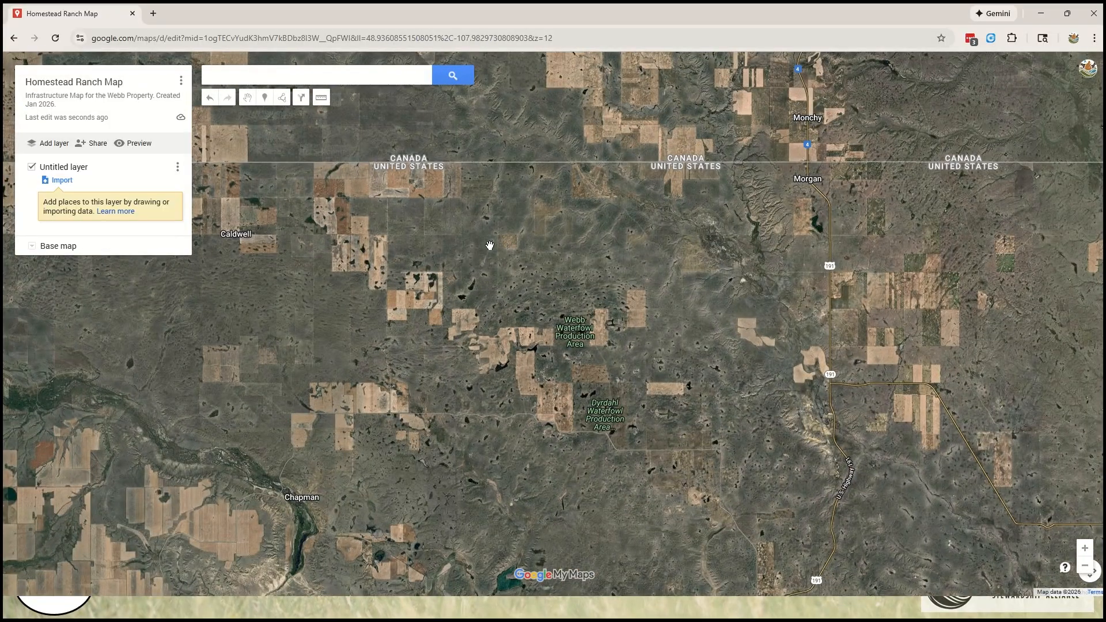
pyautogui.scroll(1, 484, 245)
pyautogui.moveTo(559, 226); pyautogui.dragTo(527, 252)
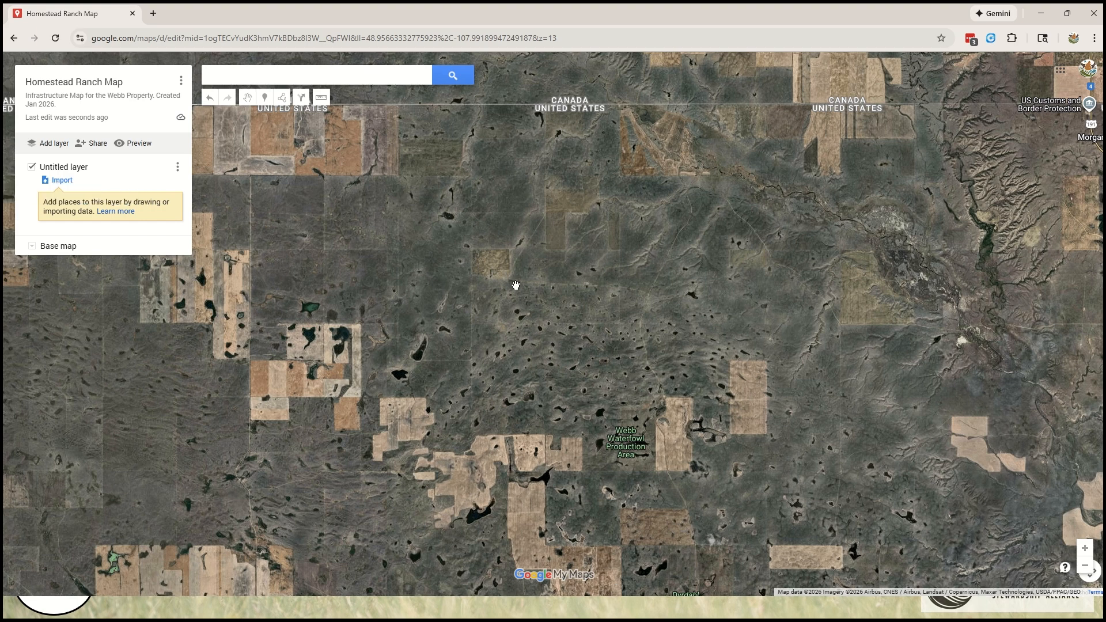
pyautogui.scroll(1, 508, 282)
pyautogui.scroll(1, 483, 244)
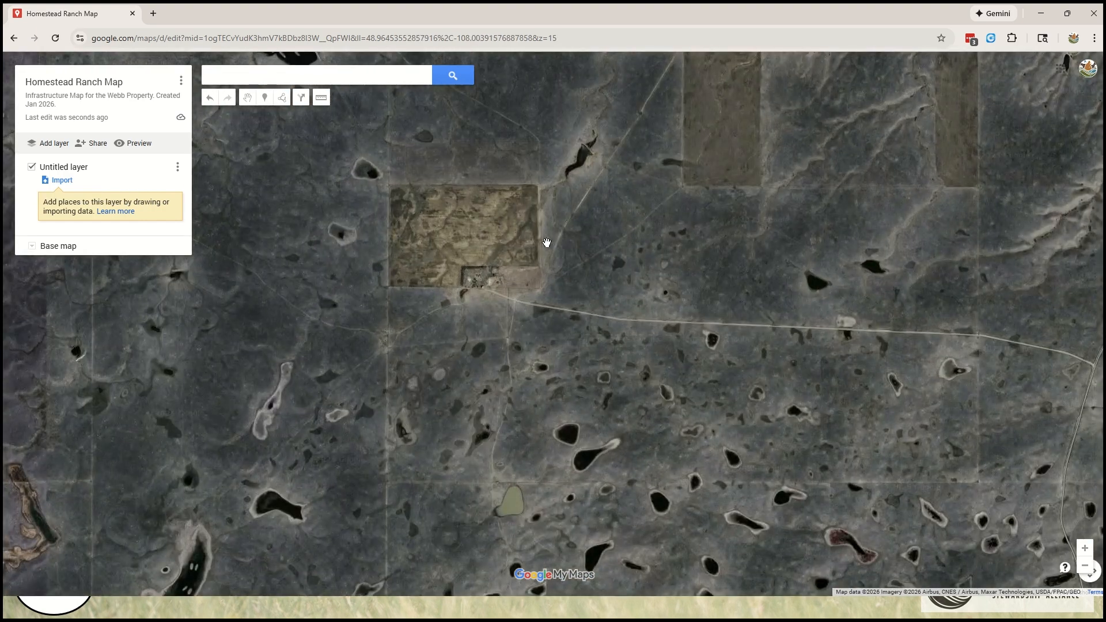
pyautogui.scroll(1, 406, 226)
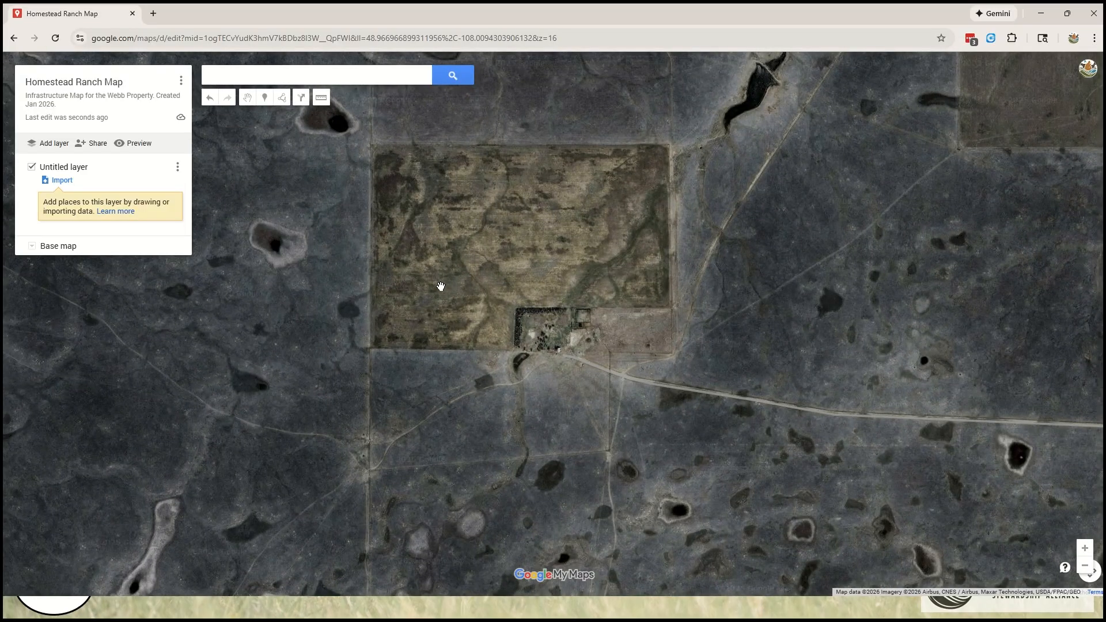
# Step: Rename the untitled layer as "Pastures"
pyautogui.click(68, 167)
pyautogui.write('Pastures')
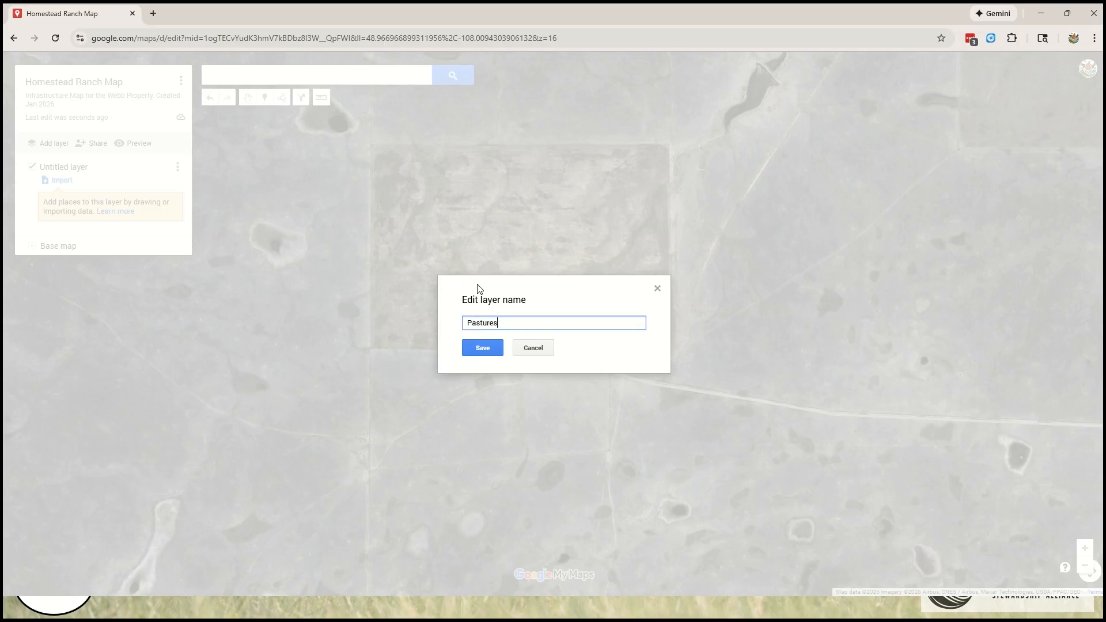
pyautogui.click(472, 347)
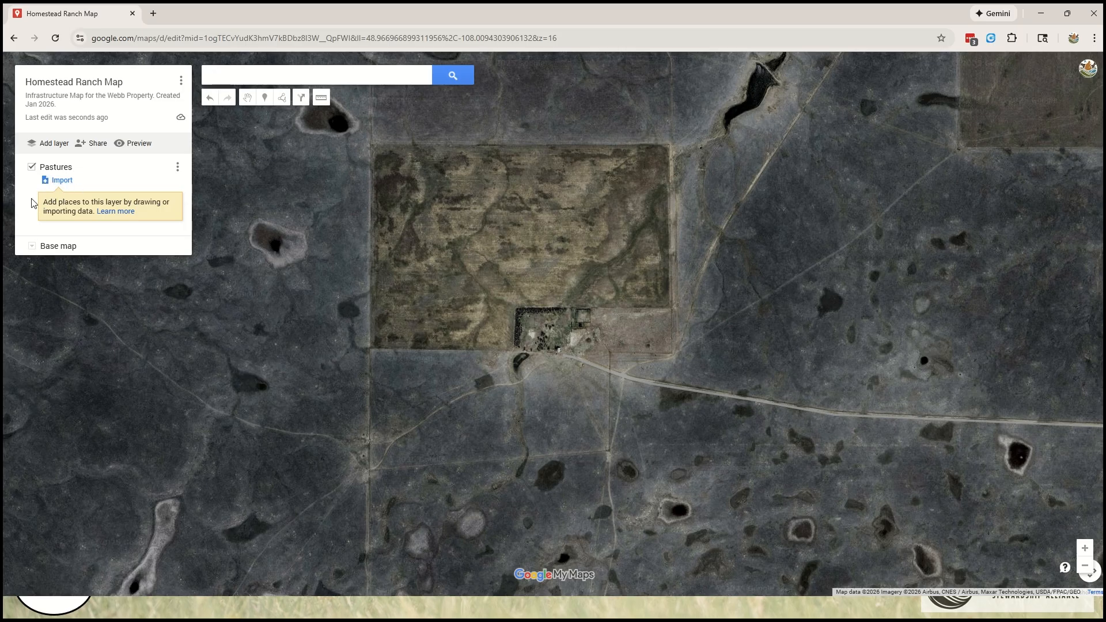
# Step: Draw a closed four-corner polygon of about 114 acres along the fence lines around the rectangular field and homestead
pyautogui.click(283, 99)
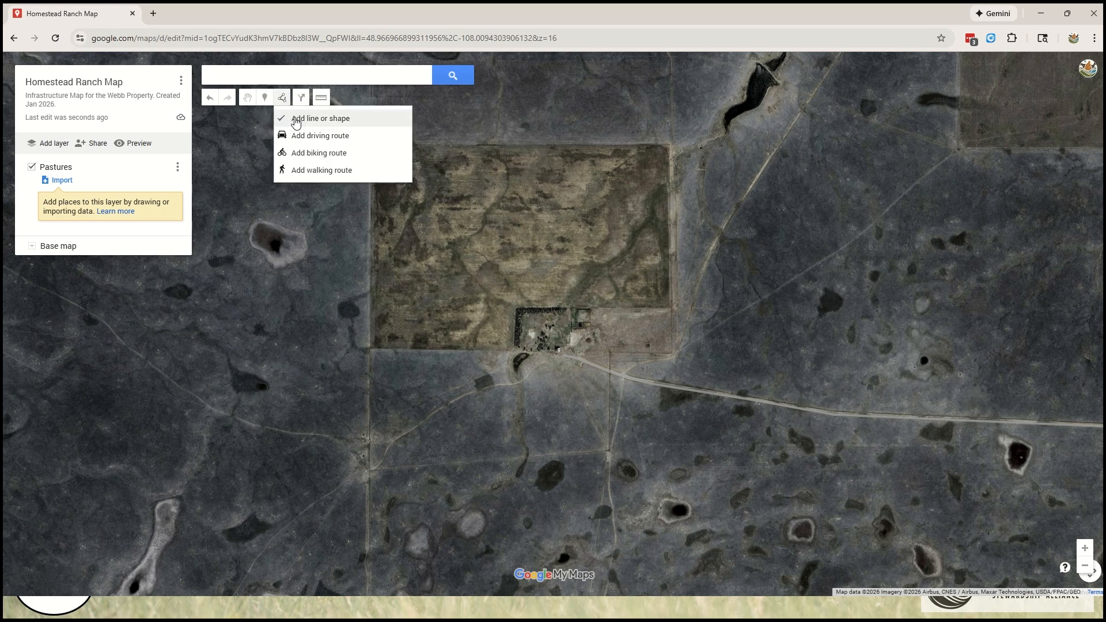
pyautogui.click(295, 117)
pyautogui.scroll(1, 362, 133)
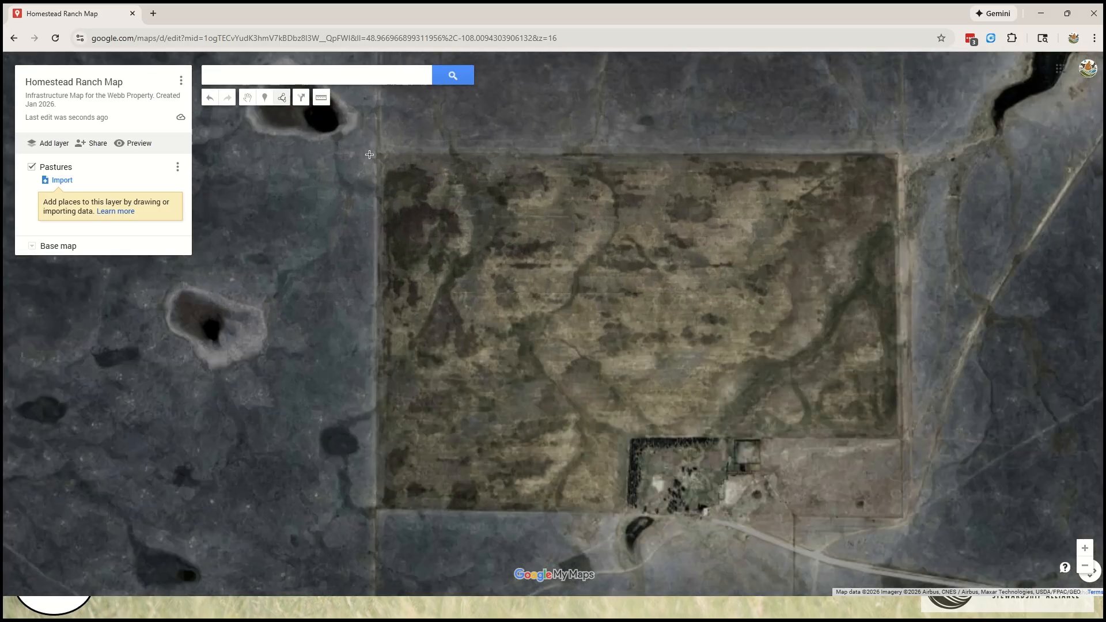
pyautogui.scroll(1, 378, 154)
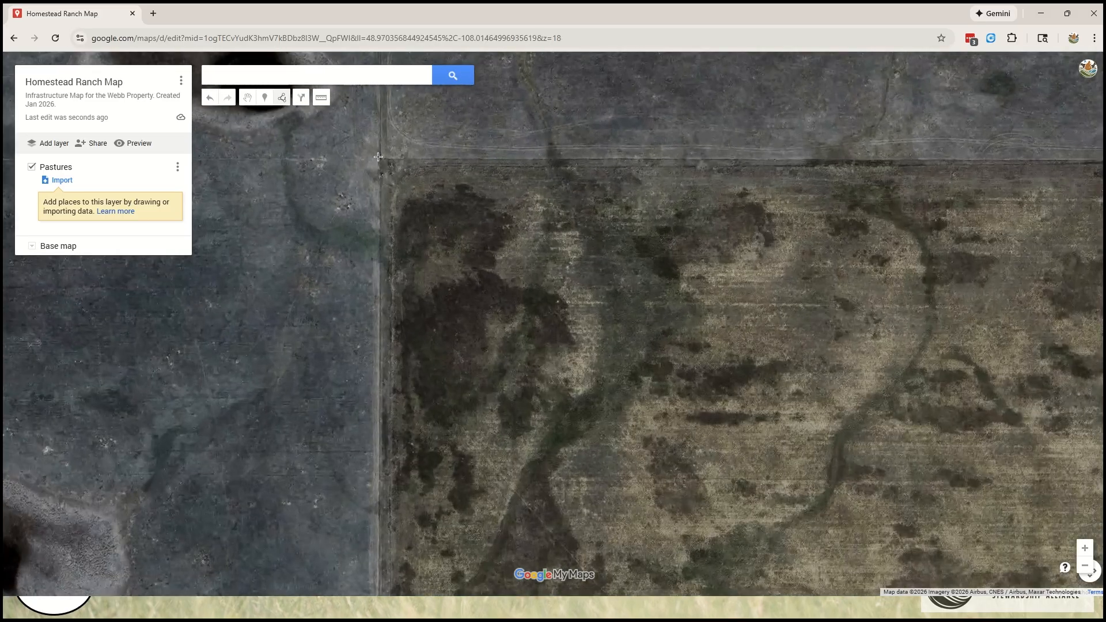
pyautogui.click(379, 157)
pyautogui.scroll(-2, 296, 133)
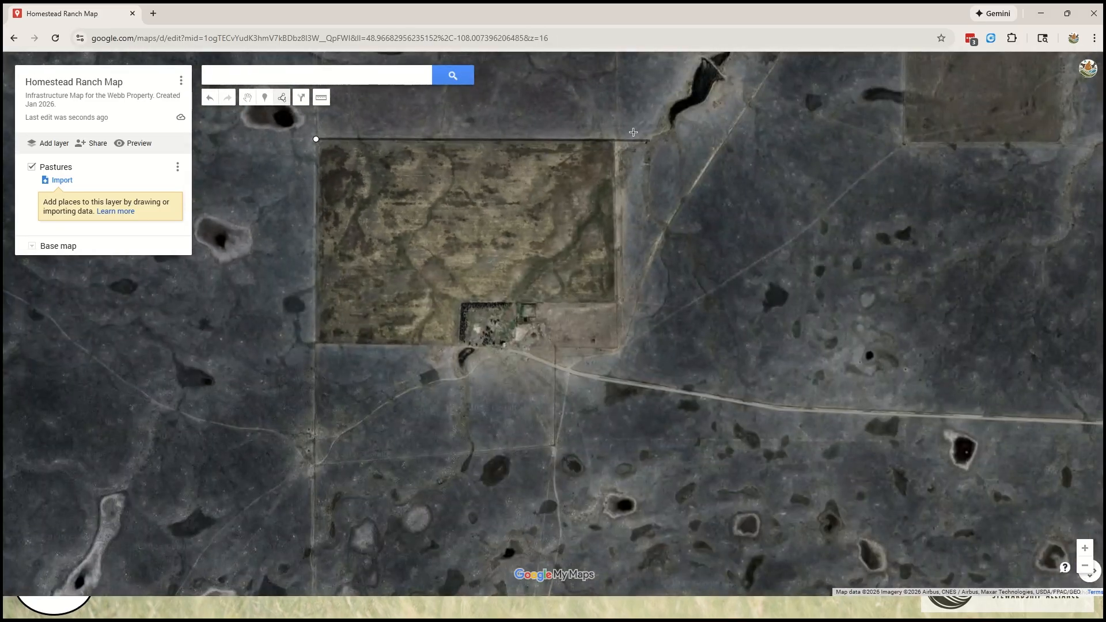
pyautogui.scroll(1, 596, 125)
pyautogui.click(635, 152)
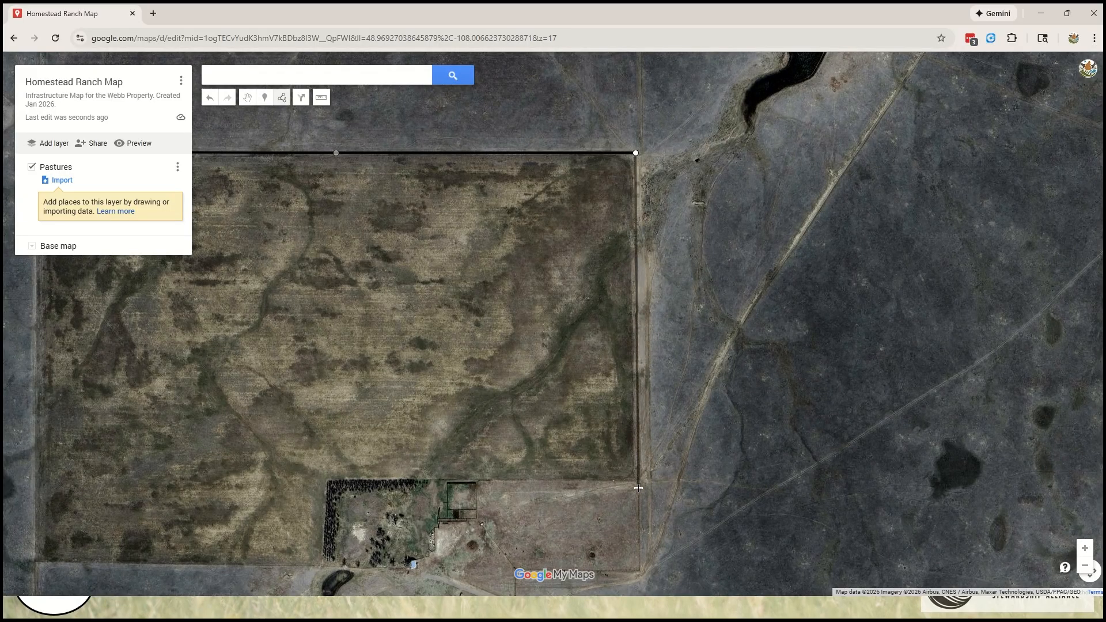
pyautogui.moveTo(642, 567); pyautogui.dragTo(640, 535)
pyautogui.click(639, 539)
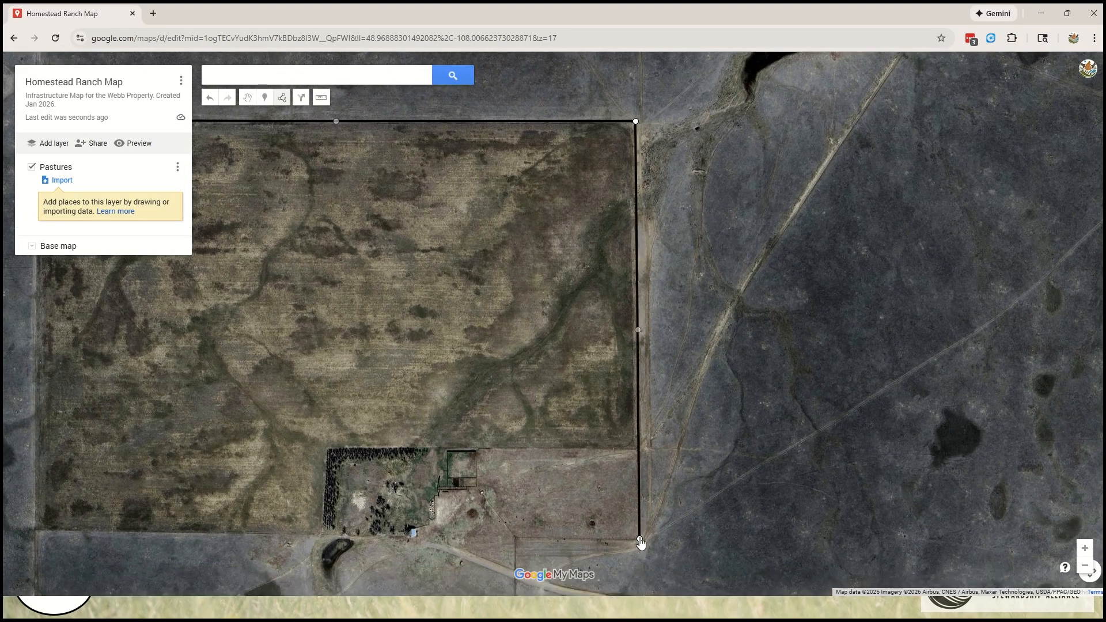
pyautogui.click(39, 531)
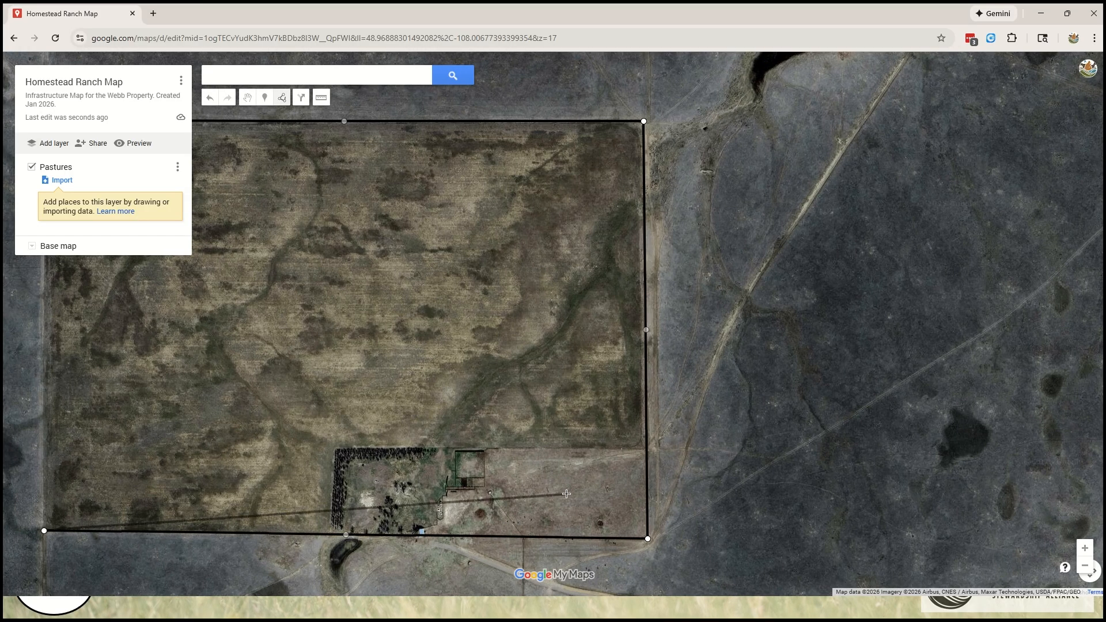
pyautogui.scroll(-1, 571, 494)
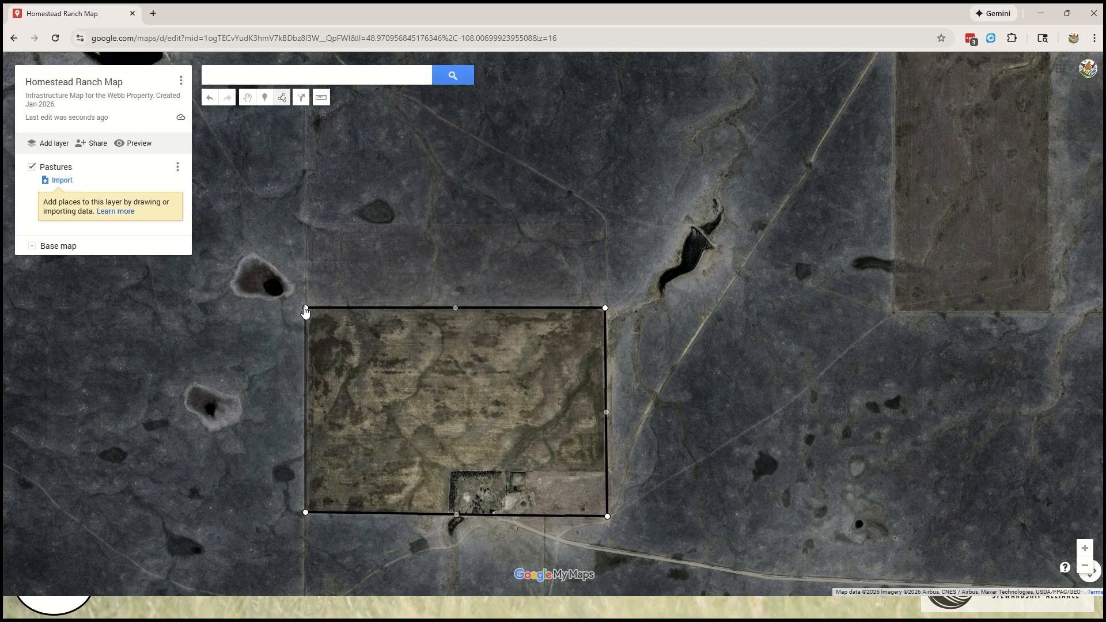
pyautogui.click(305, 310)
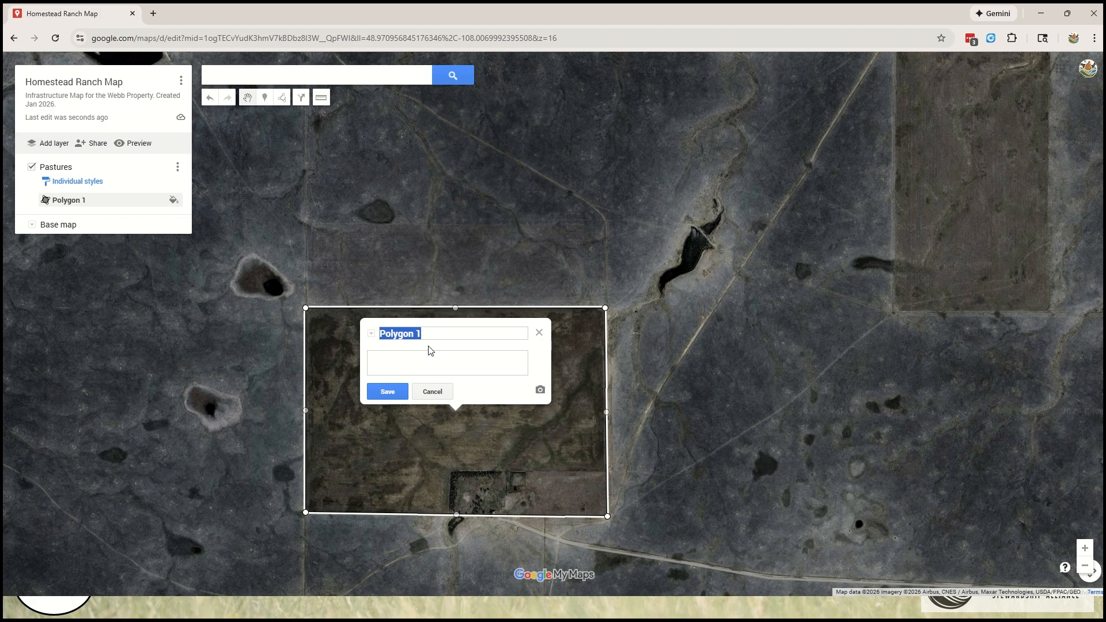
# Step: Name the new polygon "Home Place", save it and close its info card
pyautogui.write('Home Place')
pyautogui.click(381, 394)
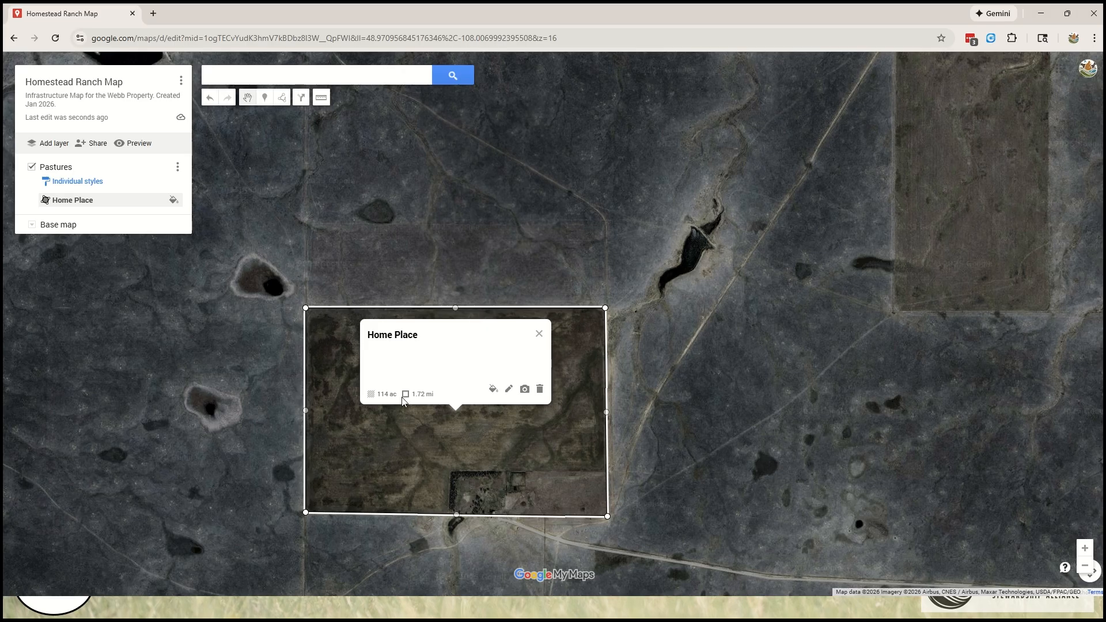
pyautogui.click(539, 334)
# Step: Draw a closed four-corner polygon of about 49 acres along the fence lines directly south of the Home Place pasture
pyautogui.click(282, 99)
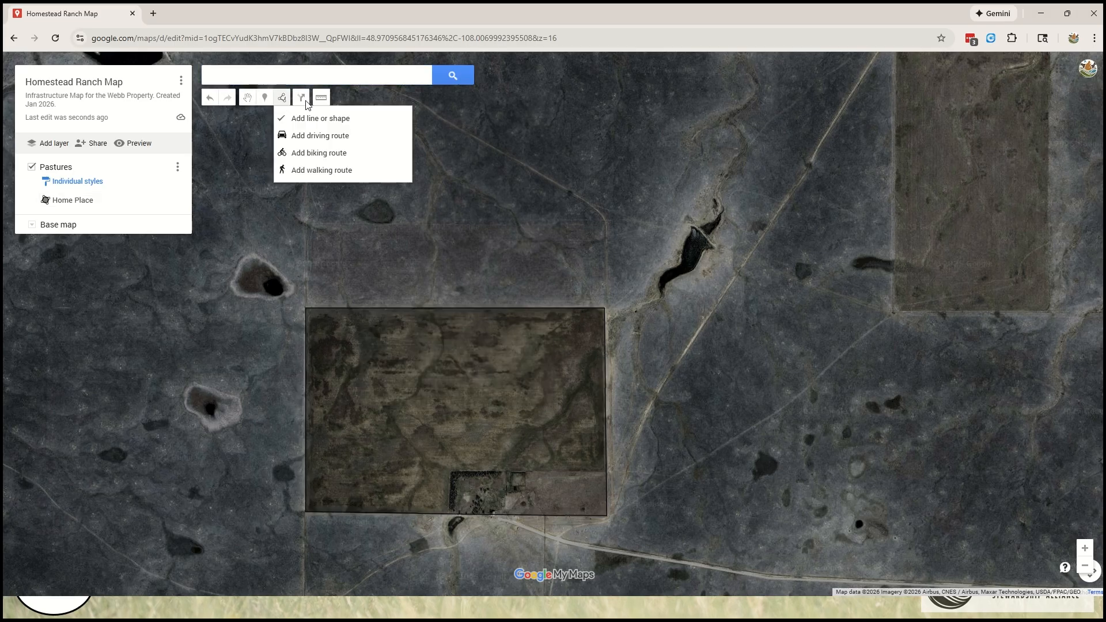
pyautogui.click(334, 114)
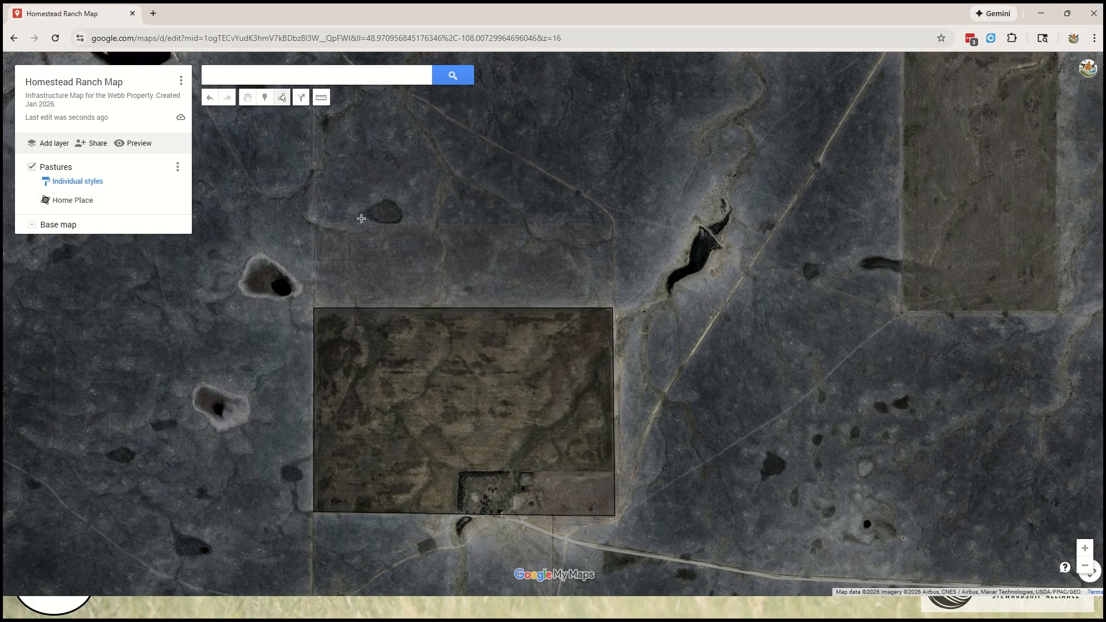
pyautogui.scroll(-1, 363, 219)
pyautogui.scroll(2, 351, 424)
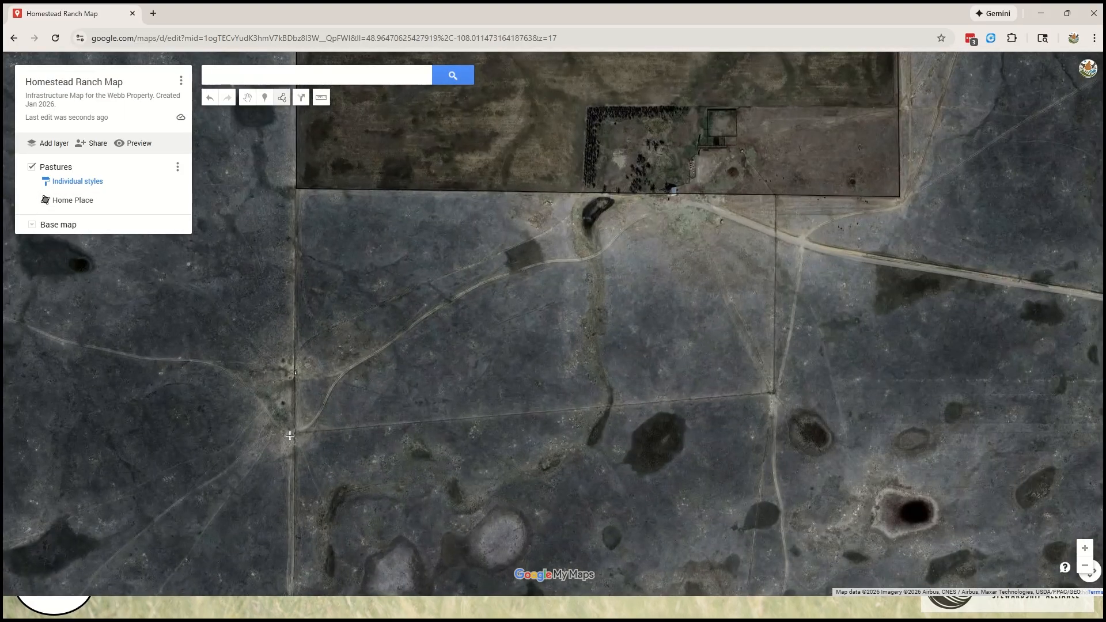
pyautogui.click(295, 434)
pyautogui.click(773, 392)
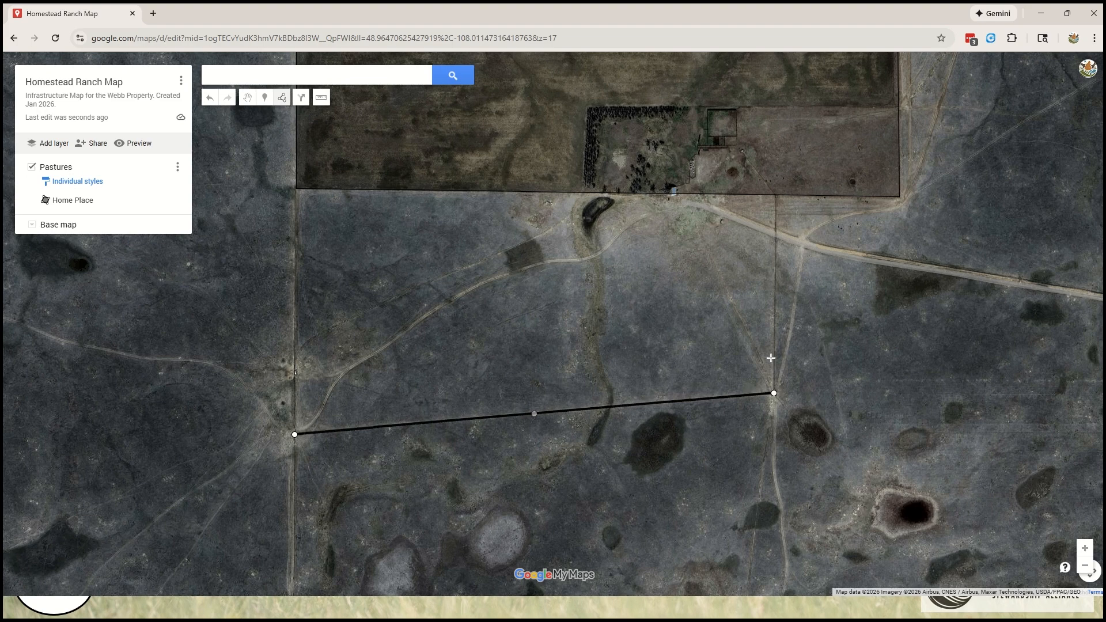
pyautogui.click(776, 195)
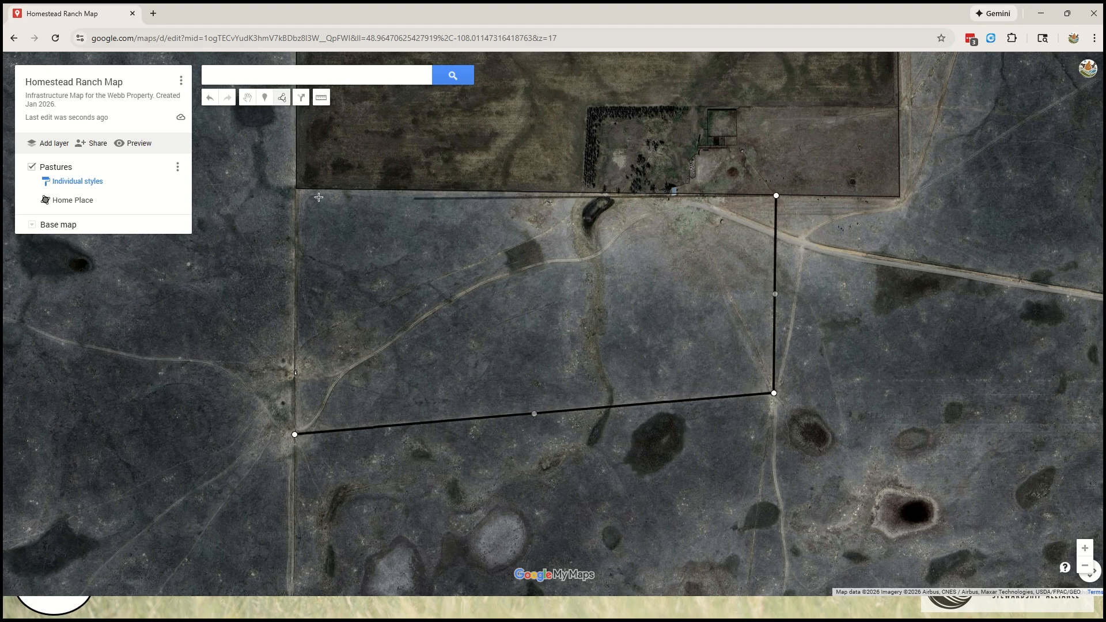
pyautogui.click(297, 188)
pyautogui.click(294, 435)
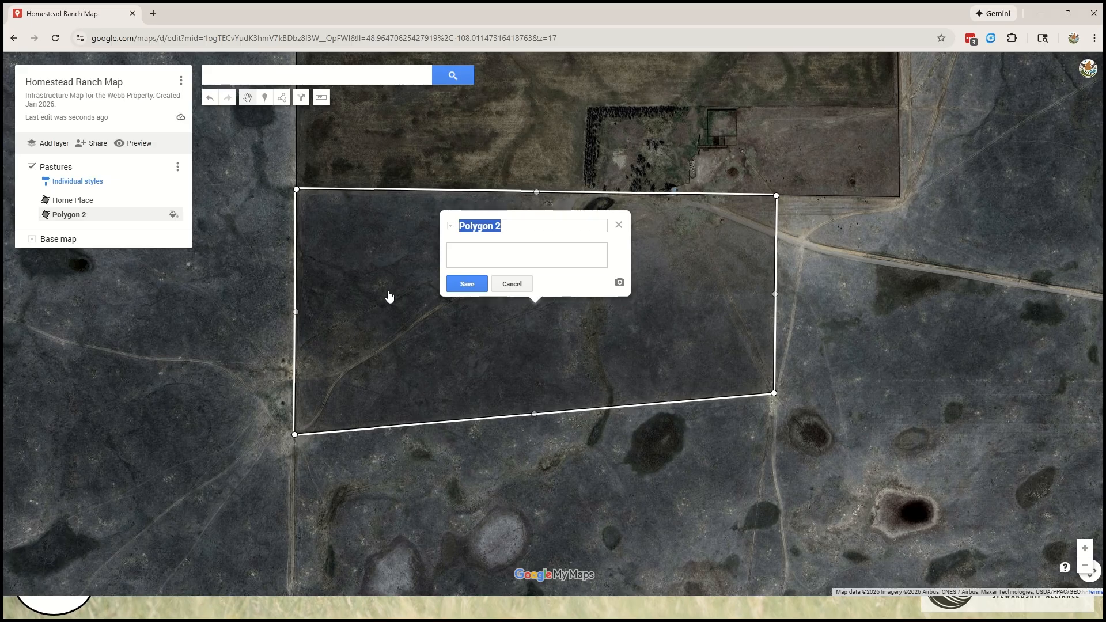
# Step: Name the new polygon "Cattle Trap", save it and close its info card
pyautogui.write('Cattle Trap')
pyautogui.click(462, 284)
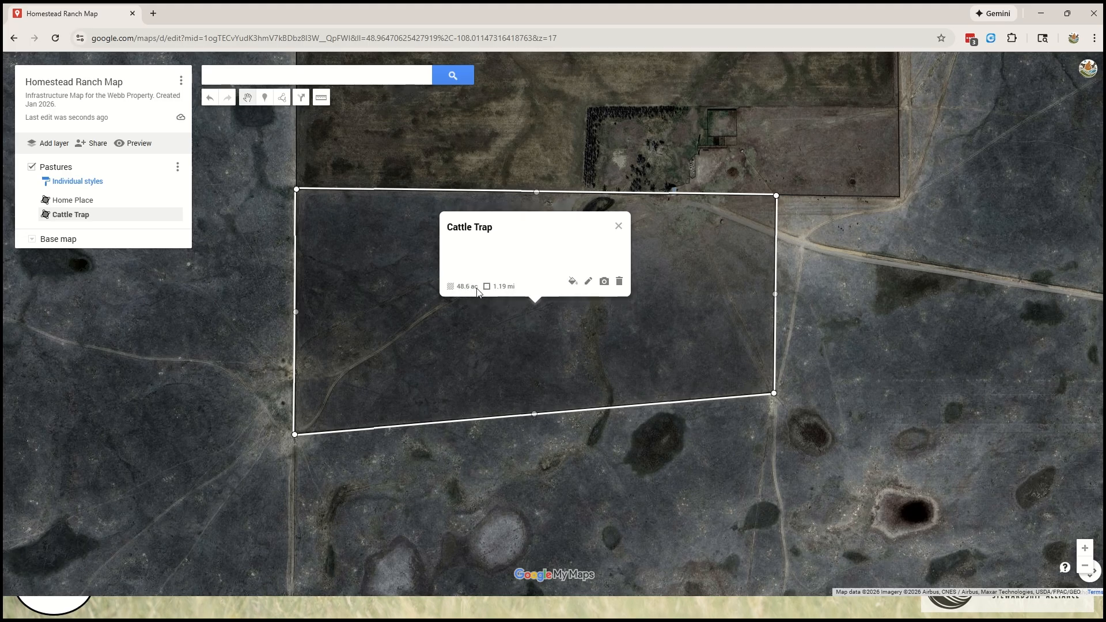
pyautogui.click(618, 231)
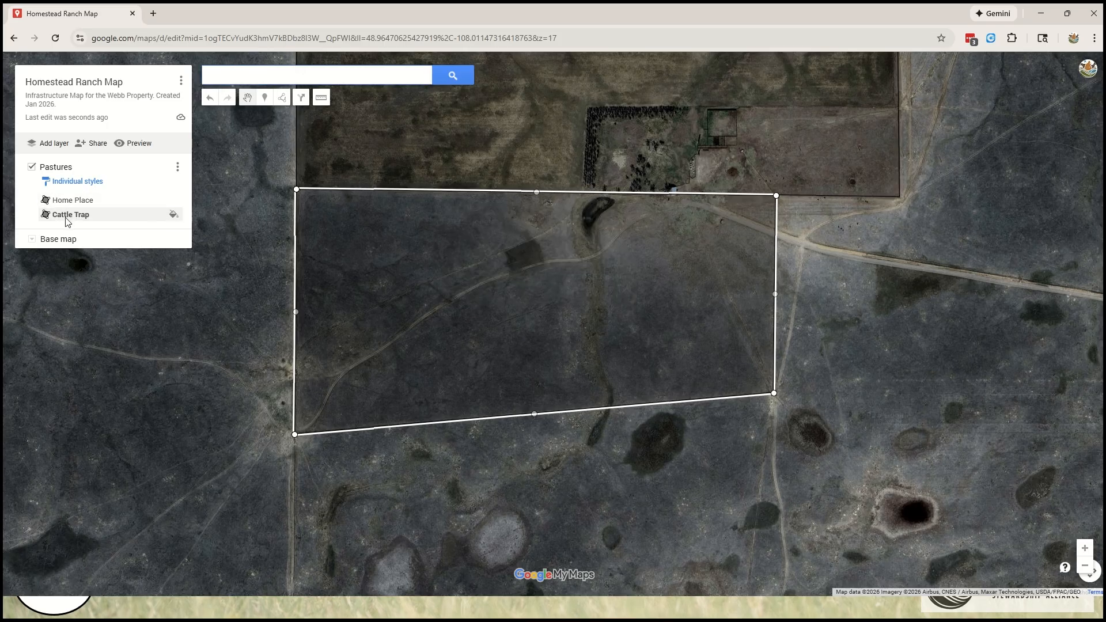
# Step: Draw a closed four-corner polygon of about 117 acres from the Cattle Trap's southern edge down to the next east-west fence line
pyautogui.scroll(-2, 322, 223)
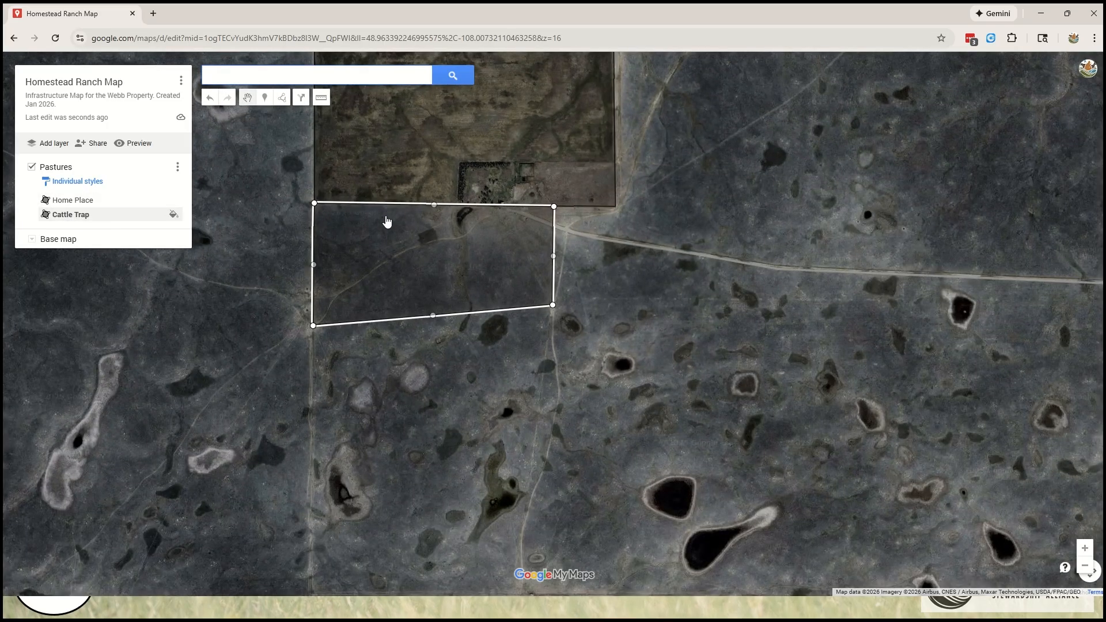
pyautogui.scroll(-1, 387, 222)
pyautogui.scroll(-1, 410, 315)
pyautogui.moveTo(487, 250); pyautogui.dragTo(489, 282)
pyautogui.scroll(1, 445, 324)
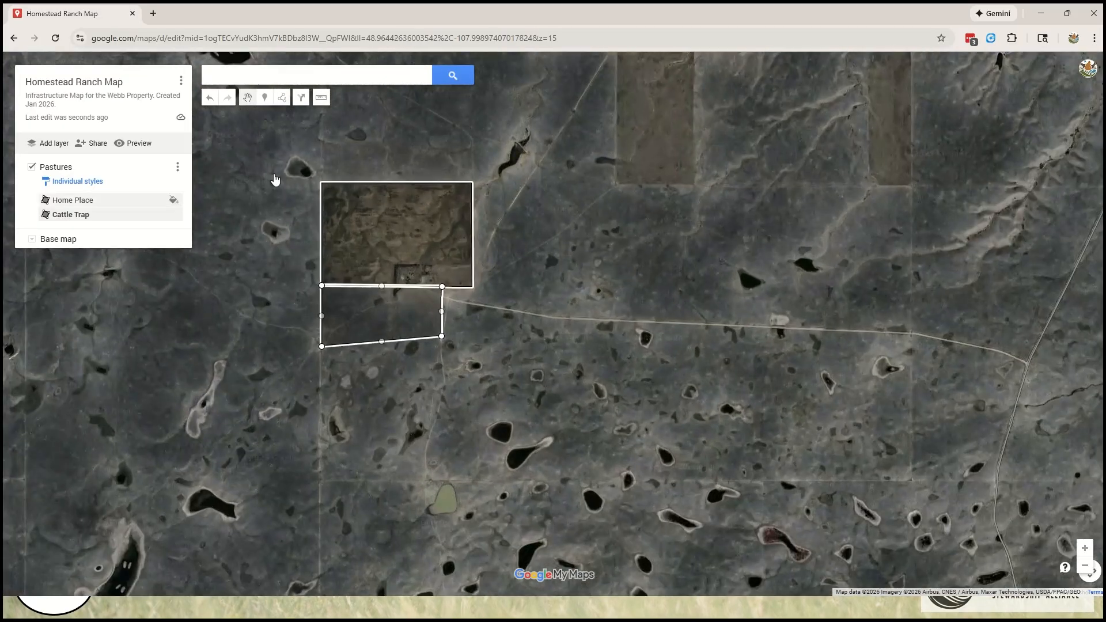
pyautogui.click(284, 99)
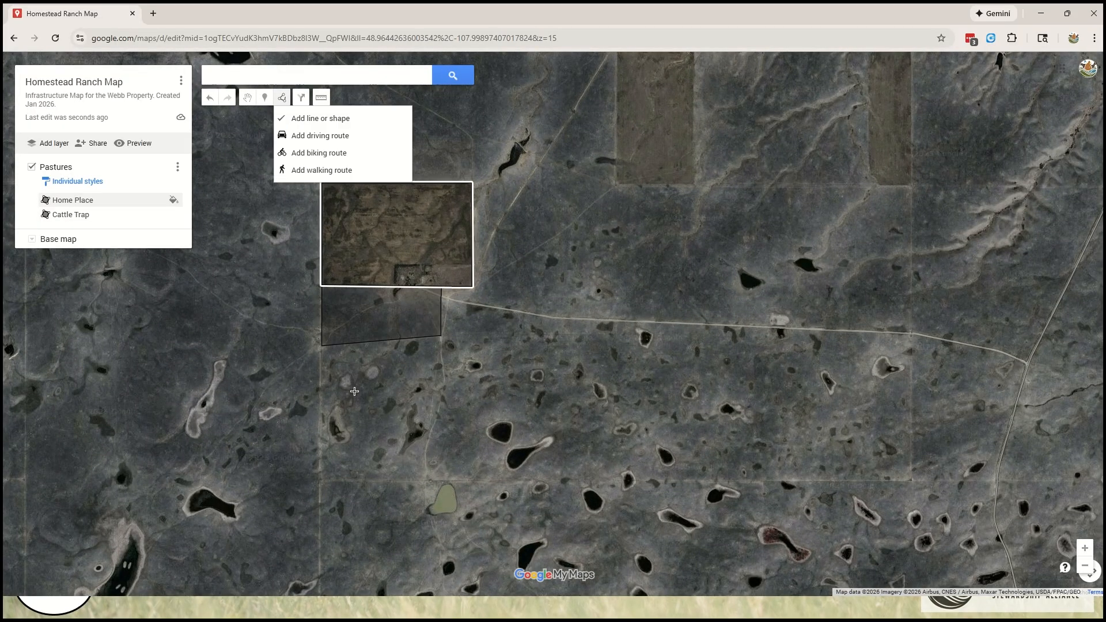
pyautogui.scroll(1, 370, 468)
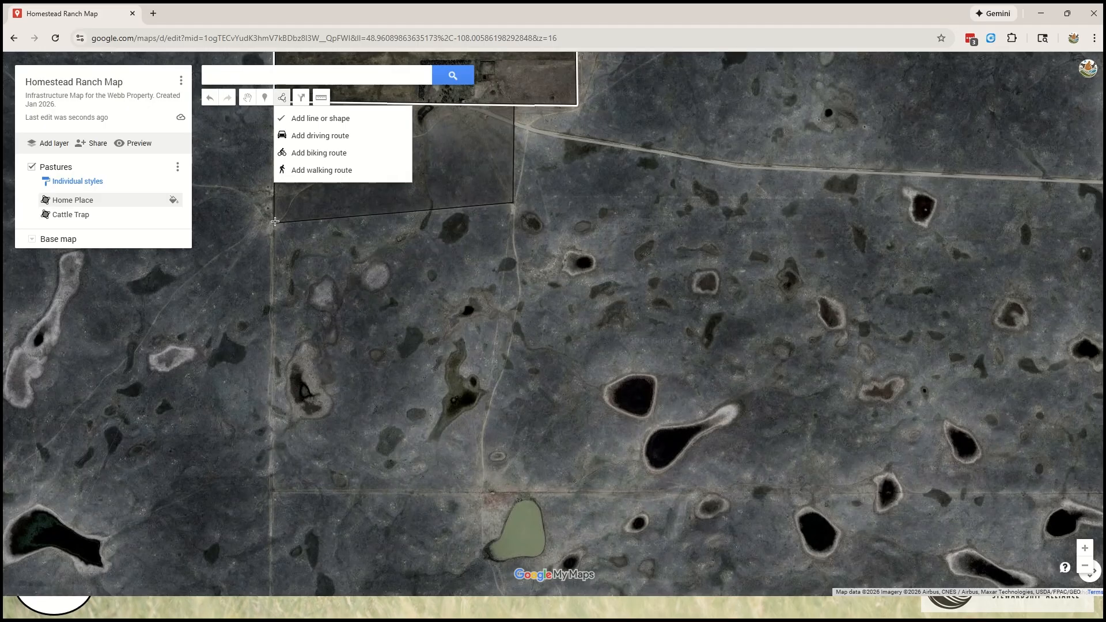
pyautogui.click(274, 224)
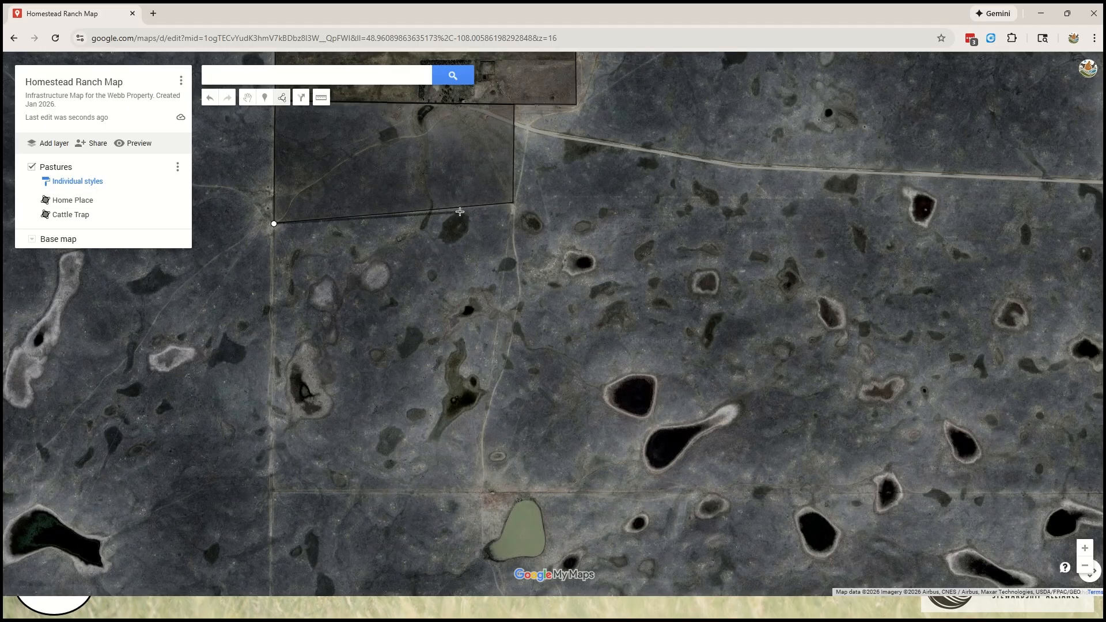
pyautogui.click(513, 203)
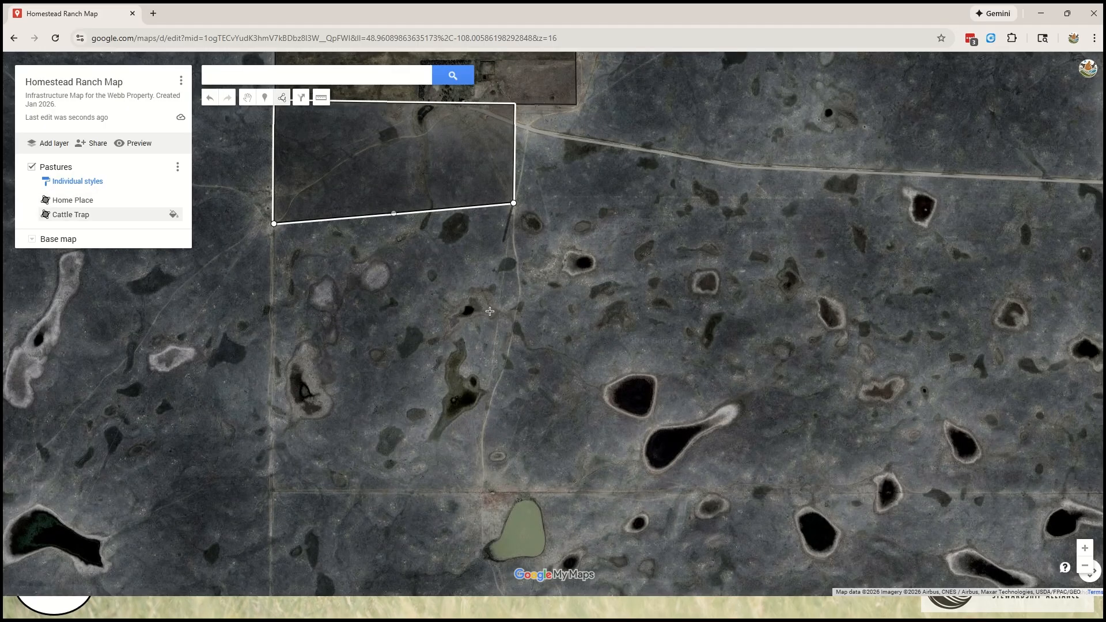
pyautogui.click(490, 491)
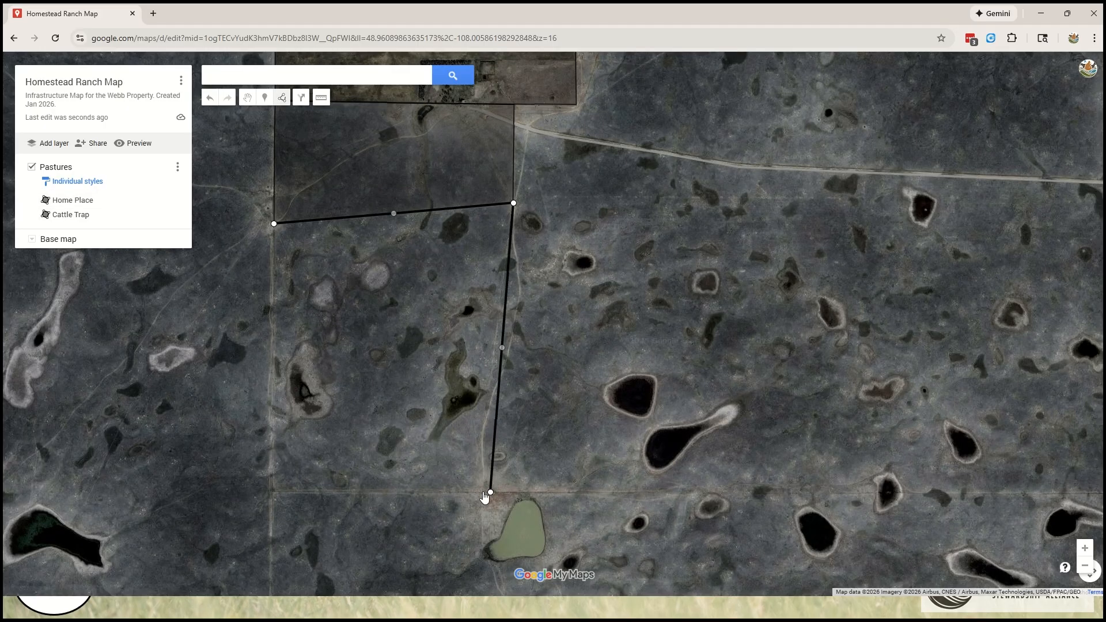
pyautogui.click(273, 493)
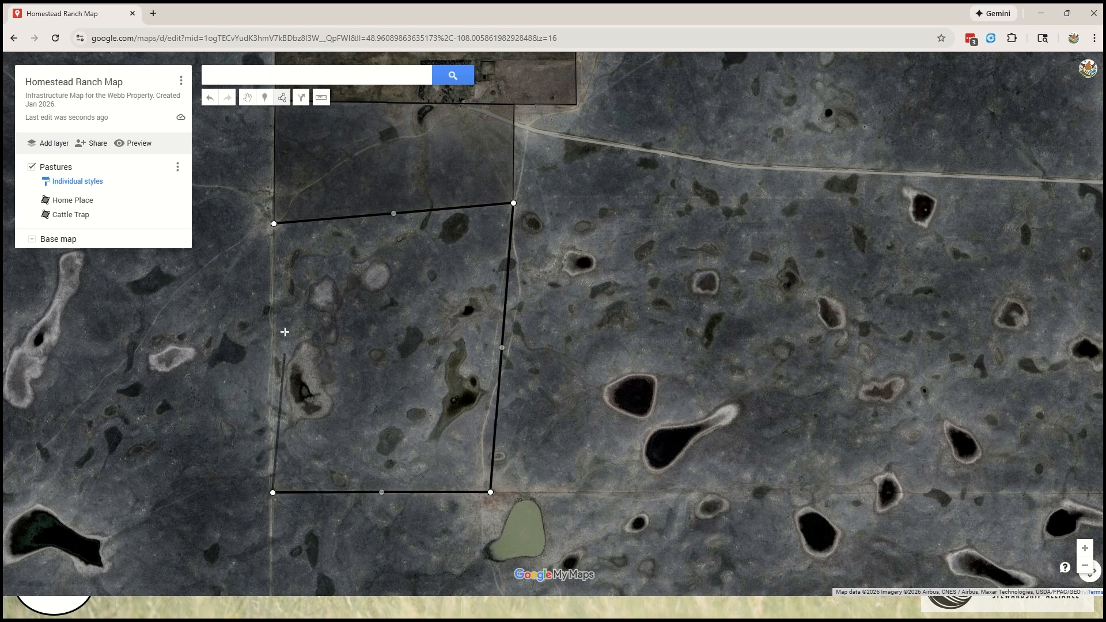
pyautogui.click(274, 224)
# Step: Name the new polygon "South", save it and close its info card
pyautogui.write('South')
pyautogui.click(320, 334)
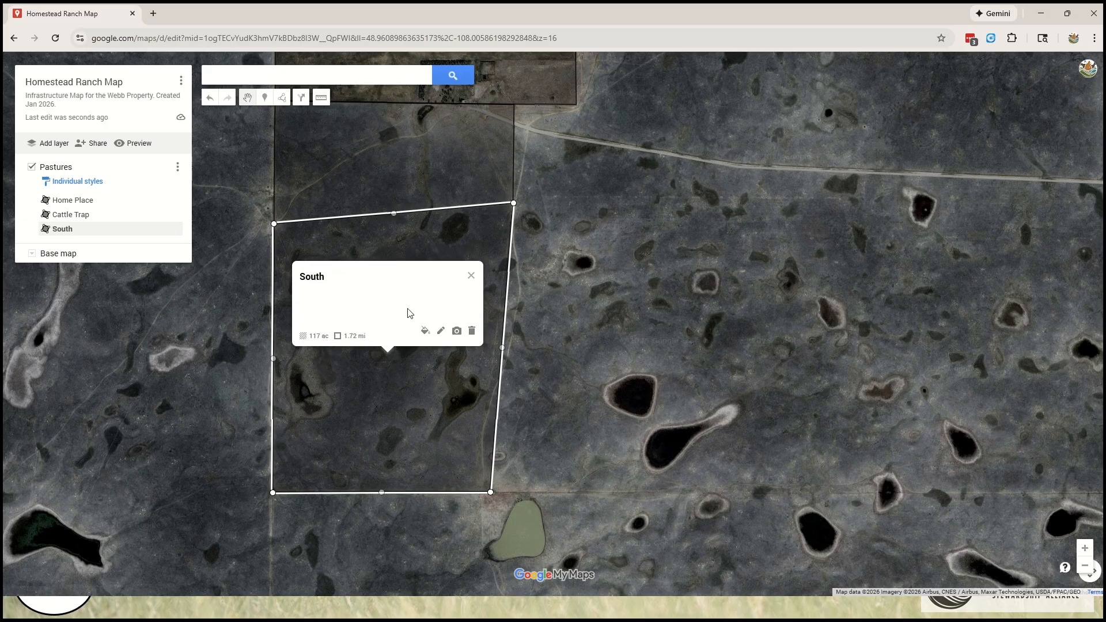
pyautogui.click(471, 276)
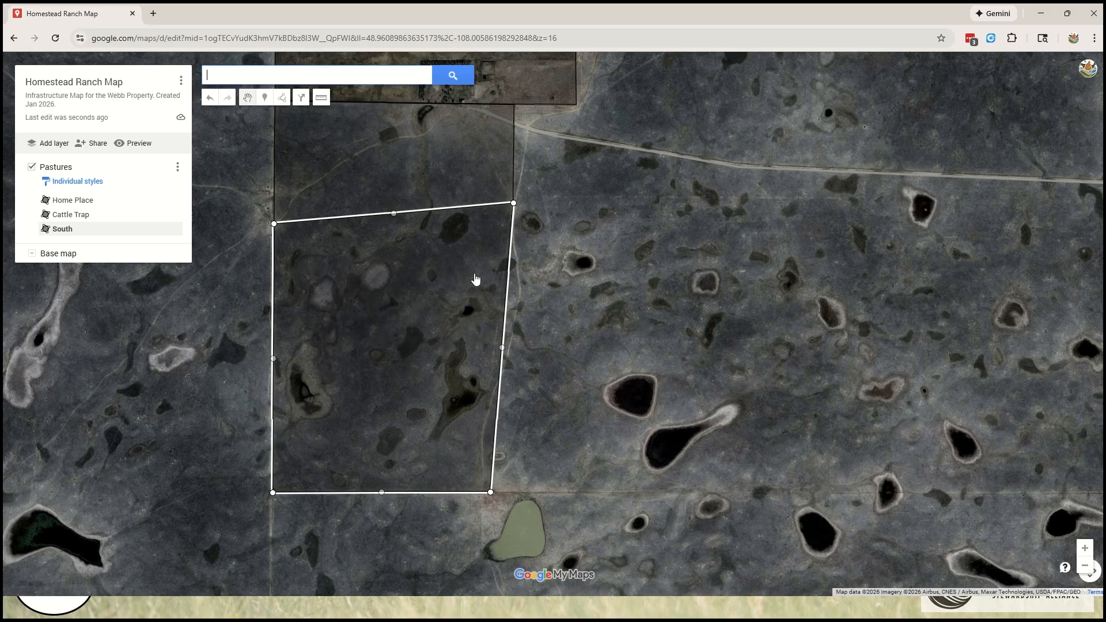
# Step: Group the Pastures layer's features under a uniform style
pyautogui.scroll(-1, 477, 519)
pyautogui.moveTo(593, 380); pyautogui.dragTo(562, 380)
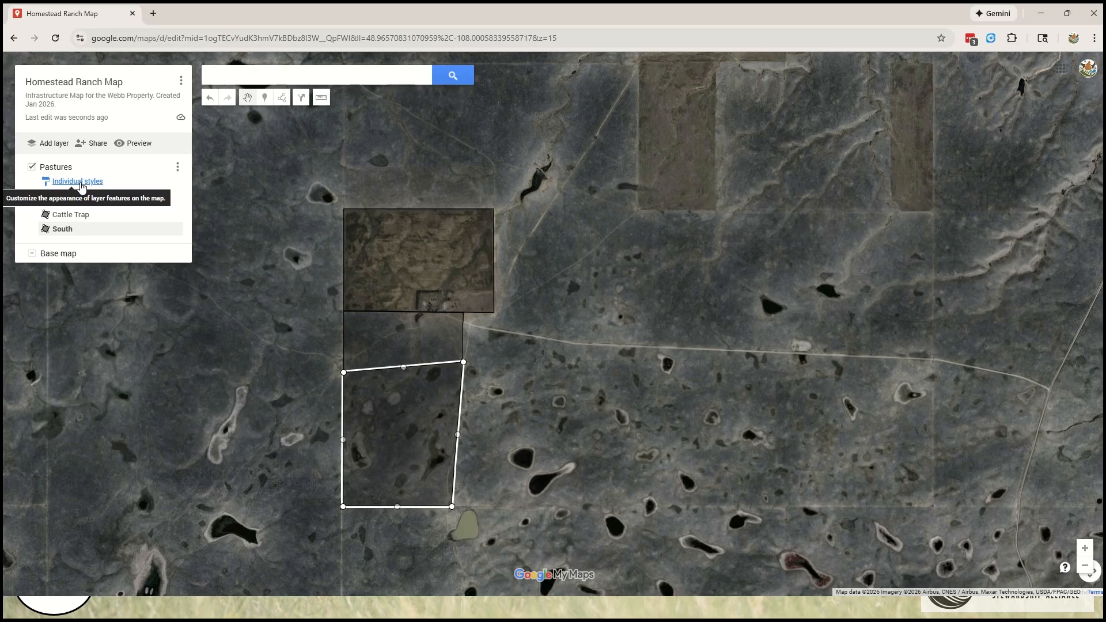
pyautogui.click(76, 182)
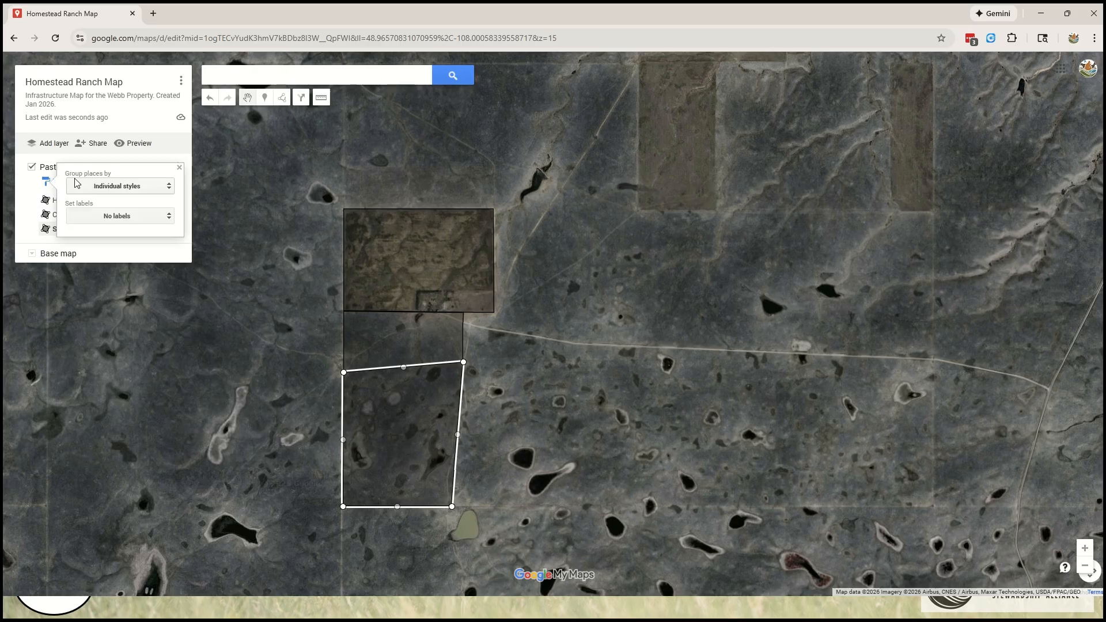
pyautogui.click(107, 187)
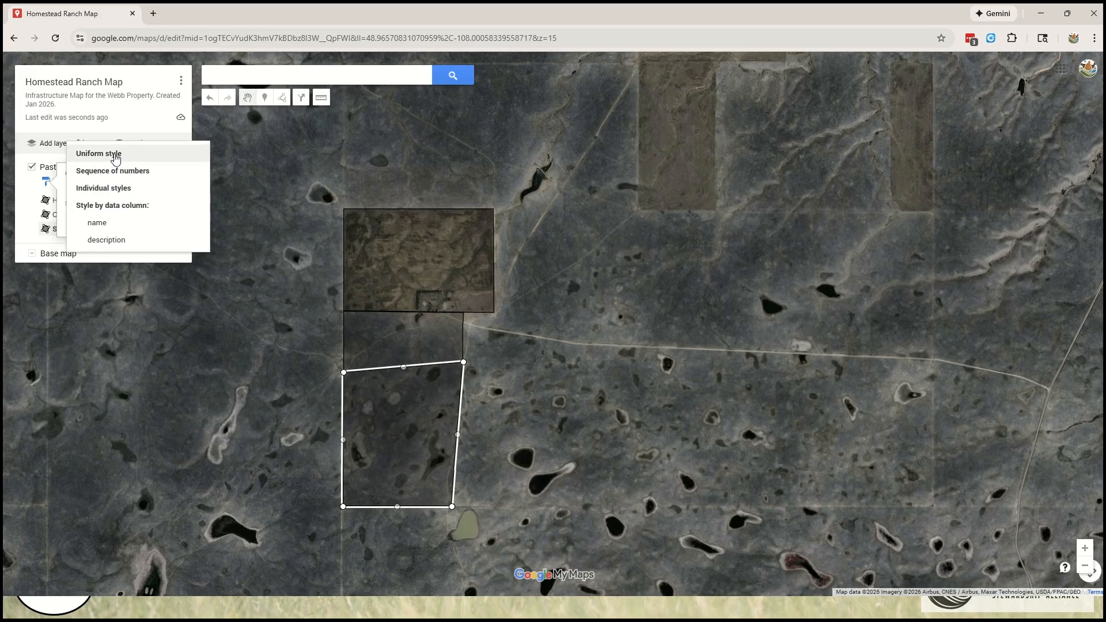
pyautogui.click(115, 155)
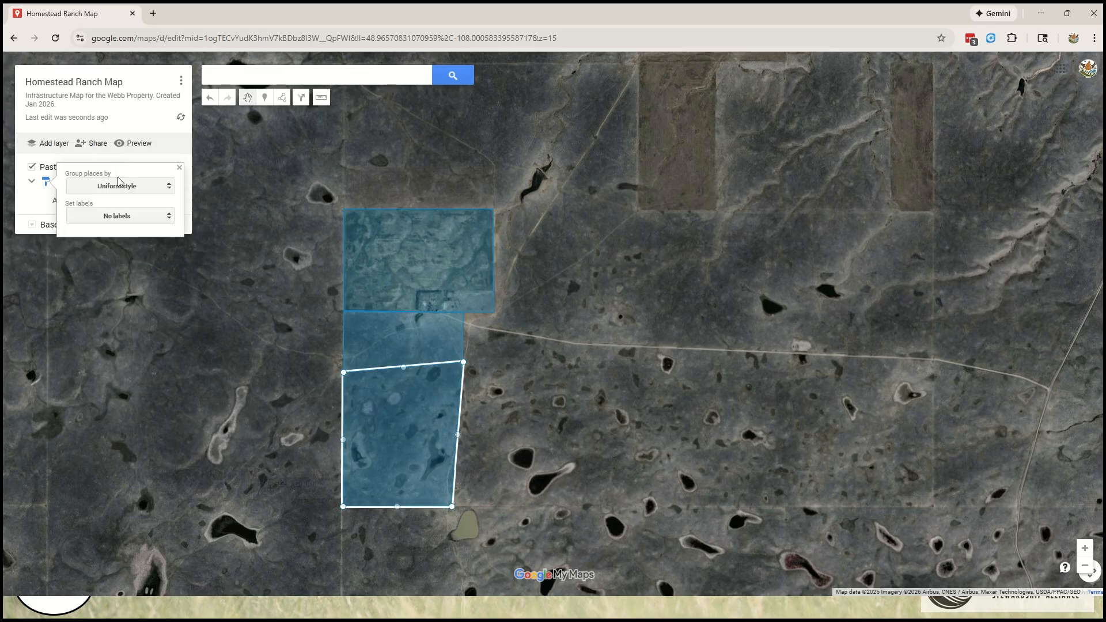
pyautogui.click(182, 171)
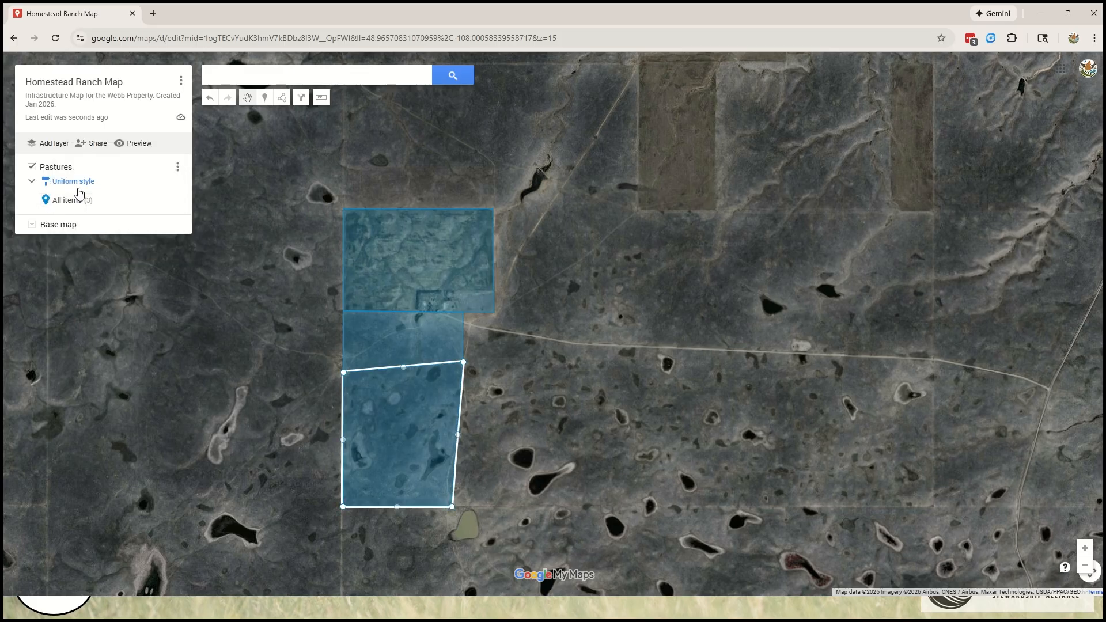
# Step: Style the Pastures layer by the name data column so each pasture gets its own colour
pyautogui.click(74, 181)
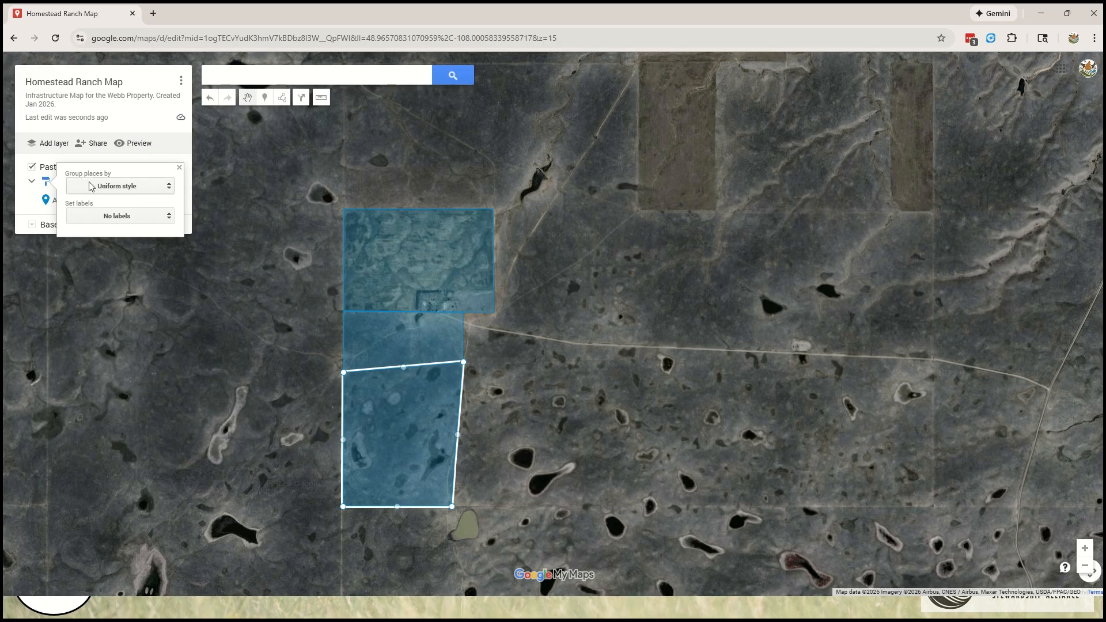
pyautogui.click(91, 187)
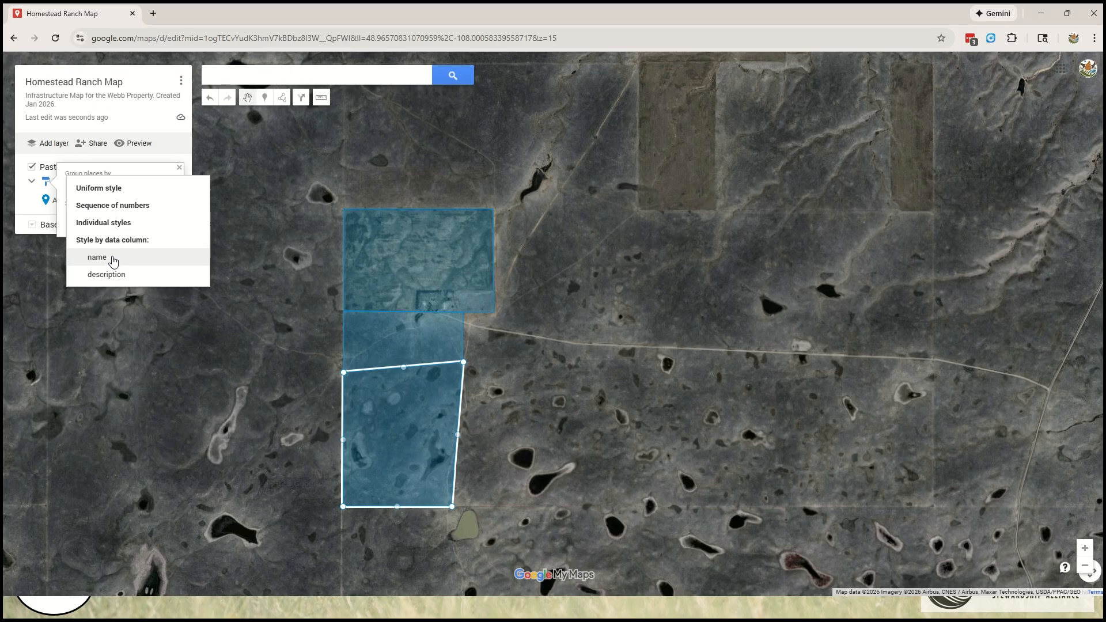
pyautogui.click(113, 262)
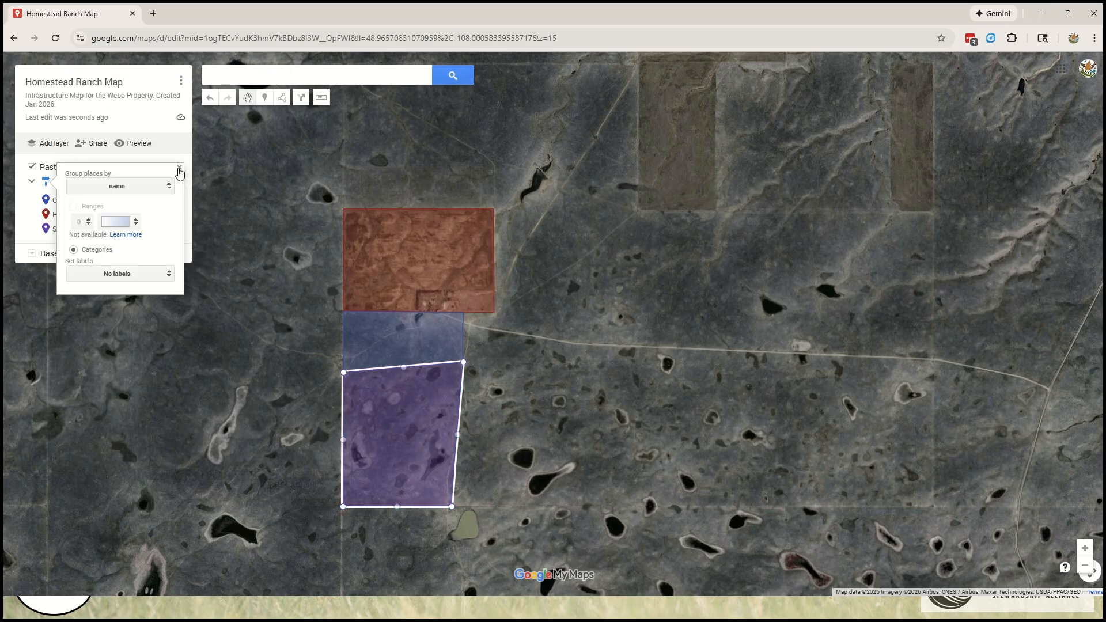
pyautogui.click(179, 168)
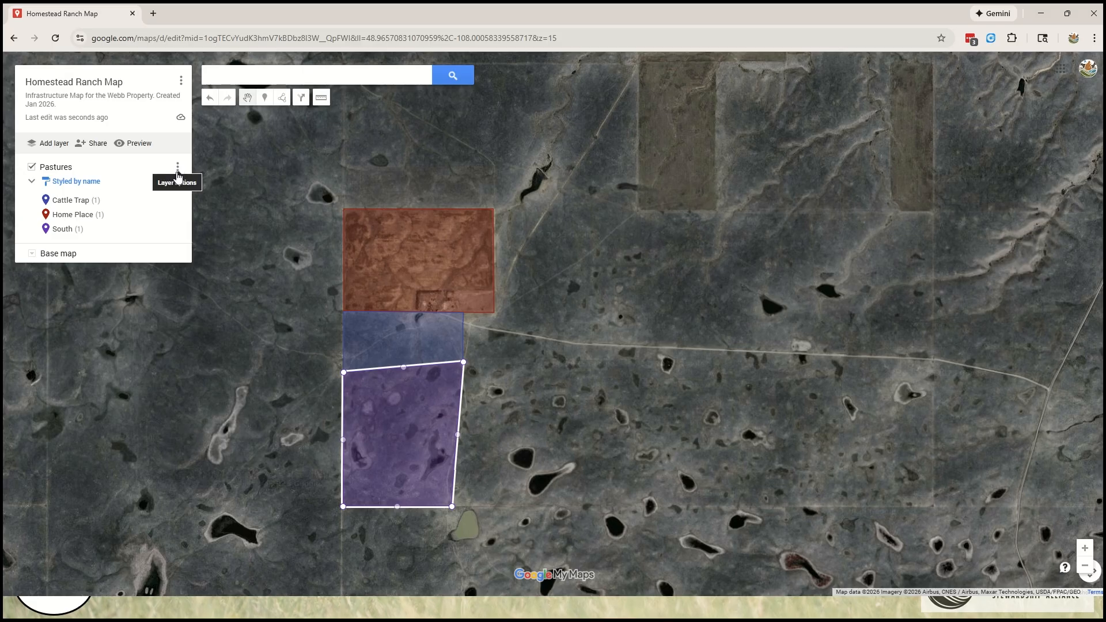
# Step: Open the Pastures layer's data table and add a Text column named "AUM" after the description column
pyautogui.click(178, 174)
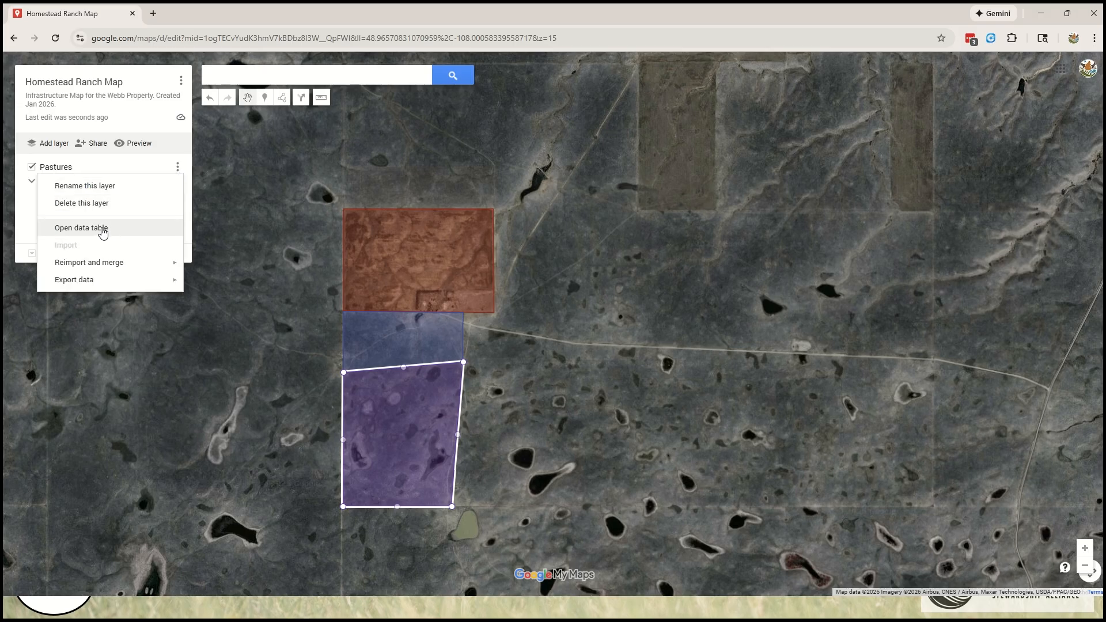
pyautogui.click(102, 229)
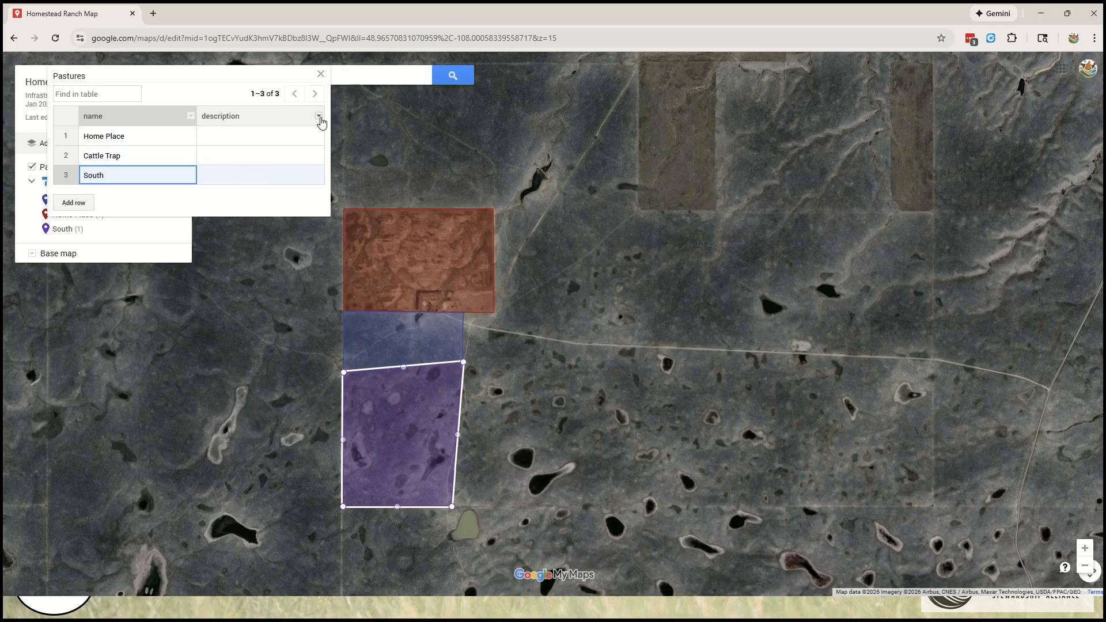
pyautogui.click(318, 117)
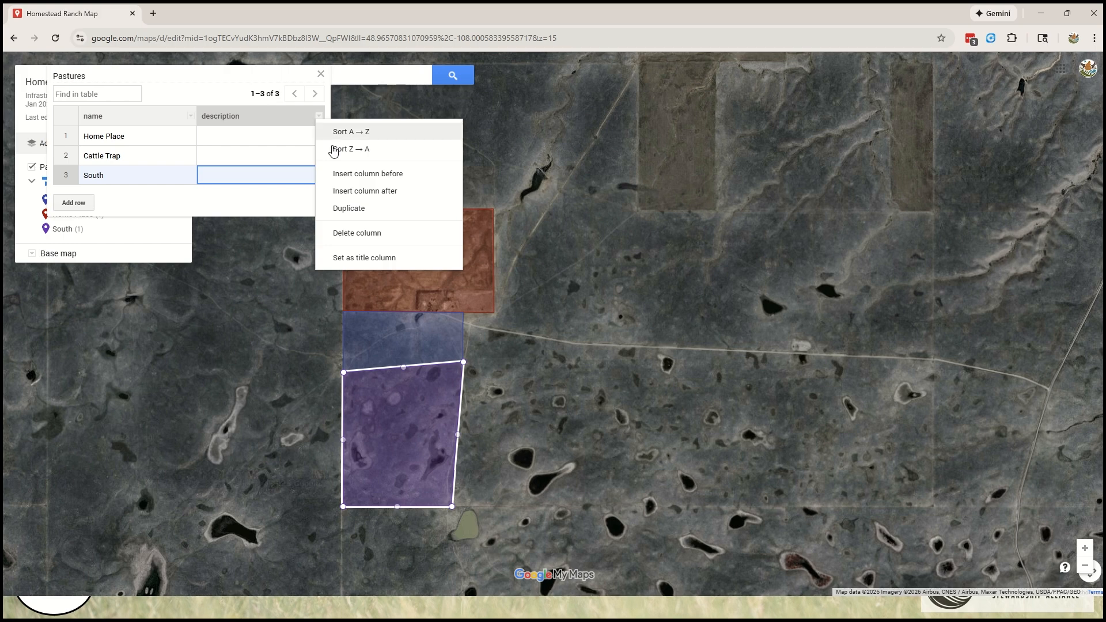
pyautogui.click(347, 191)
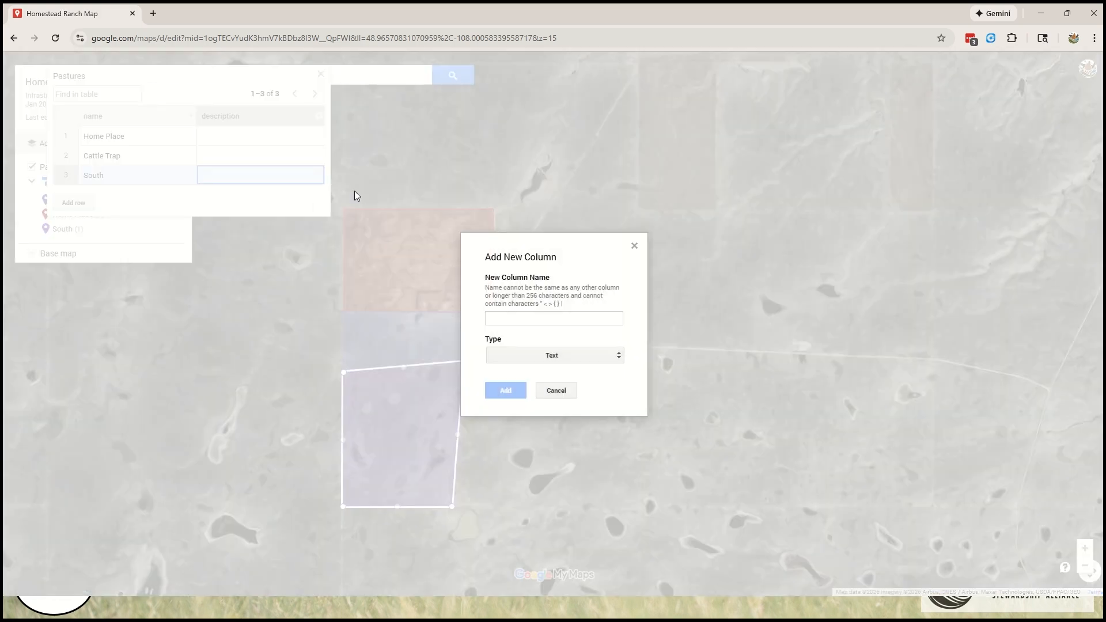
pyautogui.click(518, 320)
pyautogui.write('AUM')
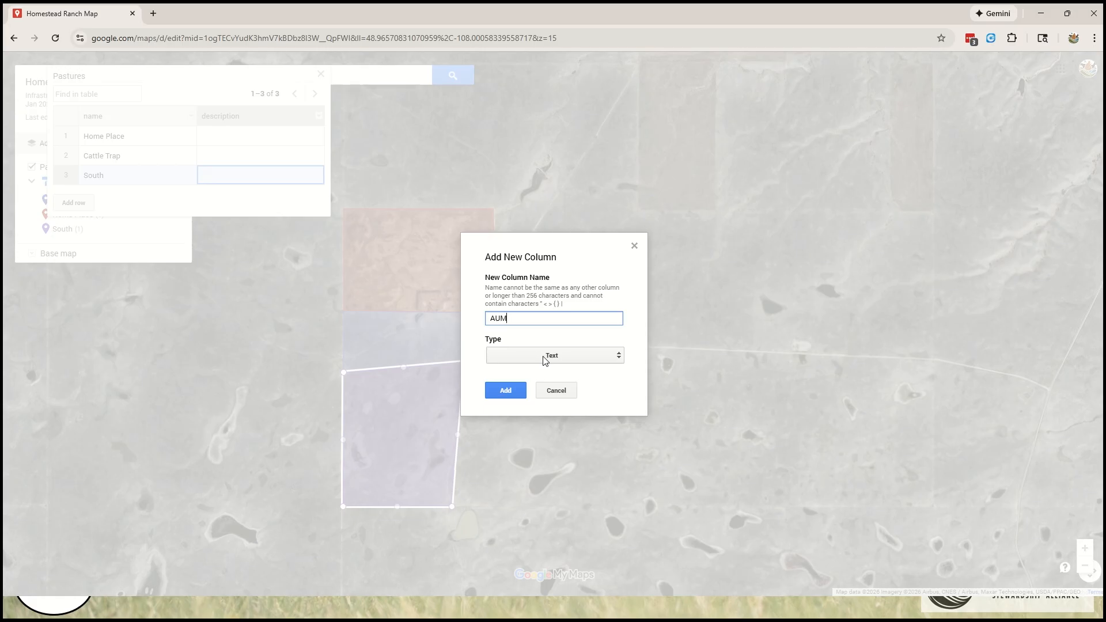
pyautogui.click(544, 357)
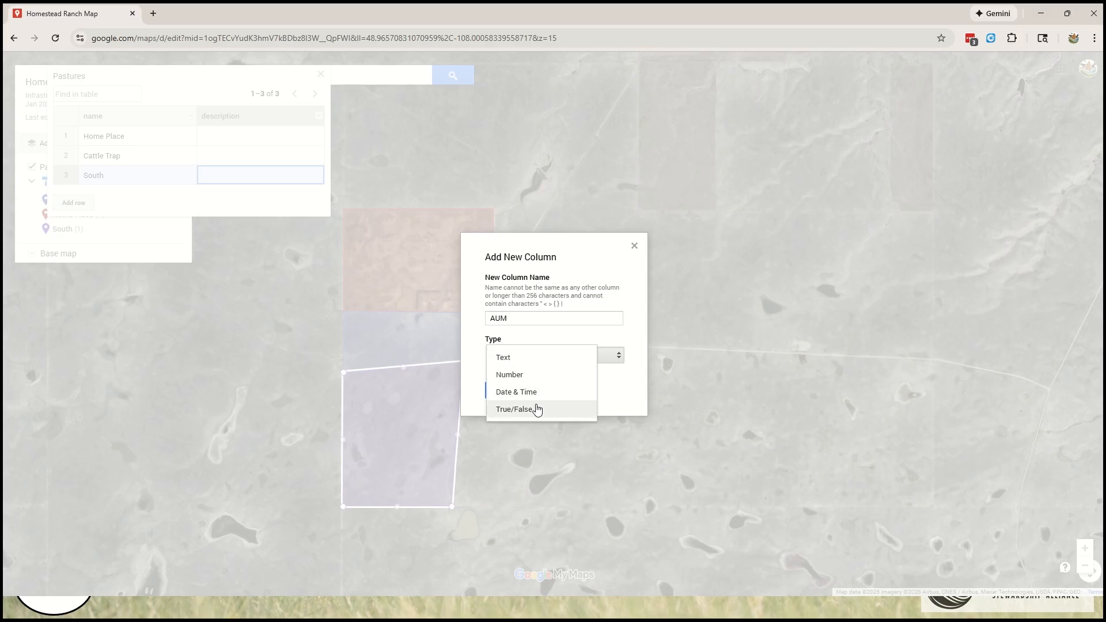
pyautogui.click(512, 357)
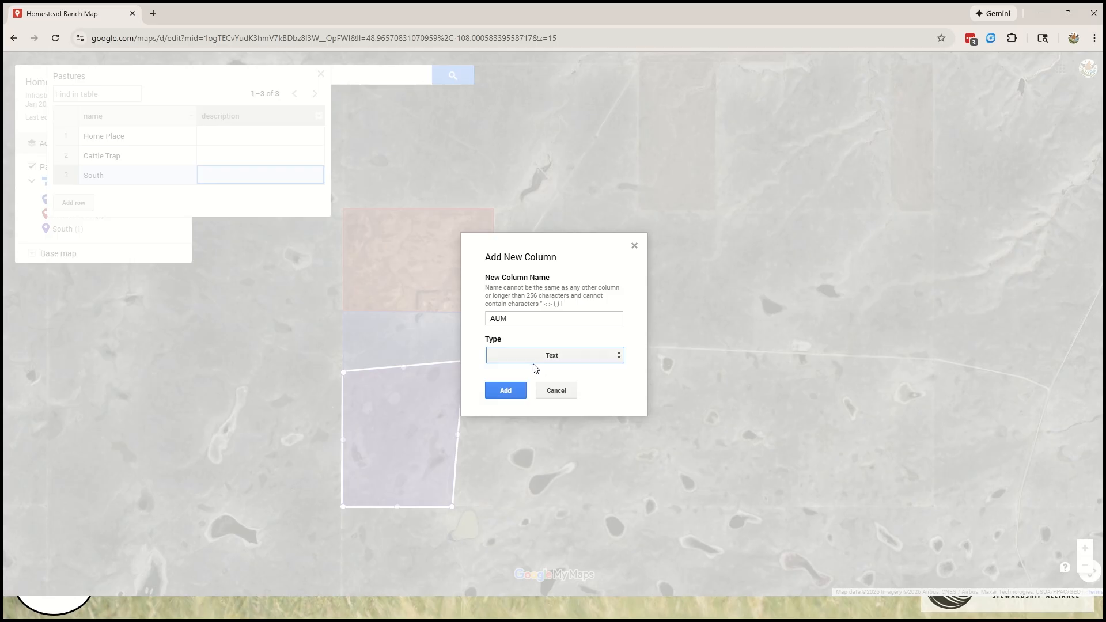
pyautogui.click(505, 393)
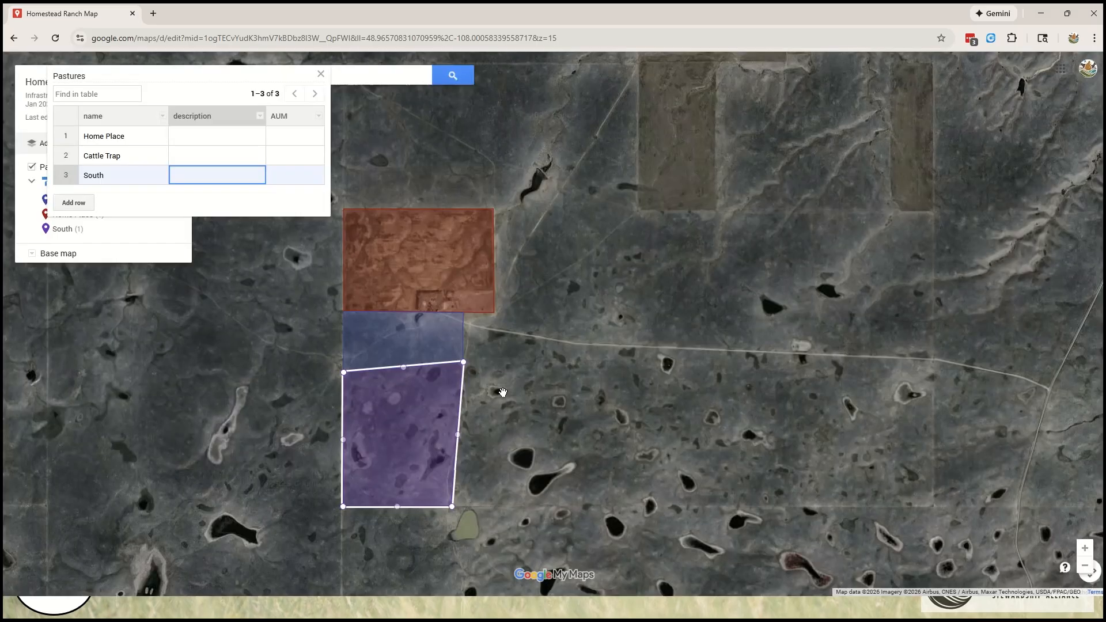
# Step: Select the Home Place row's AUM cell in the Pastures data table, and close the table
pyautogui.click(291, 145)
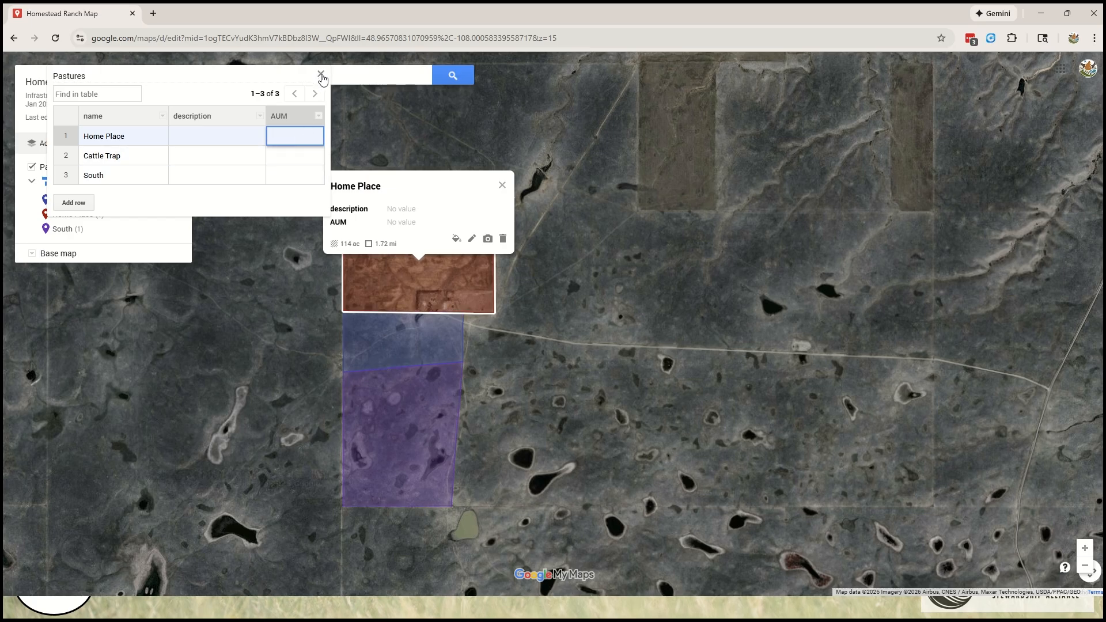
pyautogui.click(321, 76)
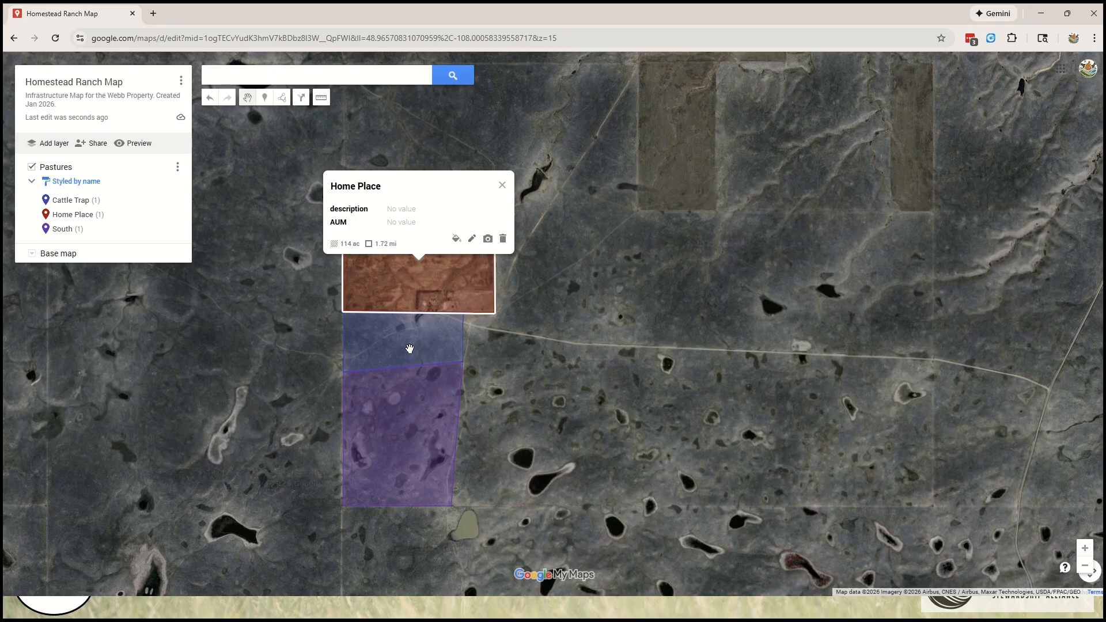
# Step: Try moving the Cattle Trap polygon's southeast corner inward, and undo that move
pyautogui.click(427, 347)
pyautogui.click(464, 329)
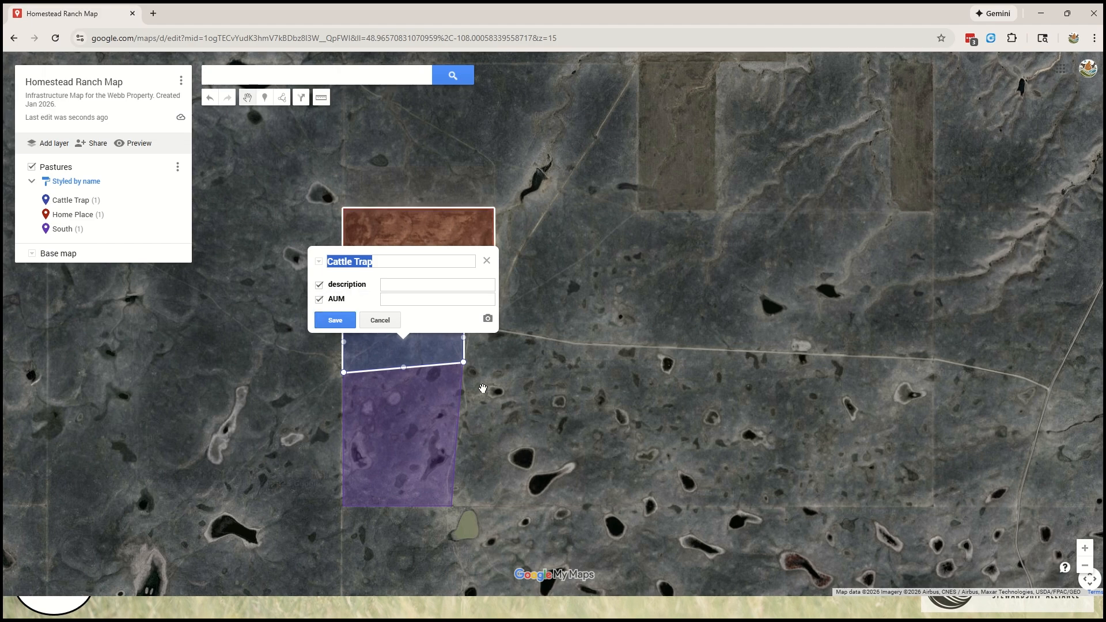
pyautogui.scroll(2, 464, 363)
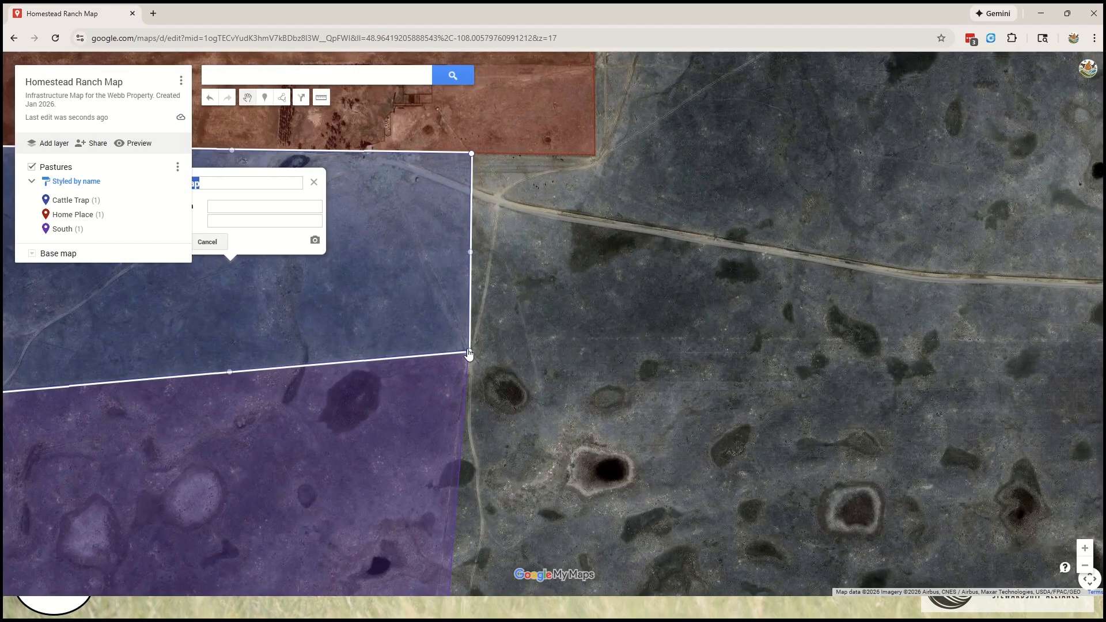
pyautogui.moveTo(469, 351); pyautogui.dragTo(443, 338)
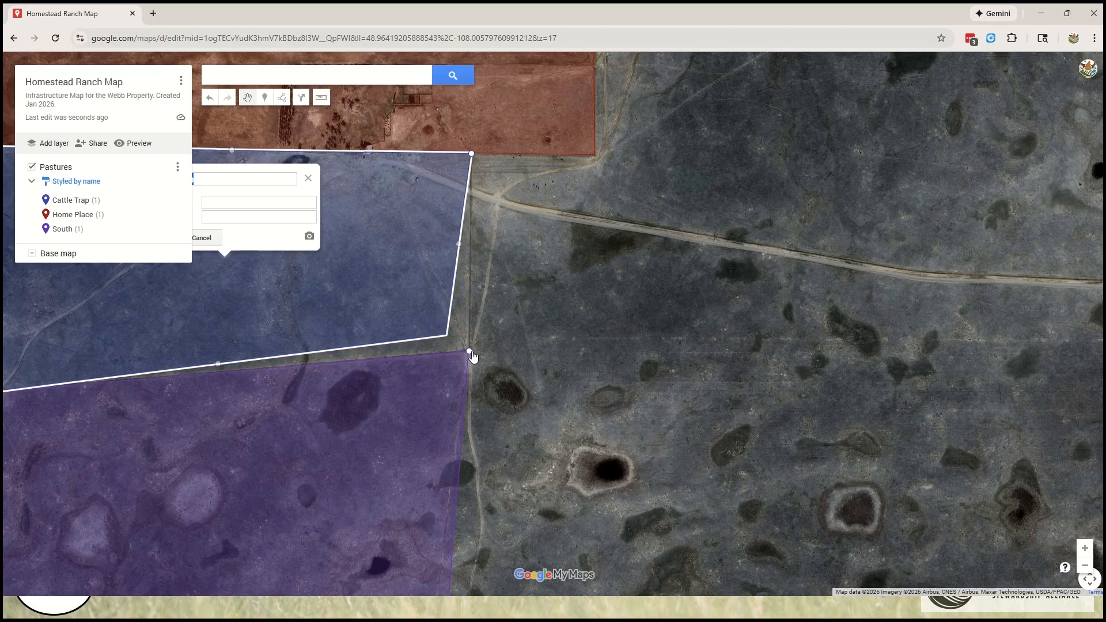
pyautogui.hotkey('ctrl', 'z')
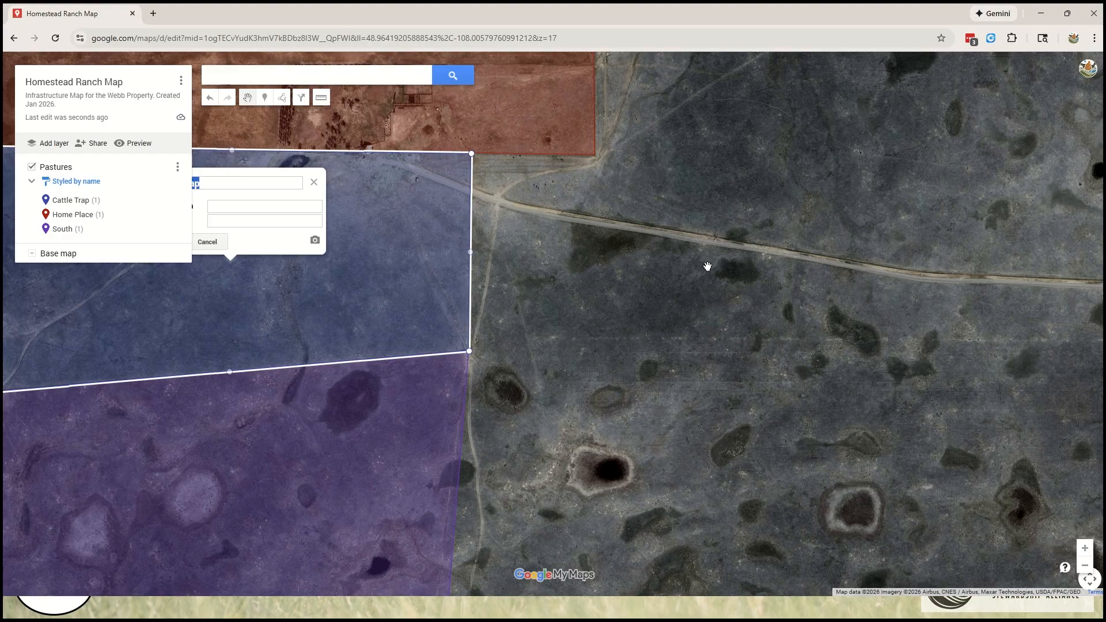
# Step: Leave editing of Cattle Trap, check the pasture's area and perimeter, and close its info card
pyautogui.scroll(-1, 708, 266)
pyautogui.click(402, 251)
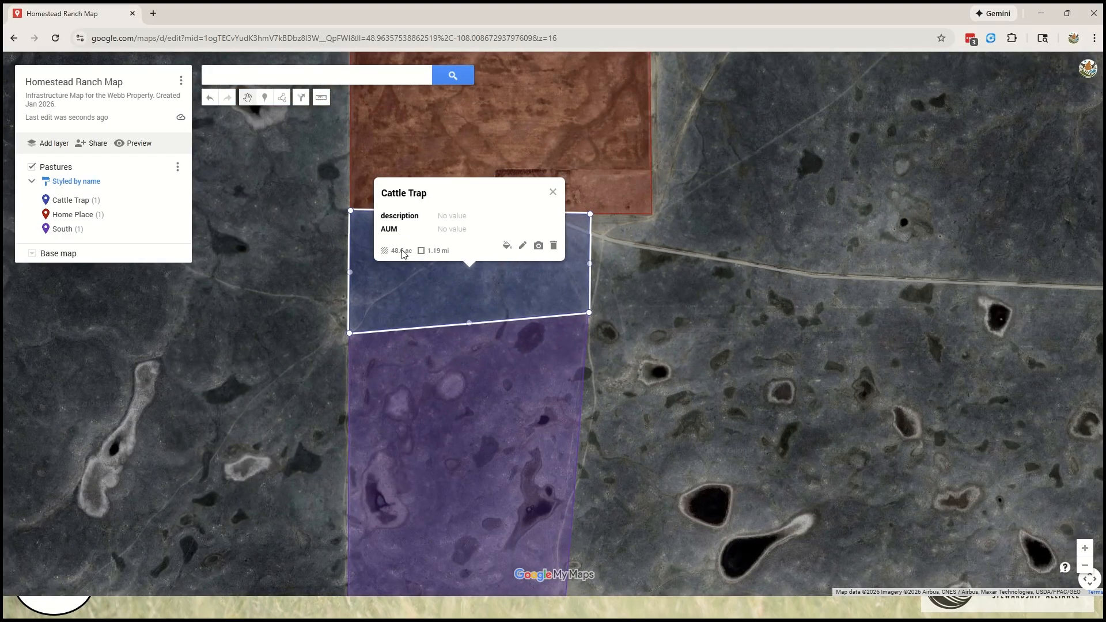
pyautogui.click(552, 192)
pyautogui.scroll(-1, 720, 266)
pyautogui.moveTo(759, 270); pyautogui.dragTo(717, 295)
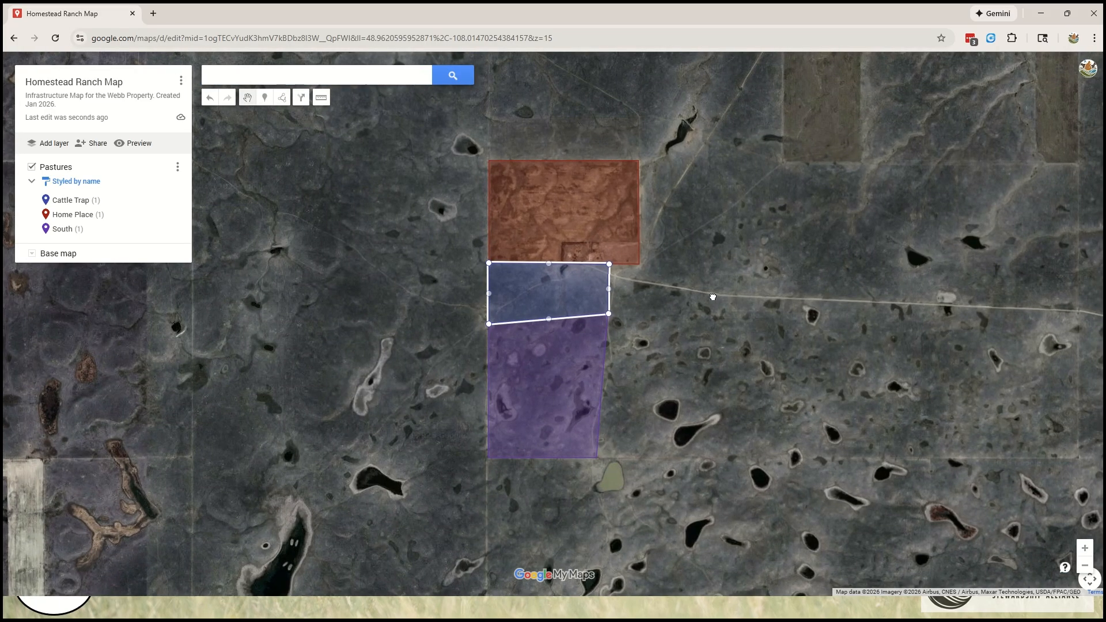
pyautogui.moveTo(662, 321); pyautogui.dragTo(612, 330)
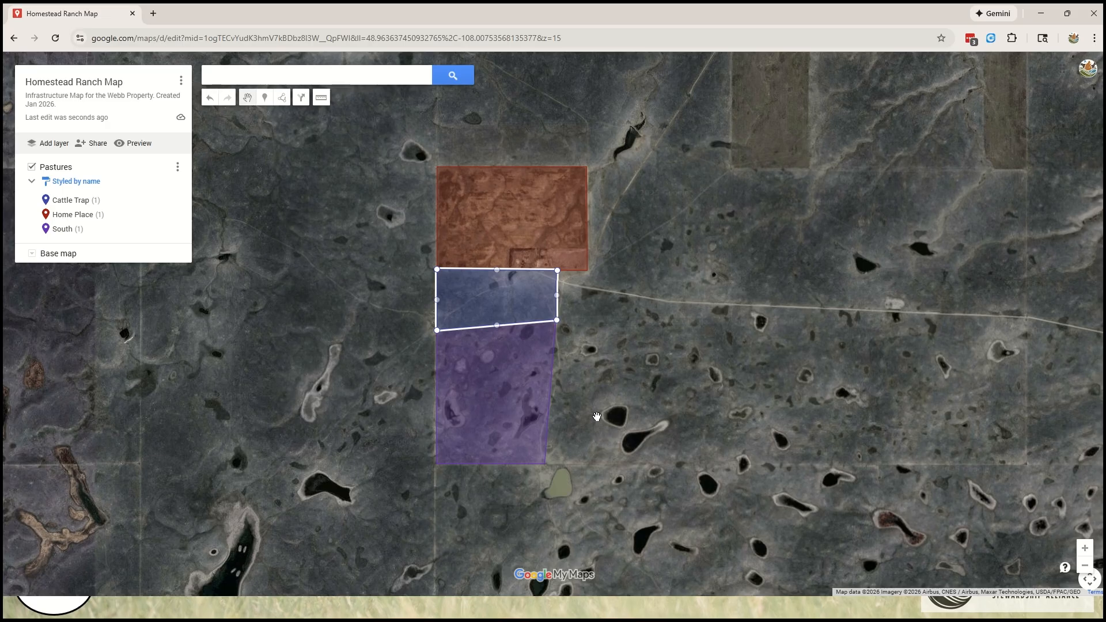
pyautogui.scroll(1, 596, 410)
pyautogui.moveTo(591, 390); pyautogui.dragTo(659, 554)
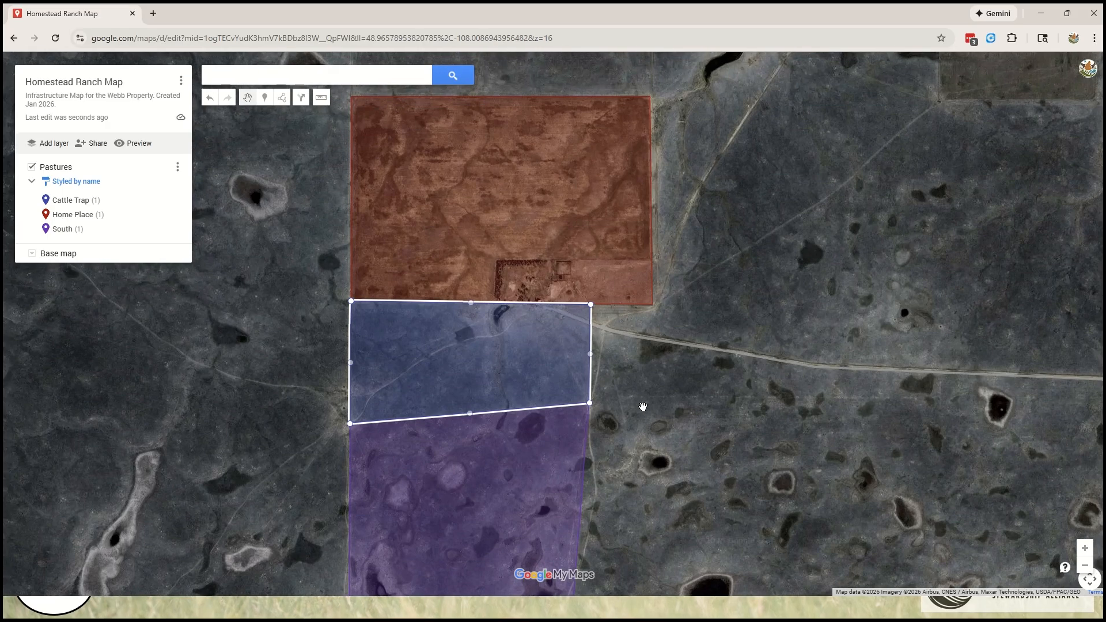
pyautogui.moveTo(641, 387); pyautogui.dragTo(638, 405)
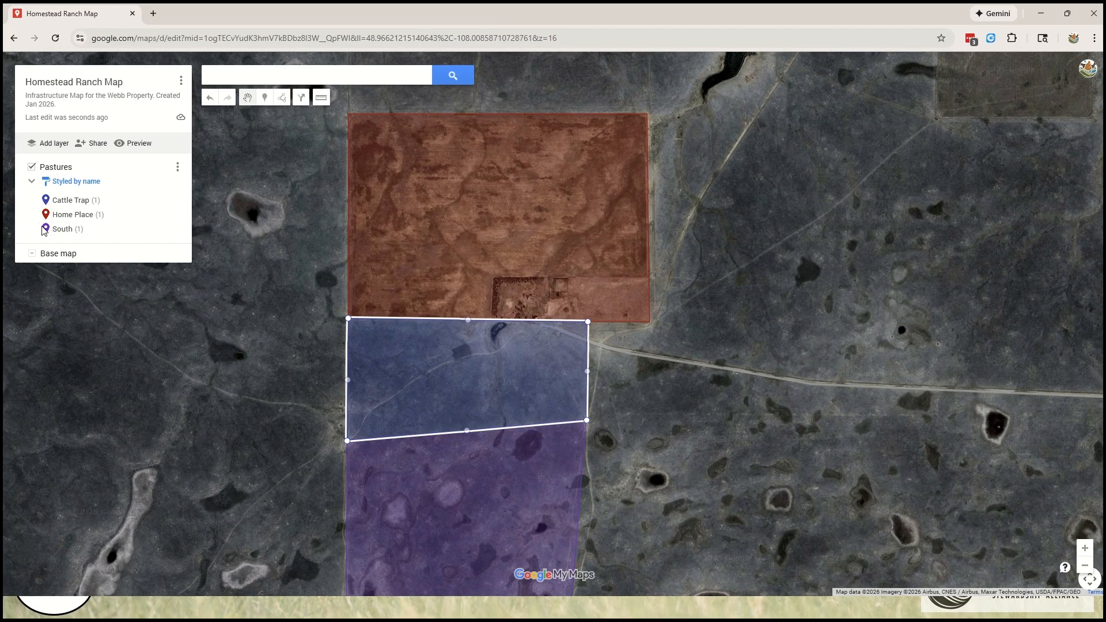
# Step: Add a new map layer and name it "Tank"
pyautogui.click(41, 149)
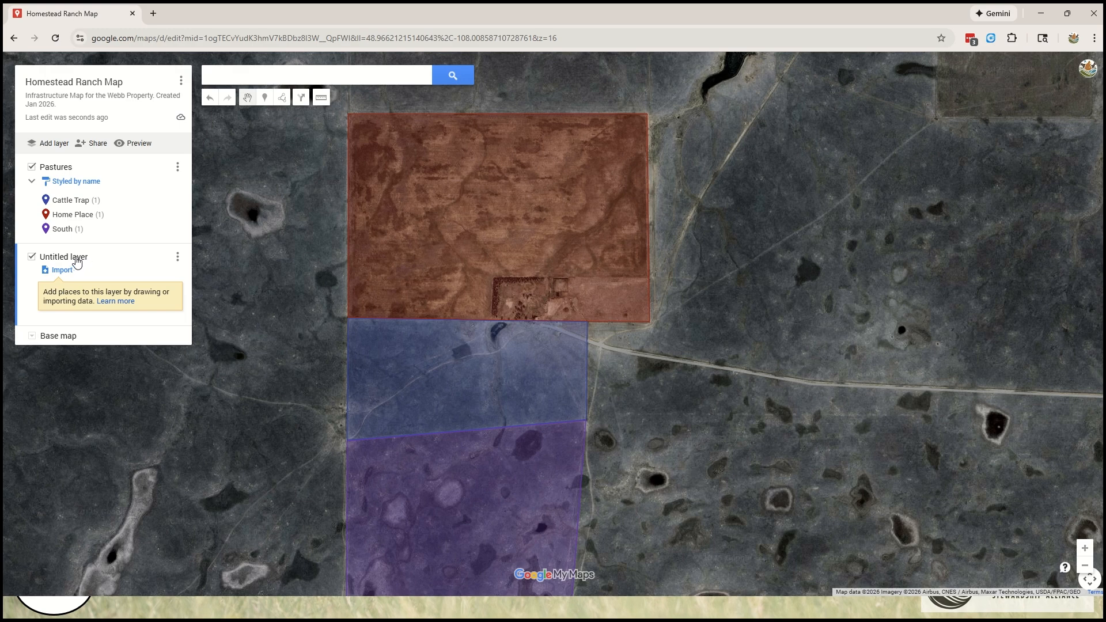
pyautogui.click(81, 260)
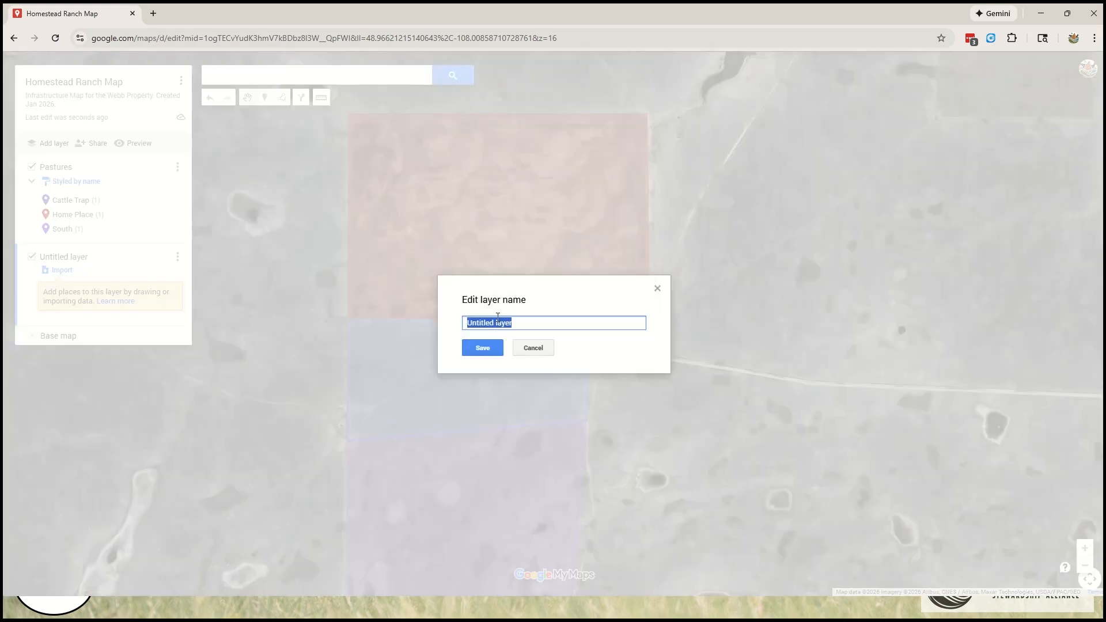
pyautogui.write('Tank')
pyautogui.click(481, 348)
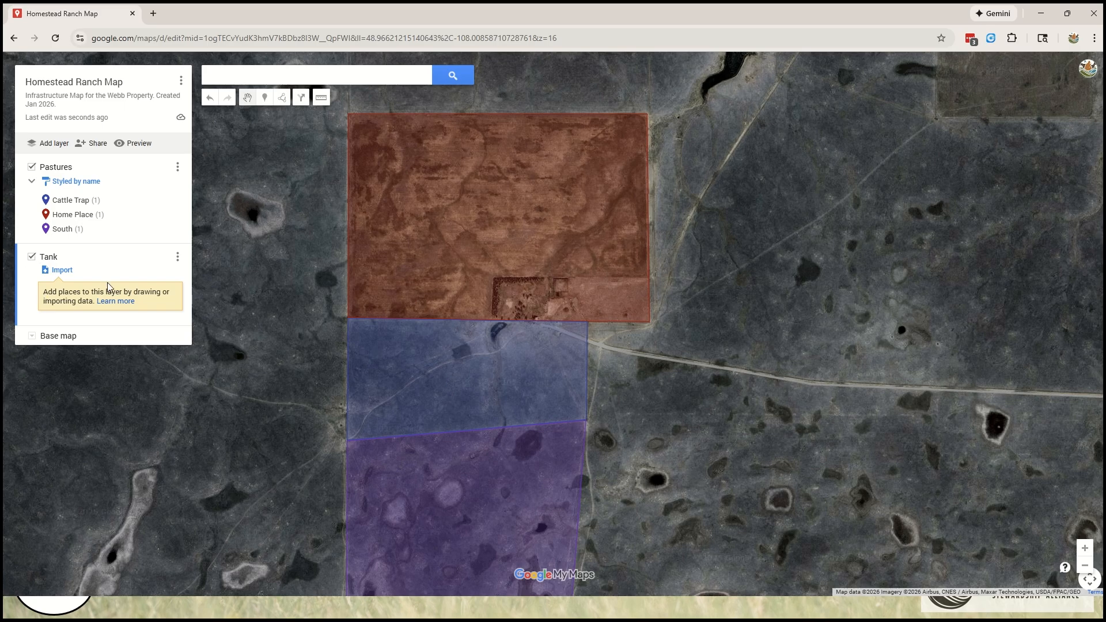
# Step: Place a marker on the tank beside the Home Place corrals, save it as "Winter Tank" and close its info card
pyautogui.click(264, 97)
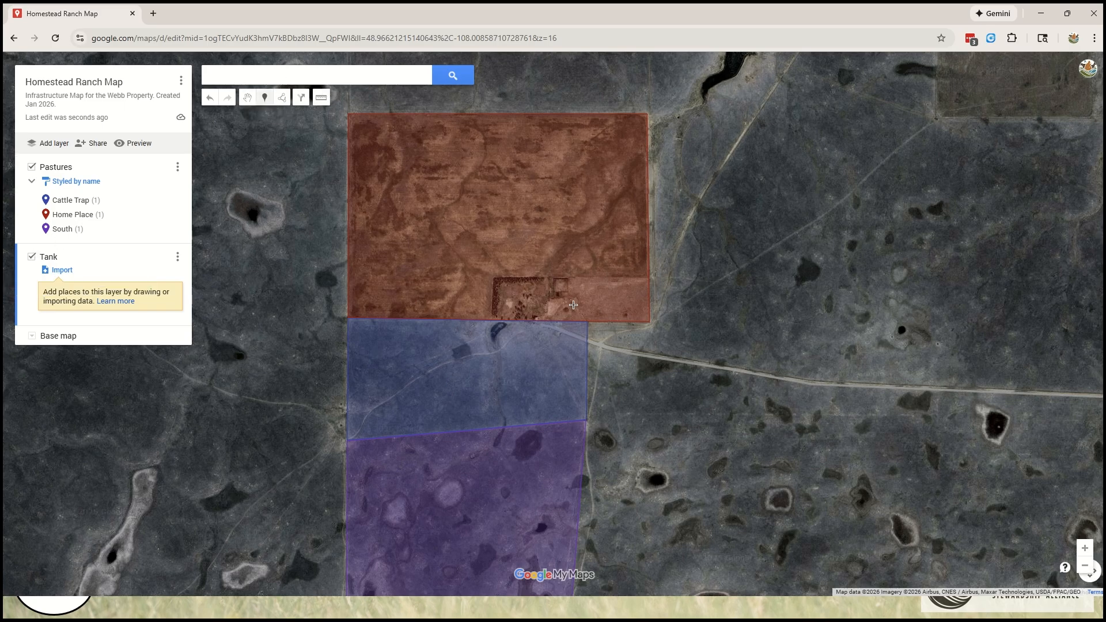
pyautogui.scroll(3, 573, 305)
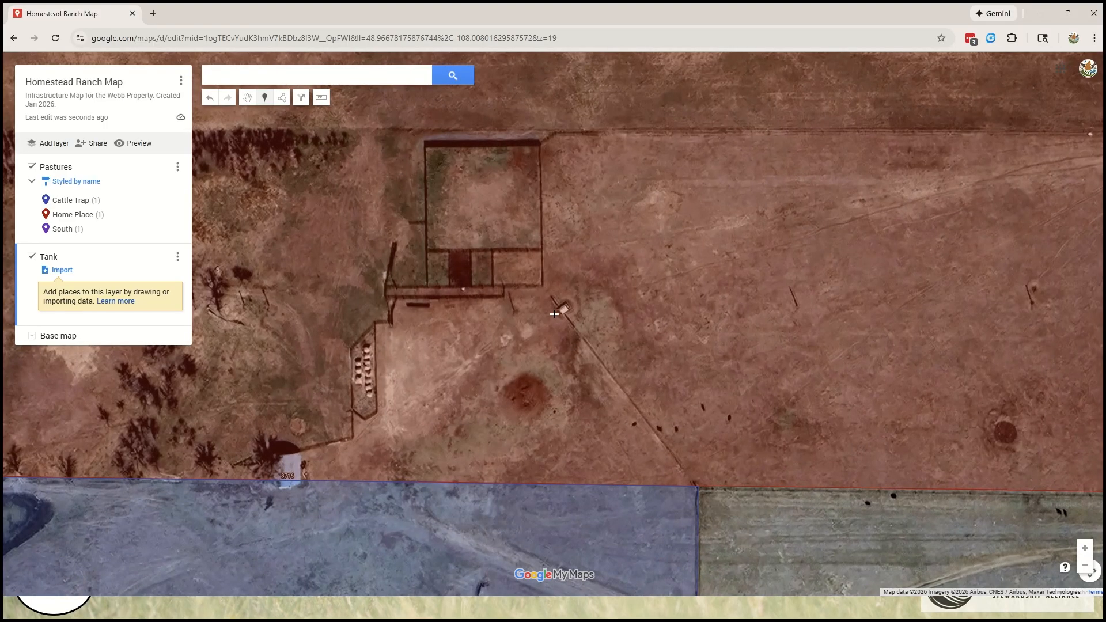
pyautogui.click(562, 308)
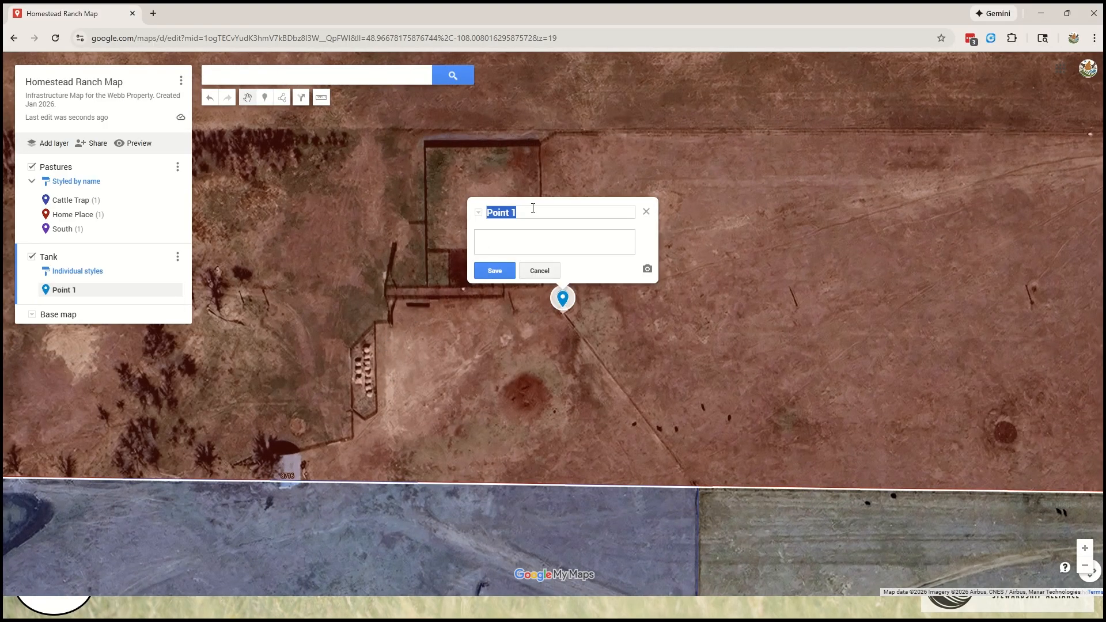
pyautogui.write('Wi')
pyautogui.click(492, 269)
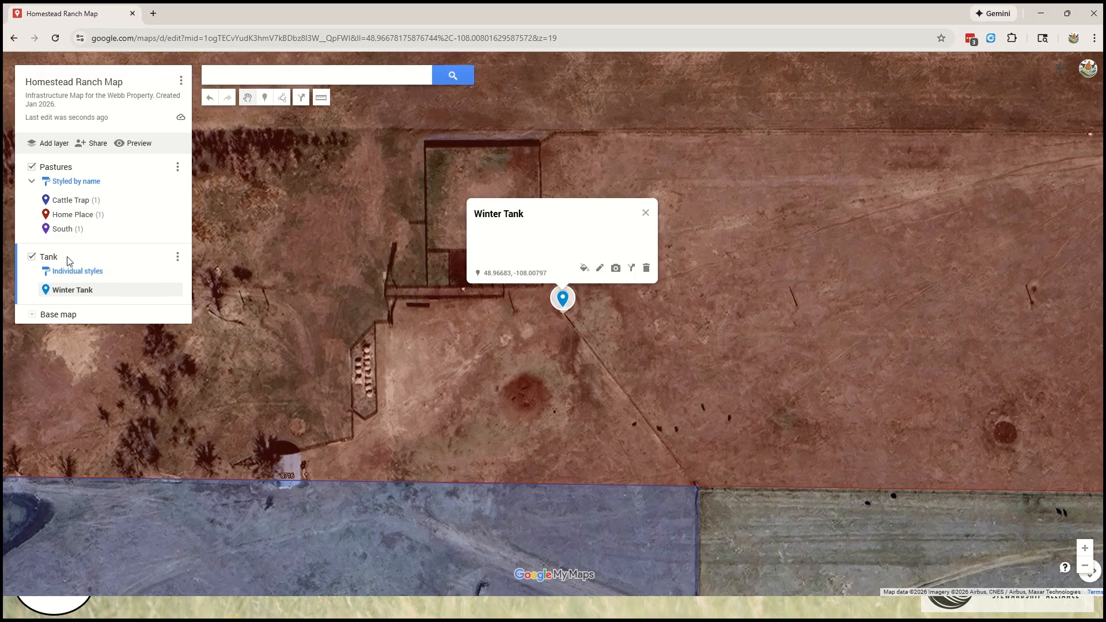
pyautogui.scroll(-2, 354, 299)
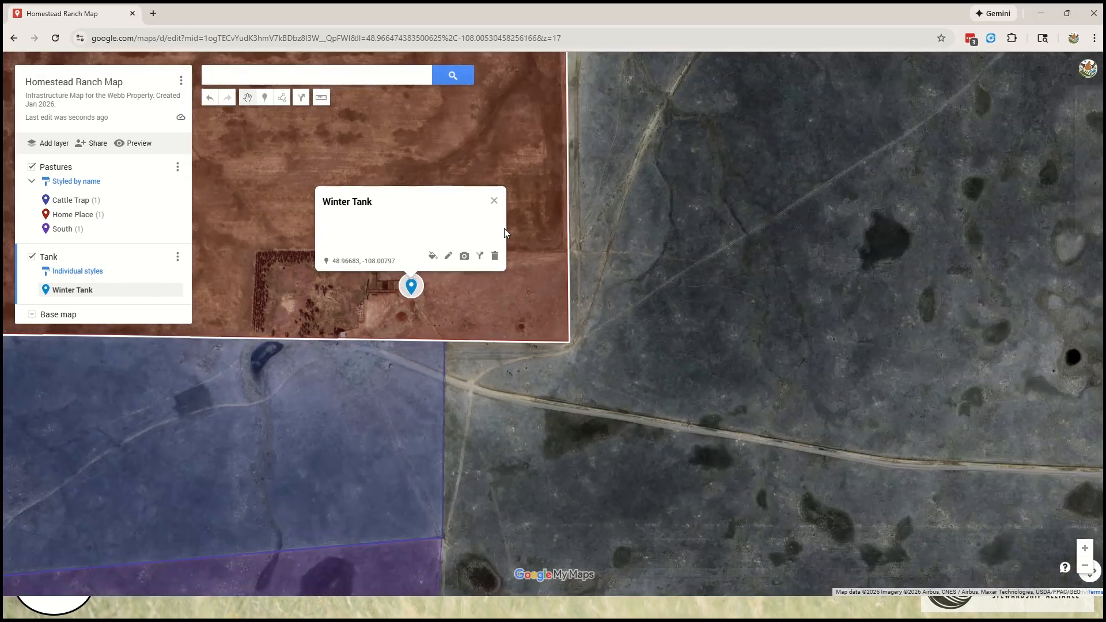
pyautogui.click(494, 201)
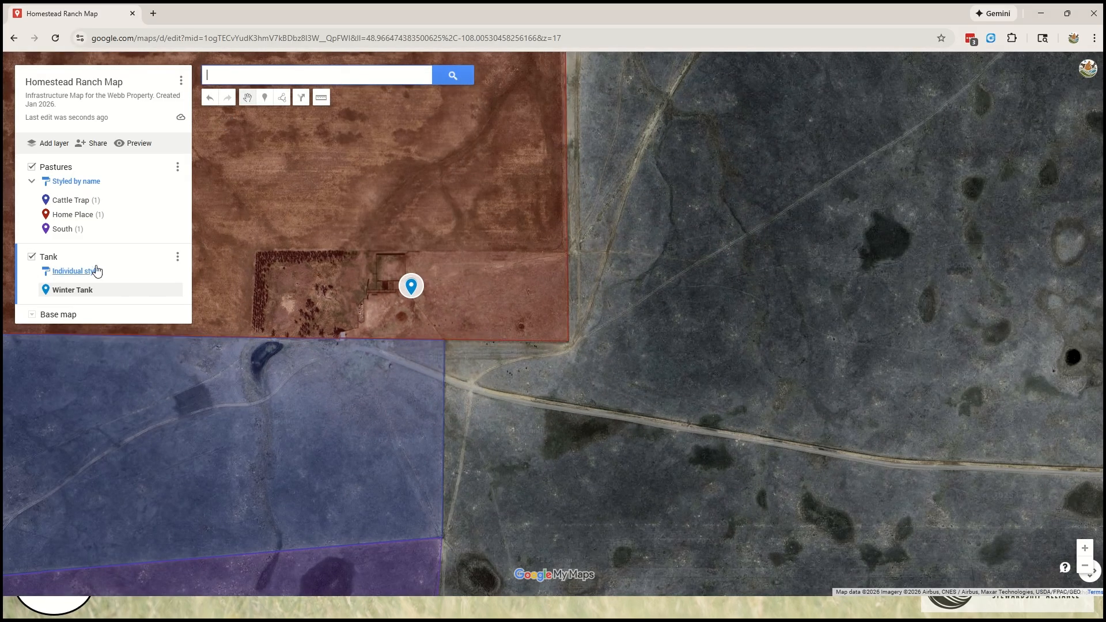
# Step: Place a marker on the tank along Cattle Trap's western boundary, save it as "Tank" and close its info card
pyautogui.click(264, 97)
pyautogui.scroll(-1, 658, 217)
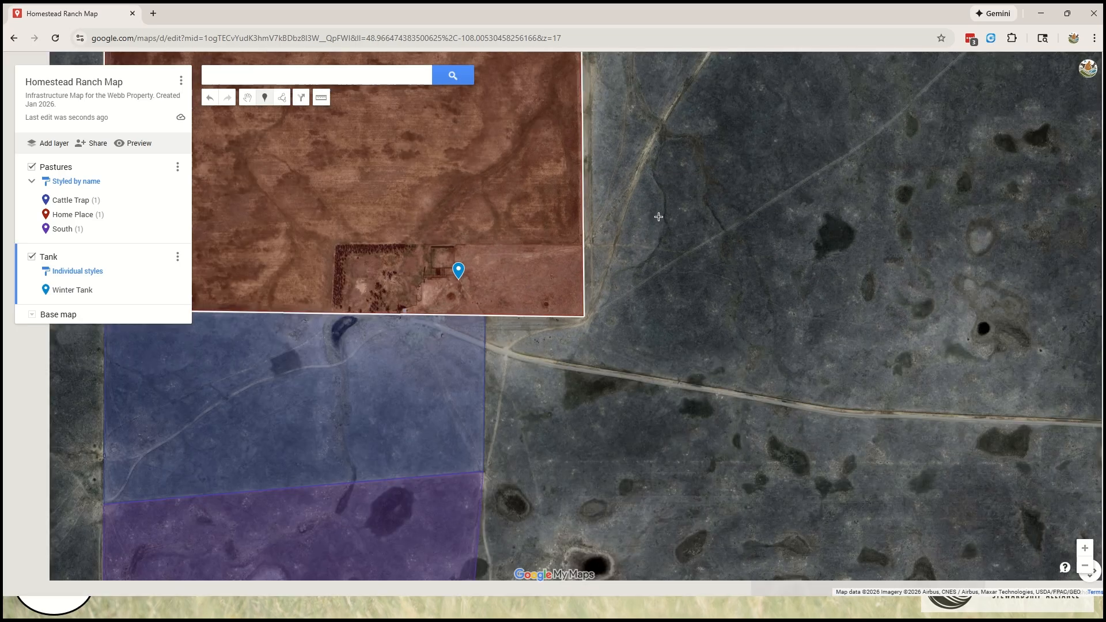
pyautogui.scroll(3, 297, 404)
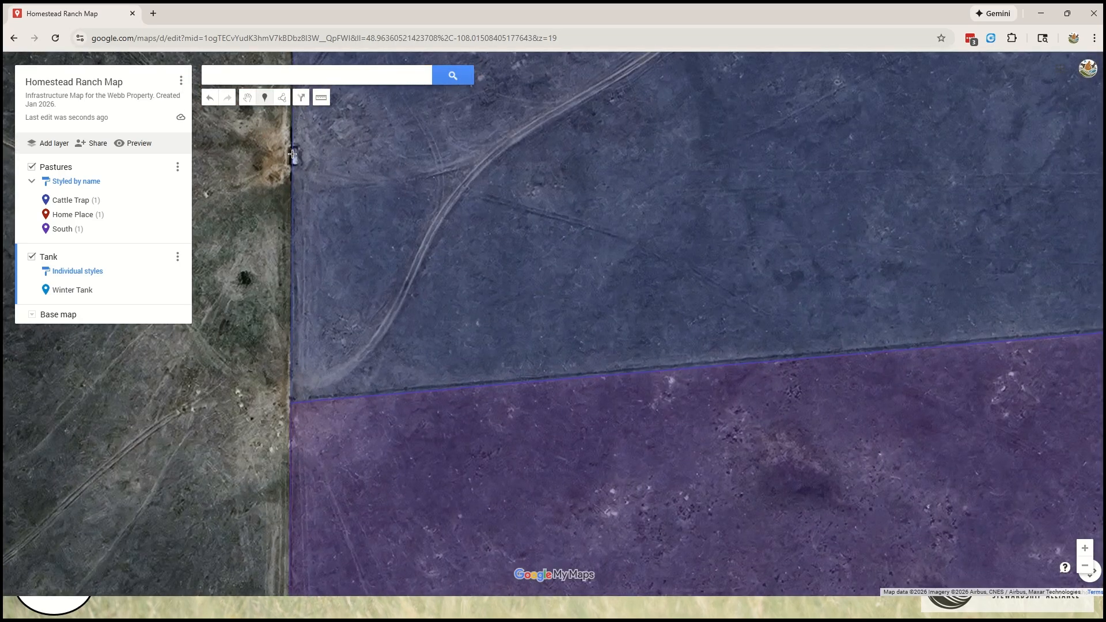
pyautogui.click(292, 153)
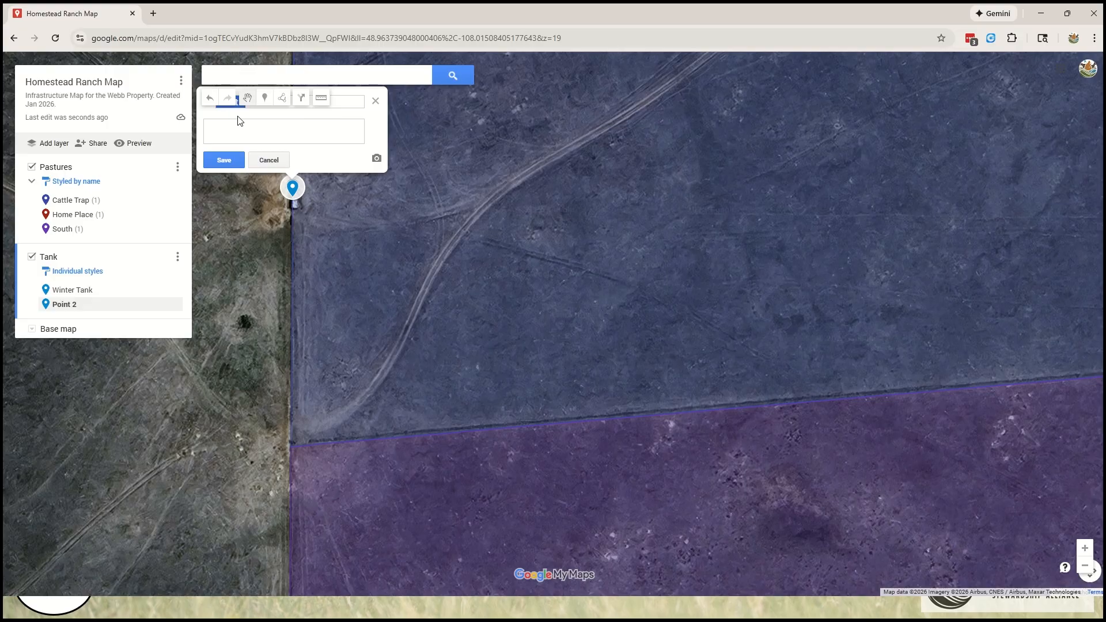
pyautogui.scroll(-3, 486, 432)
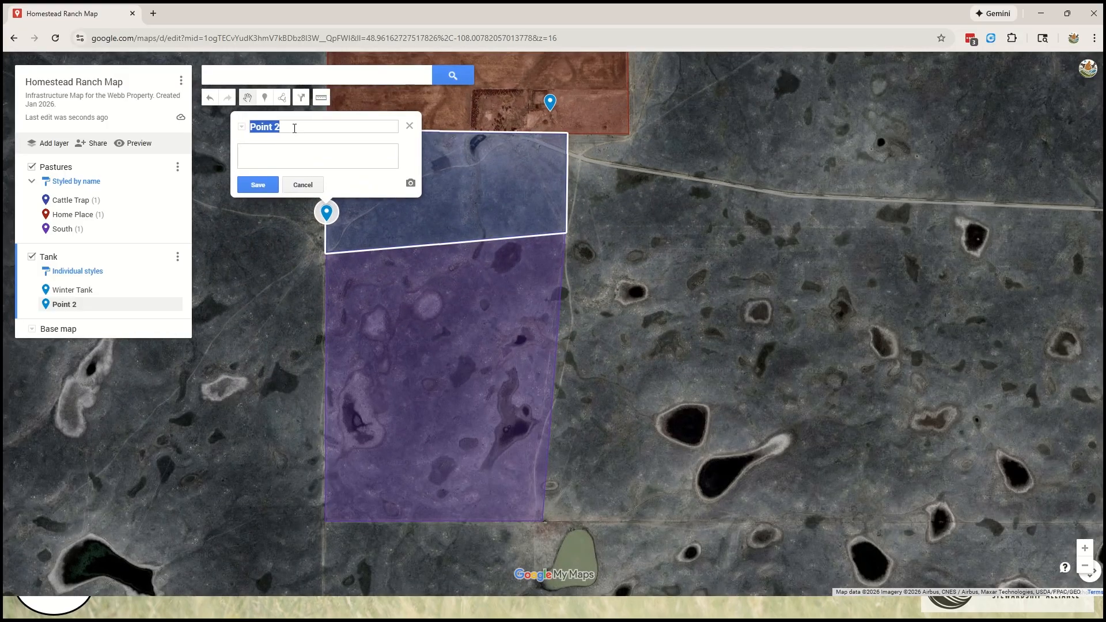
pyautogui.moveTo(294, 127); pyautogui.dragTo(232, 132)
pyautogui.write('Tank')
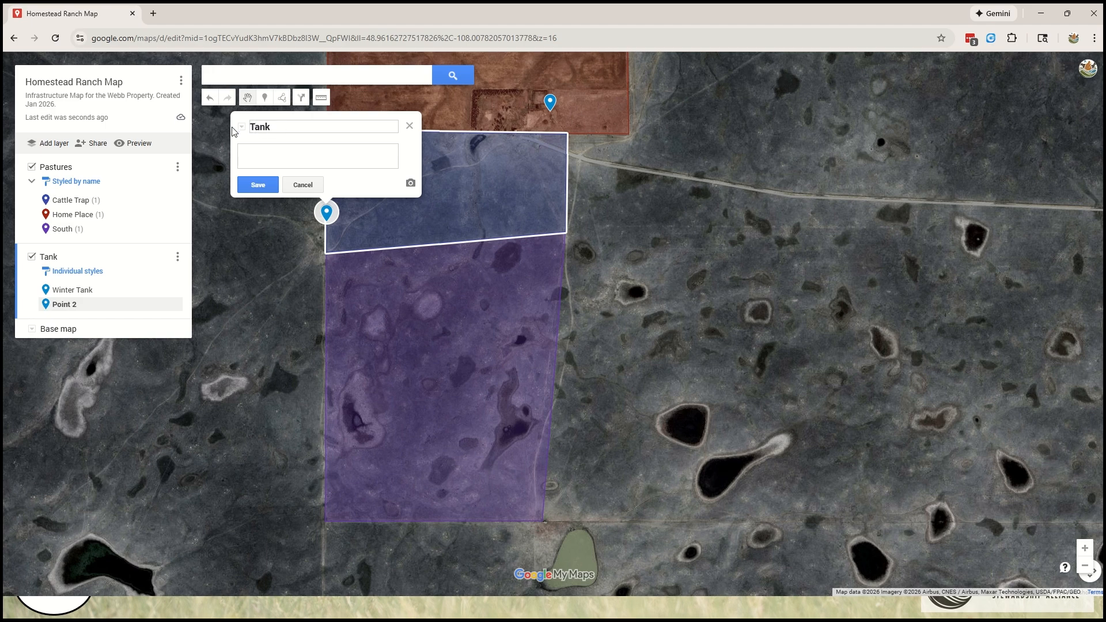
pyautogui.click(257, 184)
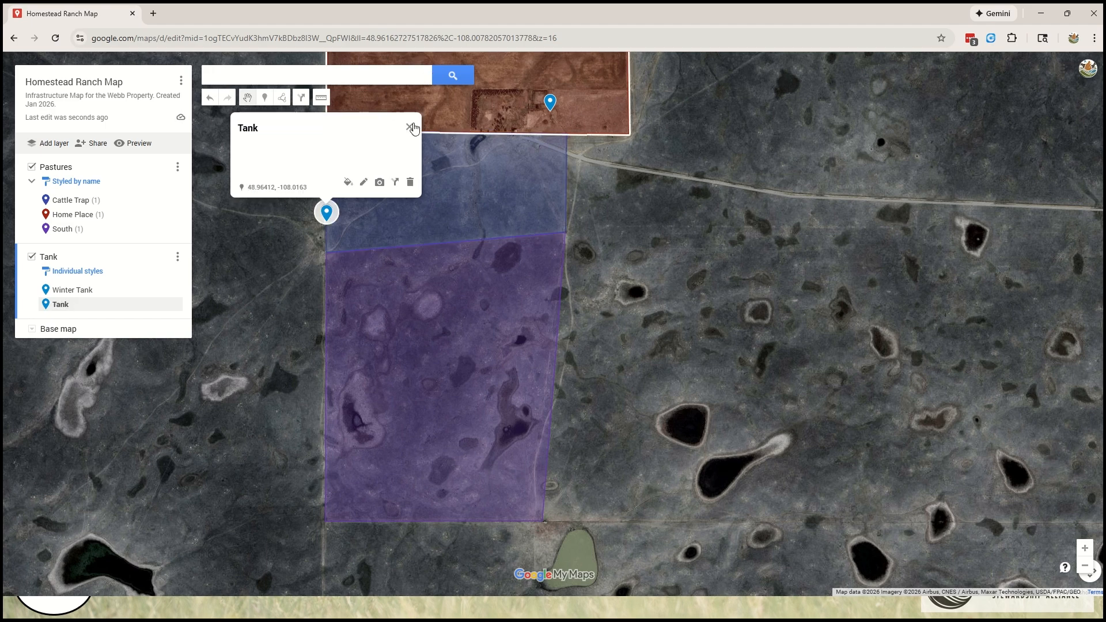
pyautogui.click(409, 127)
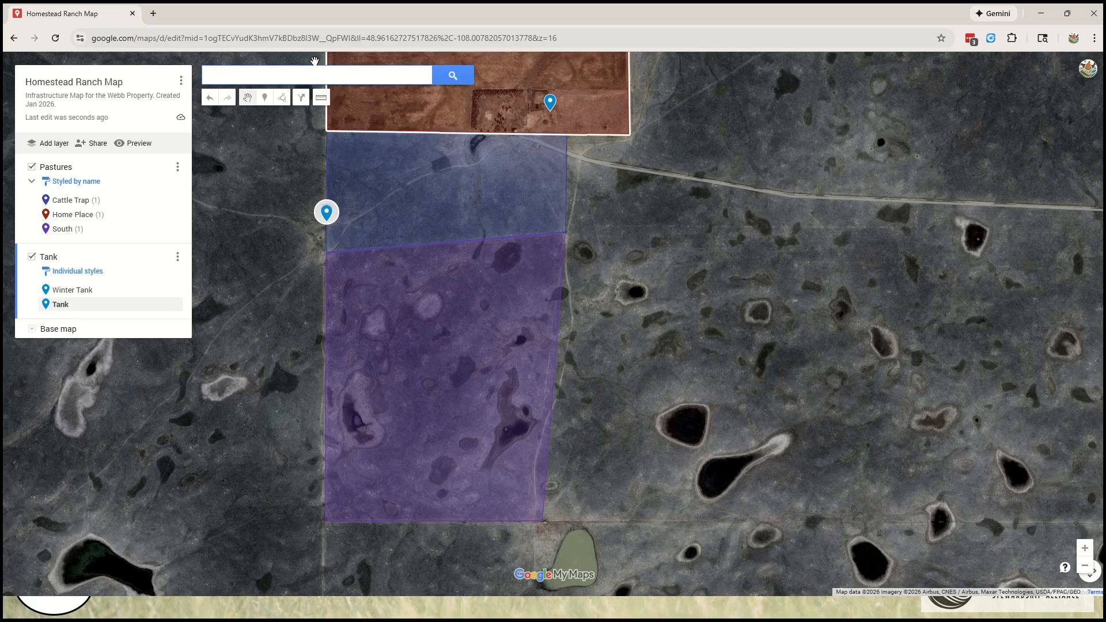
# Step: Place a marker at the South pasture's southeast corner and save it as "Tank"
pyautogui.click(265, 97)
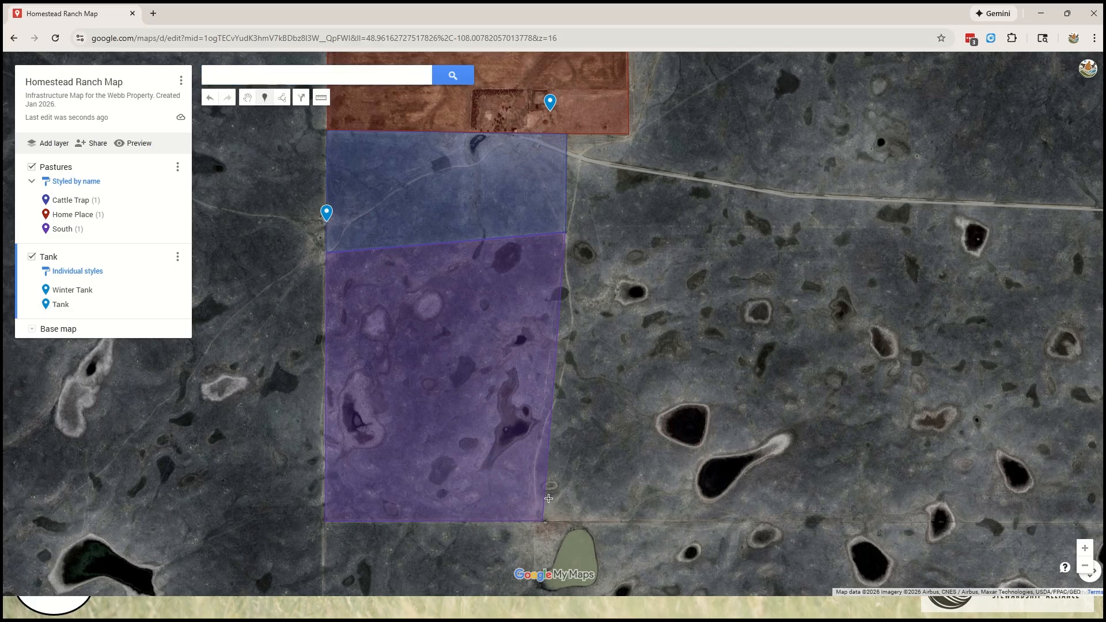
pyautogui.scroll(5, 536, 534)
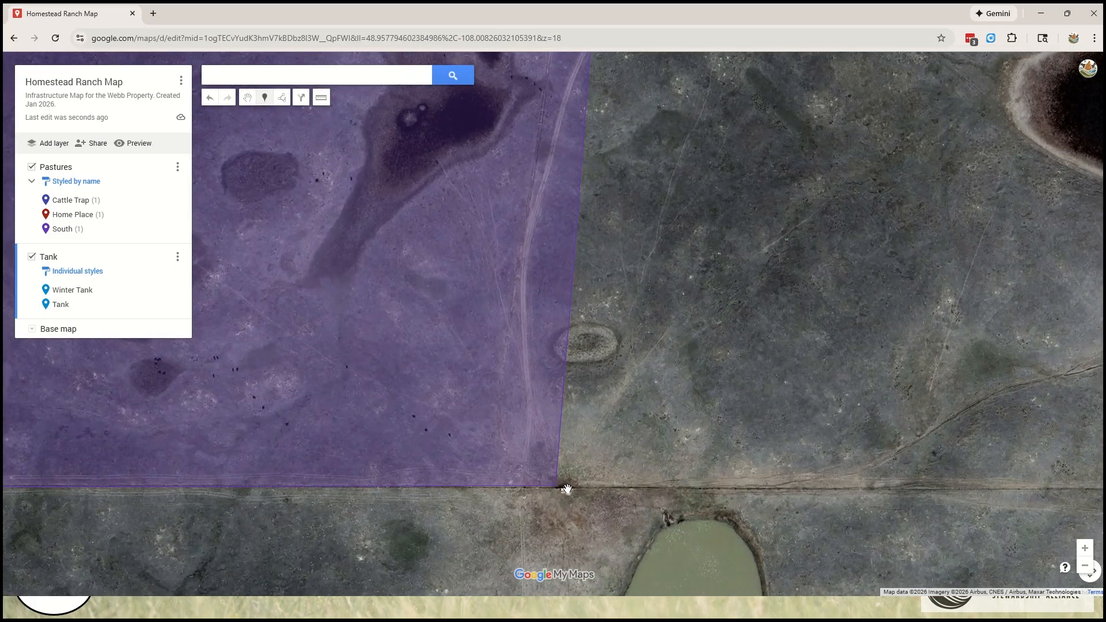
pyautogui.click(566, 489)
pyautogui.write('Tank')
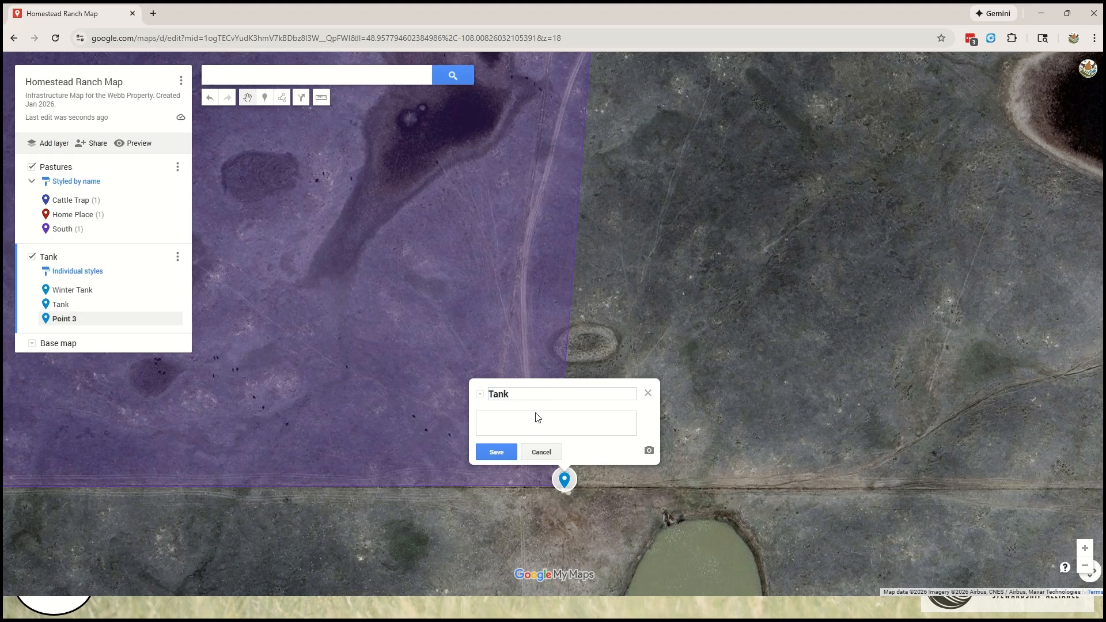
pyautogui.click(496, 453)
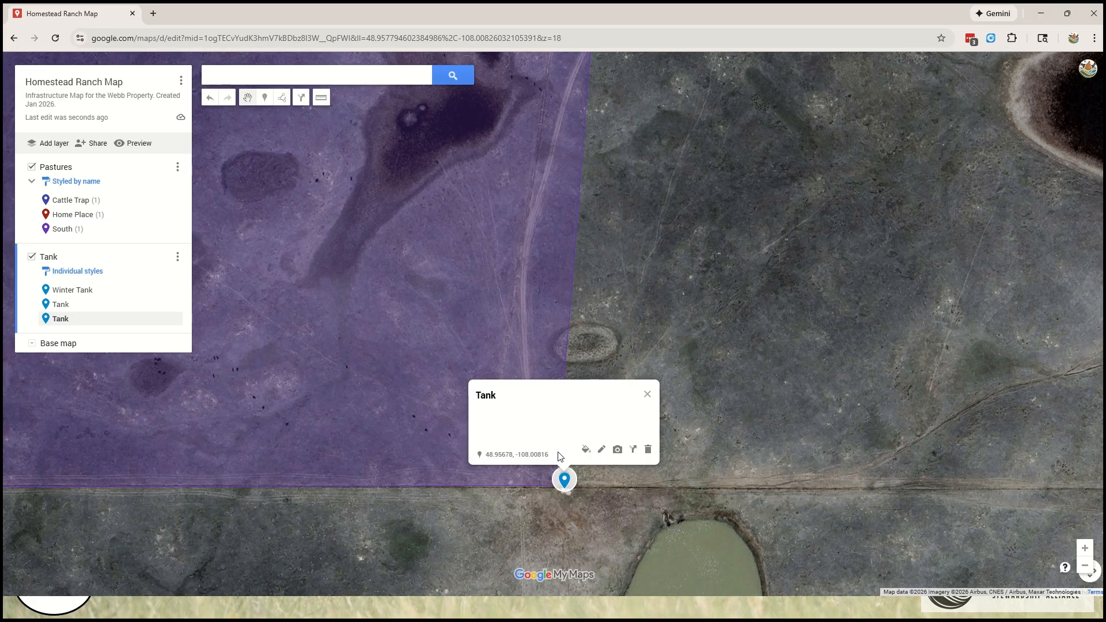
# Step: Highlight the coordinates on the southeast tank marker's info card, and close the card
pyautogui.moveTo(551, 455)
pyautogui.mouseDown()
pyautogui.moveTo(524, 454)
pyautogui.moveTo(563, 455)
pyautogui.moveTo(550, 455)
pyautogui.mouseUp()
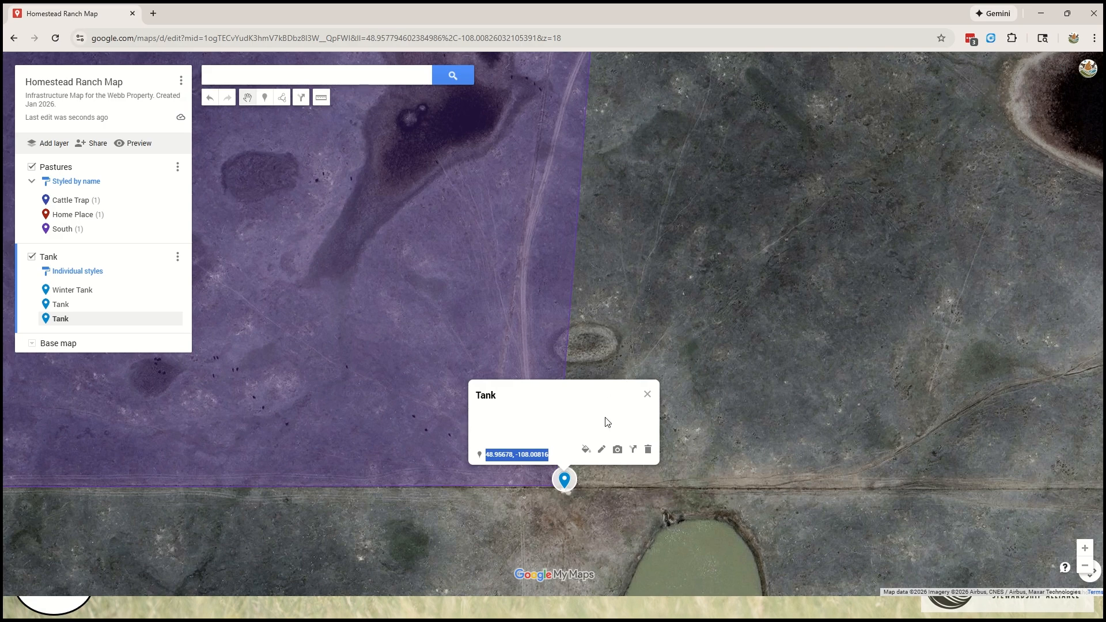
pyautogui.click(647, 395)
# Step: Add a new layer to the map and name it "Pipeline"
pyautogui.scroll(-2, 706, 409)
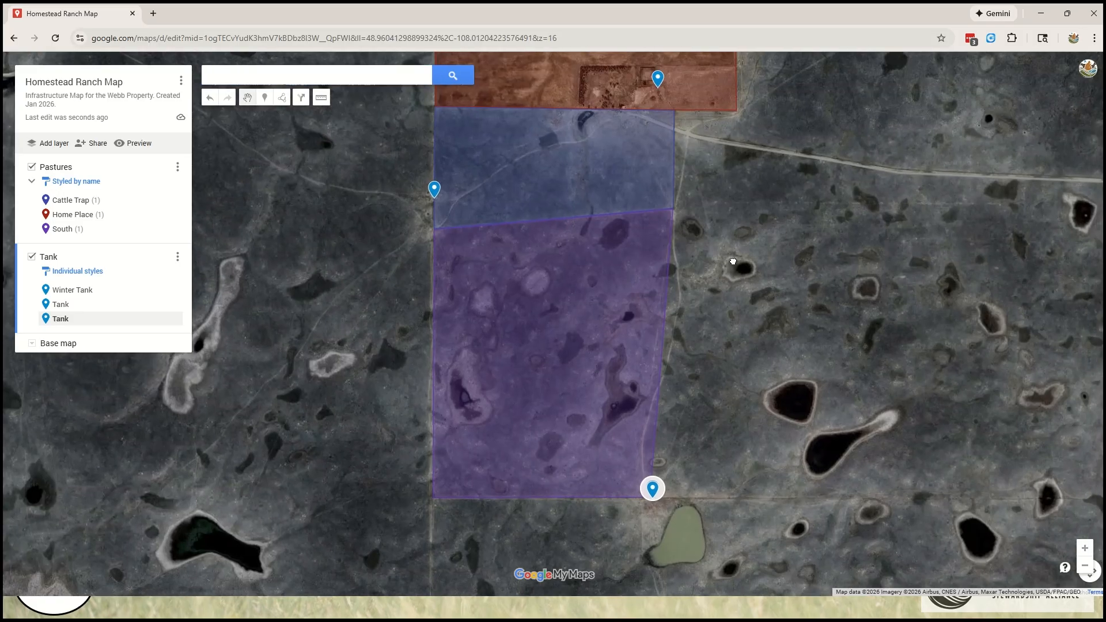
pyautogui.moveTo(733, 261); pyautogui.dragTo(718, 444)
pyautogui.scroll(1, 648, 423)
pyautogui.moveTo(773, 331); pyautogui.dragTo(857, 372)
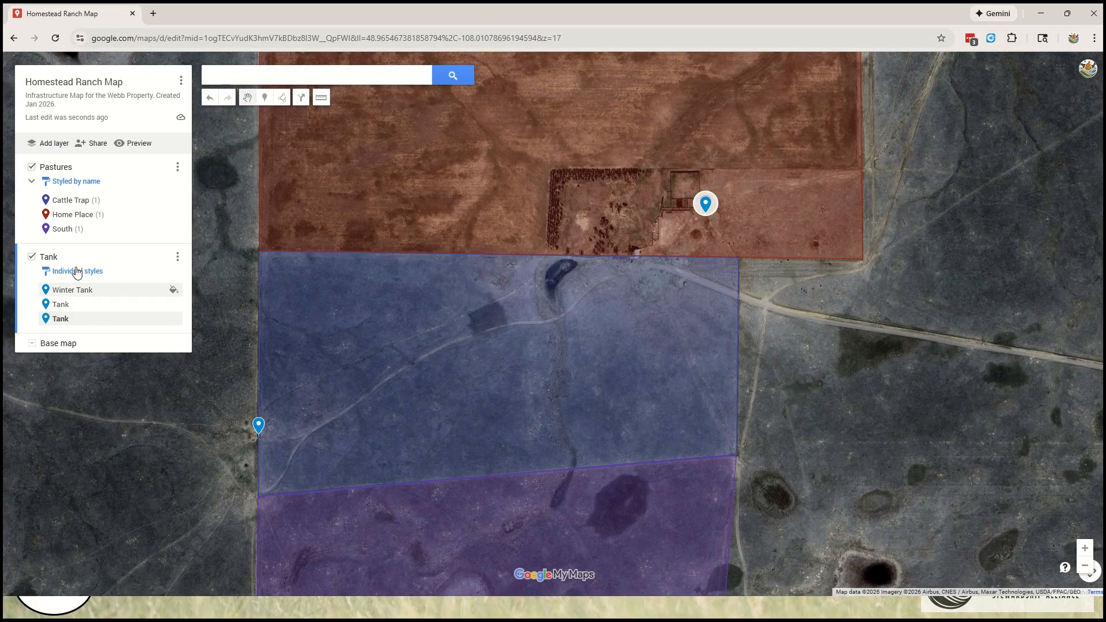
pyautogui.click(44, 145)
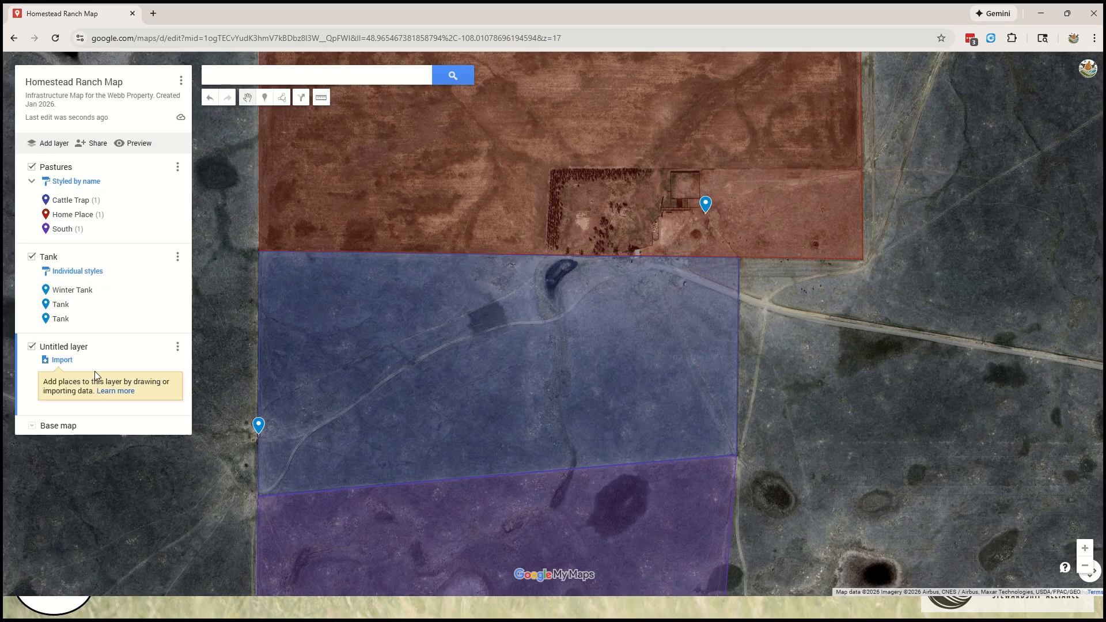
pyautogui.click(174, 348)
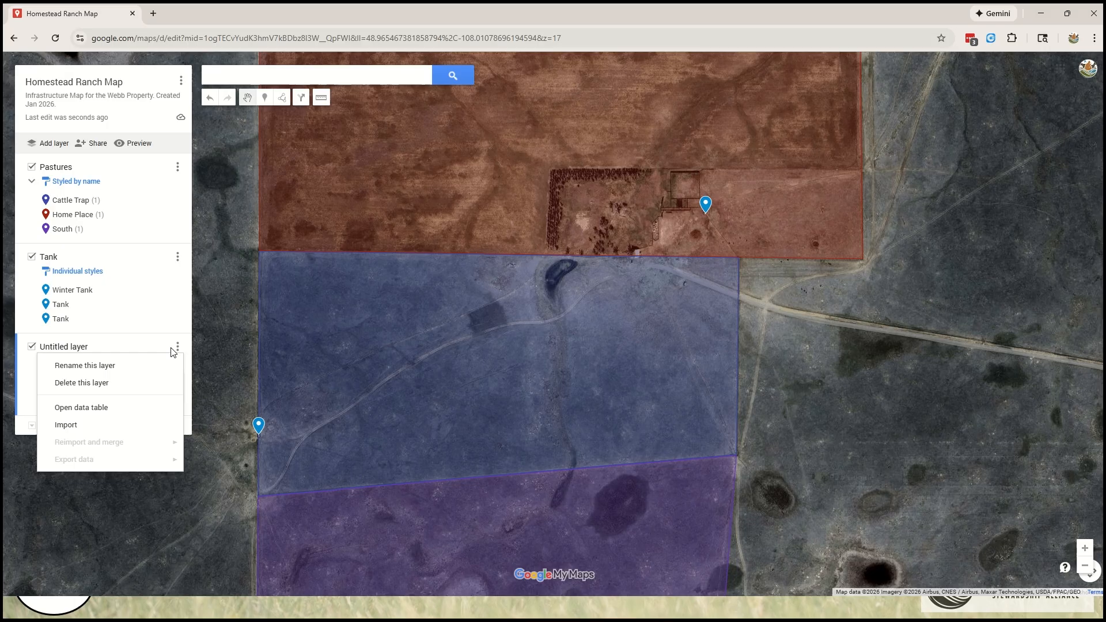
pyautogui.click(126, 369)
pyautogui.write('Pipeline')
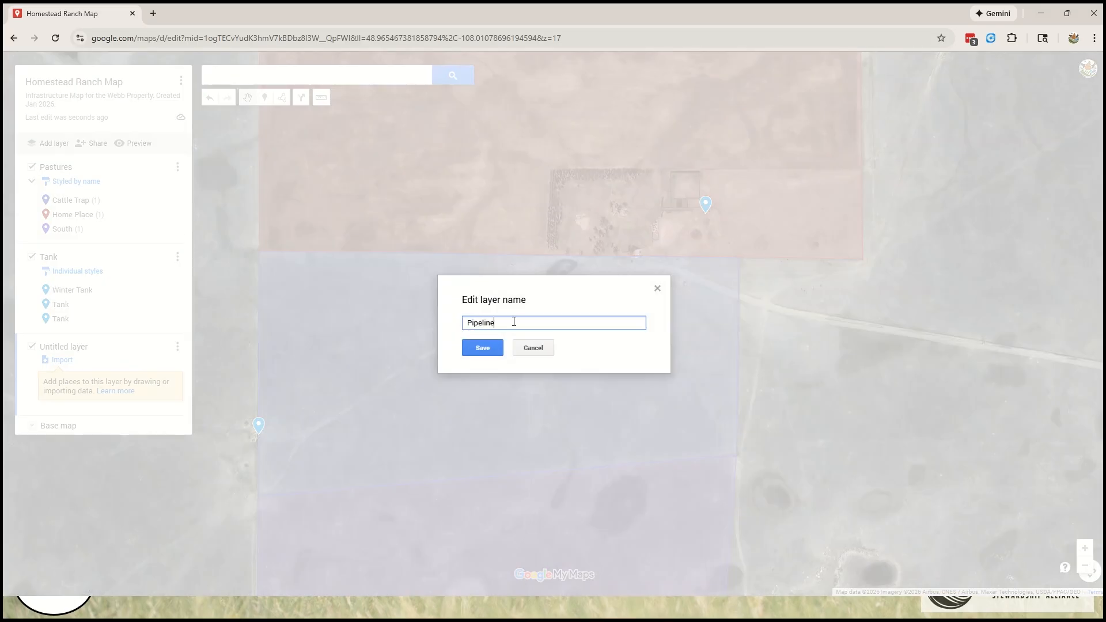
pyautogui.click(469, 347)
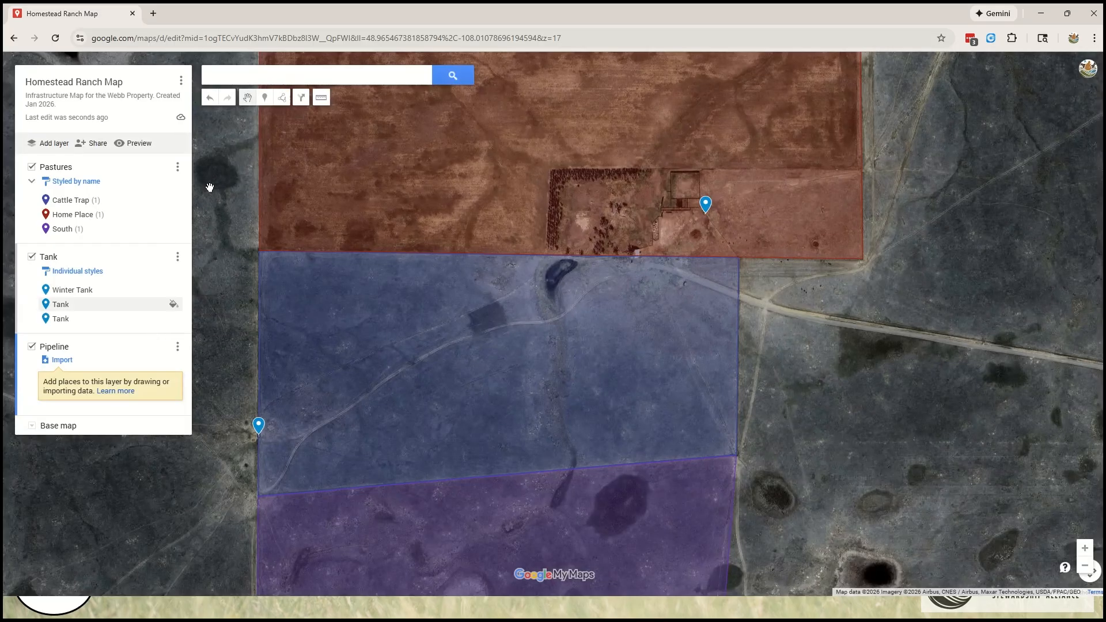
# Step: Draw a multi-point line from the Home Place yard, past the north side of the pond, to the tank on Cattle Trap's western boundary
pyautogui.click(282, 99)
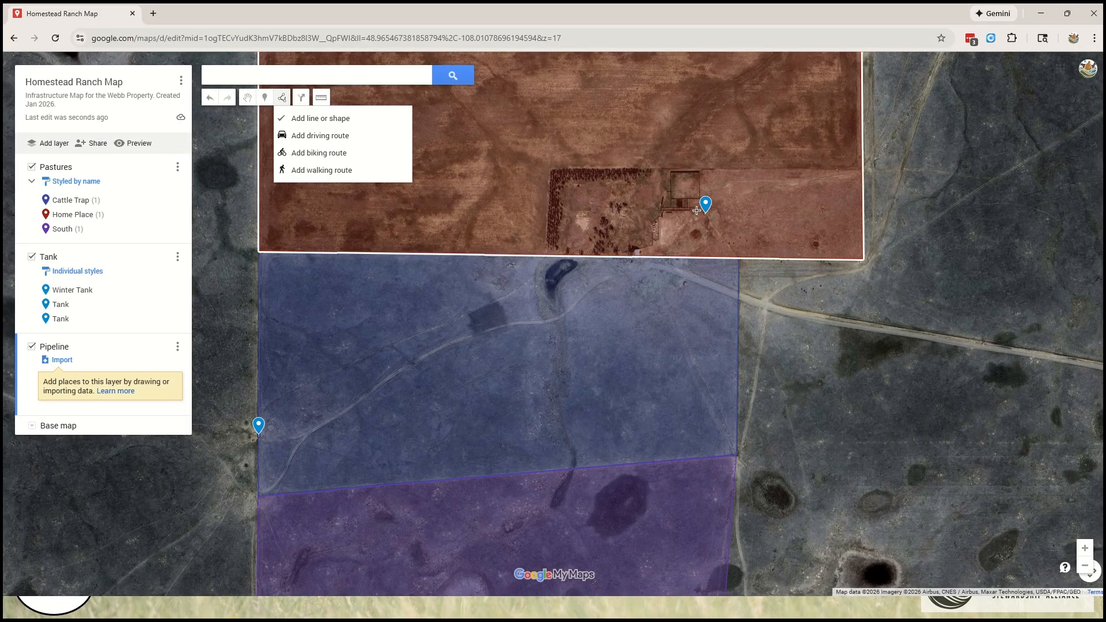
pyautogui.scroll(1, 696, 201)
pyautogui.scroll(1, 617, 271)
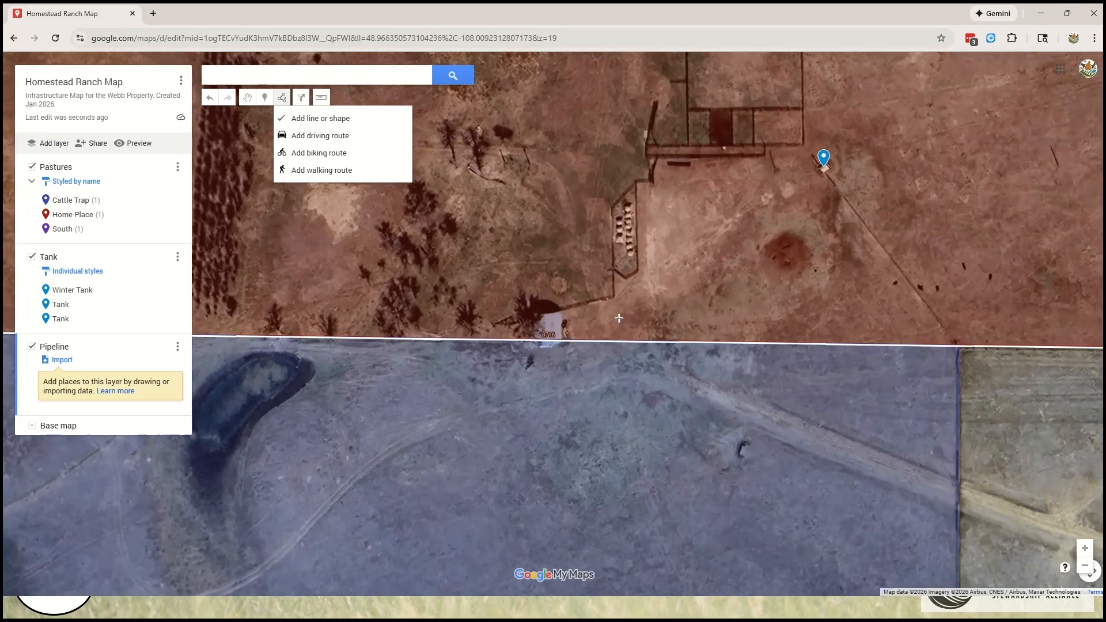
pyautogui.click(610, 277)
pyautogui.scroll(-1, 697, 261)
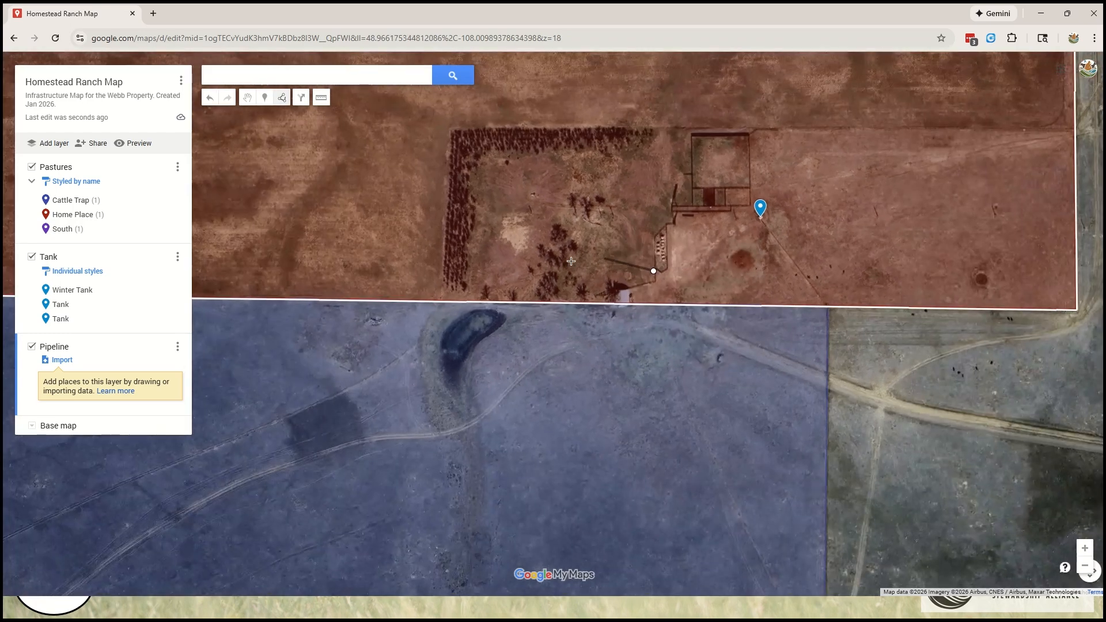
pyautogui.click(592, 266)
pyautogui.click(444, 311)
pyautogui.click(366, 379)
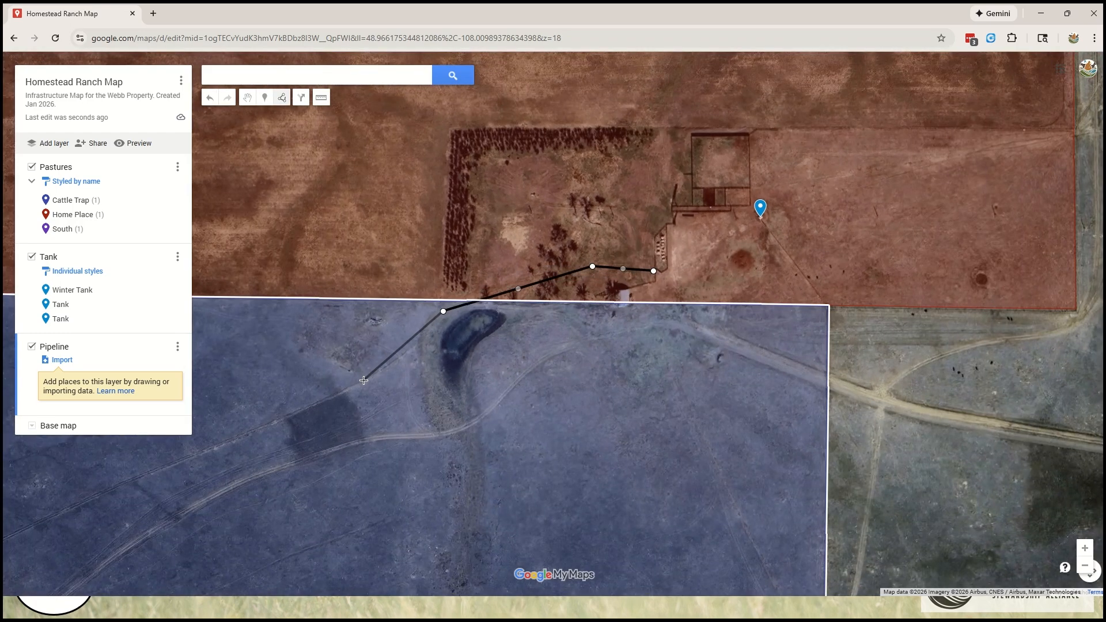
pyautogui.scroll(-1, 816, 269)
pyautogui.scroll(1, 401, 422)
pyautogui.click(401, 394)
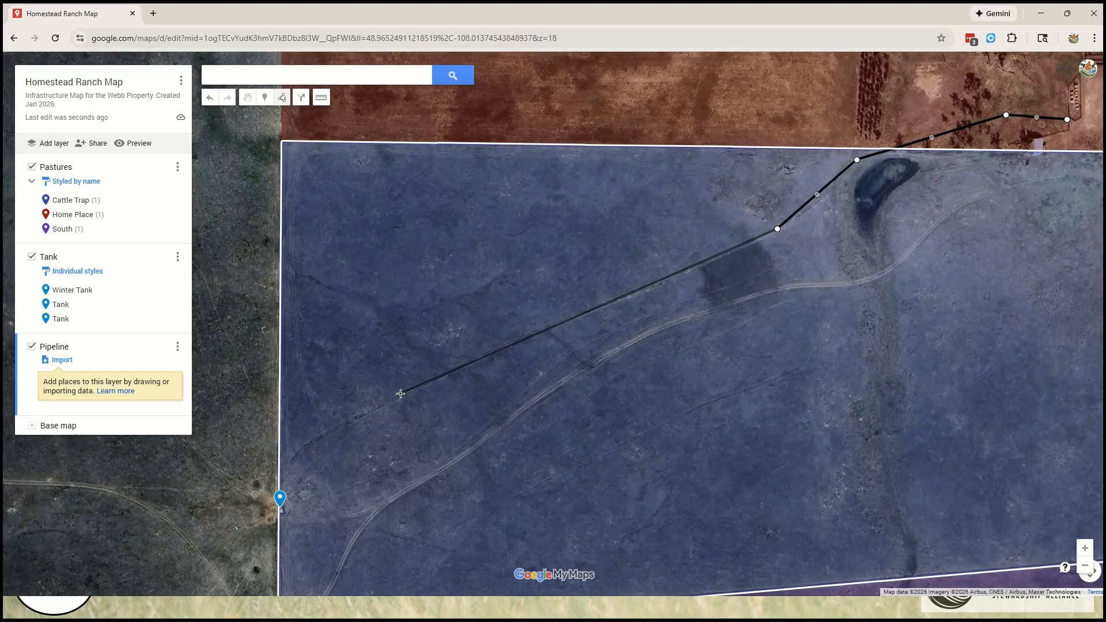
pyautogui.click(308, 445)
pyautogui.click(282, 481)
pyautogui.doubleClick(280, 507)
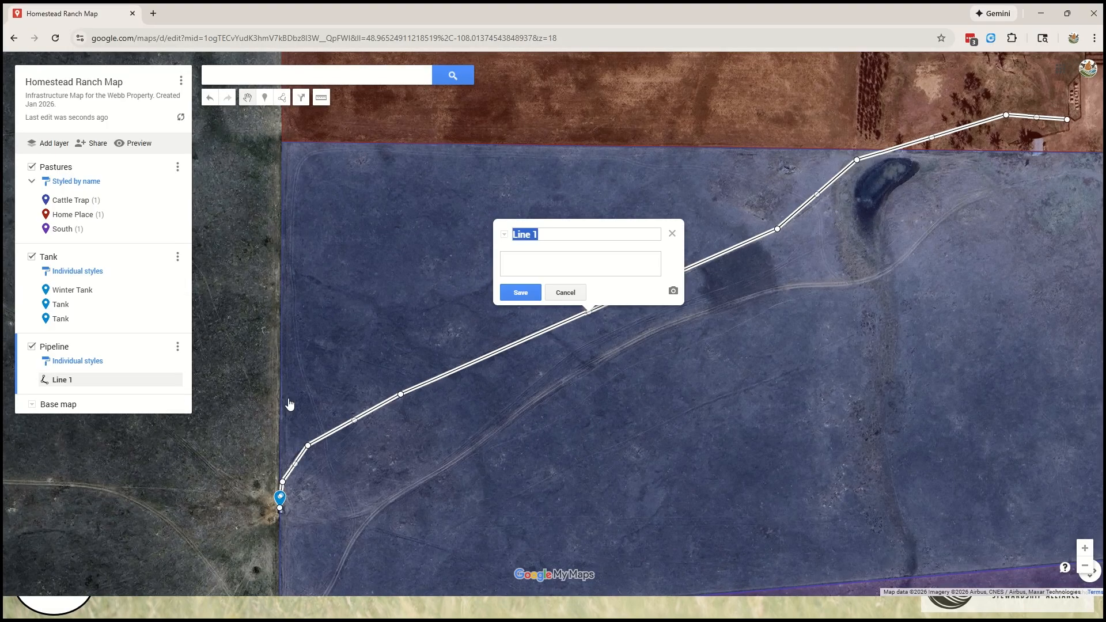
pyautogui.scroll(-1, 303, 378)
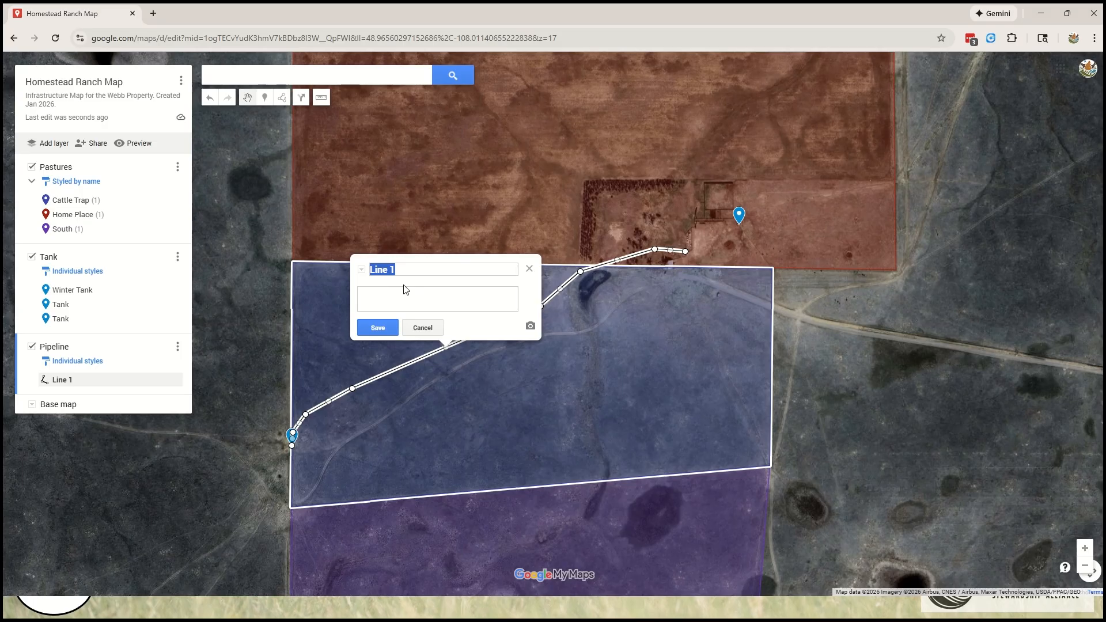
pyautogui.click(413, 274)
pyautogui.click(346, 276)
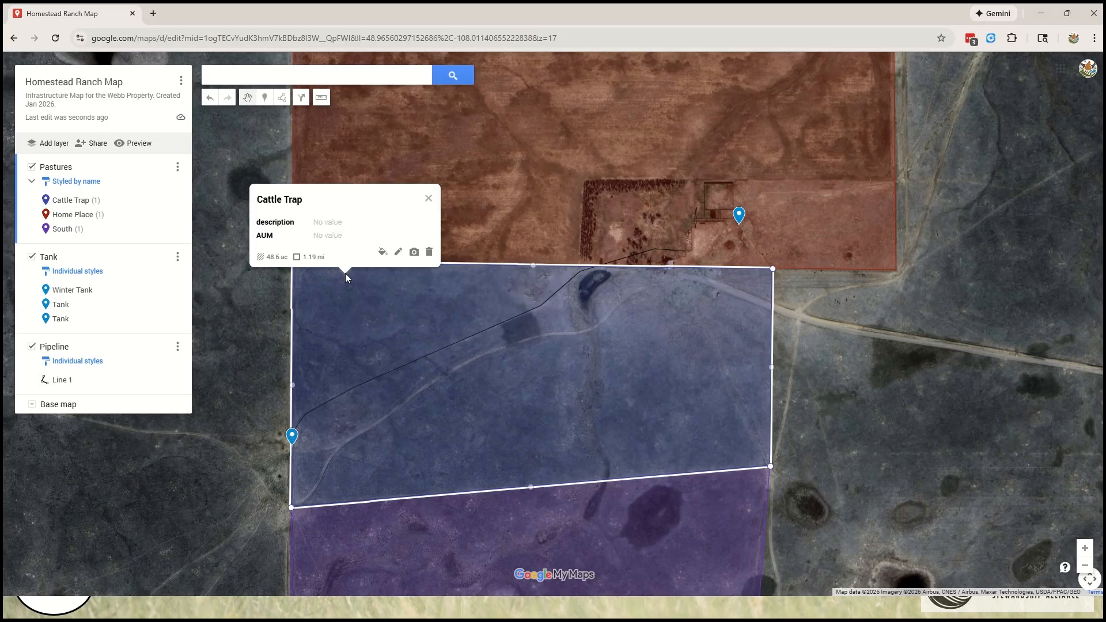
pyautogui.click(428, 198)
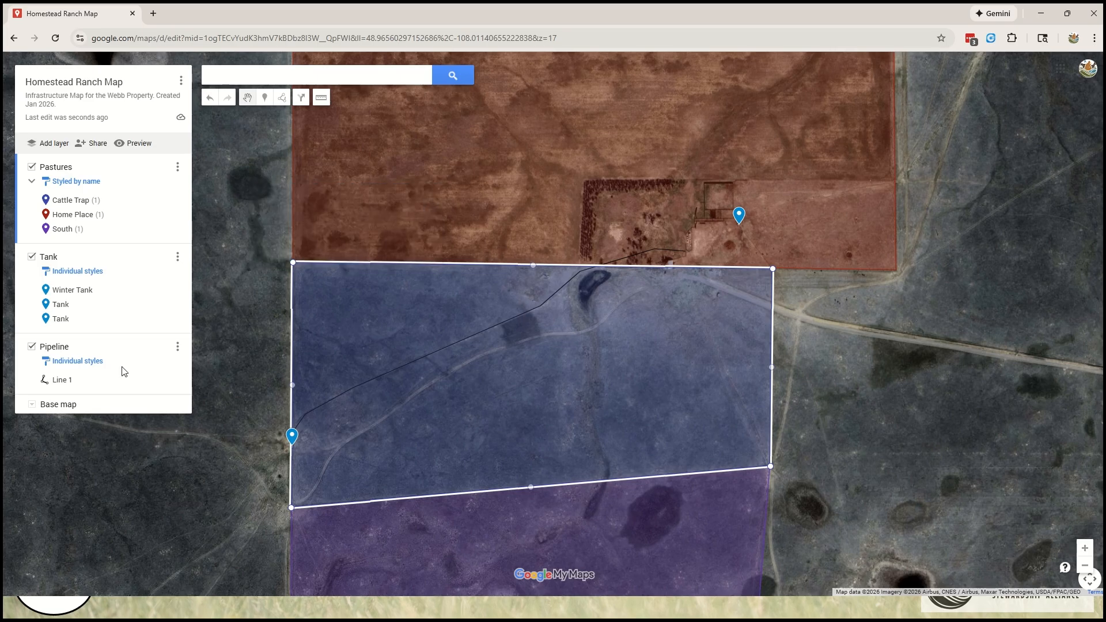
# Step: Rename the line in the Pipeline layer as "Pipeline", save it, and close its info card
pyautogui.click(64, 379)
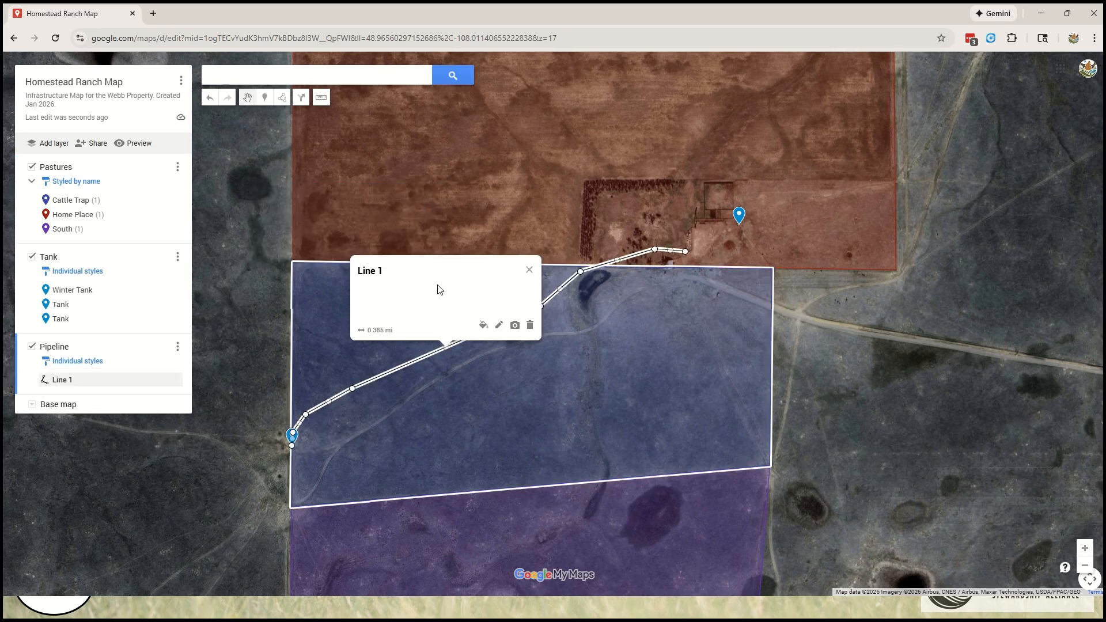
pyautogui.click(497, 326)
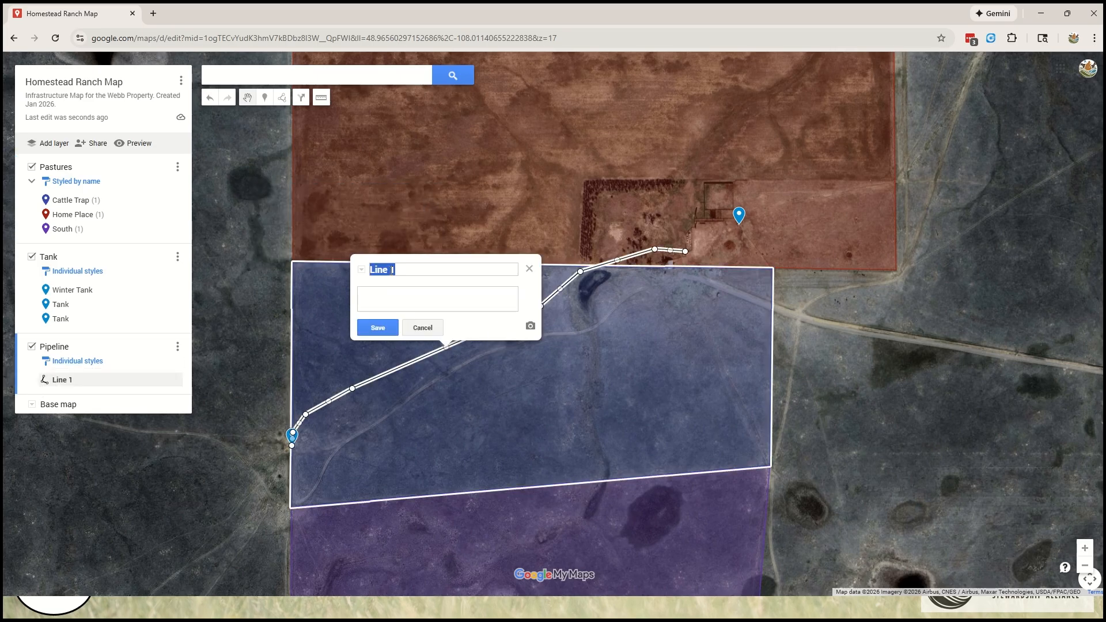
pyautogui.write('Pipel')
pyautogui.click(371, 299)
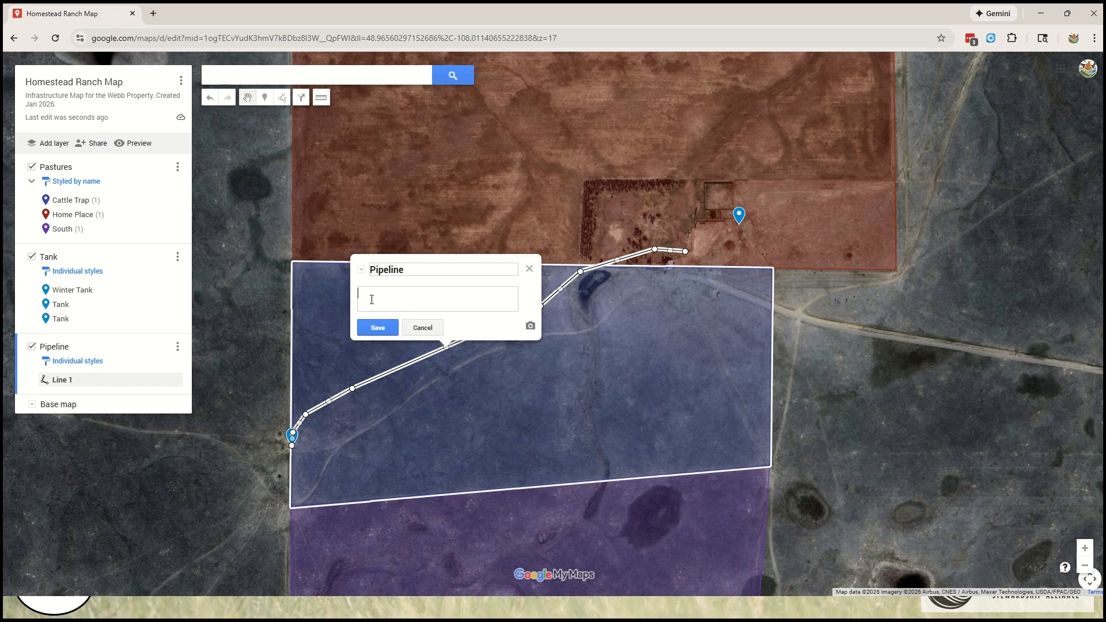
pyautogui.click(378, 328)
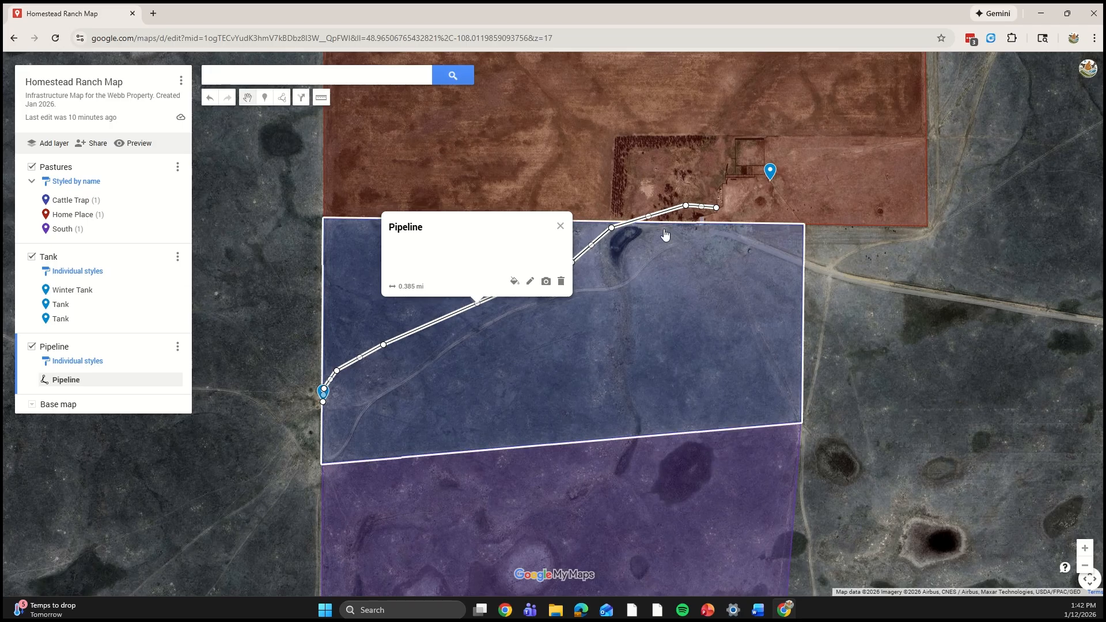
pyautogui.click(561, 227)
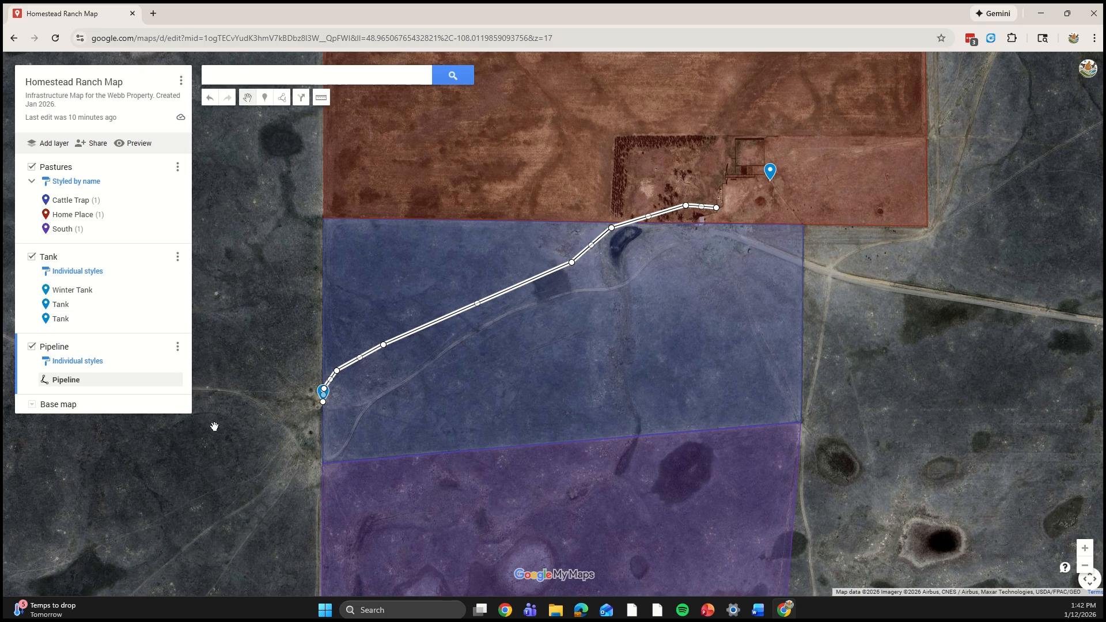
# Step: Color the Pipeline line blue, make it slightly thicker, and close its style options and info card
pyautogui.click(173, 382)
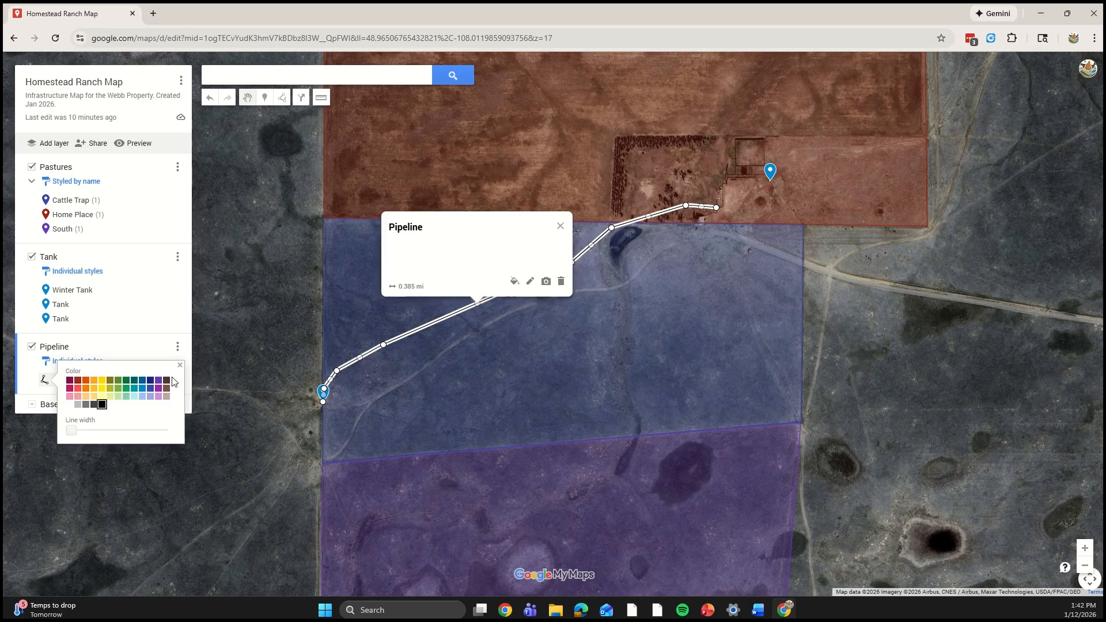
pyautogui.click(144, 392)
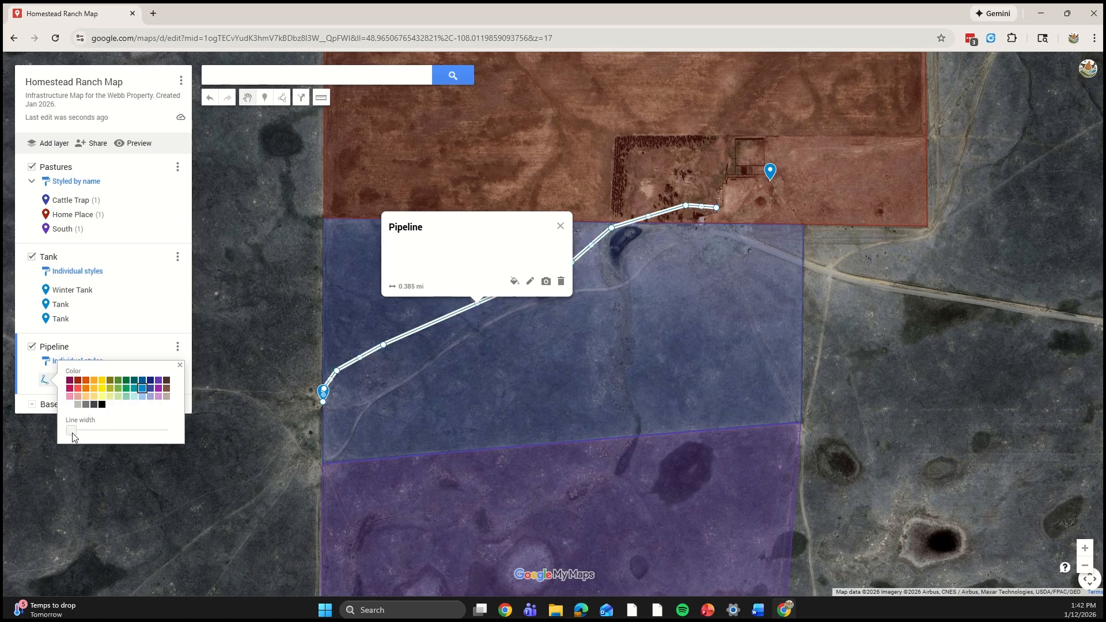
pyautogui.moveTo(73, 436); pyautogui.dragTo(85, 436)
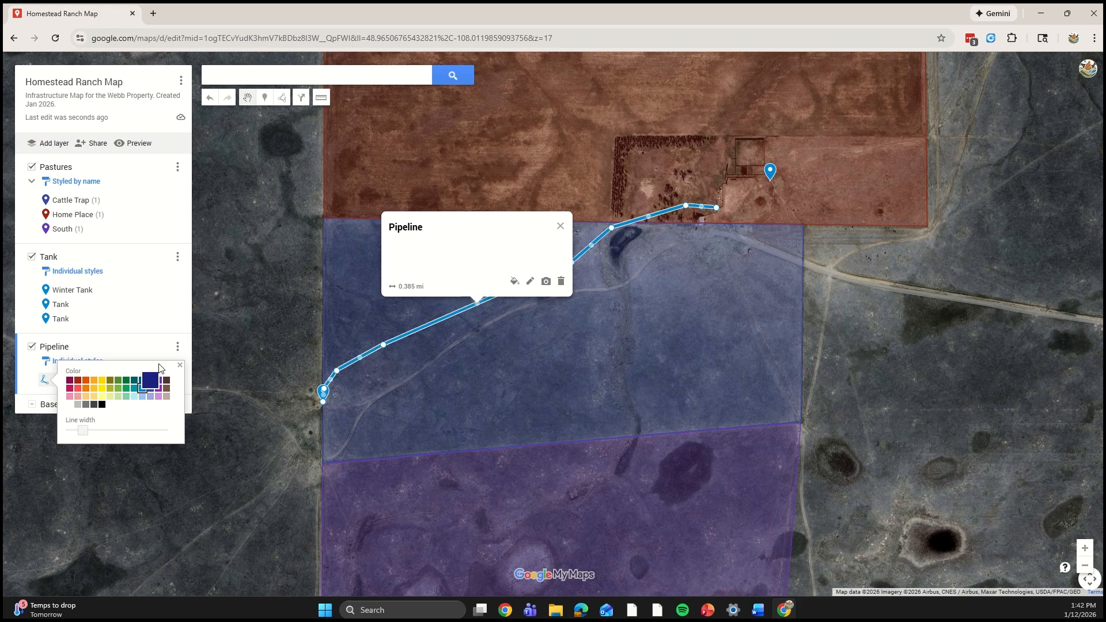
pyautogui.click(182, 367)
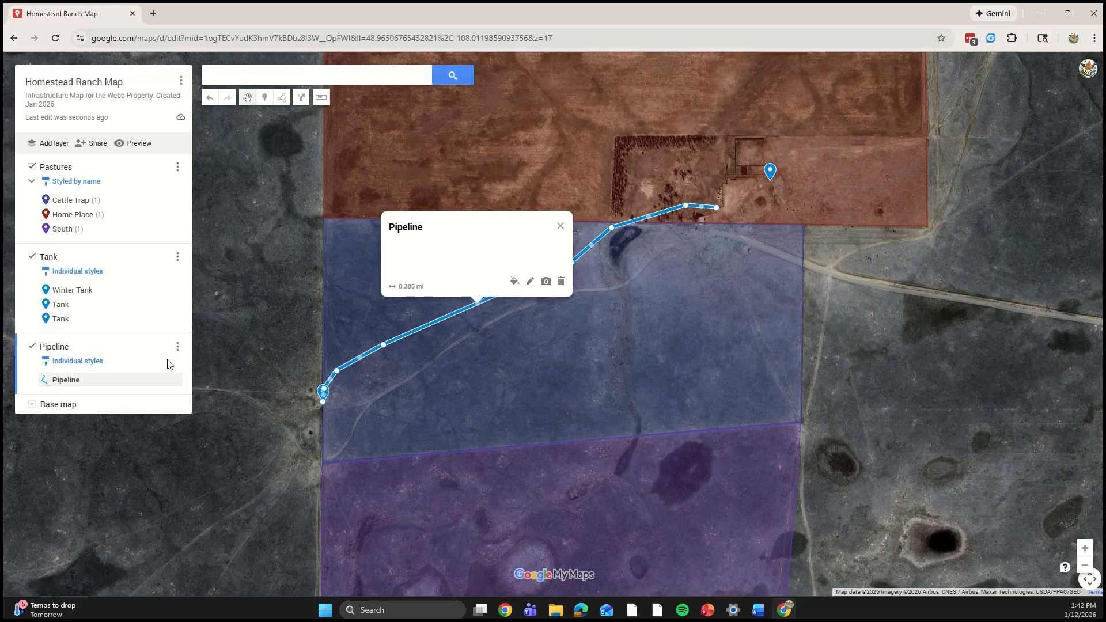
pyautogui.click(560, 228)
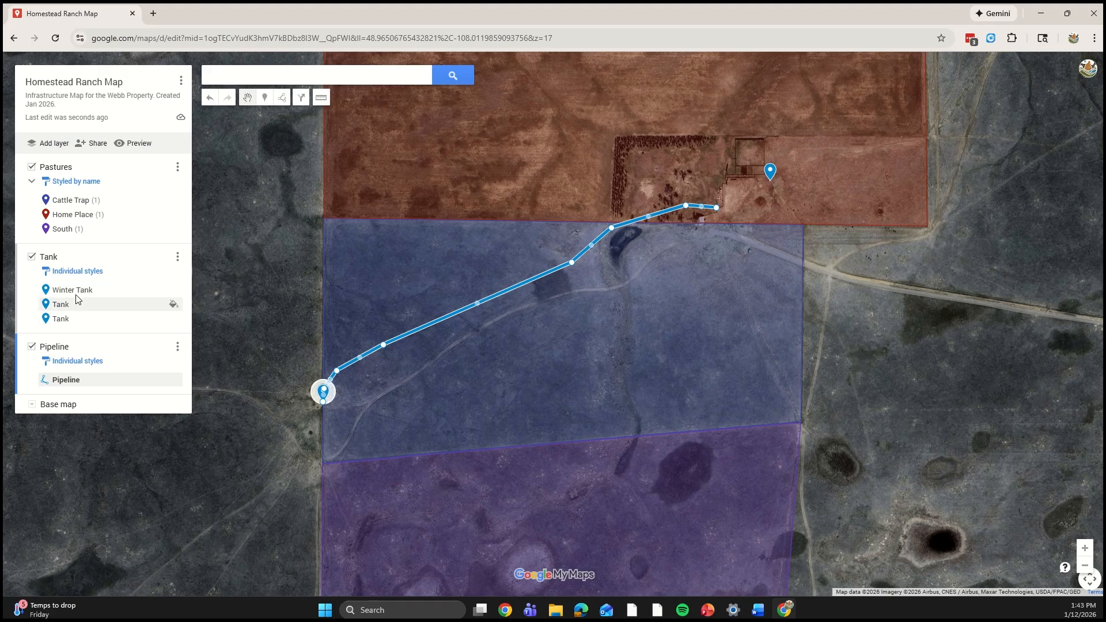
# Step: Label the Tank layer's markers by name, and check the labels on all three tanks
pyautogui.click(85, 275)
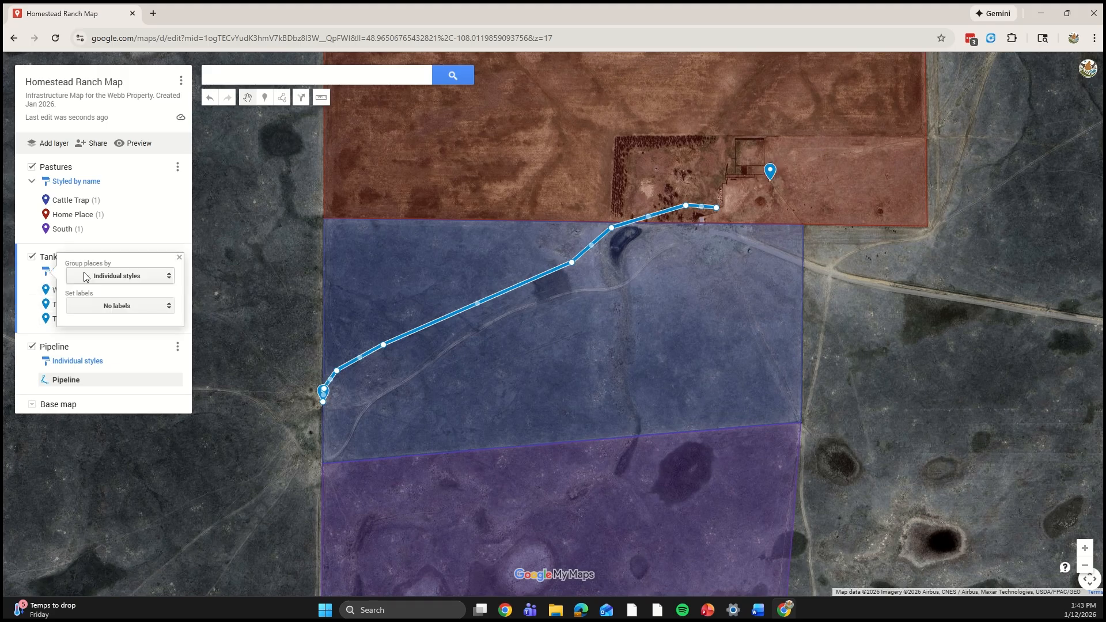
pyautogui.click(96, 311)
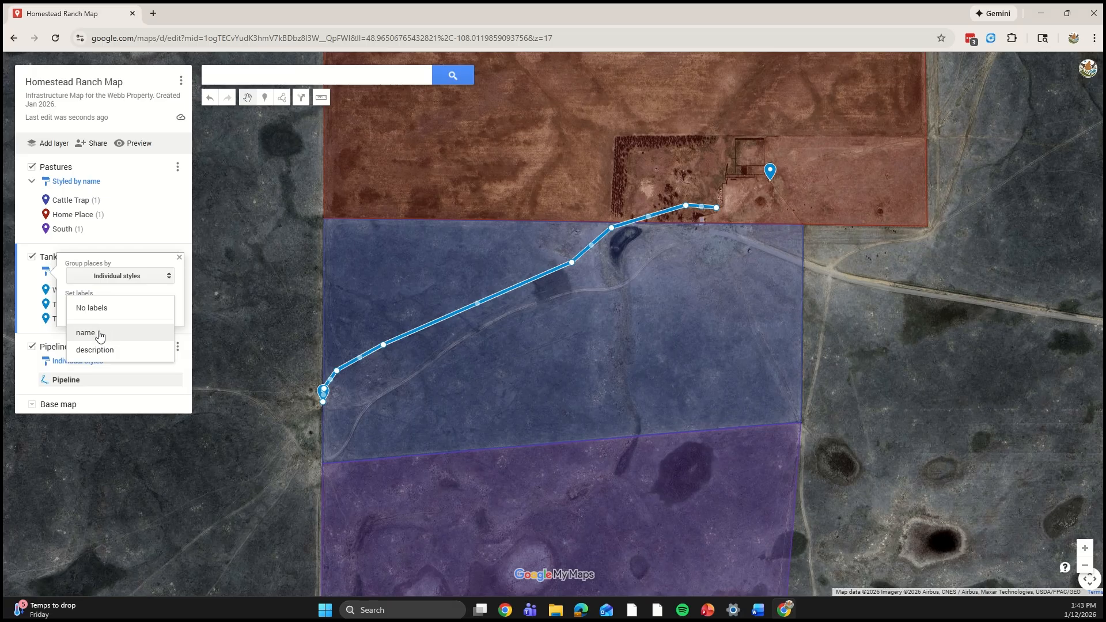
pyautogui.click(99, 334)
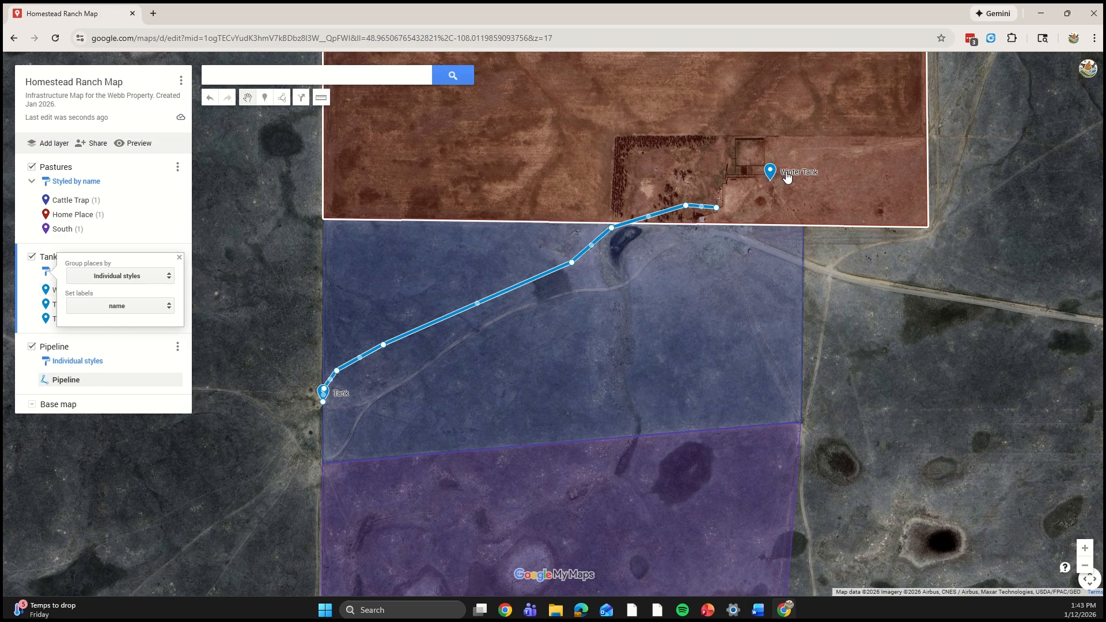
pyautogui.click(581, 402)
pyautogui.moveTo(581, 402); pyautogui.dragTo(523, 174)
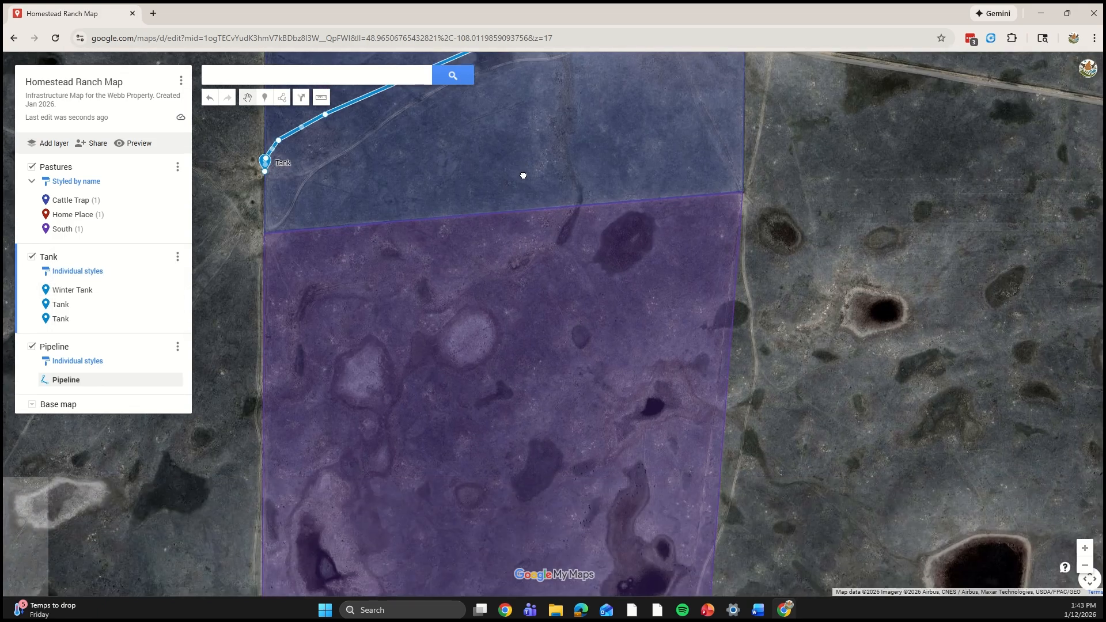
pyautogui.scroll(-1, 558, 382)
pyautogui.moveTo(540, 259); pyautogui.dragTo(555, 305)
pyautogui.scroll(-1, 556, 306)
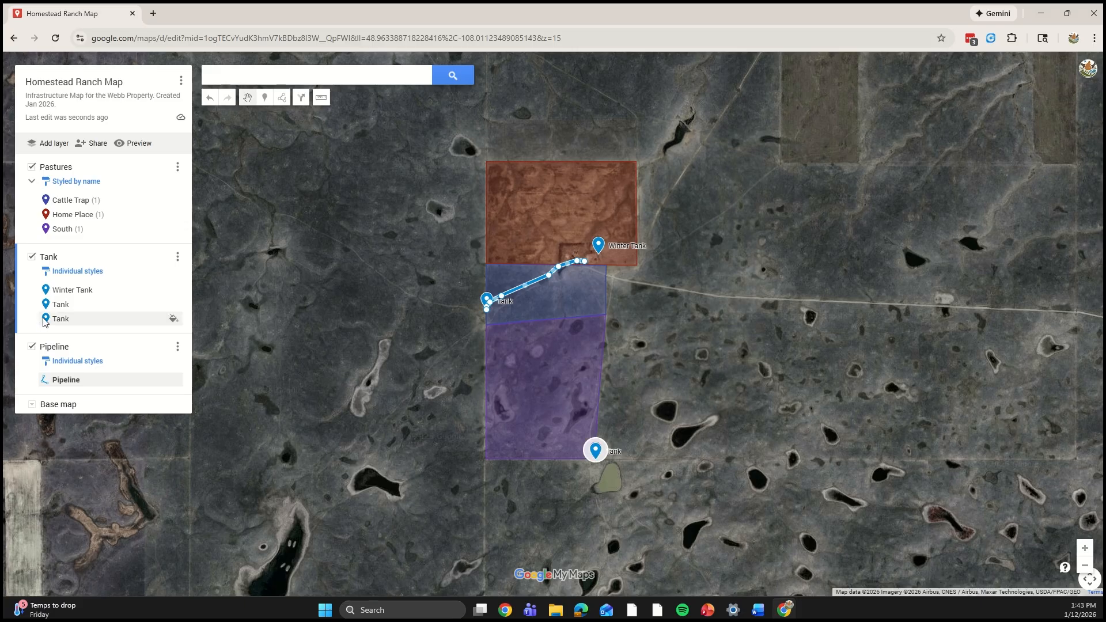
# Step: Browse the icon choices for the Winter Tank marker, keep the current pin, and close its info card
pyautogui.click(50, 291)
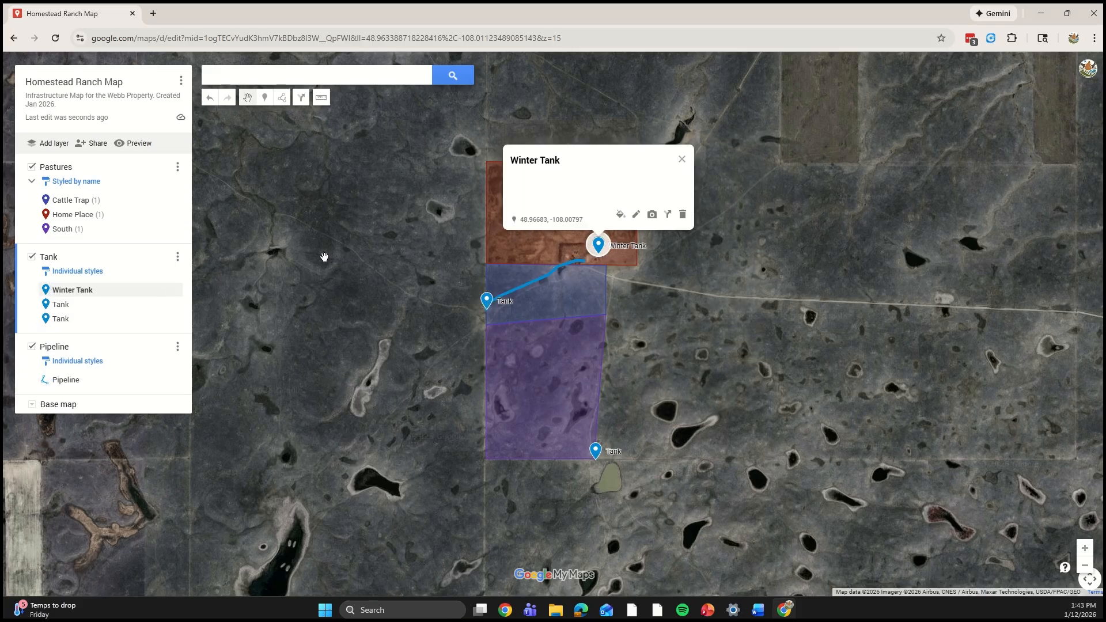
pyautogui.click(621, 214)
pyautogui.click(663, 293)
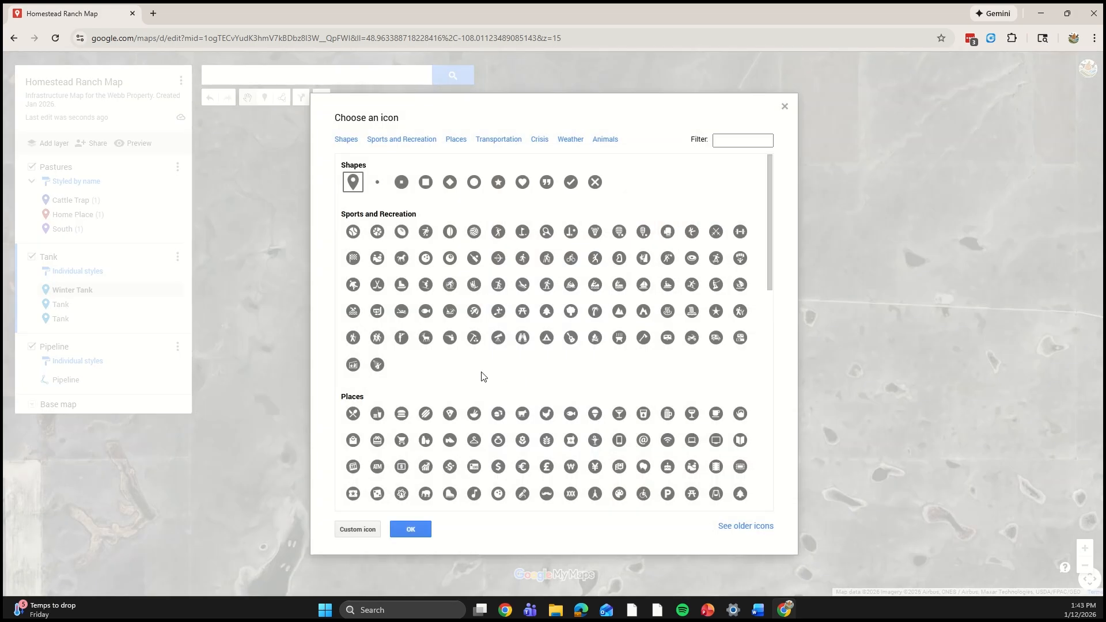
pyautogui.scroll(-2, 518, 363)
pyautogui.scroll(-2, 538, 314)
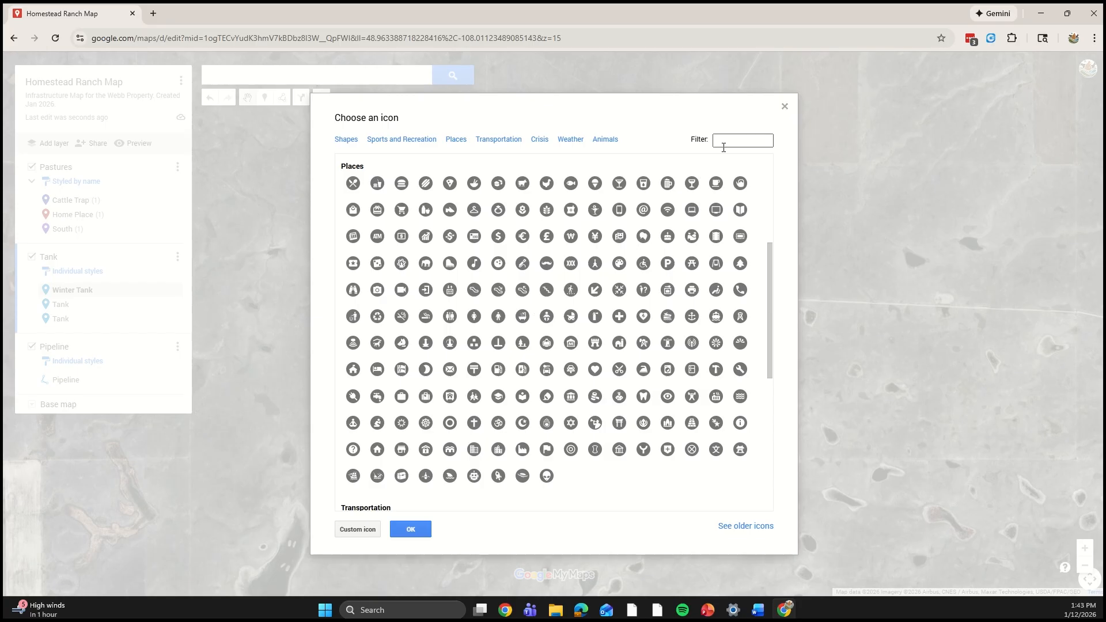
pyautogui.click(411, 529)
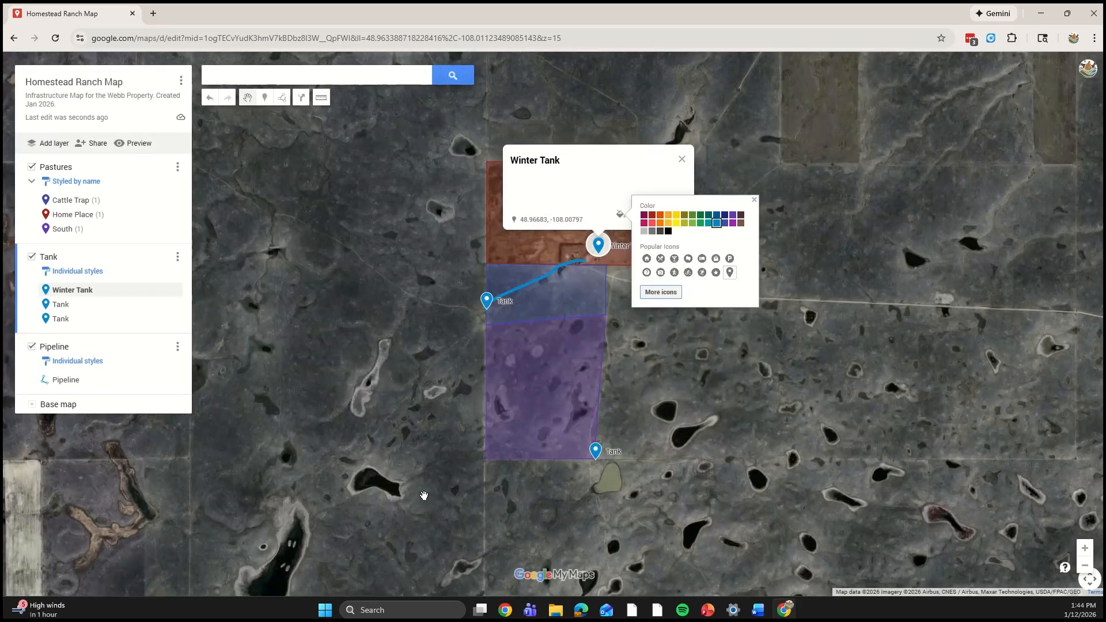
pyautogui.click(753, 200)
pyautogui.click(682, 160)
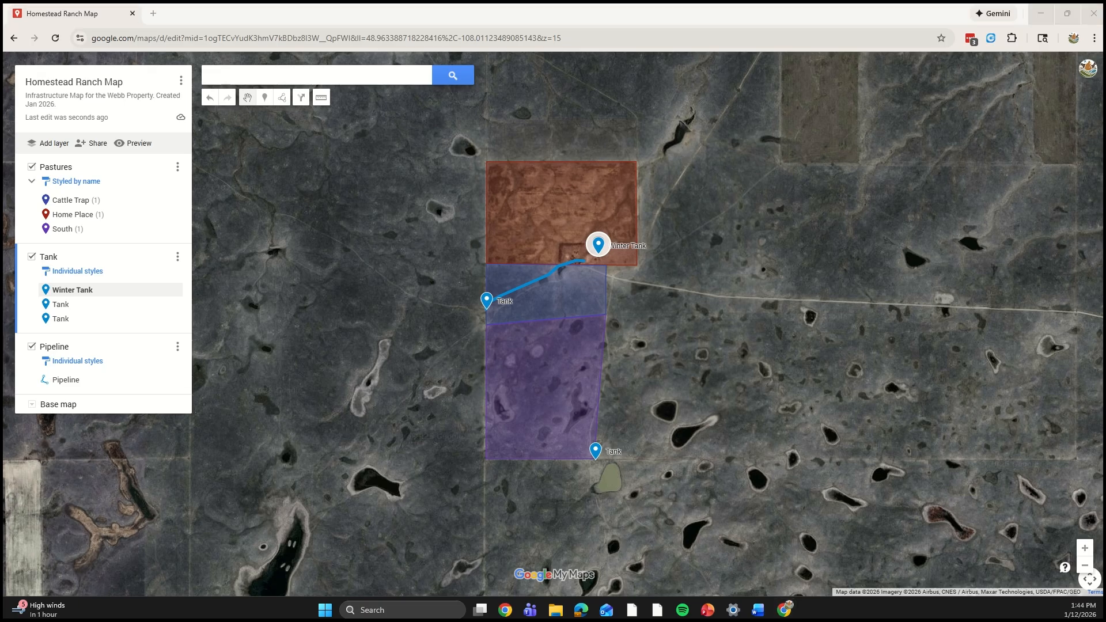
# Step: Export the Pastures layer as KML instead of KMZ, and download the file
pyautogui.press('super+d')
pyautogui.press('super+d')
pyautogui.moveTo(801, 440); pyautogui.dragTo(611, 432)
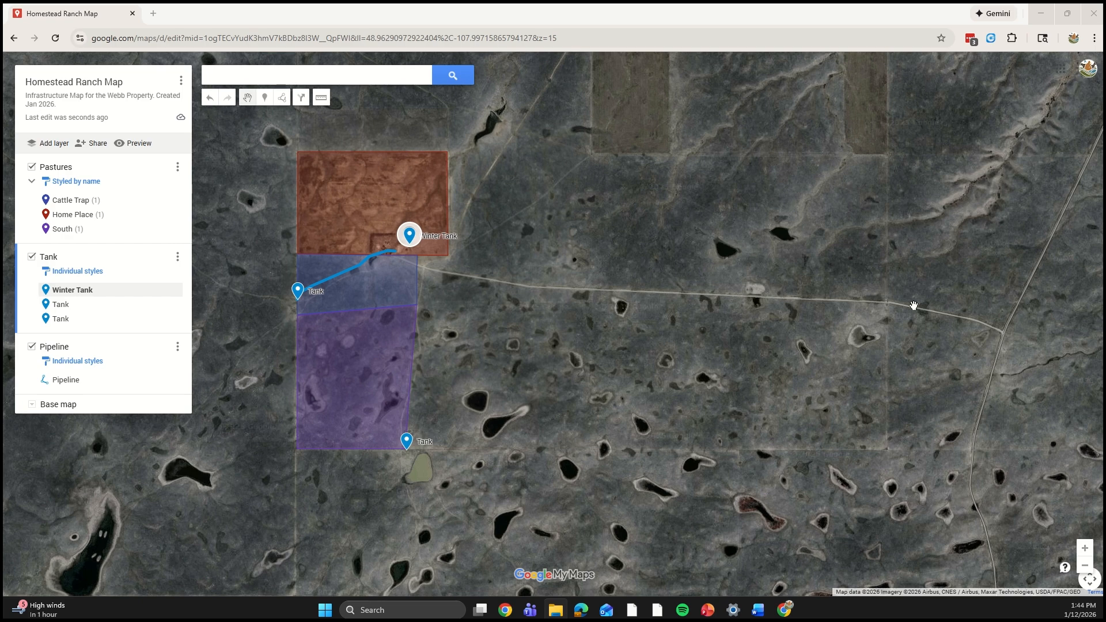
pyautogui.click(162, 167)
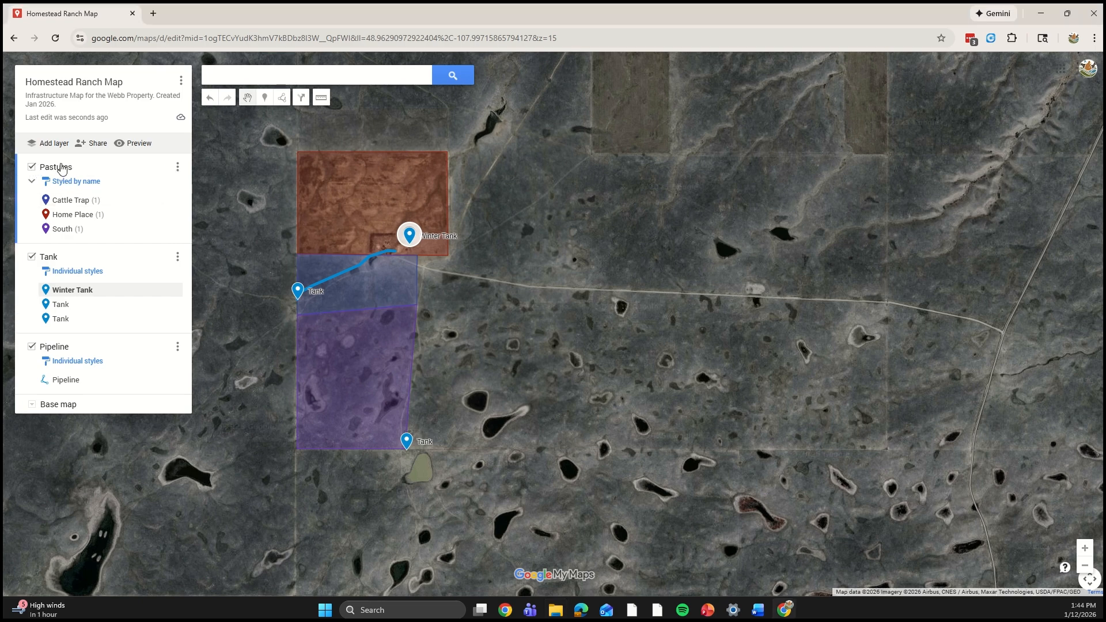
pyautogui.click(178, 167)
pyautogui.moveTo(167, 285)
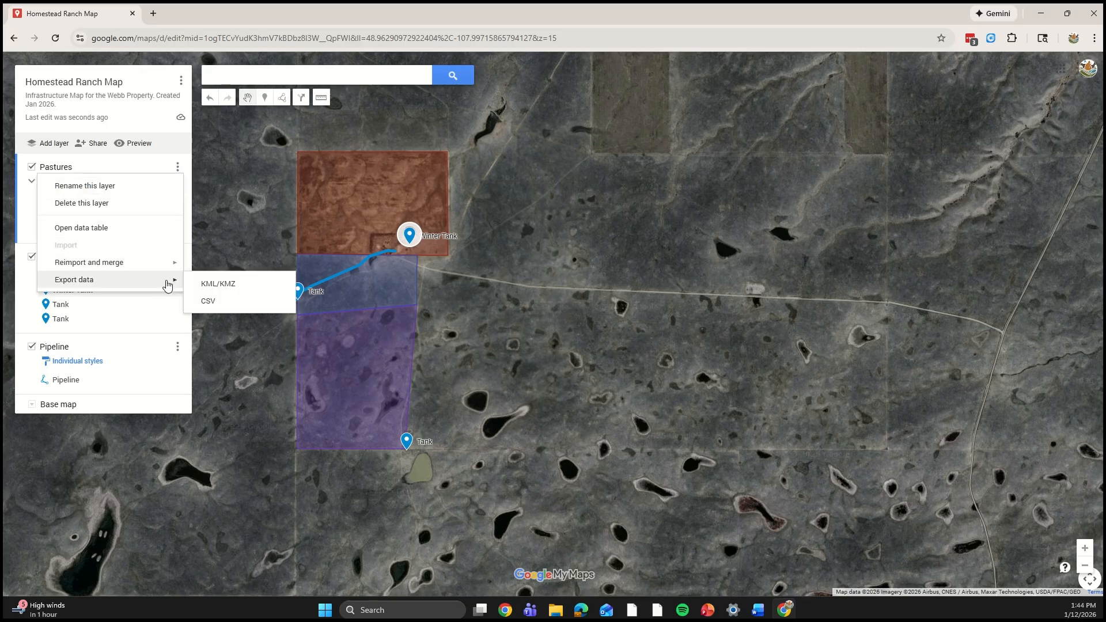
pyautogui.click(242, 286)
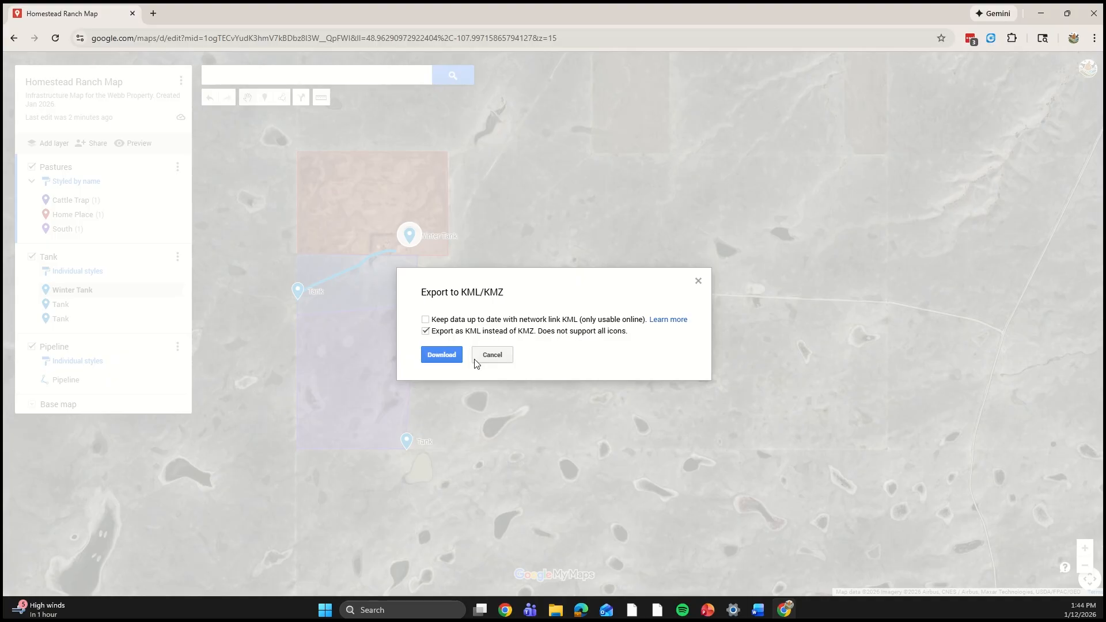
pyautogui.click(439, 355)
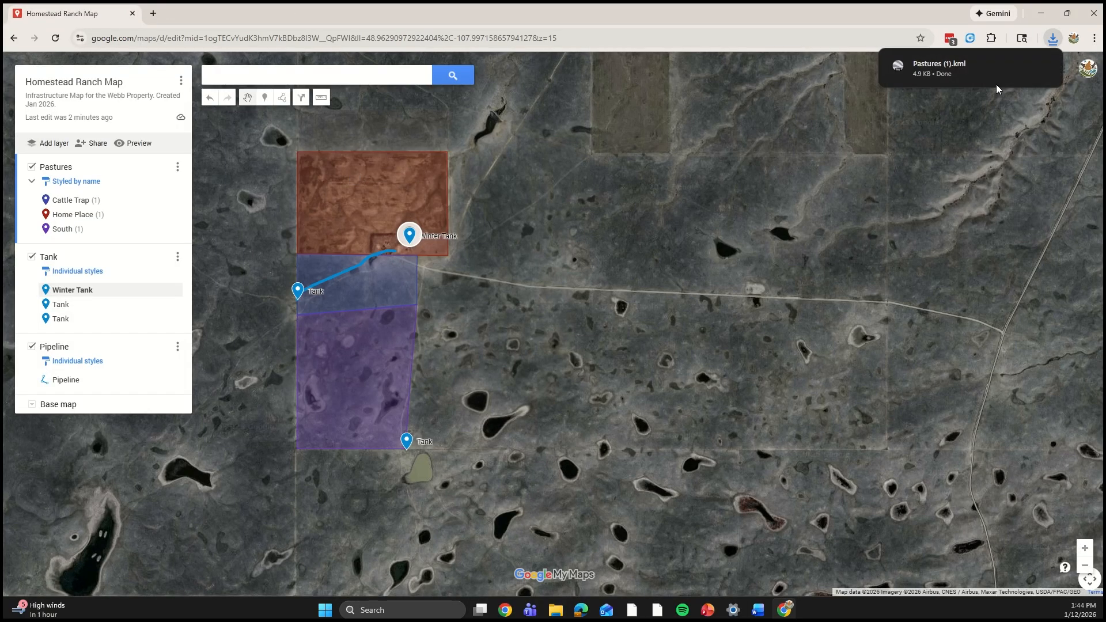
pyautogui.moveTo(972, 69)
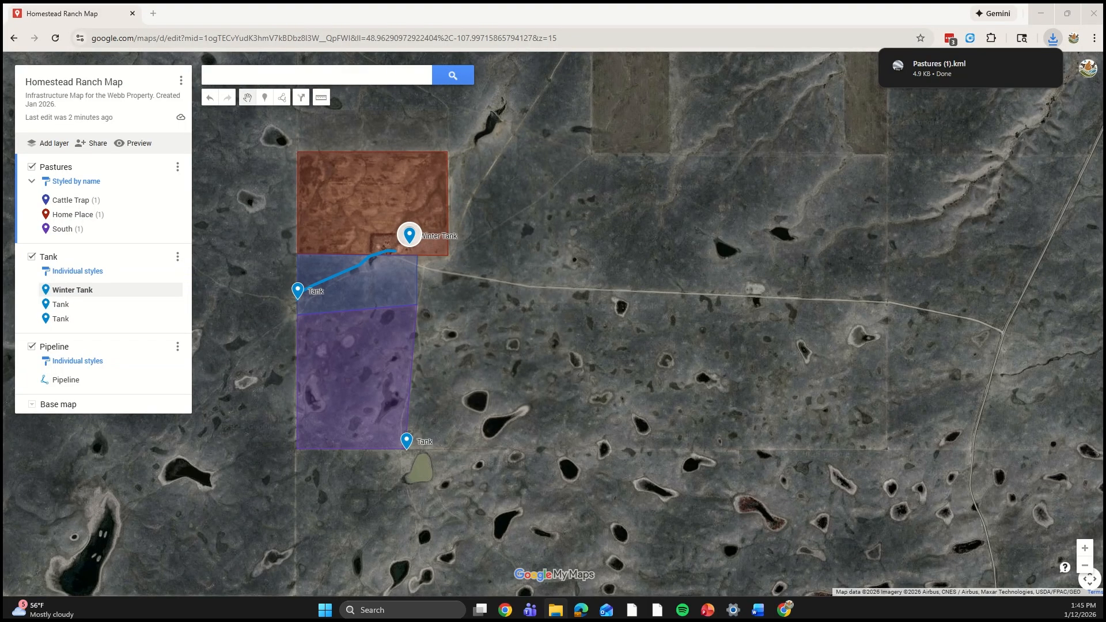
# Step: Switch to File Explorer and review the folder path from Data through Homestead_Maps into Homestead_Map_Data
pyautogui.moveTo(906, 366); pyautogui.dragTo(604, 141)
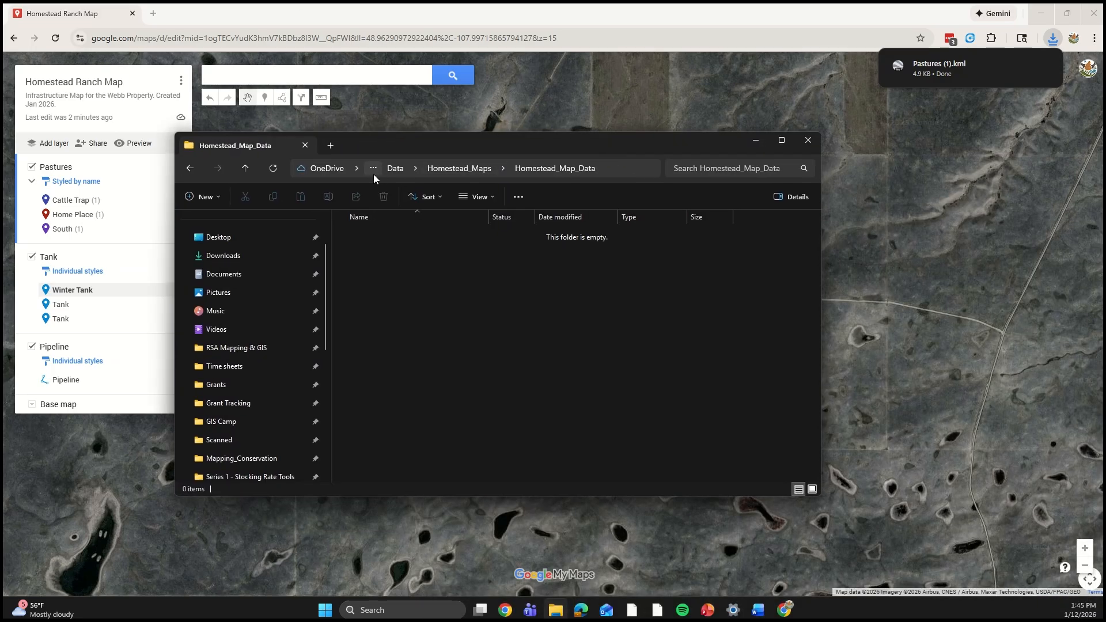
pyautogui.click(441, 168)
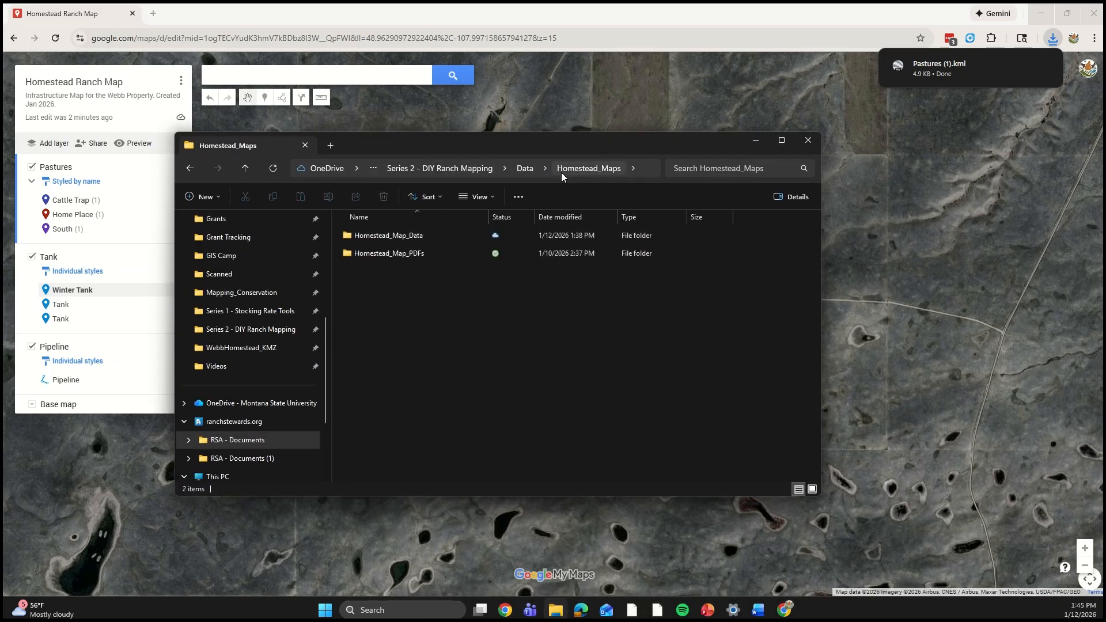
pyautogui.click(524, 167)
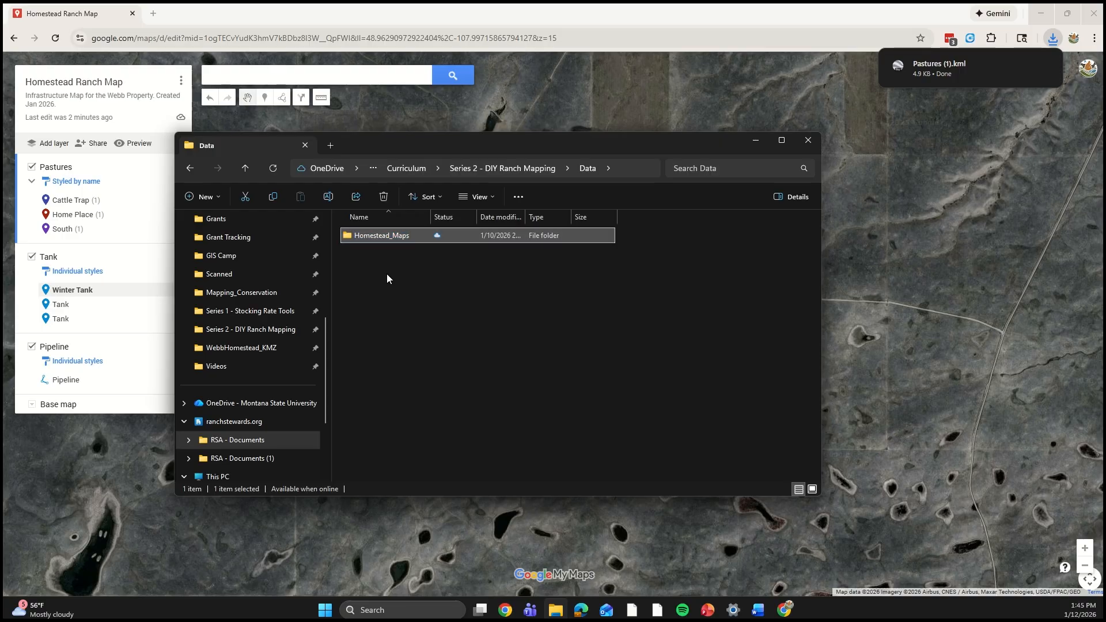
pyautogui.click(386, 274)
pyautogui.doubleClick(402, 234)
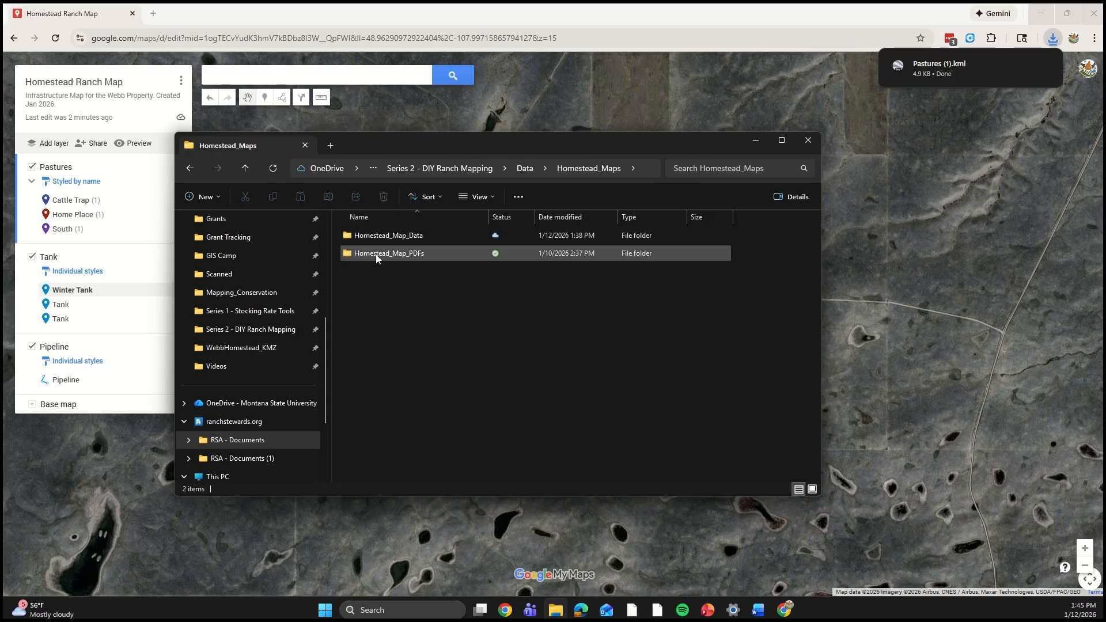
pyautogui.doubleClick(429, 235)
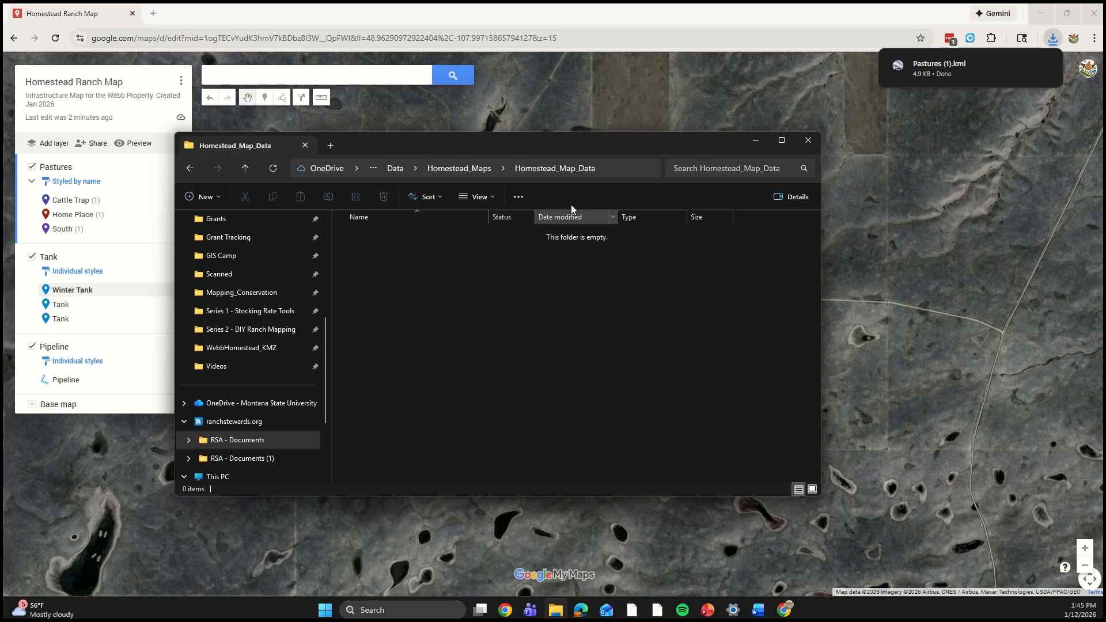
# Step: Shrink the browser window beside the Homestead_Map_Data folder window, and try to move the downloaded Pastures (1).kml into that folder
pyautogui.moveTo(613, 140); pyautogui.dragTo(454, 84)
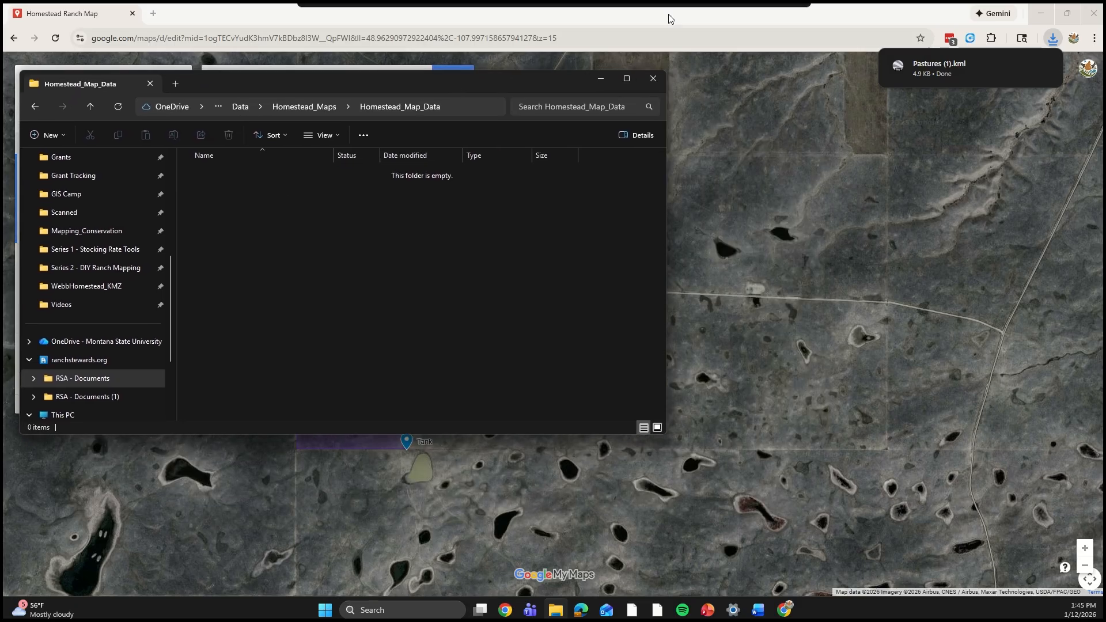
pyautogui.click(1069, 11)
pyautogui.click(1069, 12)
pyautogui.moveTo(482, 120); pyautogui.dragTo(497, 43)
pyautogui.moveTo(186, 77); pyautogui.dragTo(190, 156)
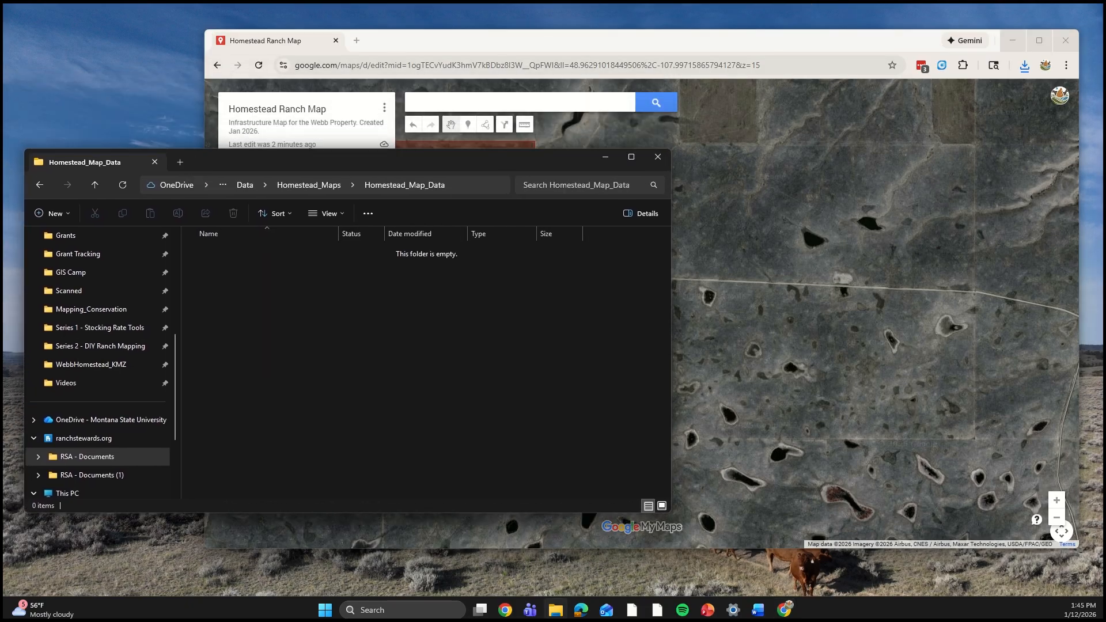
pyautogui.click(1024, 65)
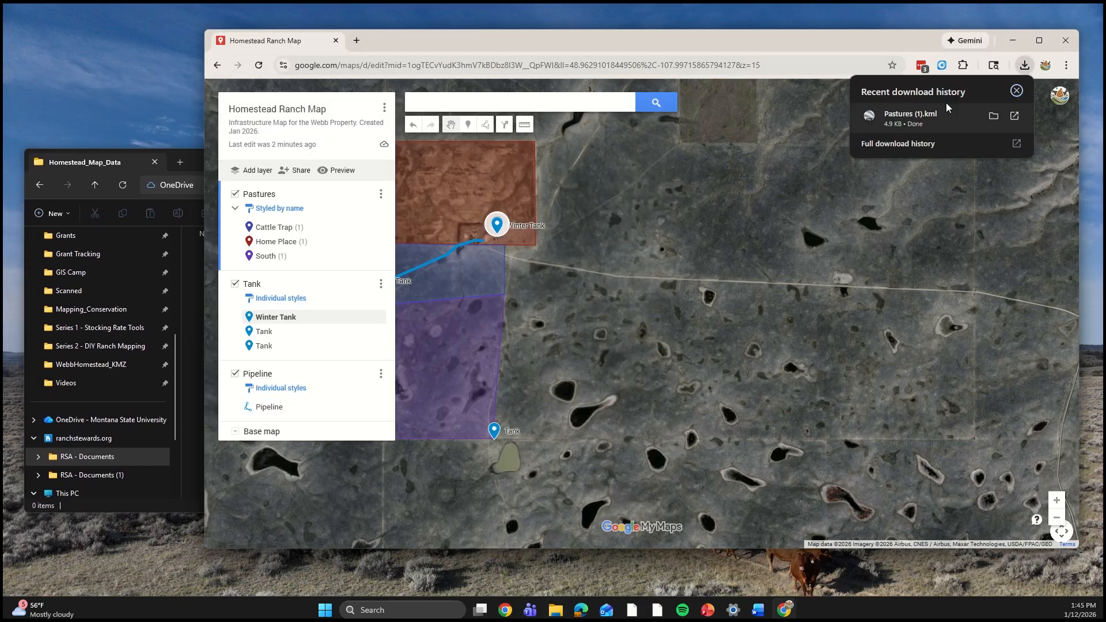
pyautogui.moveTo(926, 115); pyautogui.dragTo(210, 468)
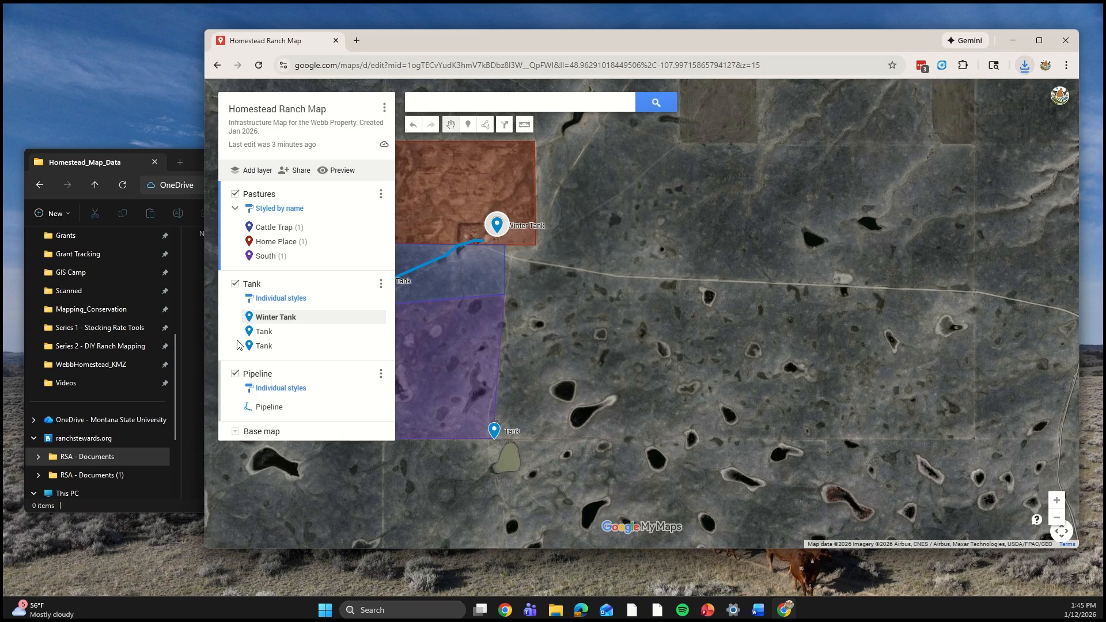
# Step: Rearrange both windows so the file list stays exposed, and place the downloaded Pastures (1).kml in the Homestead_Map_Data folder
pyautogui.moveTo(190, 161); pyautogui.dragTo(325, 208)
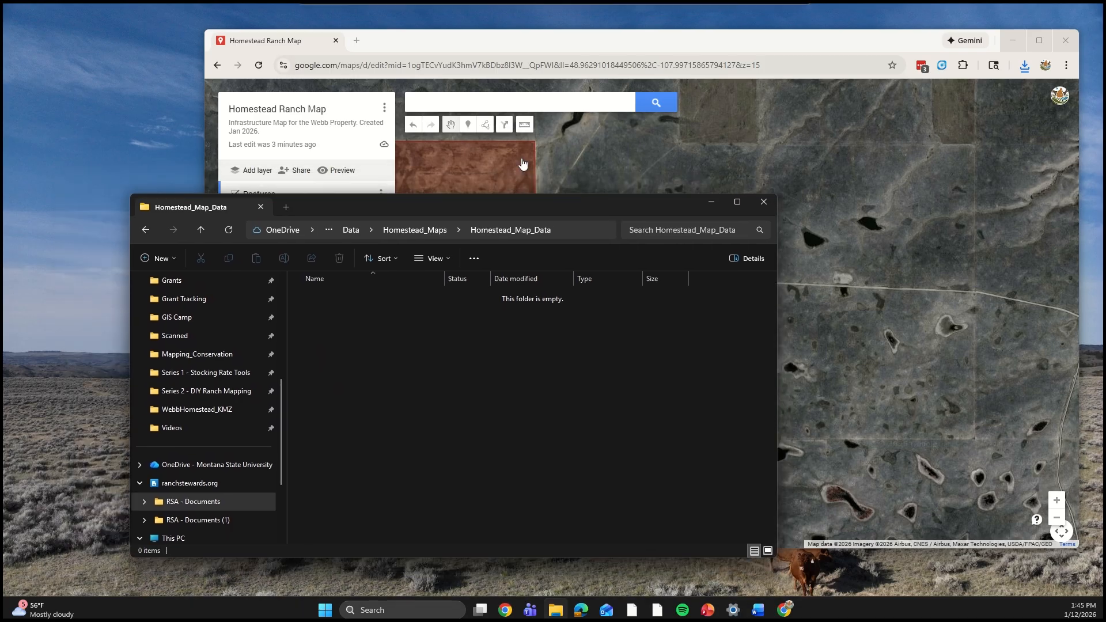
pyautogui.moveTo(204, 93); pyautogui.dragTo(429, 104)
pyautogui.moveTo(332, 196); pyautogui.dragTo(241, 130)
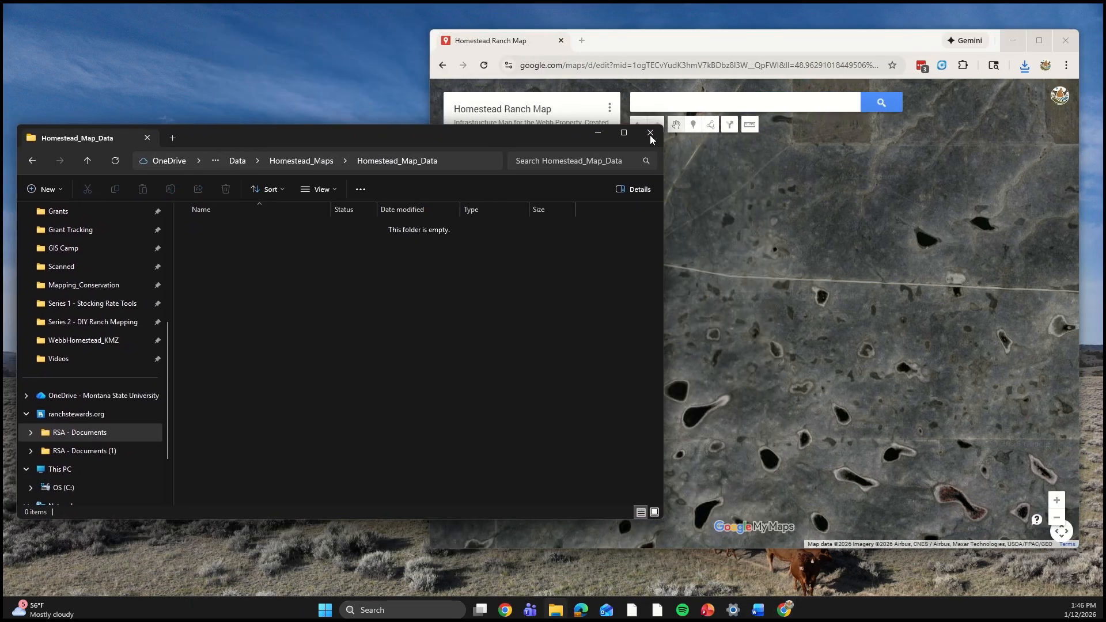
pyautogui.click(1024, 66)
pyautogui.moveTo(891, 119); pyautogui.dragTo(265, 346)
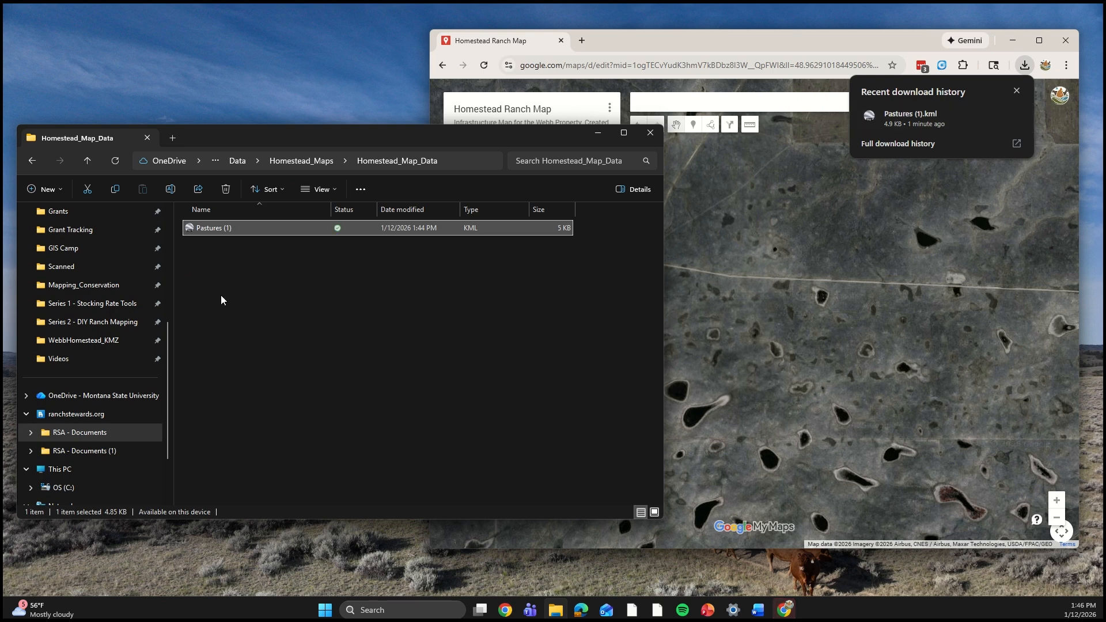
pyautogui.click(262, 277)
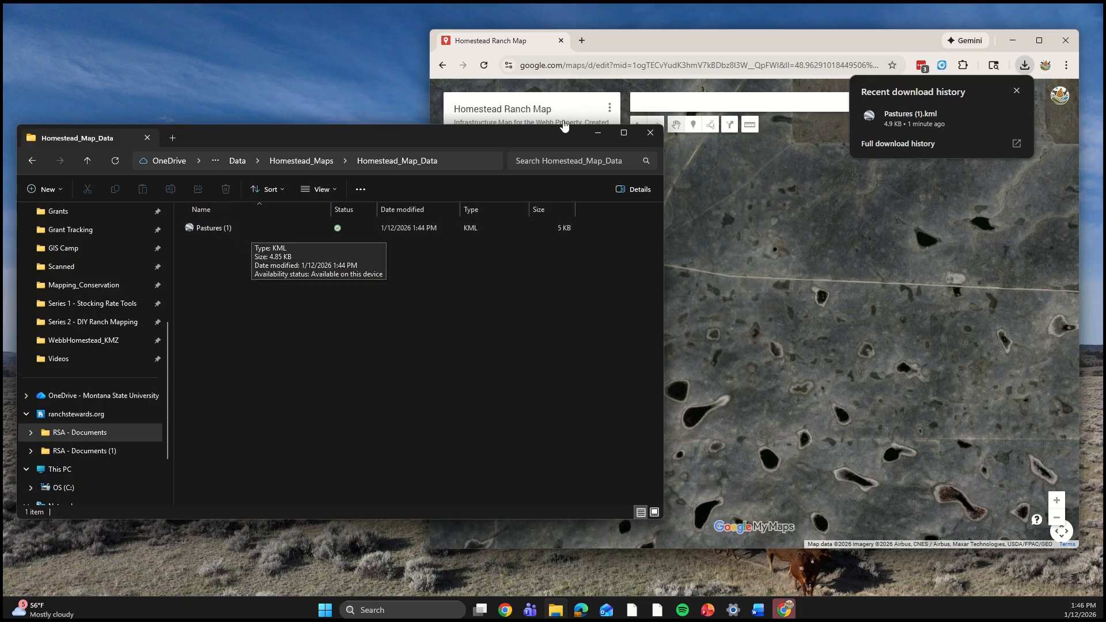
# Step: Minimize the Homestead_Map_Data folder window and maximize the browser window with the ranch map
pyautogui.click(597, 133)
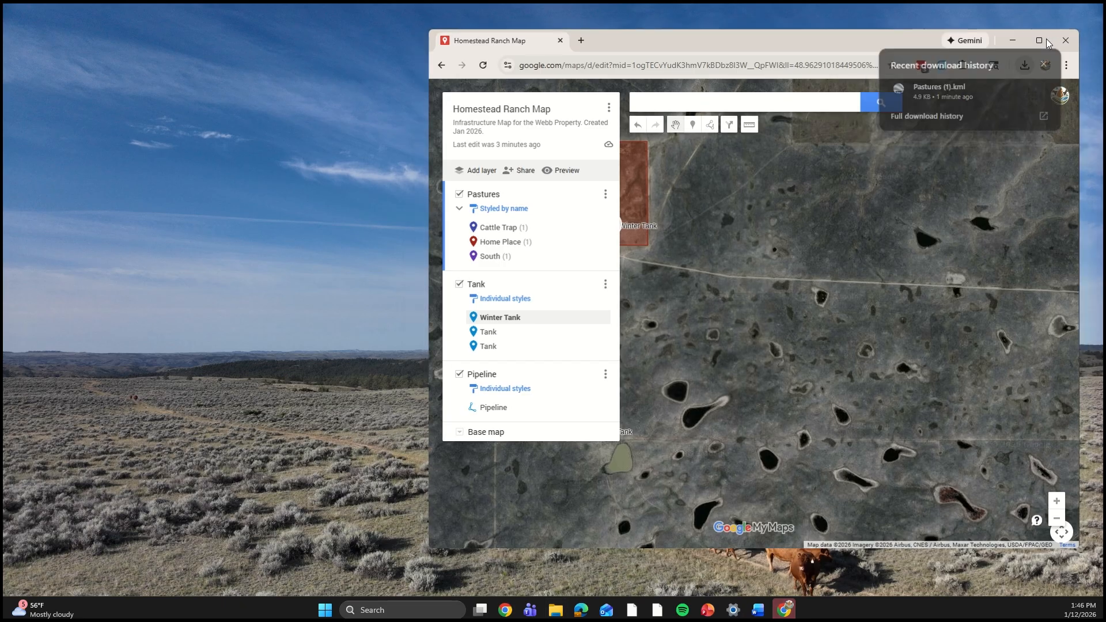
pyautogui.click(1048, 39)
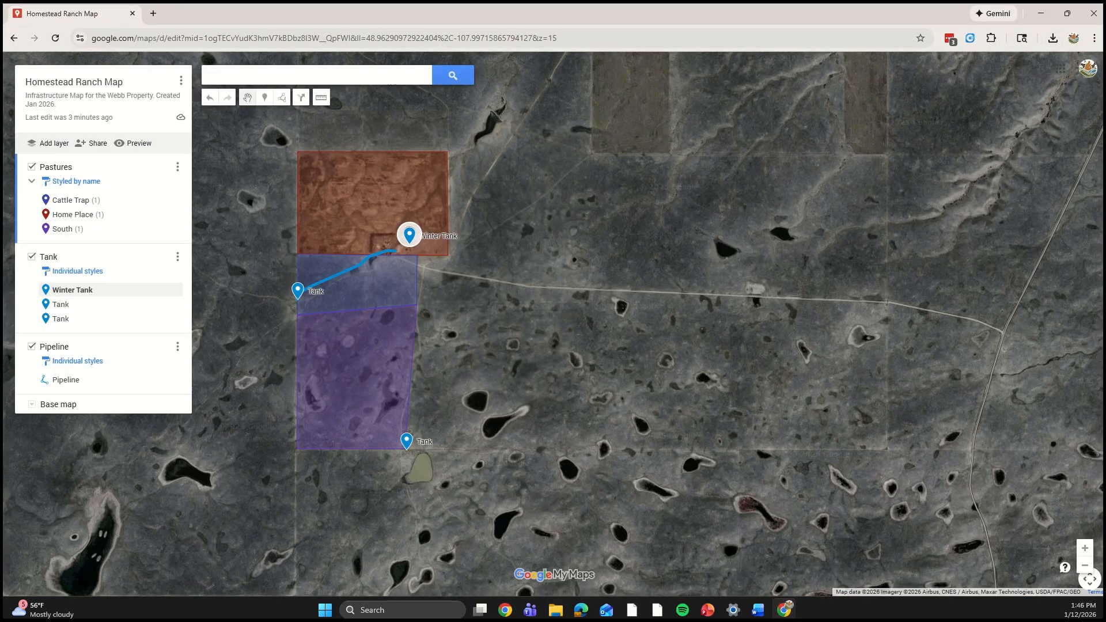
pyautogui.press('super+d')
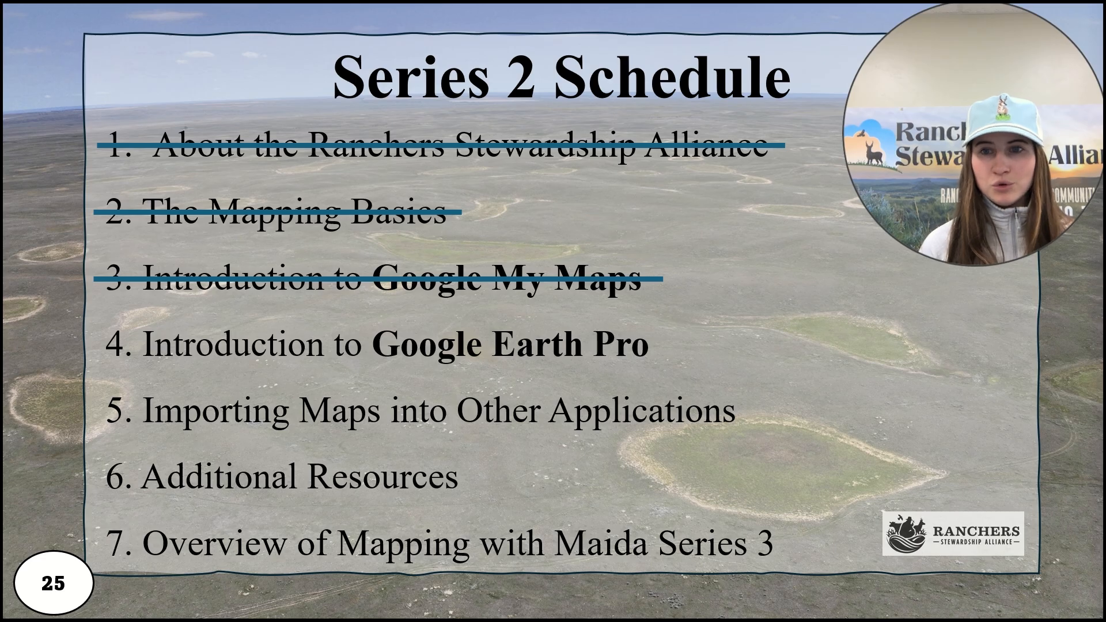
pyautogui.press('Right')
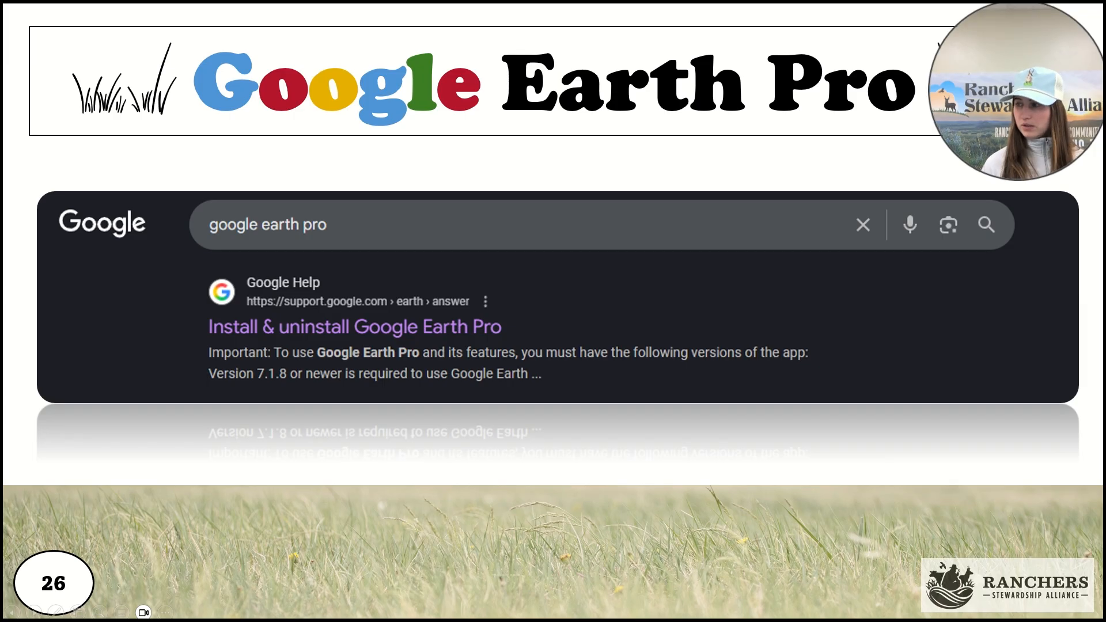
# Step: Switch to a new browser tab and search Google for "google earth pro download"
pyautogui.hotkey('alt', 'Tab')
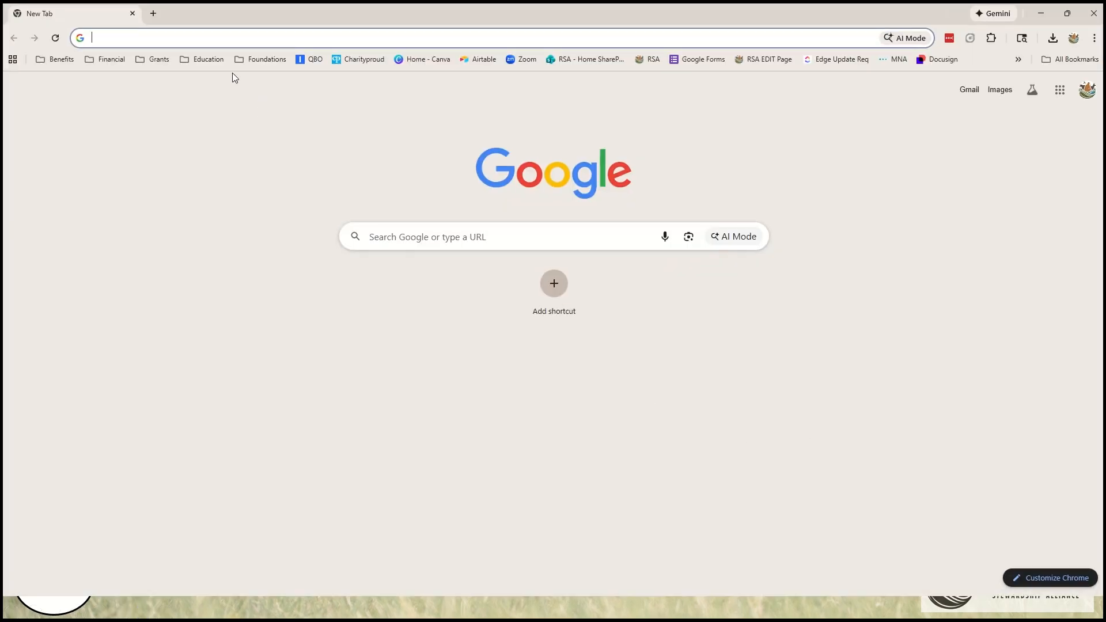
pyautogui.write('Google ea')
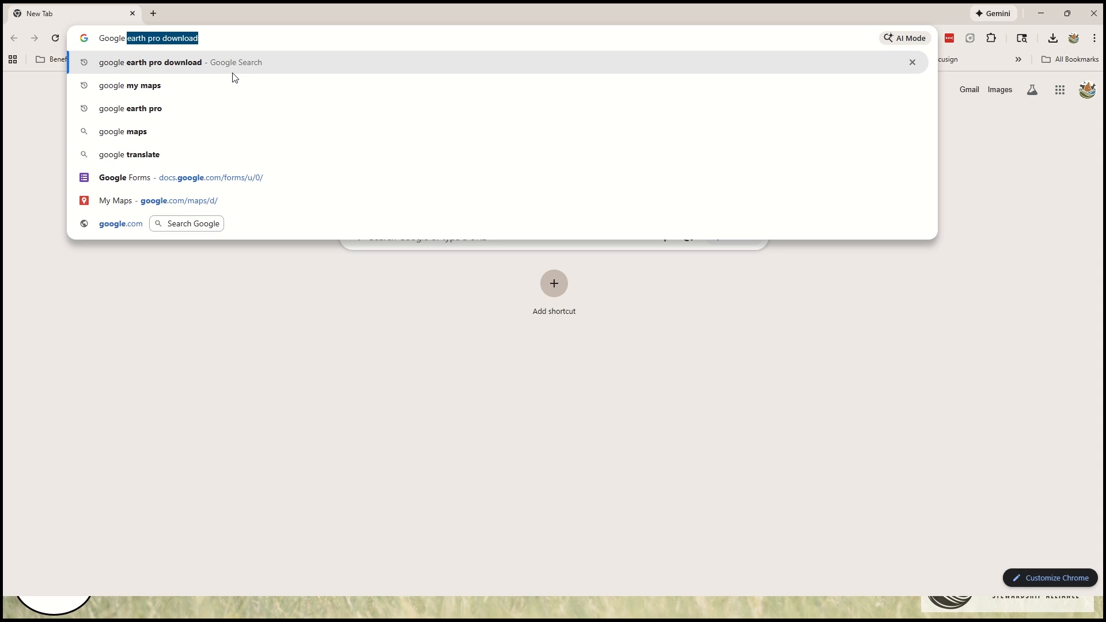
pyautogui.write('rth pro d')
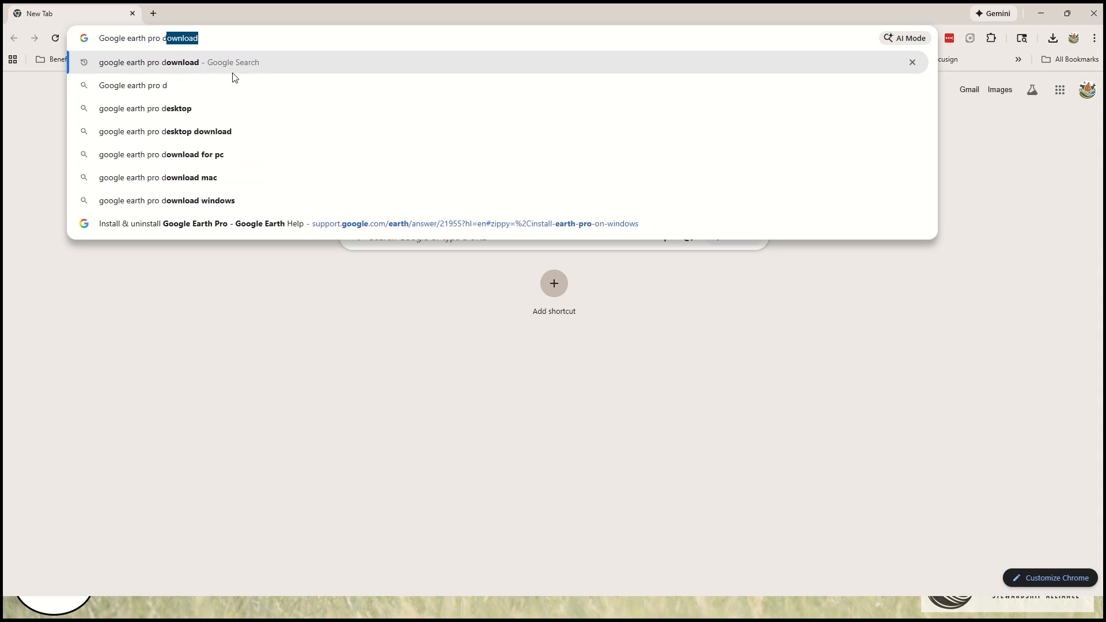
pyautogui.write('ownload')
pyautogui.press('Return')
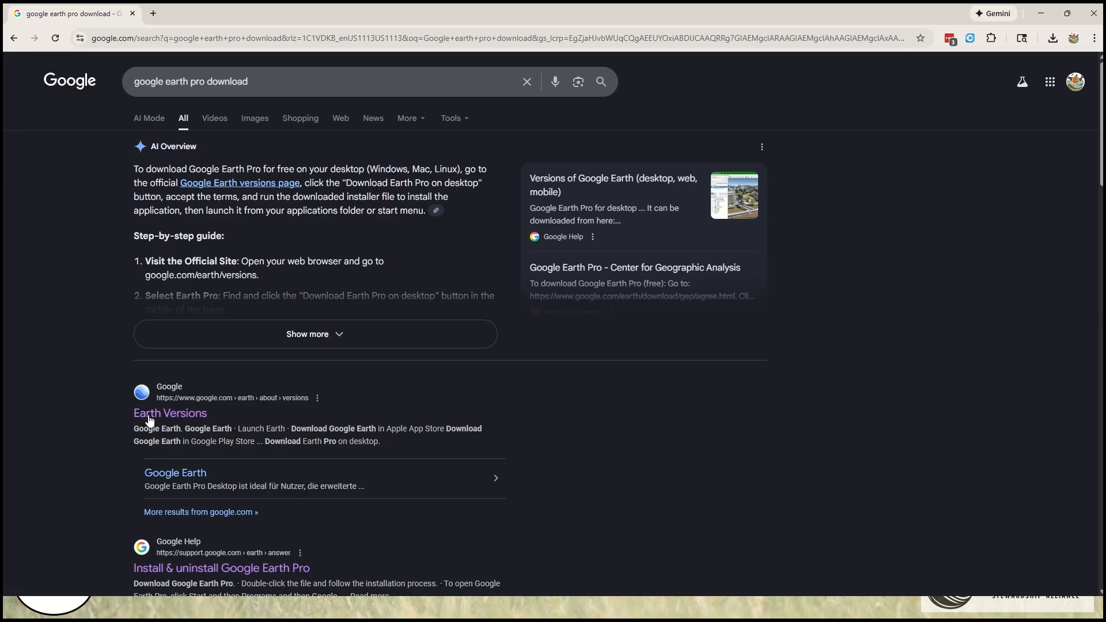
# Step: Open the Earth Versions page from the search results and go to its Google Earth Pro on desktop section
pyautogui.scroll(-1, 210, 404)
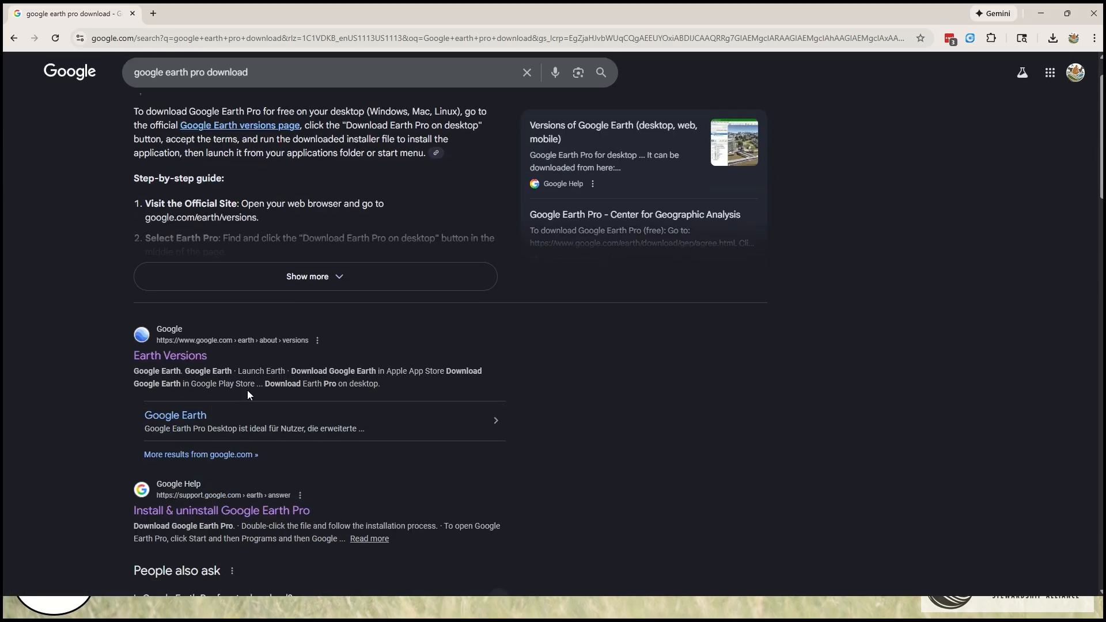
pyautogui.click(149, 363)
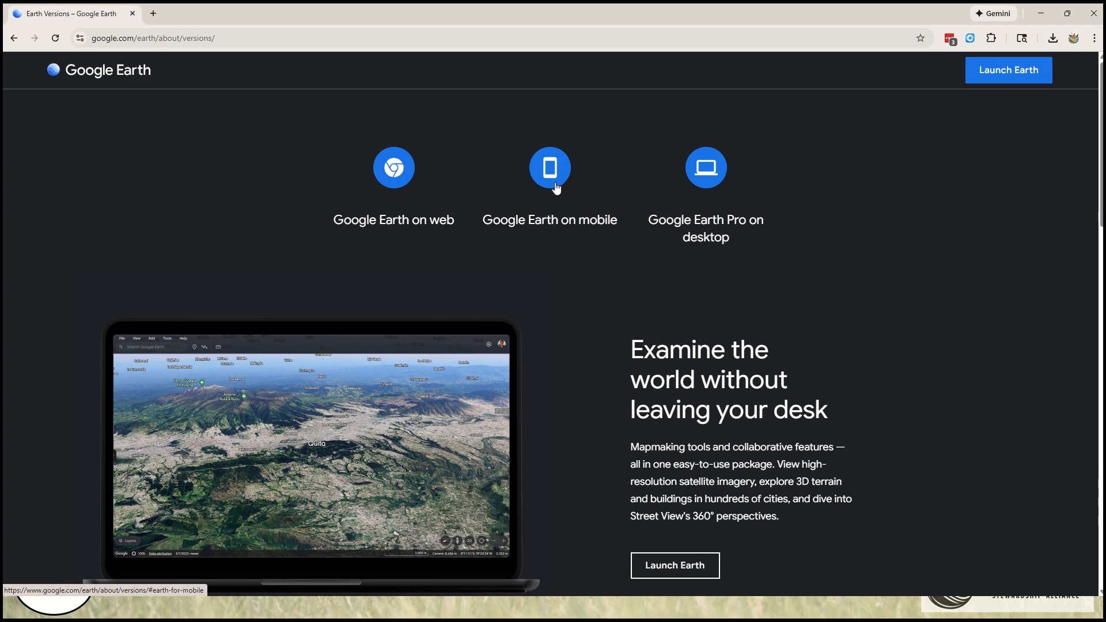
pyautogui.click(702, 240)
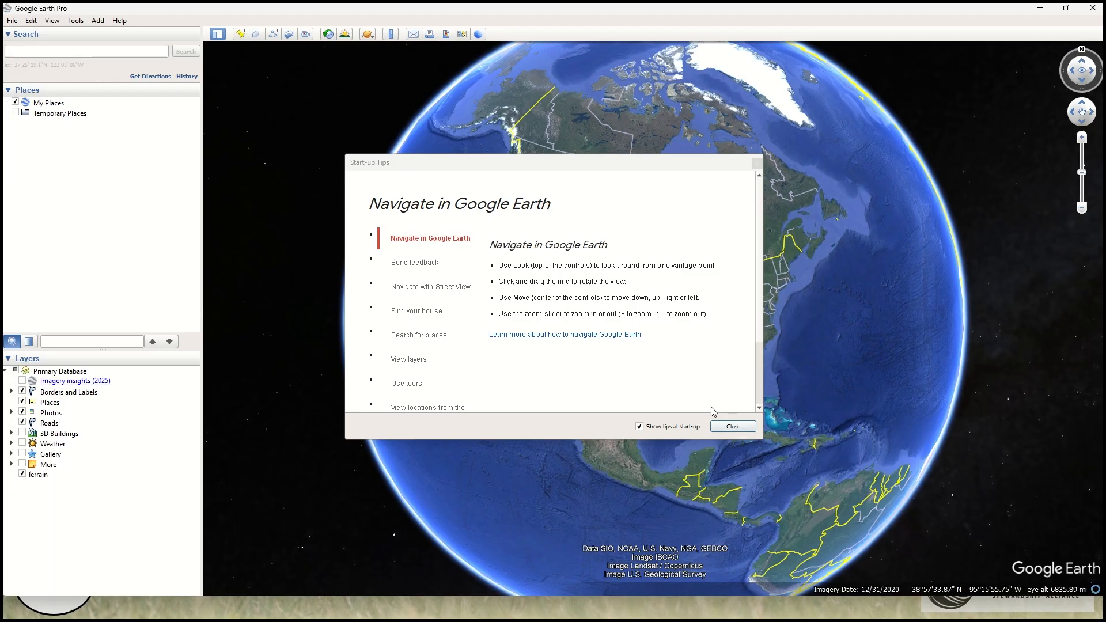
# Step: Dismiss the start-up tips and zoom in on the ranch field just south of the Canadian border in northern Montana
pyautogui.click(740, 430)
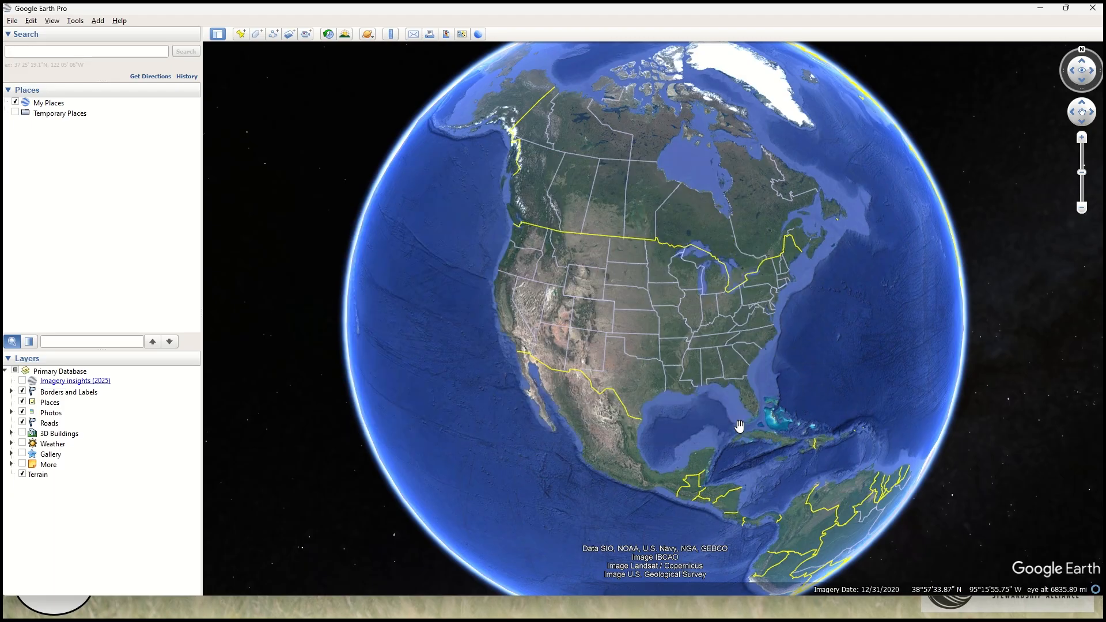
pyautogui.scroll(3, 576, 242)
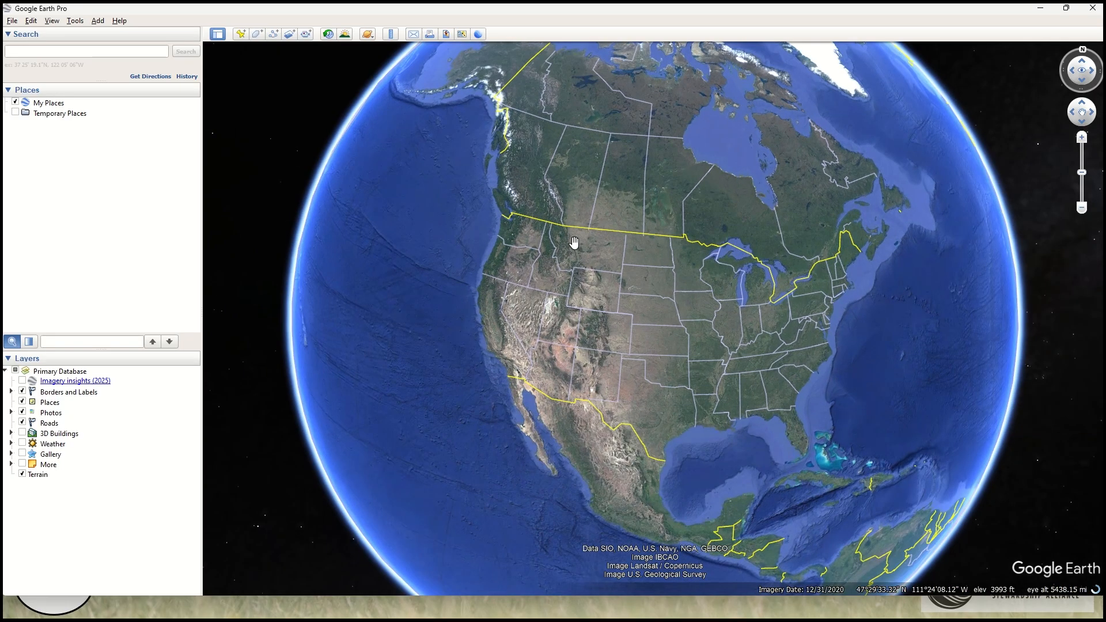
pyautogui.moveTo(579, 271); pyautogui.dragTo(594, 254)
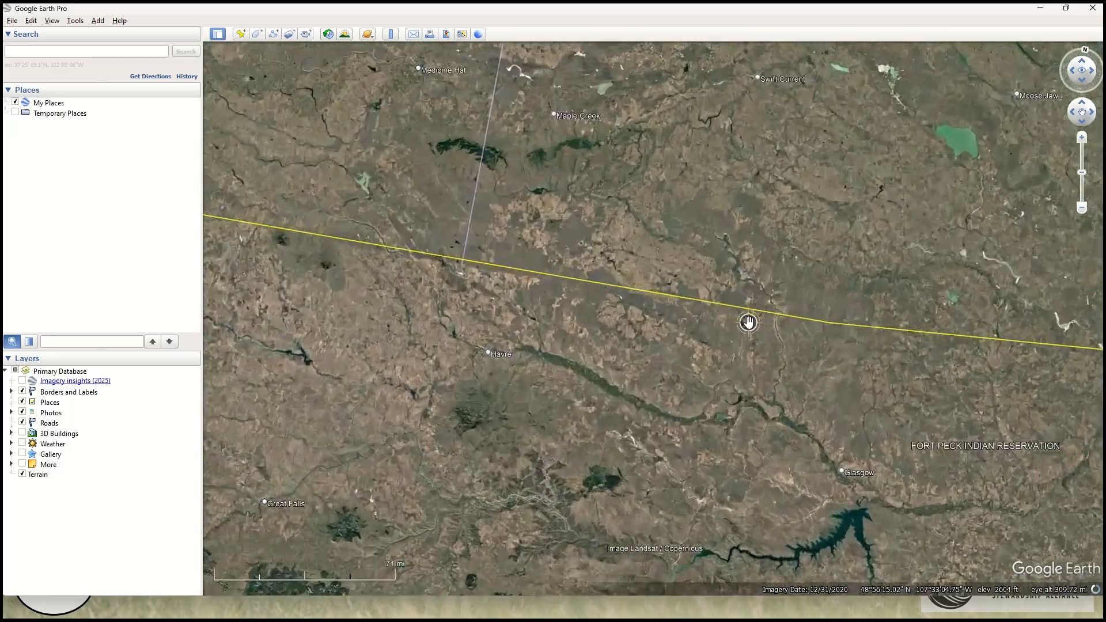
pyautogui.scroll(5, 748, 322)
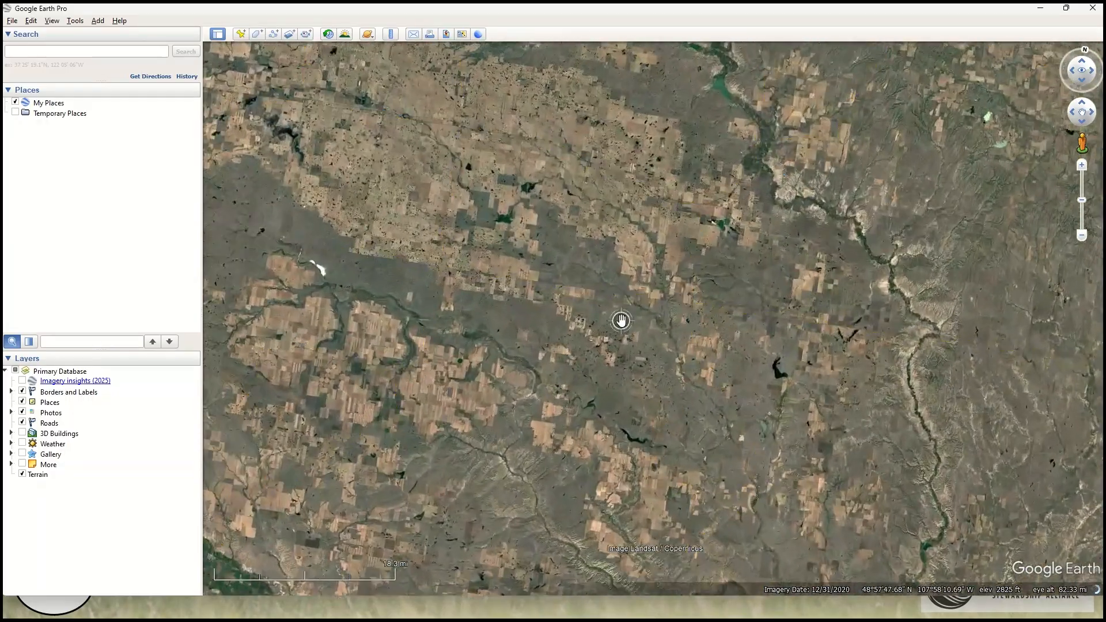
pyautogui.scroll(4, 621, 320)
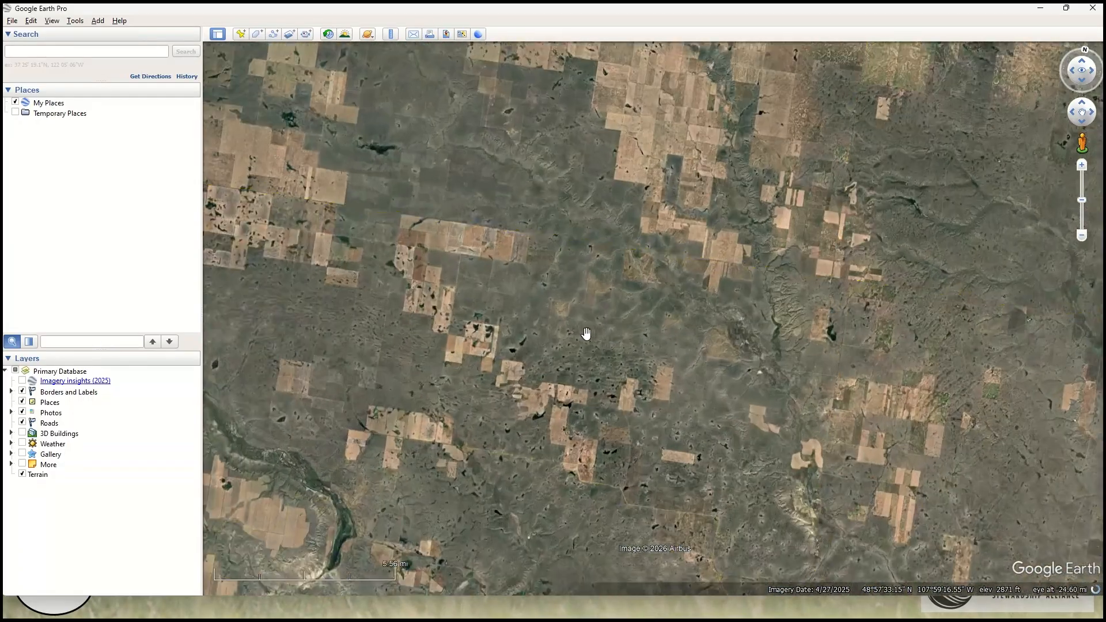
pyautogui.scroll(3, 579, 338)
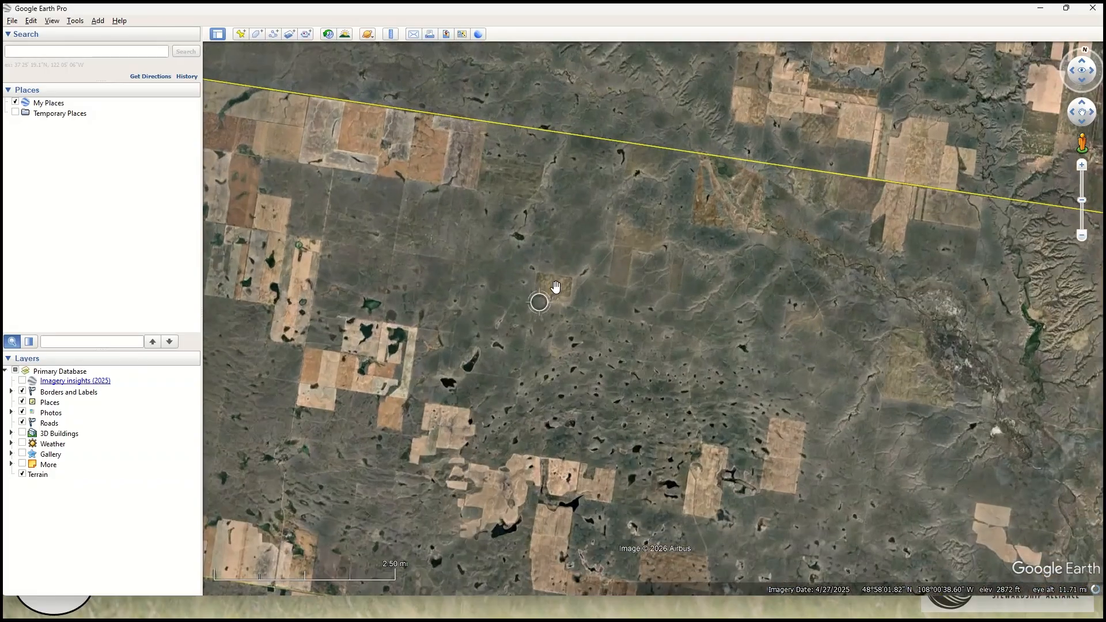
pyautogui.scroll(3, 555, 286)
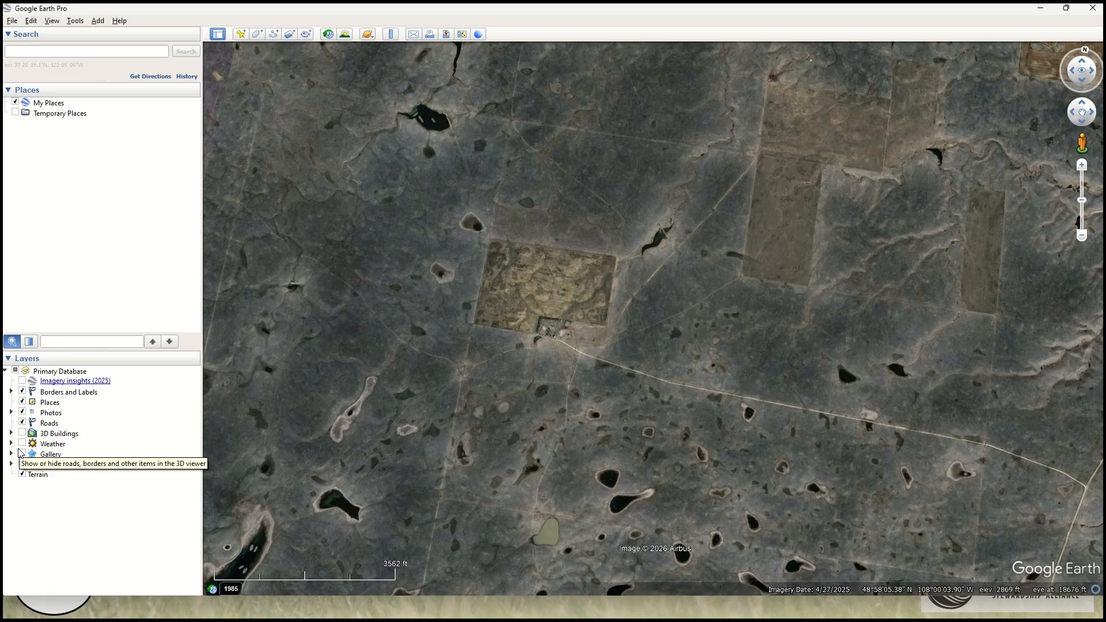
# Step: Compare the map around Morgan with the Roads layer hidden and shown, and return to the ranch area
pyautogui.scroll(-2, 421, 391)
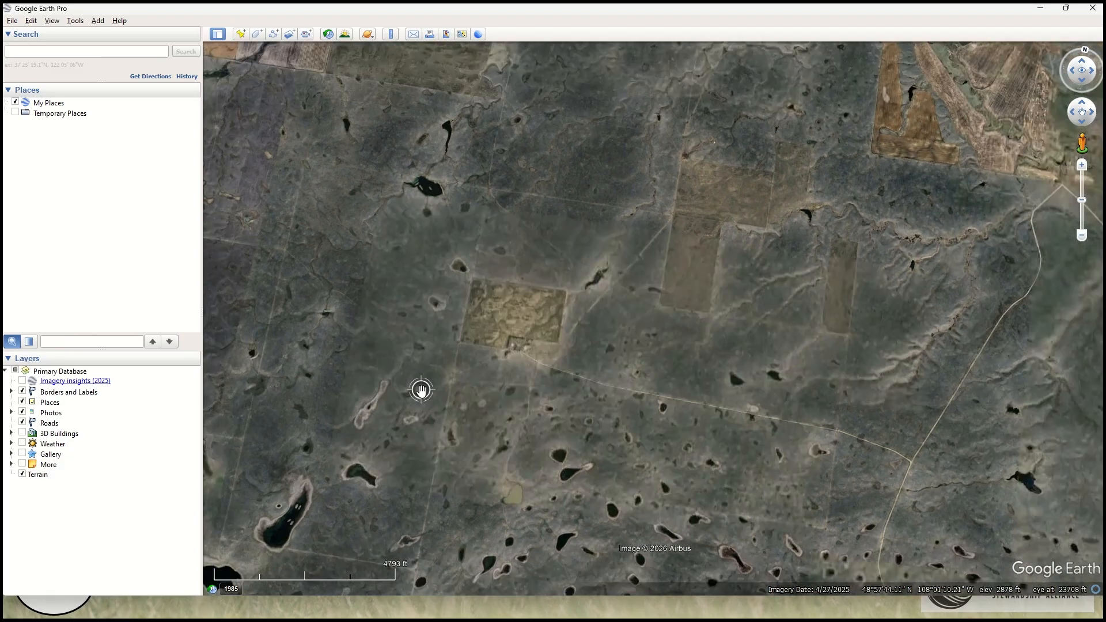
pyautogui.scroll(-3, 421, 391)
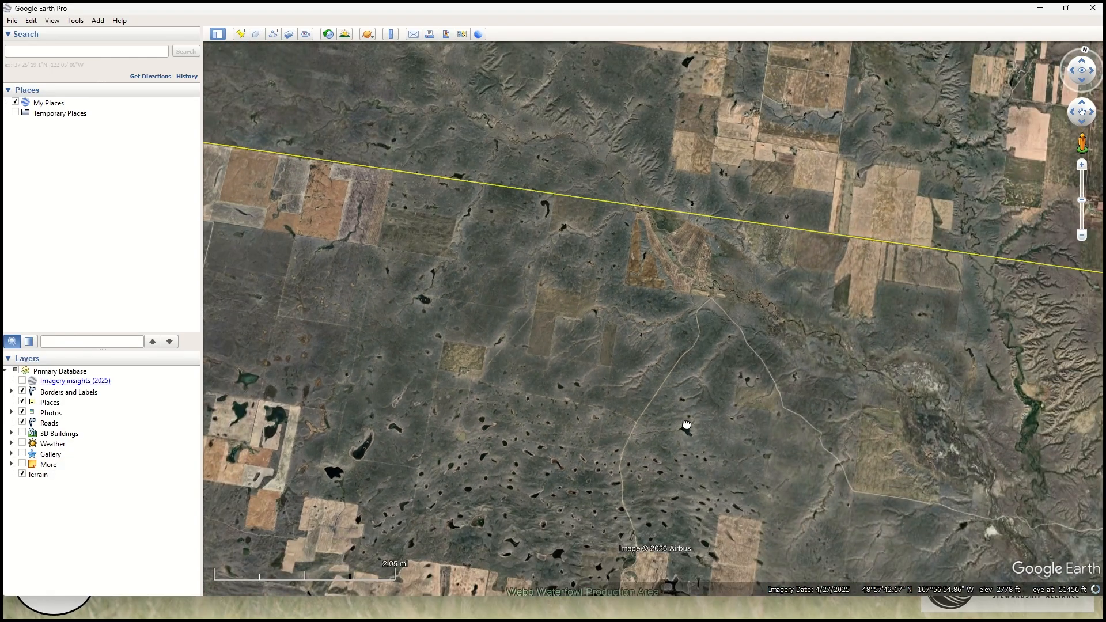
pyautogui.scroll(-3, 686, 425)
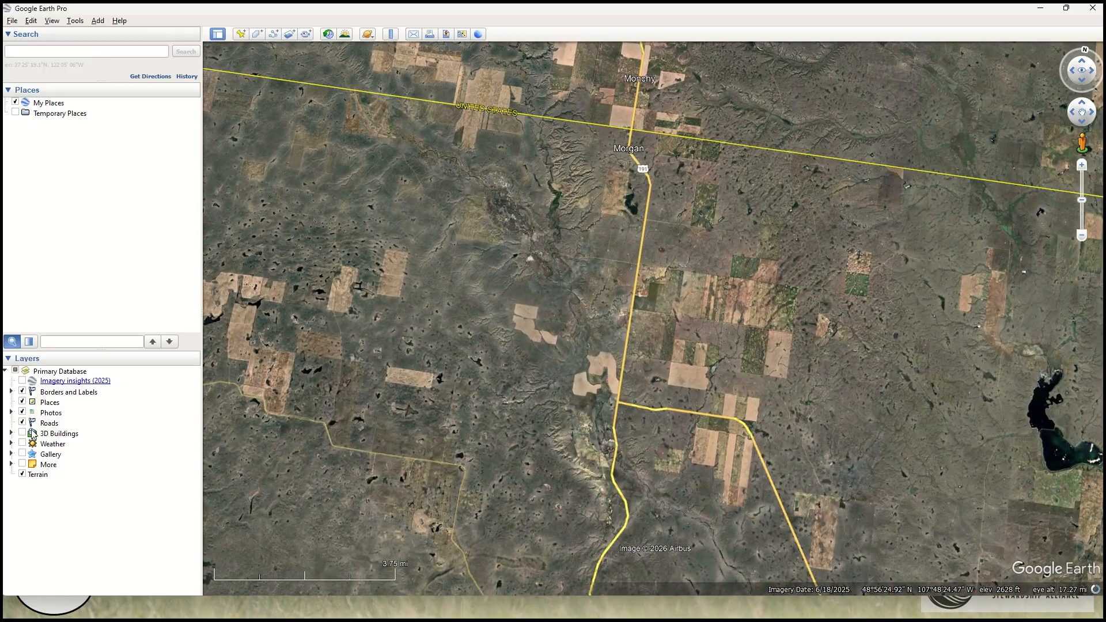
pyautogui.click(22, 423)
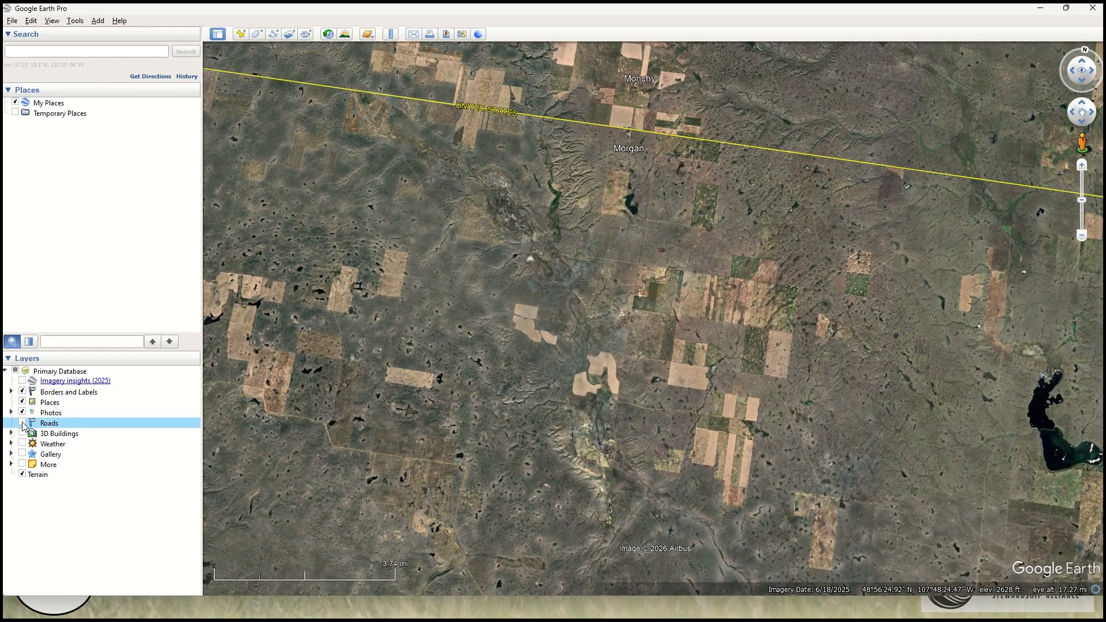
pyautogui.click(23, 424)
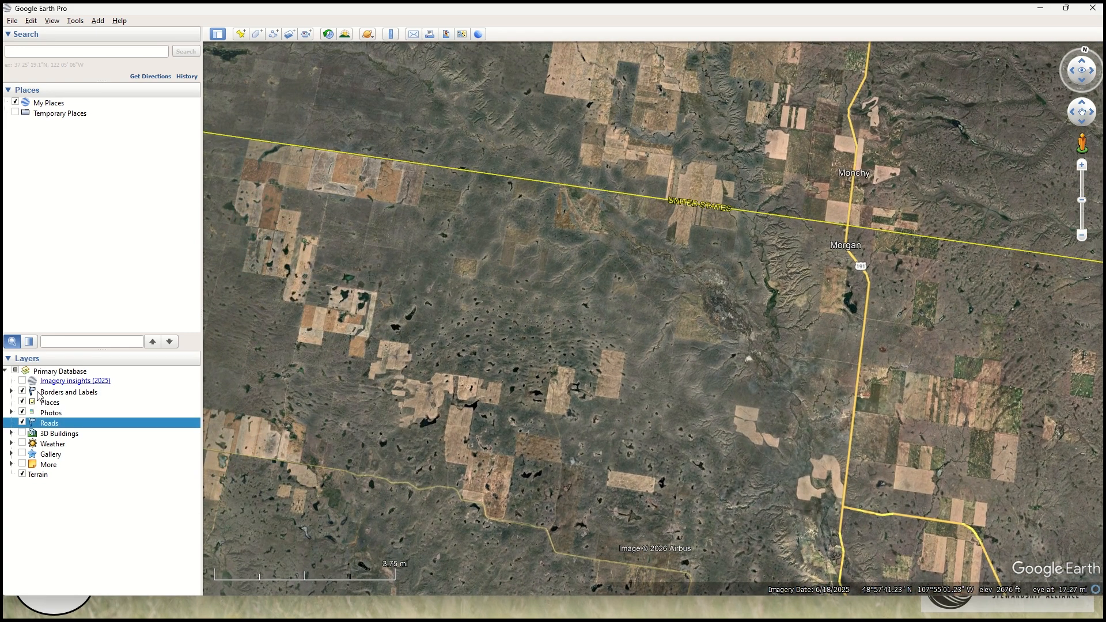
pyautogui.moveTo(316, 295); pyautogui.dragTo(384, 345)
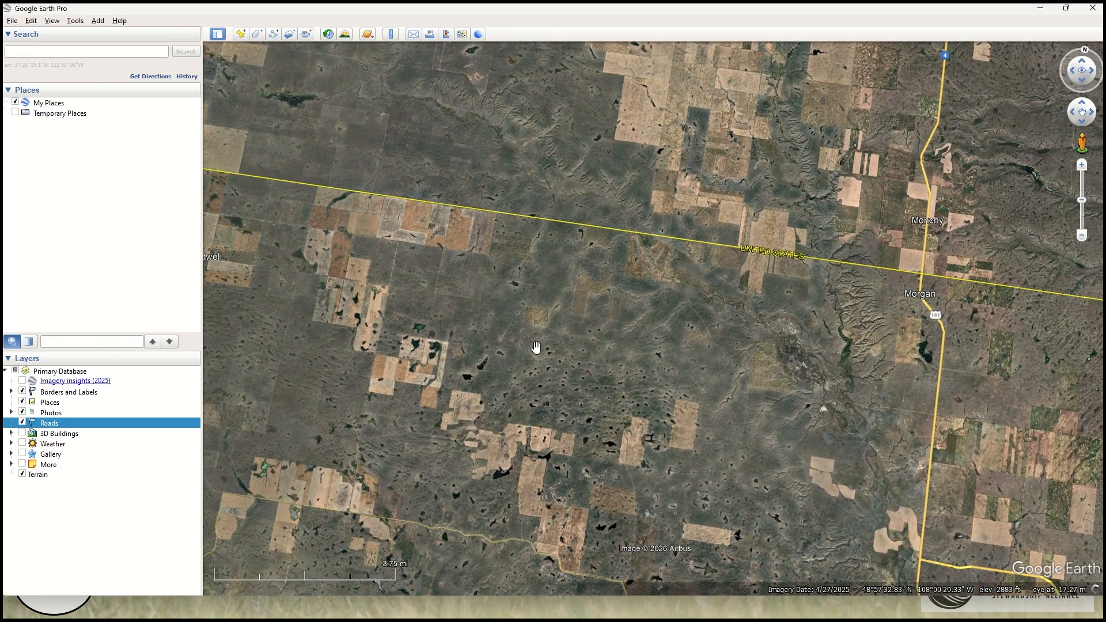
pyautogui.scroll(2, 516, 301)
pyautogui.scroll(3, 567, 328)
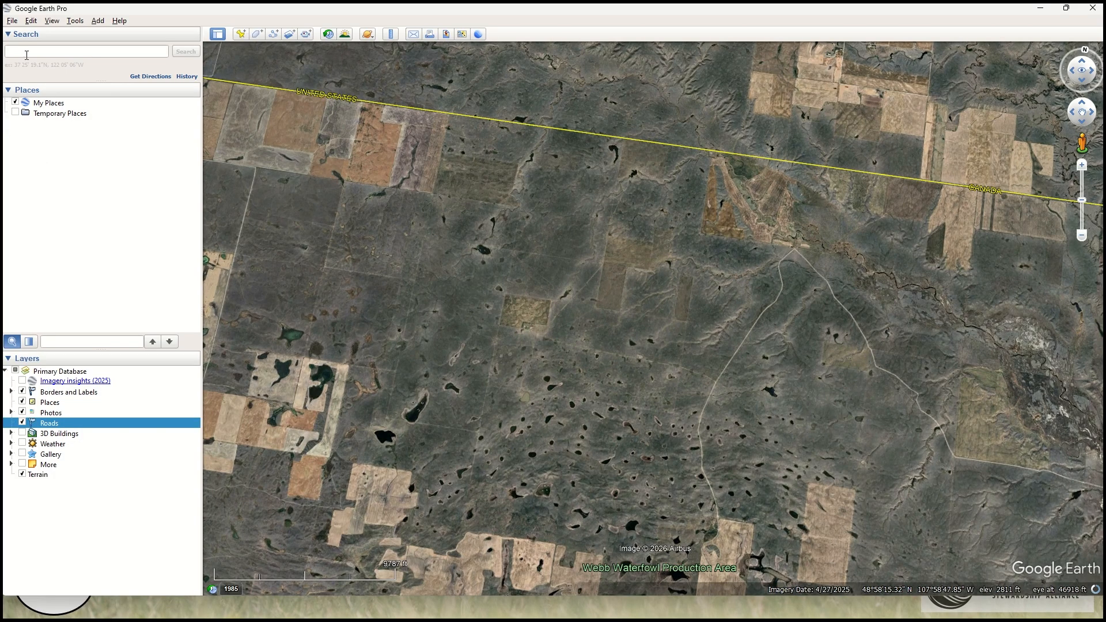
# Step: Display the latitude and longitude grid over the ranch area and hide it again
pyautogui.click(11, 22)
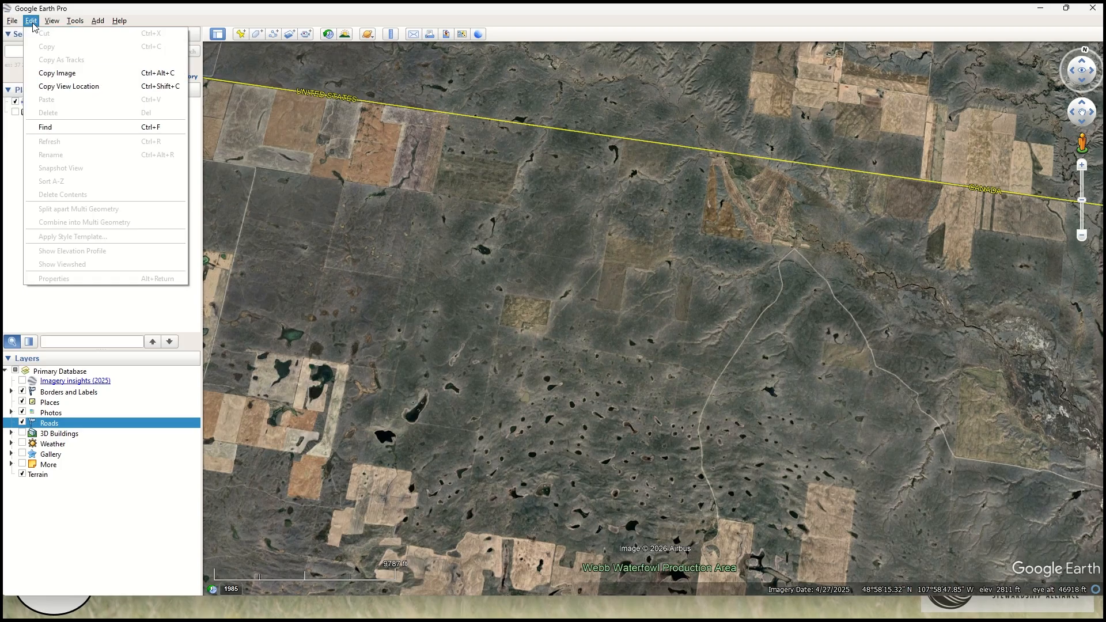
pyautogui.moveTo(49, 23)
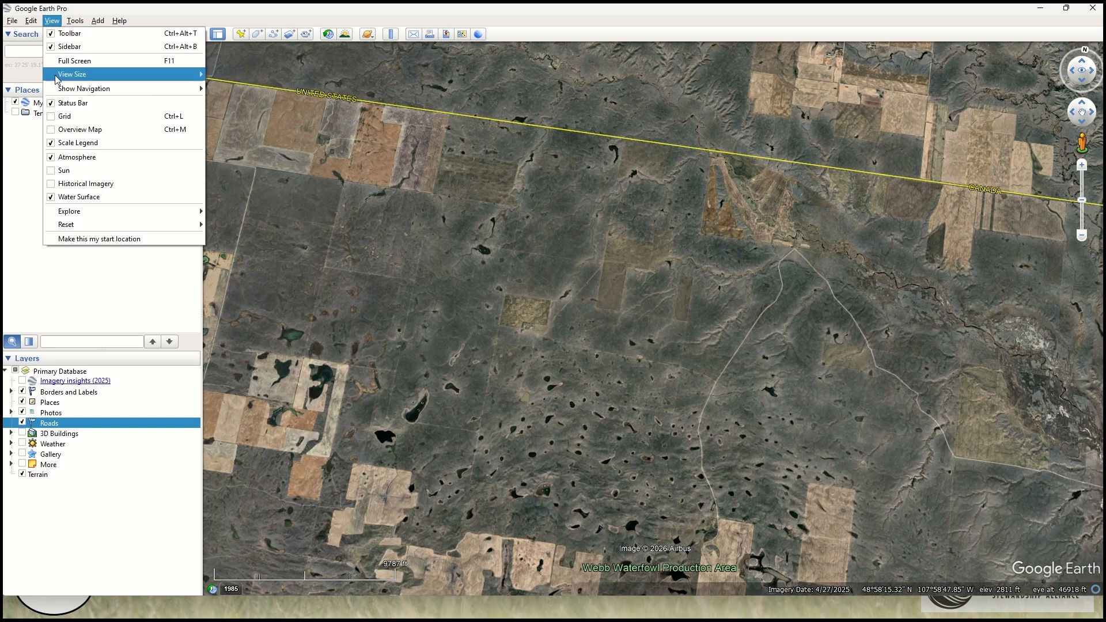
pyautogui.click(64, 116)
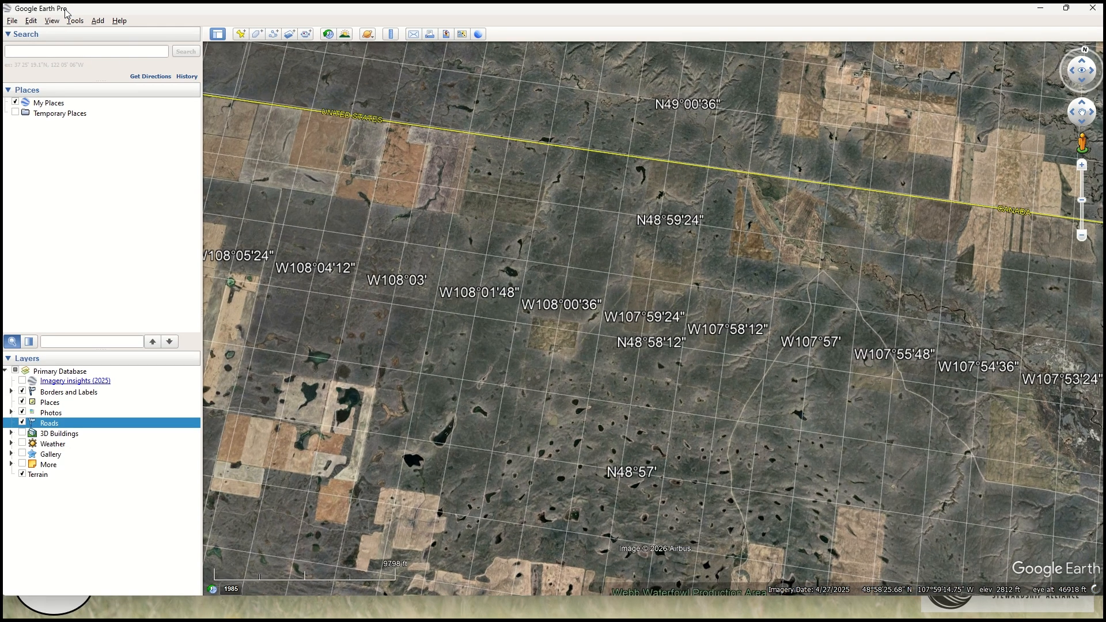
pyautogui.click(75, 24)
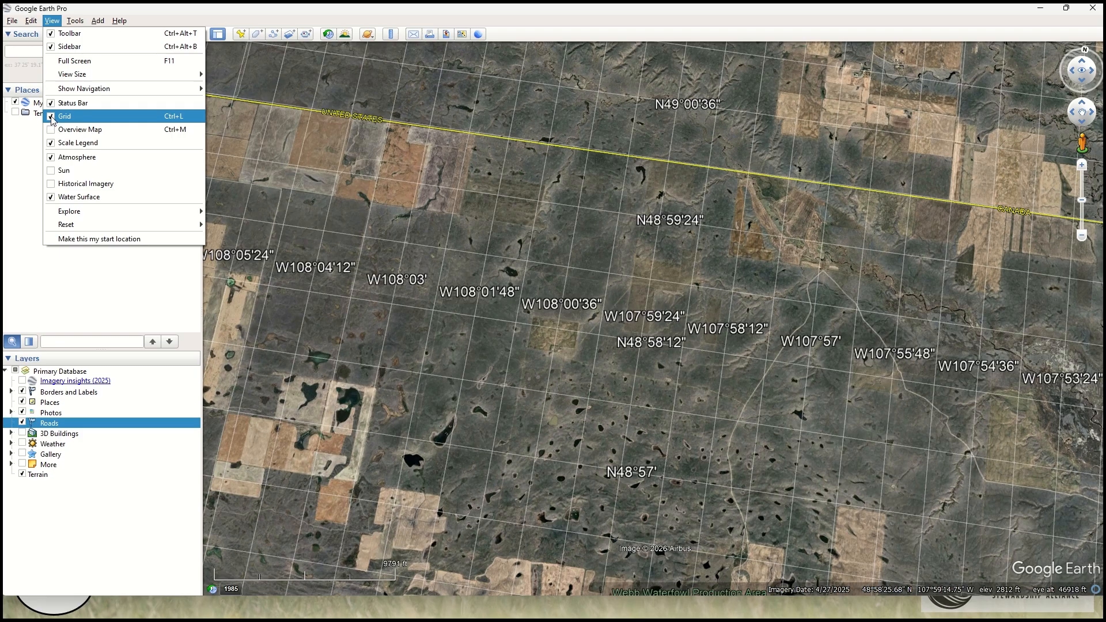
pyautogui.click(52, 118)
pyautogui.click(78, 23)
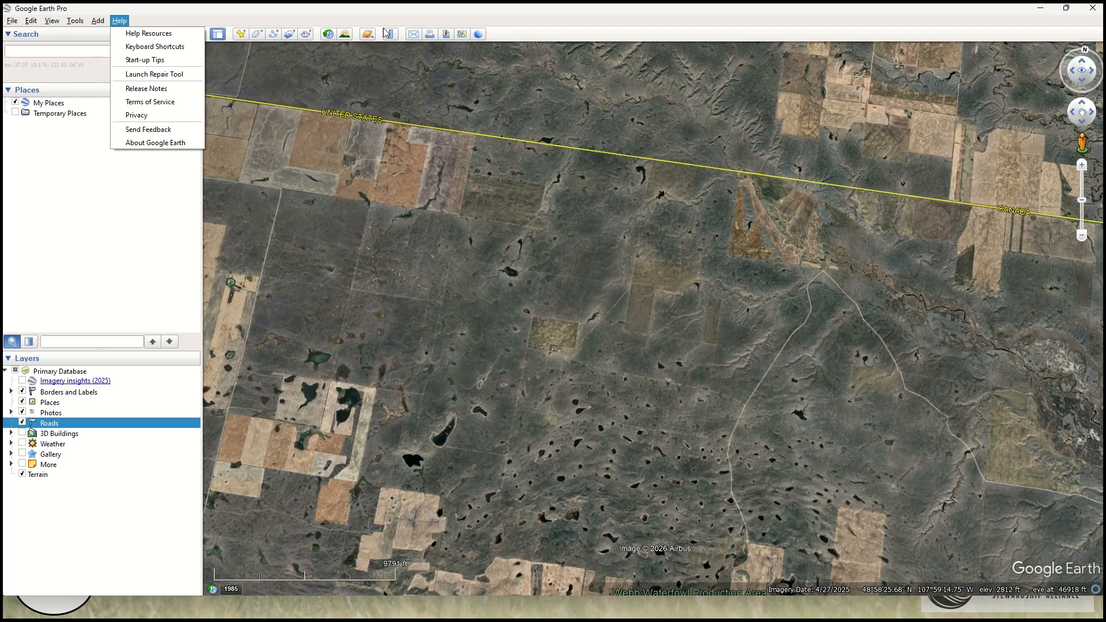
pyautogui.click(529, 31)
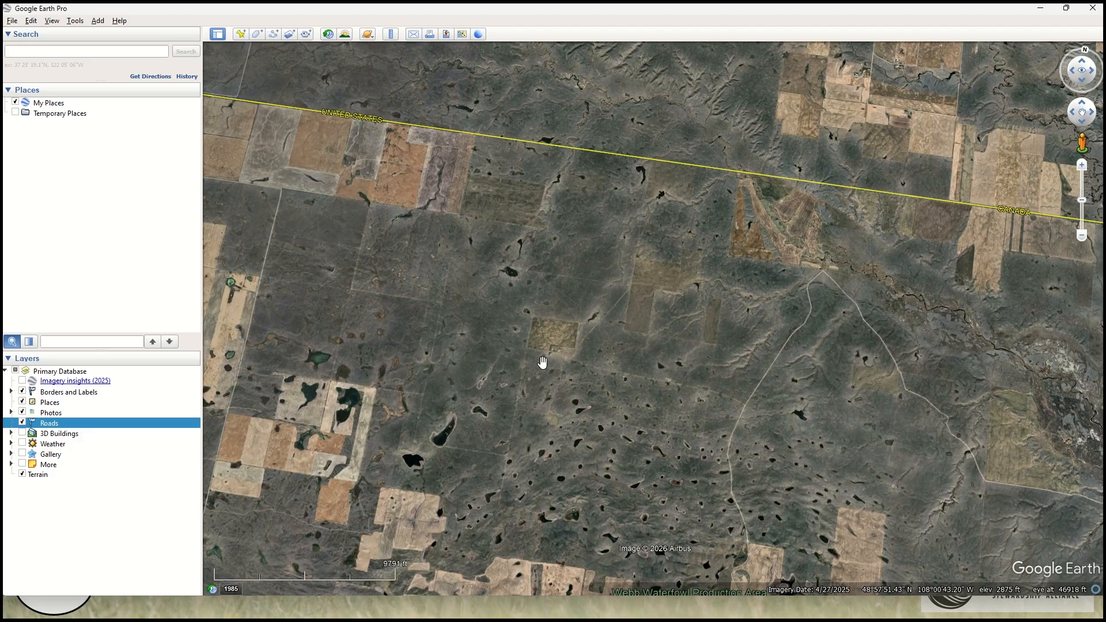
# Step: Turn the ranch view north-up and add a folder named Pastures under My Places
pyautogui.scroll(3, 542, 364)
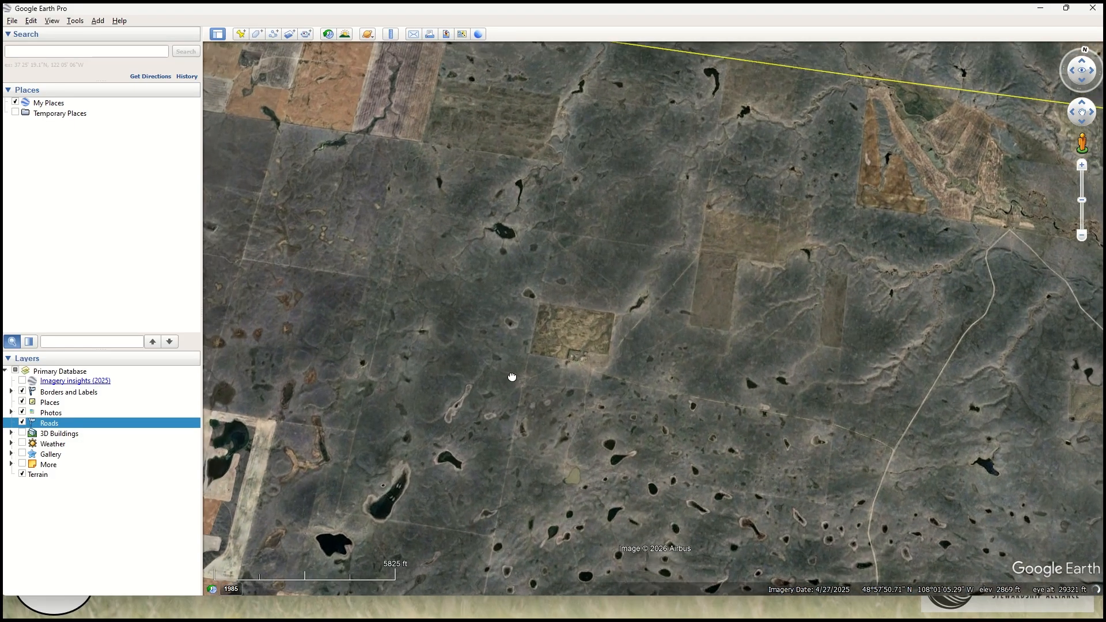
pyautogui.moveTo(512, 377); pyautogui.dragTo(512, 396)
pyautogui.moveTo(533, 424); pyautogui.dragTo(558, 324, button='middle')
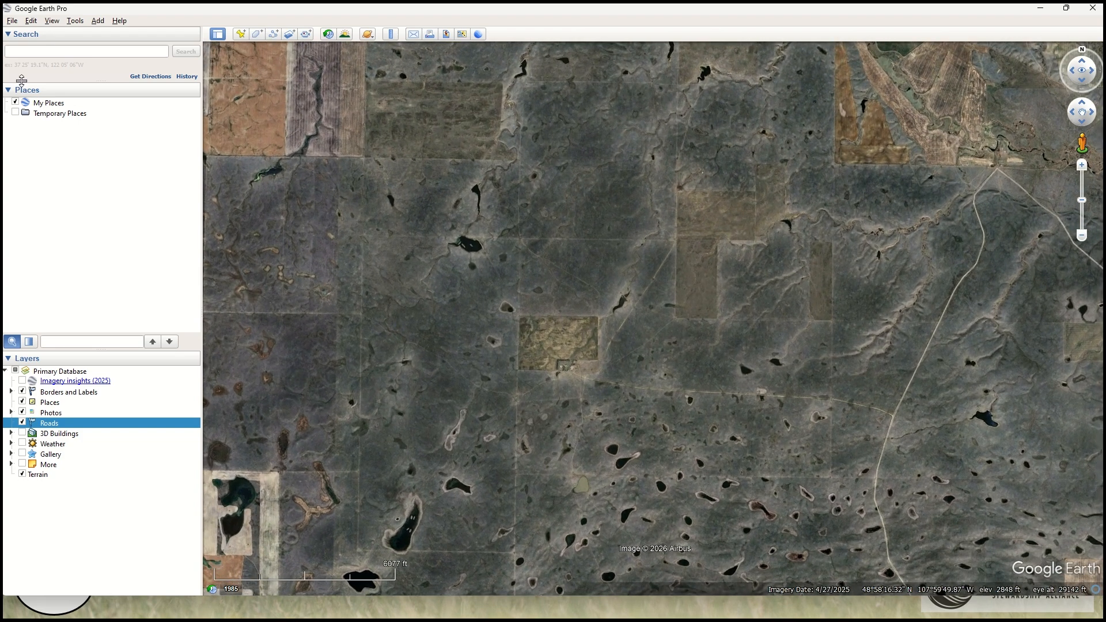
pyautogui.click(51, 105)
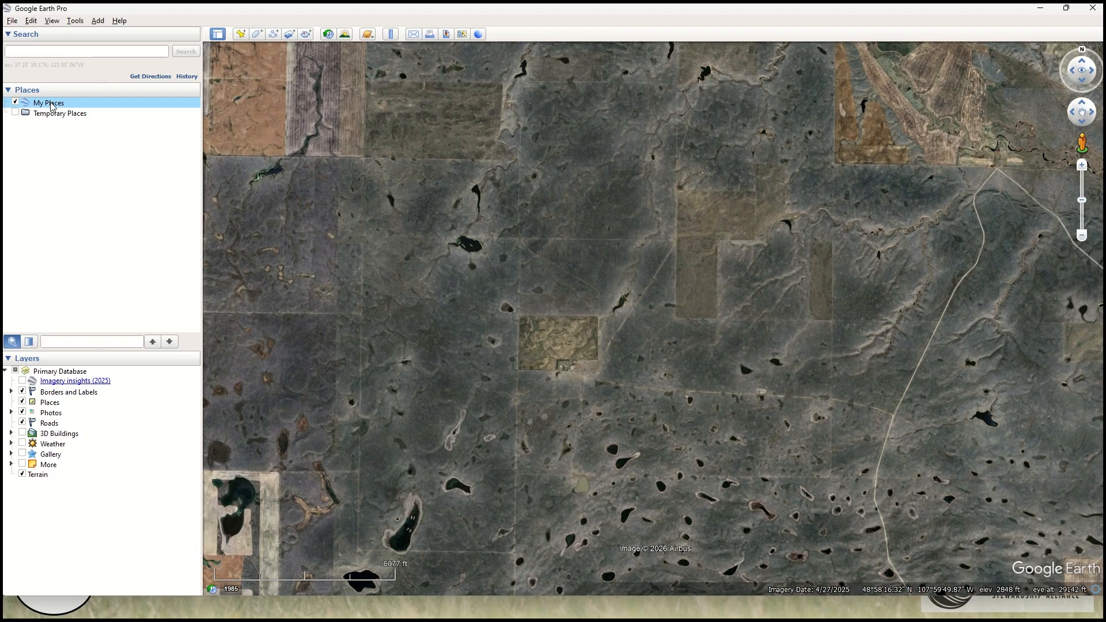
pyautogui.rightClick(51, 105)
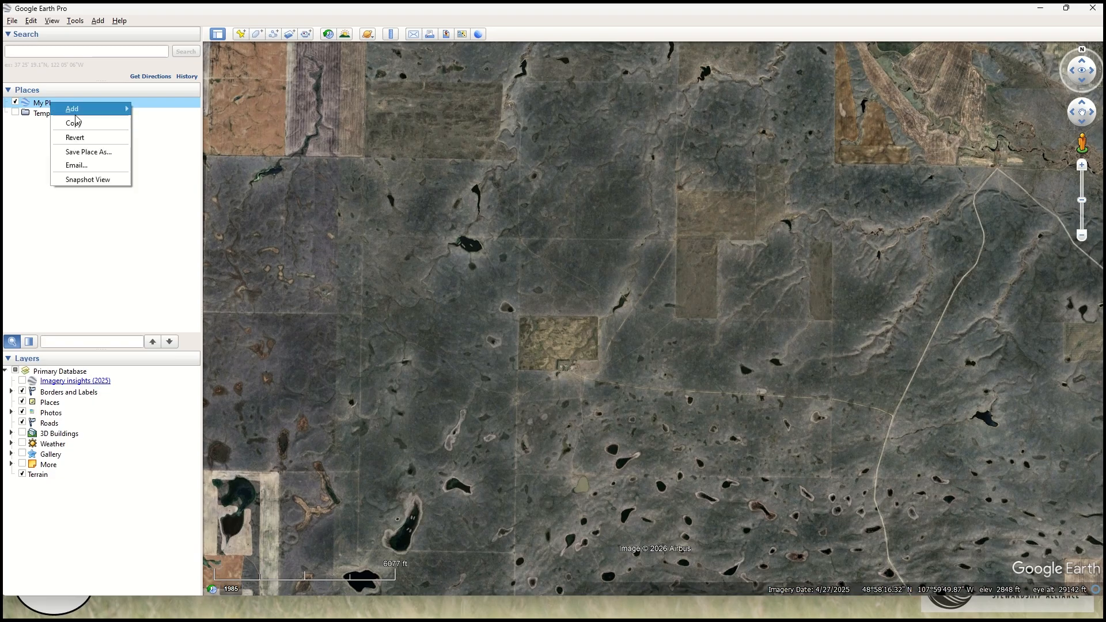
pyautogui.moveTo(78, 111)
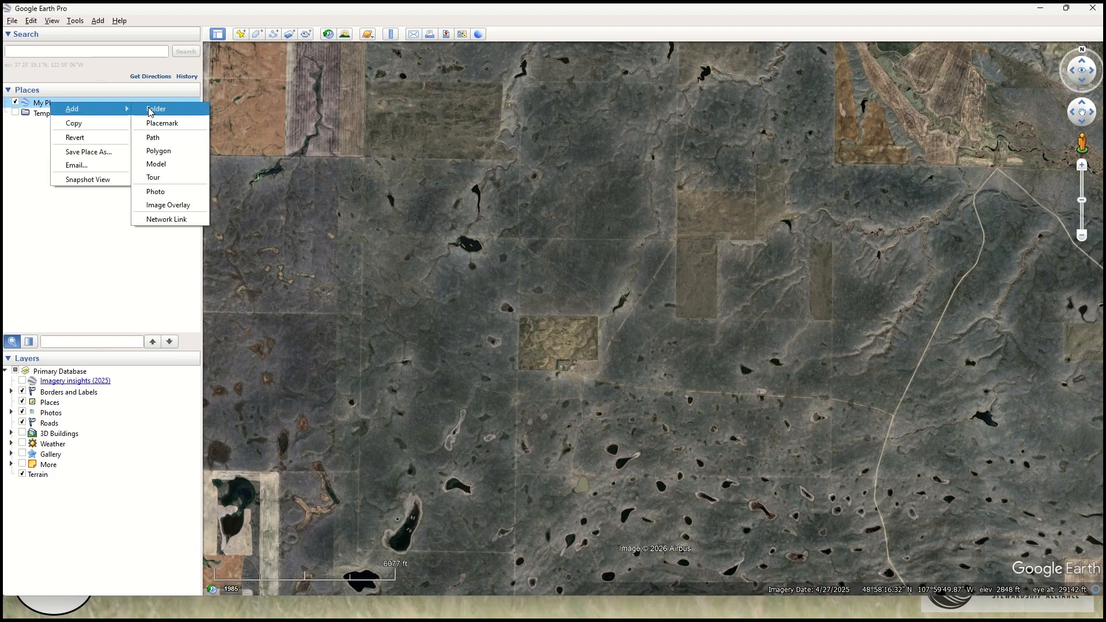
pyautogui.click(148, 109)
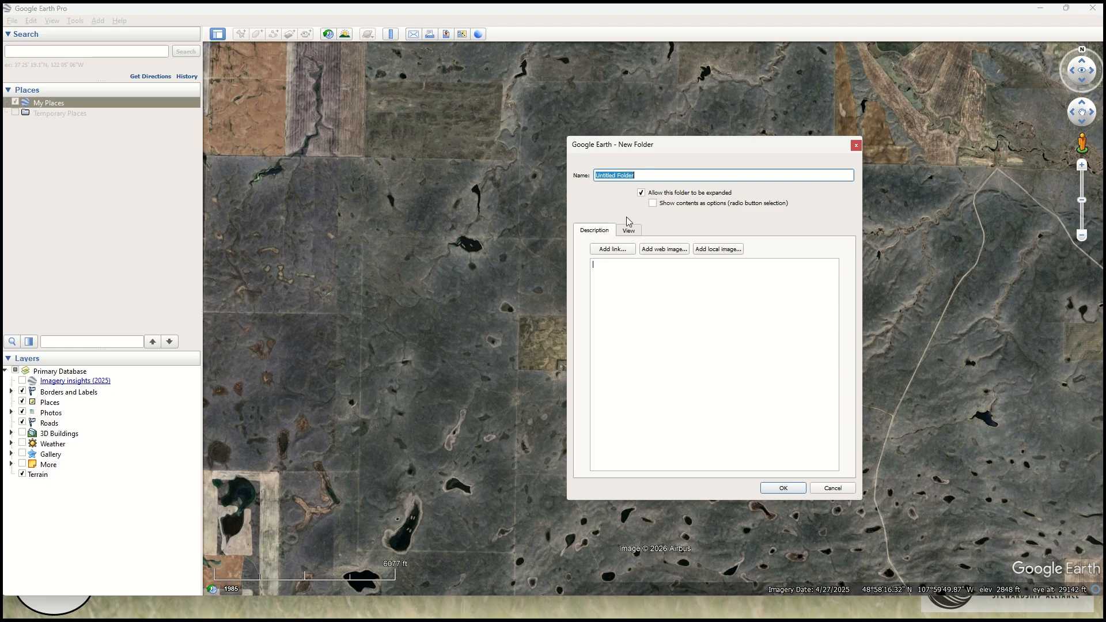
pyautogui.write('Pastures')
pyautogui.click(784, 488)
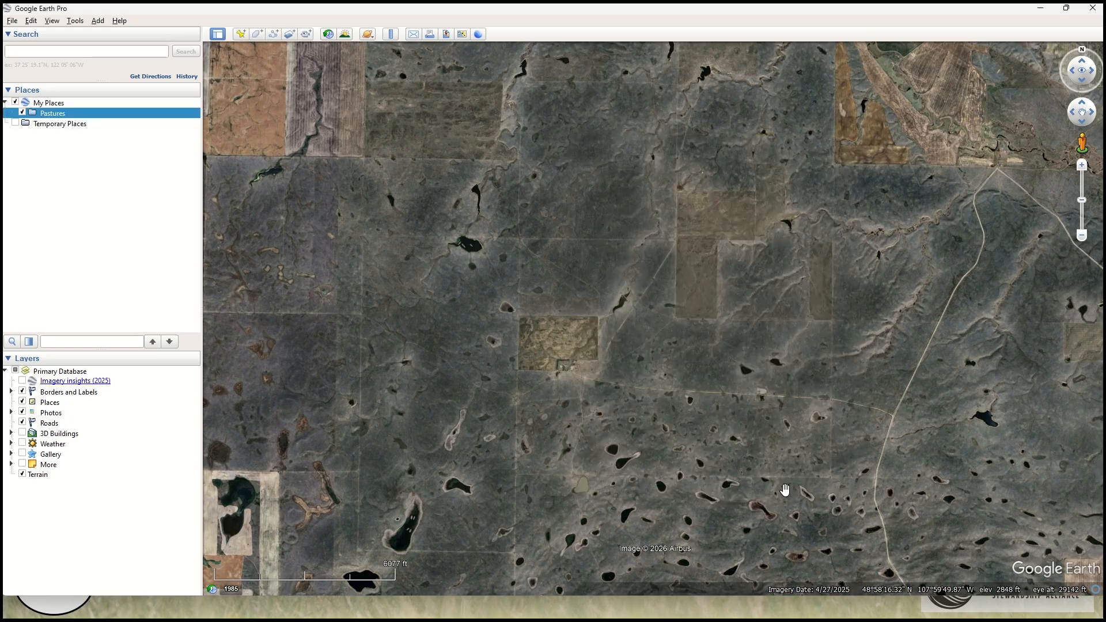
# Step: Start a new polygon in the Pastures folder with the tan ranch field in clear view, and name it Home Place
pyautogui.rightClick(57, 116)
pyautogui.moveTo(67, 118)
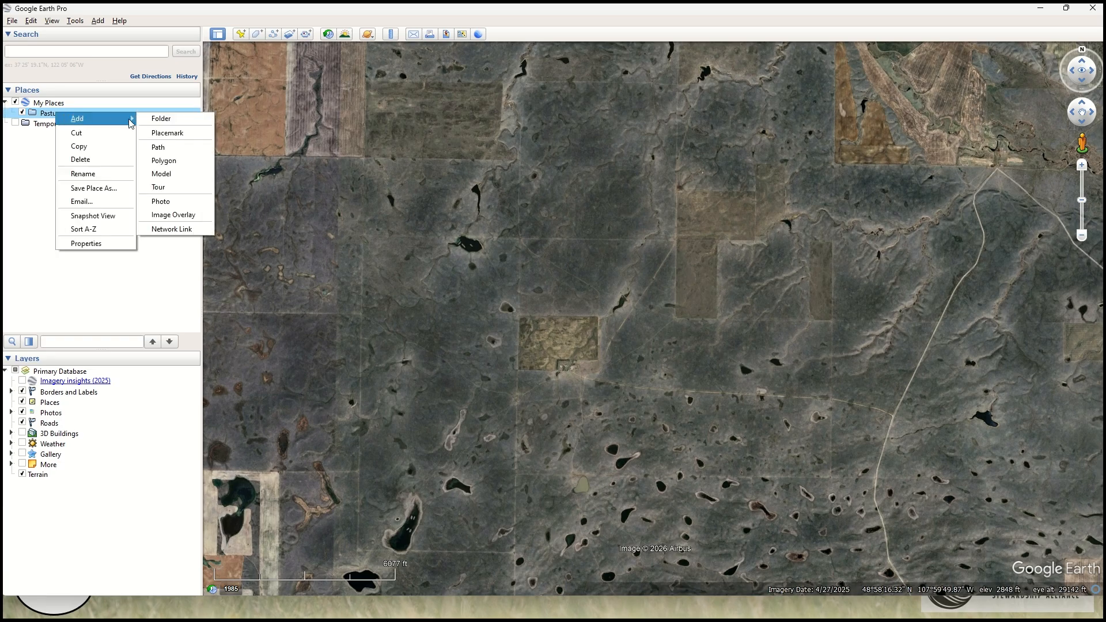
pyautogui.click(176, 164)
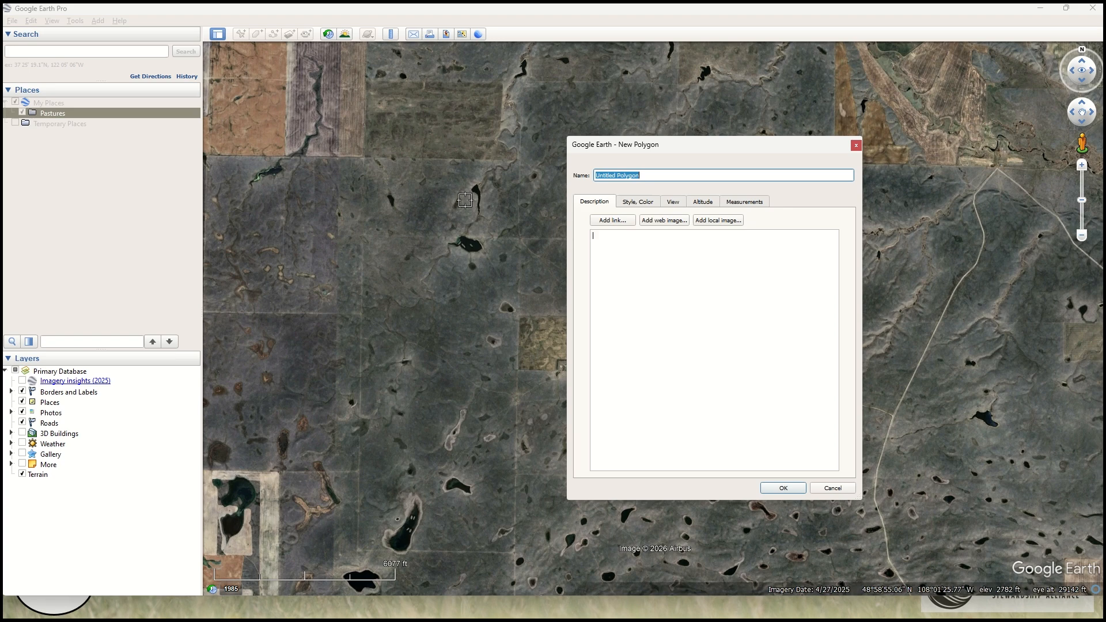
pyautogui.moveTo(659, 144); pyautogui.dragTo(315, 132)
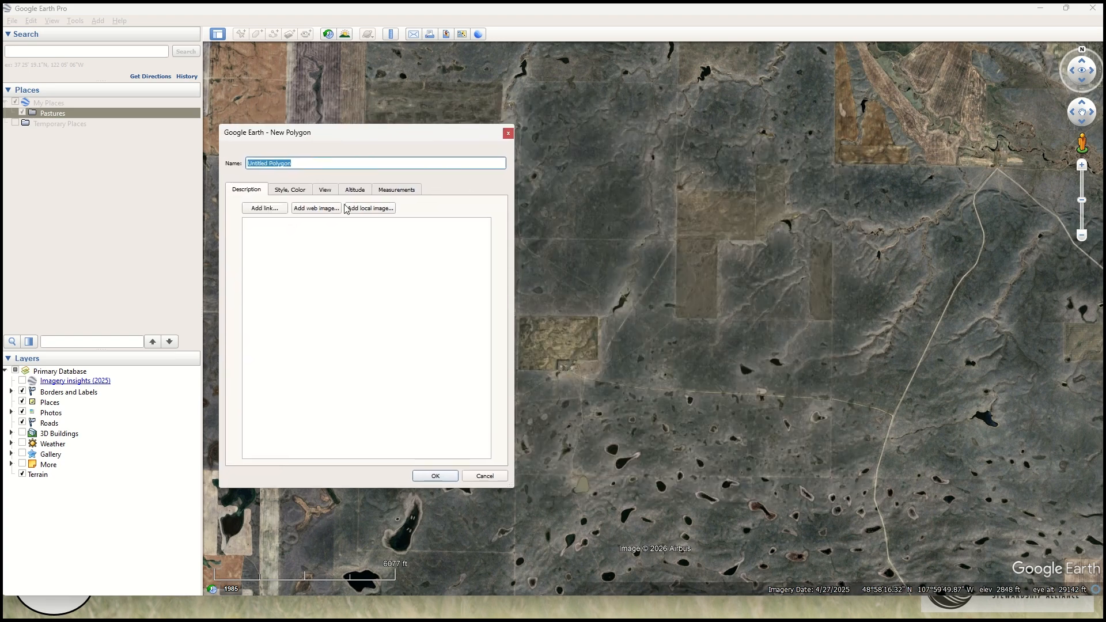
pyautogui.scroll(5, 603, 362)
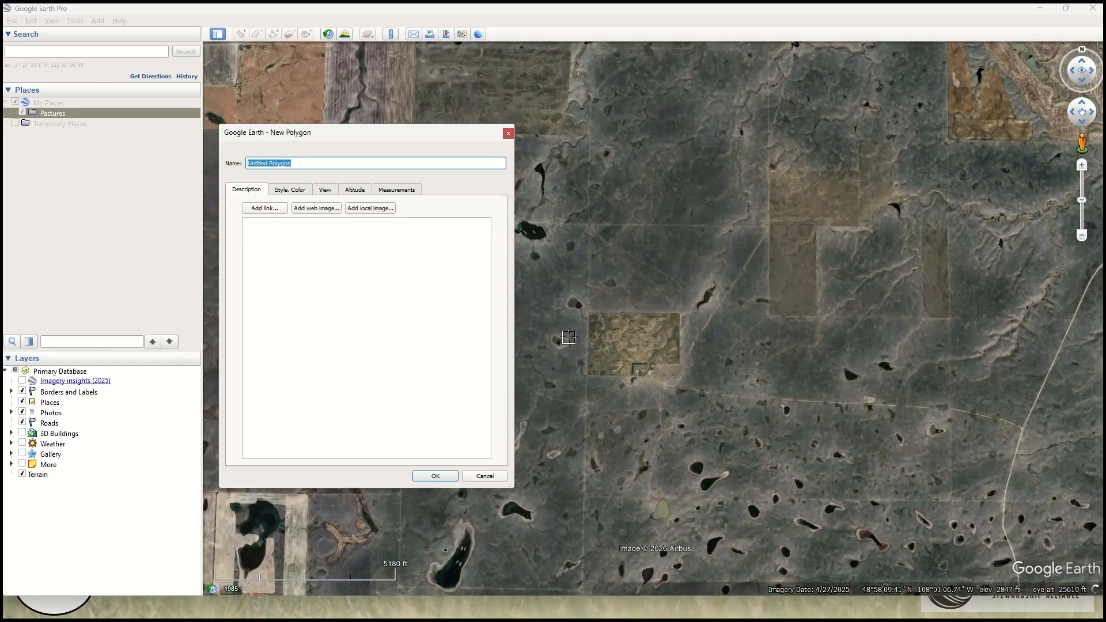
pyautogui.scroll(2, 603, 362)
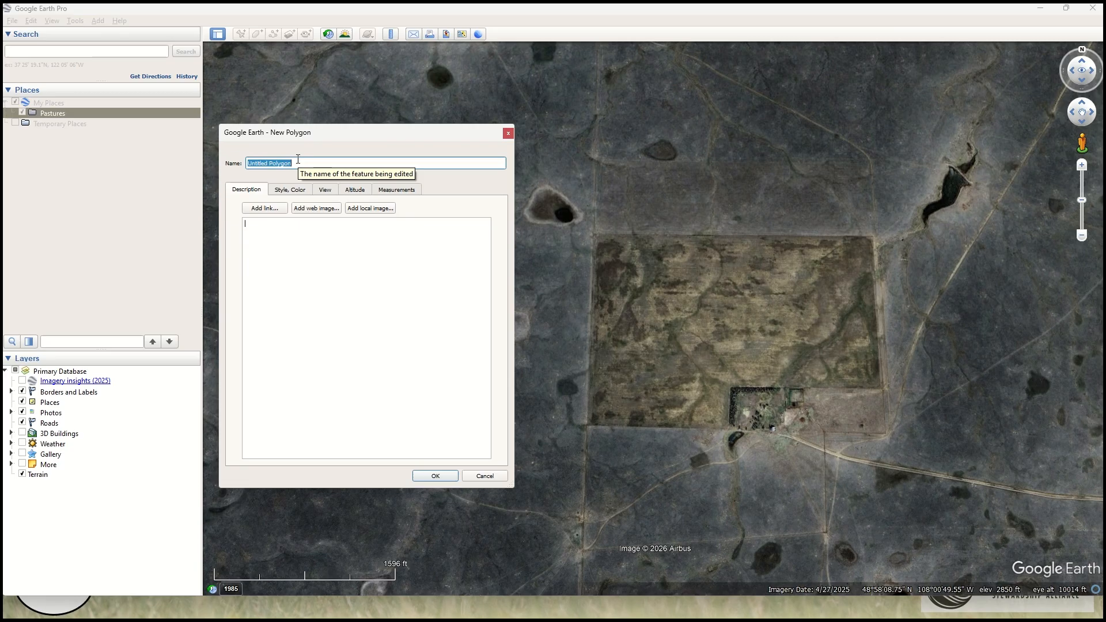
pyautogui.write('Home Place')
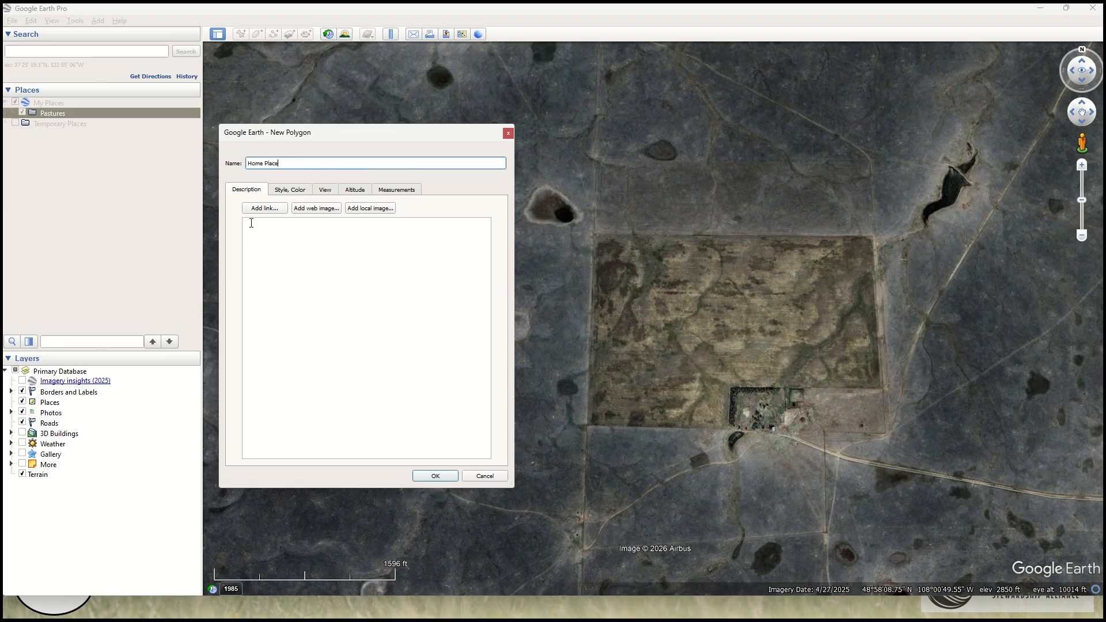
# Step: Set the area style of the Home Place polygon to Outlined
pyautogui.click(291, 190)
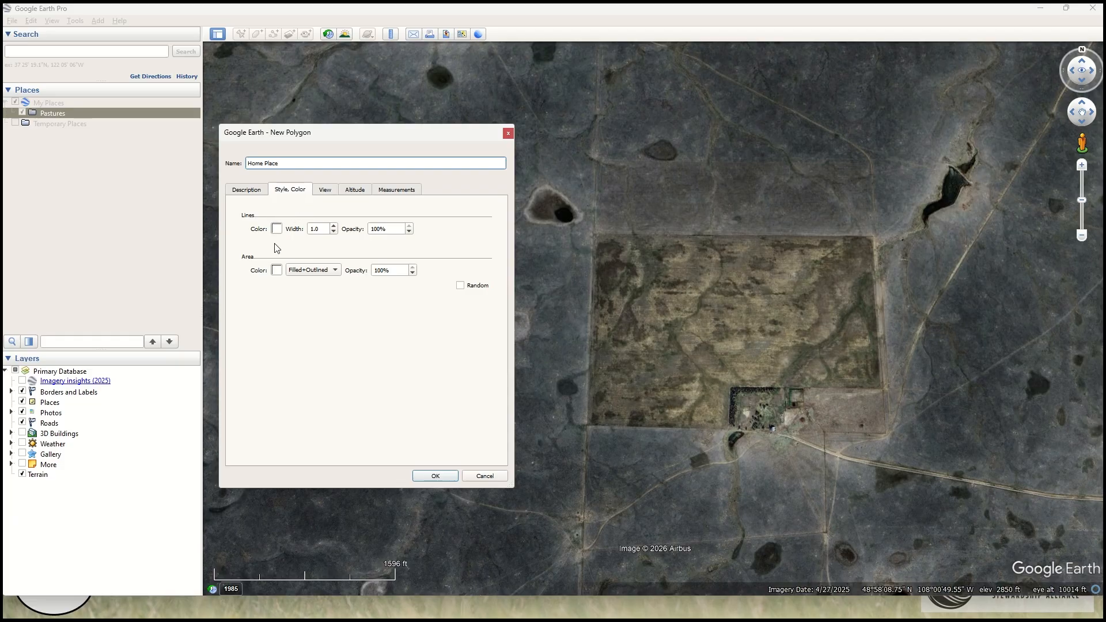
pyautogui.click(307, 270)
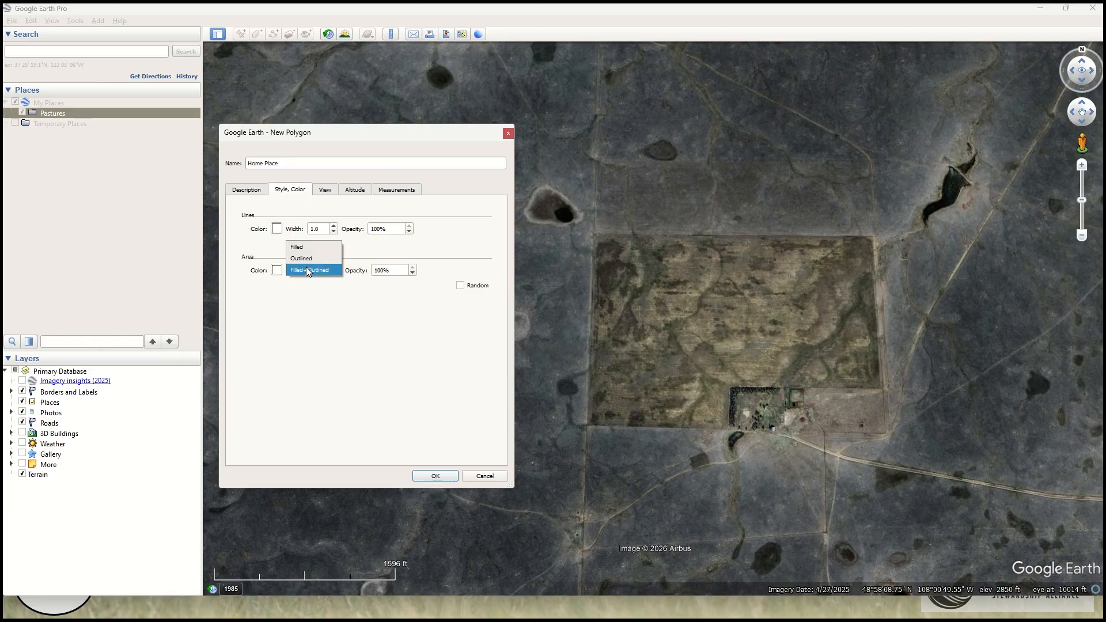
pyautogui.click(305, 258)
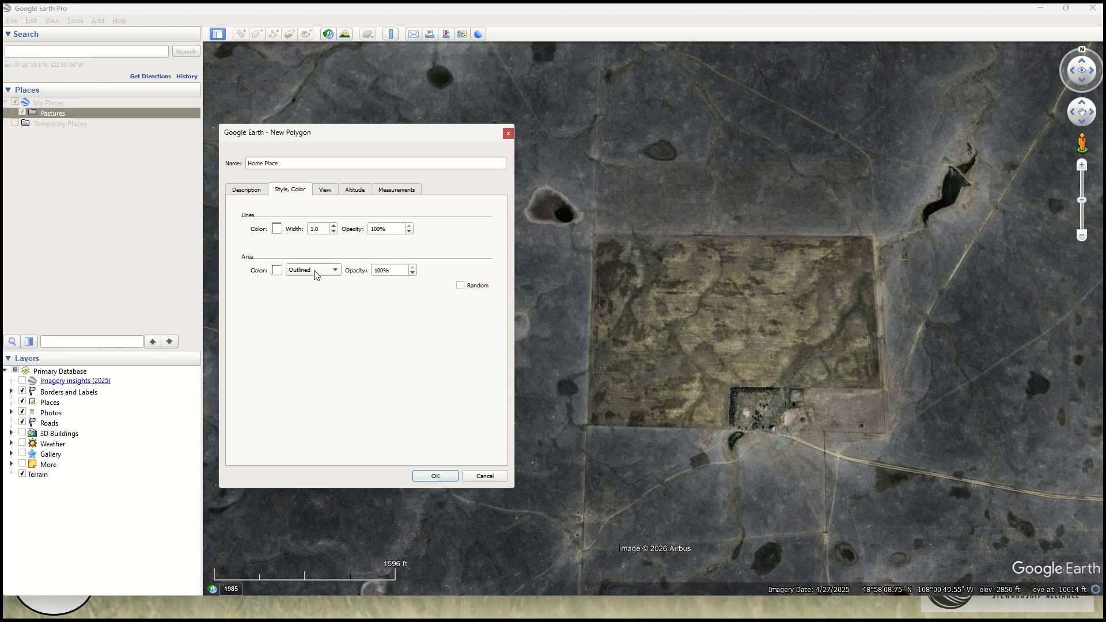
# Step: Review the polygon's view and altitude settings, and set its measurements to feet for perimeter and acres for area
pyautogui.click(324, 192)
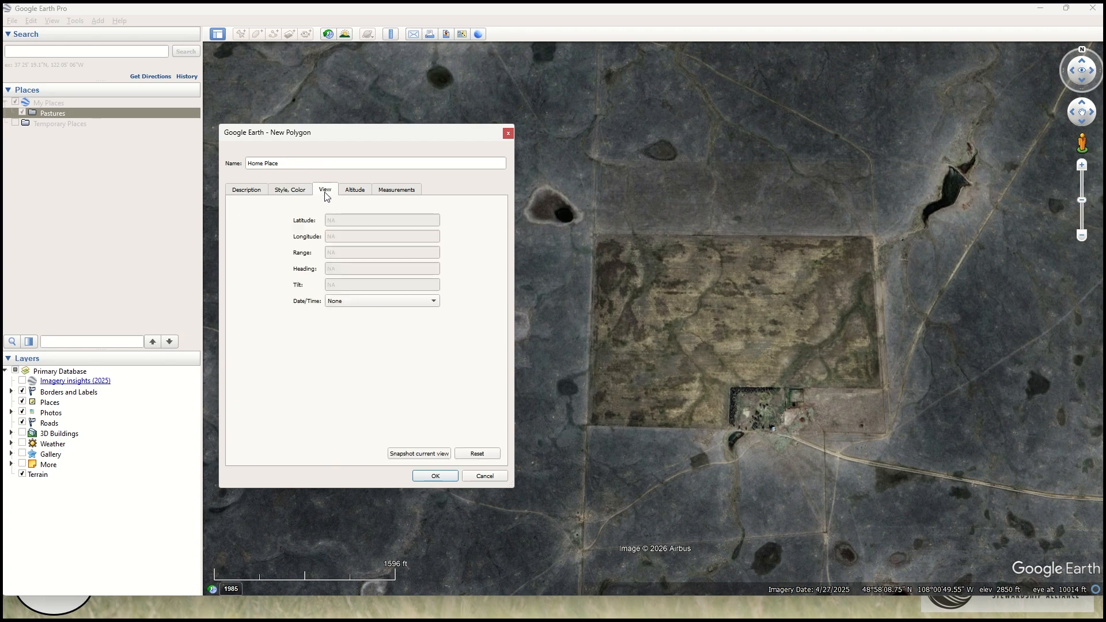
pyautogui.click(357, 194)
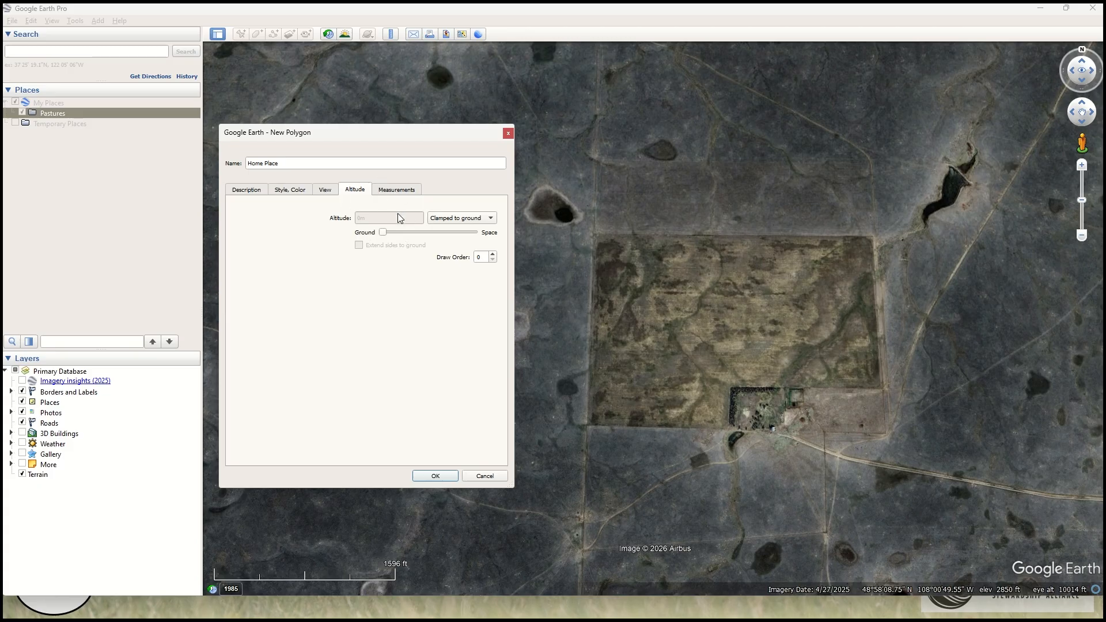
pyautogui.click(388, 193)
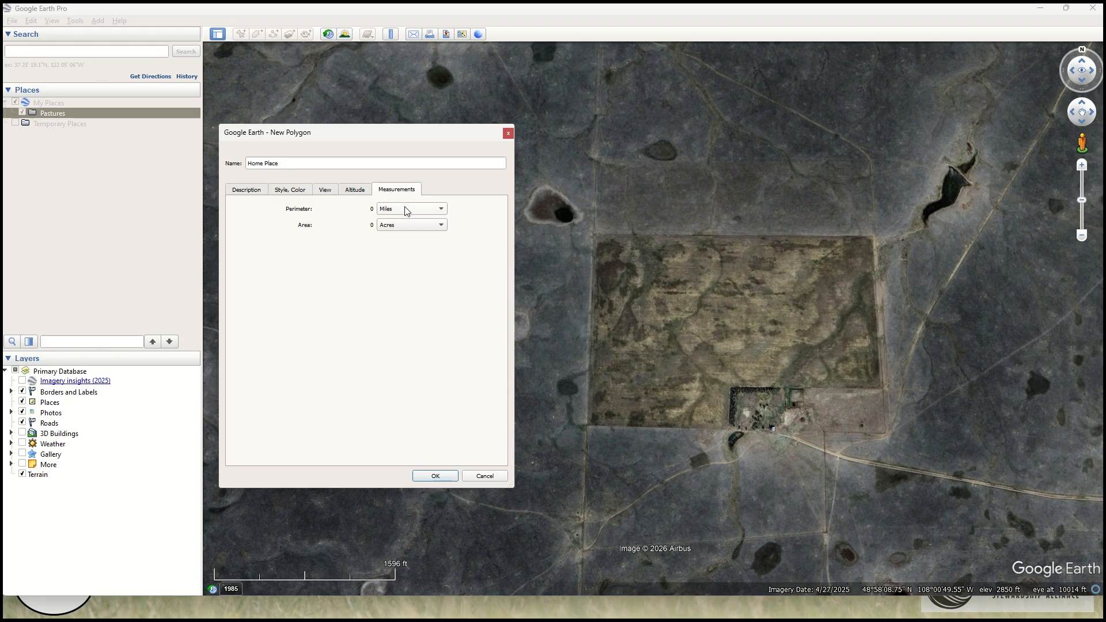
pyautogui.click(400, 207)
pyautogui.click(399, 210)
pyautogui.click(392, 210)
pyautogui.click(392, 187)
pyautogui.click(396, 225)
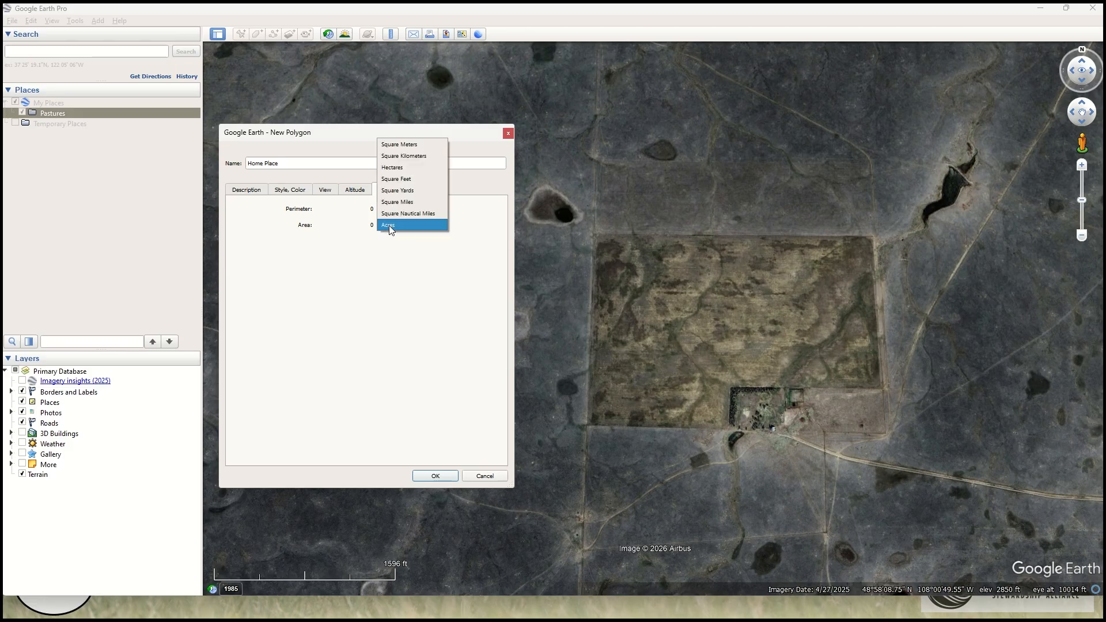
pyautogui.click(389, 226)
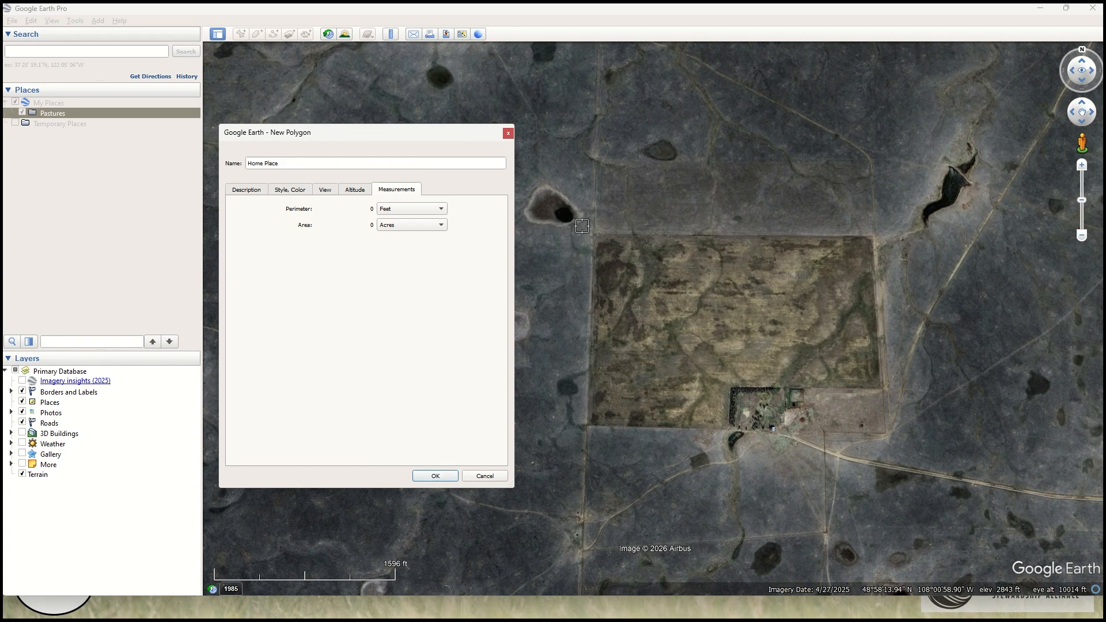
# Step: Outline the tan field with four corner points, including the farmstead in its southeast corner, and save the Home Place polygon
pyautogui.scroll(2, 584, 222)
pyautogui.click(598, 241)
pyautogui.click(981, 246)
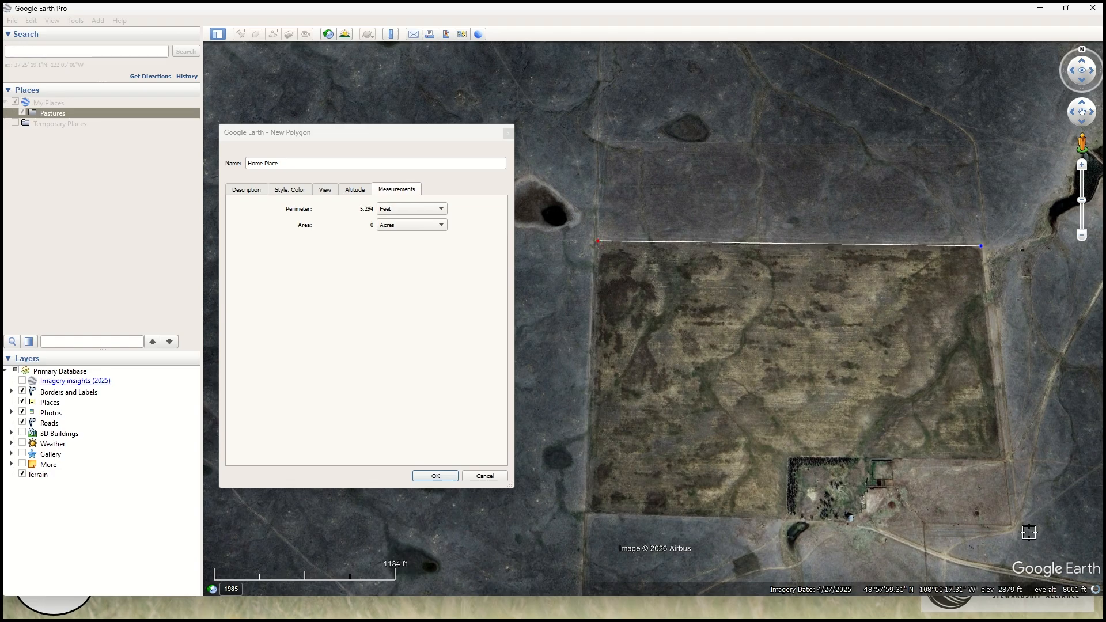
pyautogui.click(1009, 521)
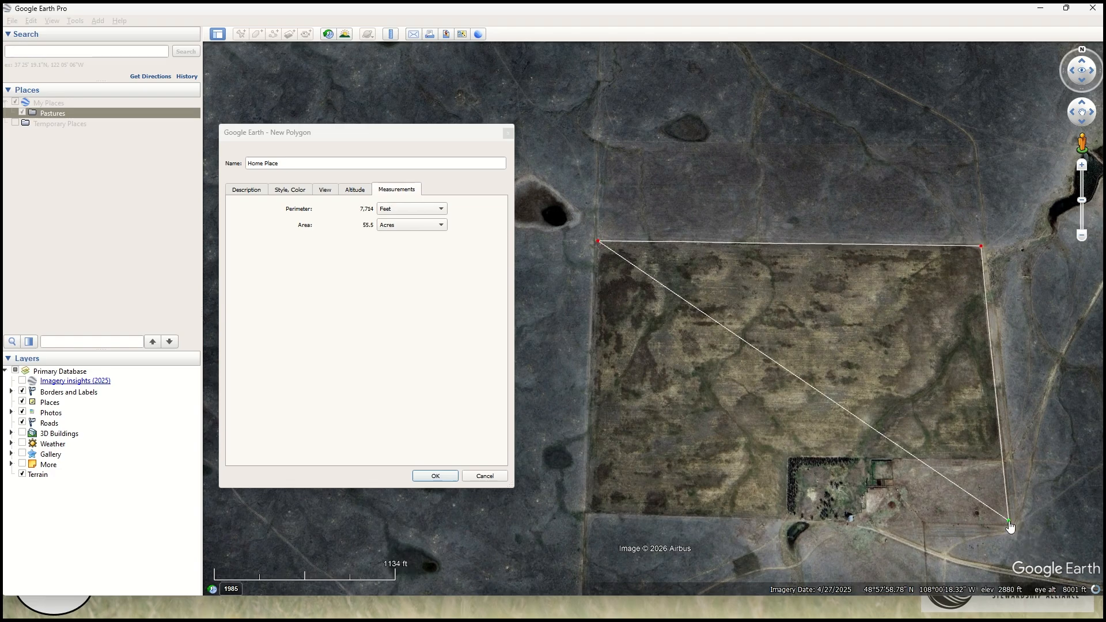
pyautogui.click(584, 512)
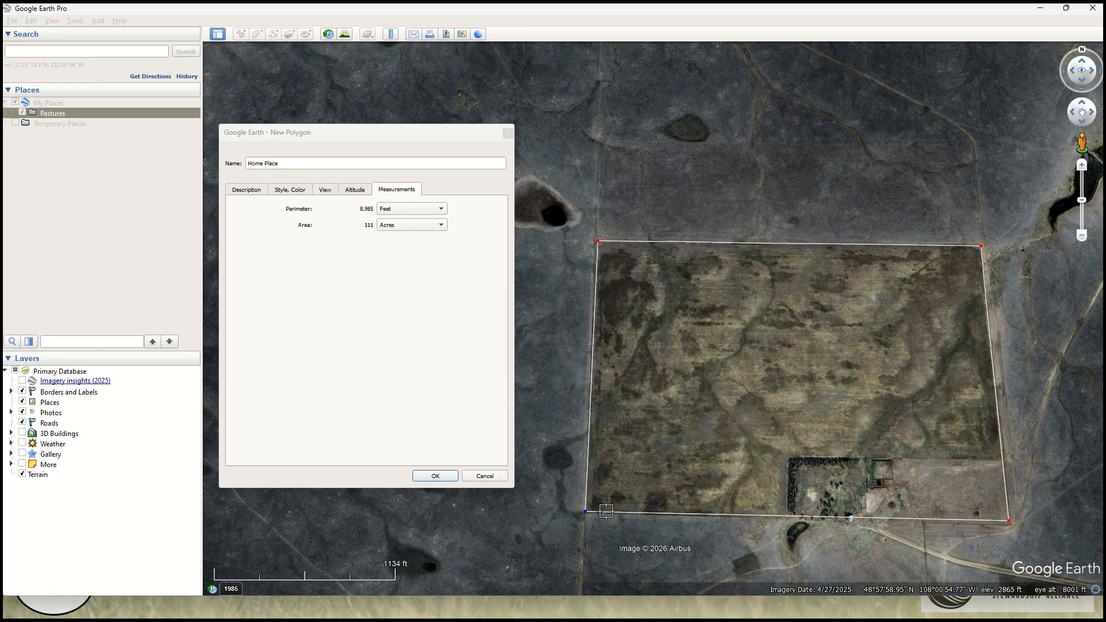
pyautogui.click(436, 476)
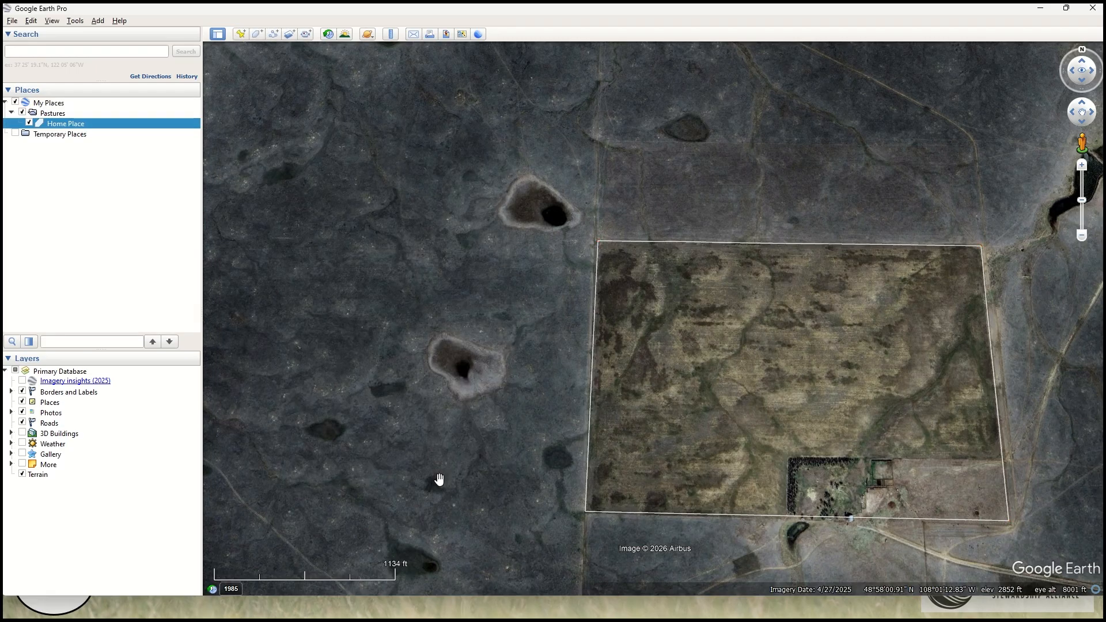
# Step: Add a new polygon to the Pastures folder and name it Cattle Trap
pyautogui.scroll(-2, 409, 375)
pyautogui.scroll(-3, 450, 346)
pyautogui.moveTo(464, 388); pyautogui.dragTo(378, 255)
pyautogui.scroll(2, 411, 316)
pyautogui.scroll(2, 459, 330)
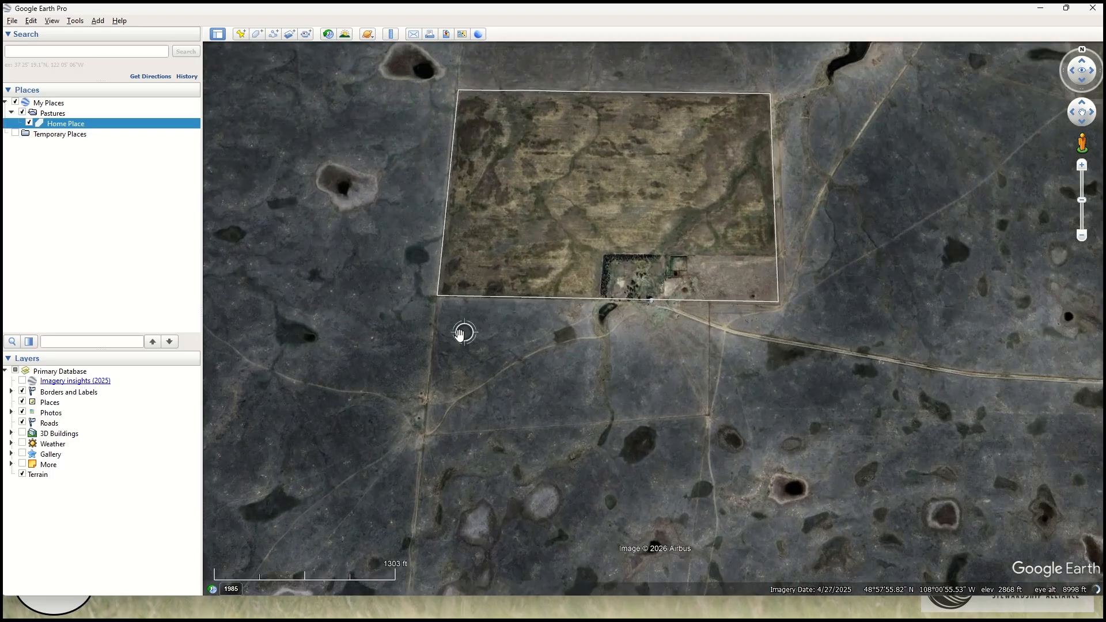
pyautogui.click(64, 113)
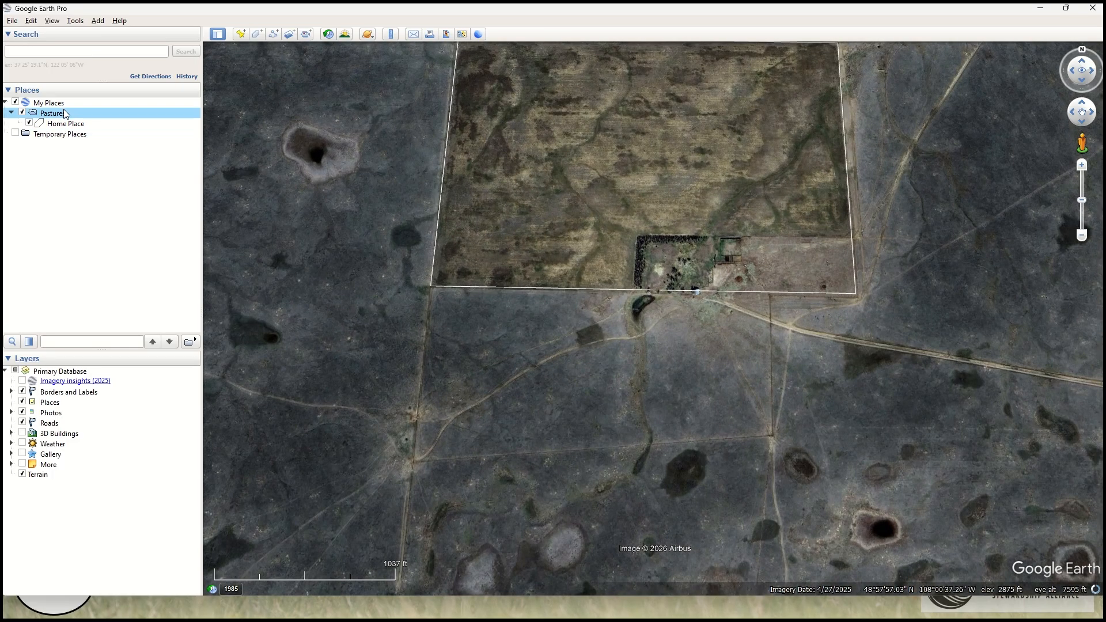
pyautogui.rightClick(65, 113)
pyautogui.moveTo(130, 116)
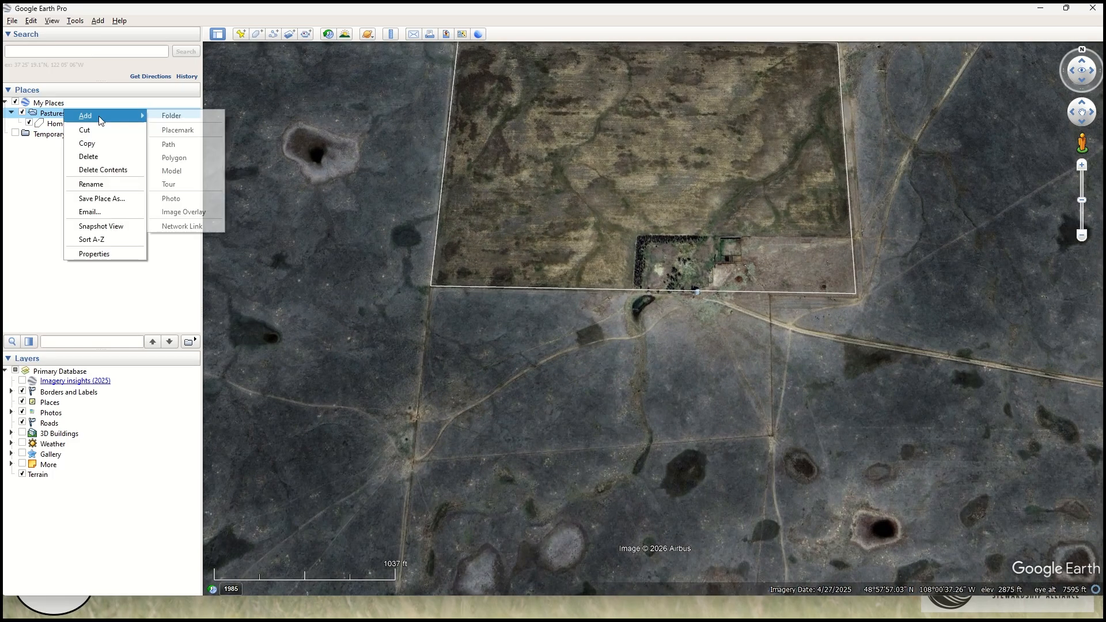
pyautogui.click(199, 156)
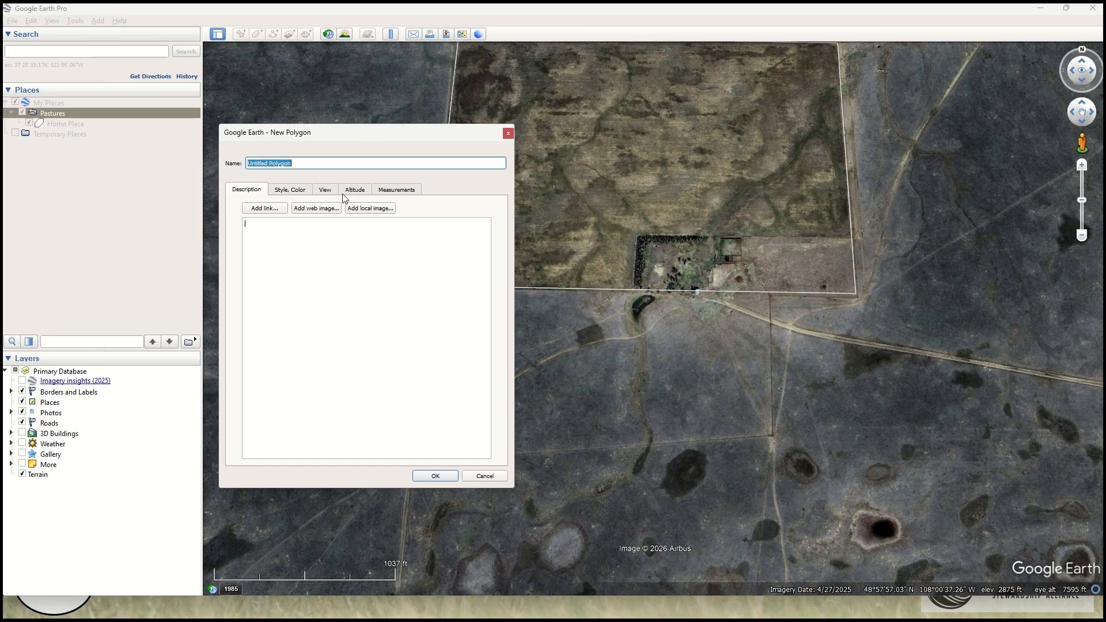
pyautogui.write('Cattle Trap')
# Step: Outline the four-cornered Cattle Trap pasture directly south of Home Place along the fence lines and save it
pyautogui.scroll(-2, 980, 292)
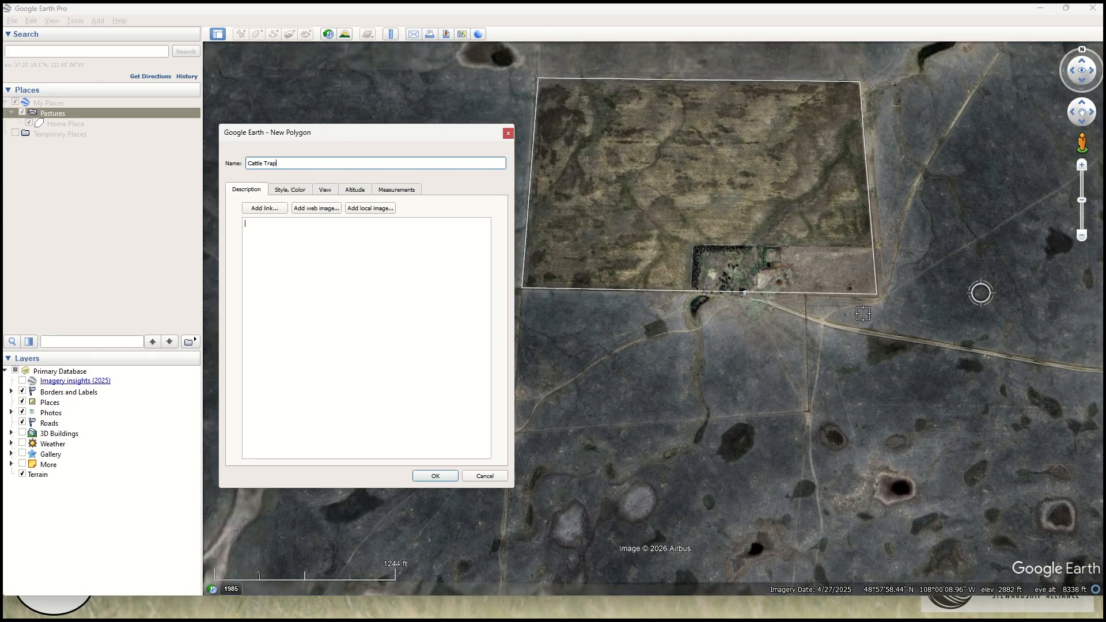
pyautogui.click(549, 292)
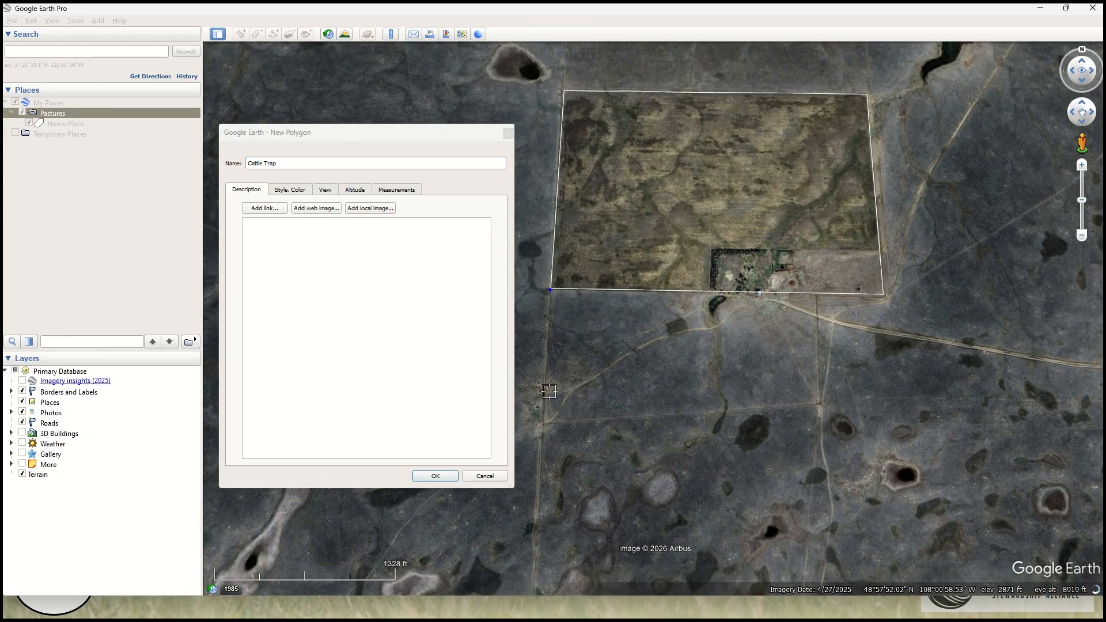
pyautogui.click(543, 427)
pyautogui.click(821, 402)
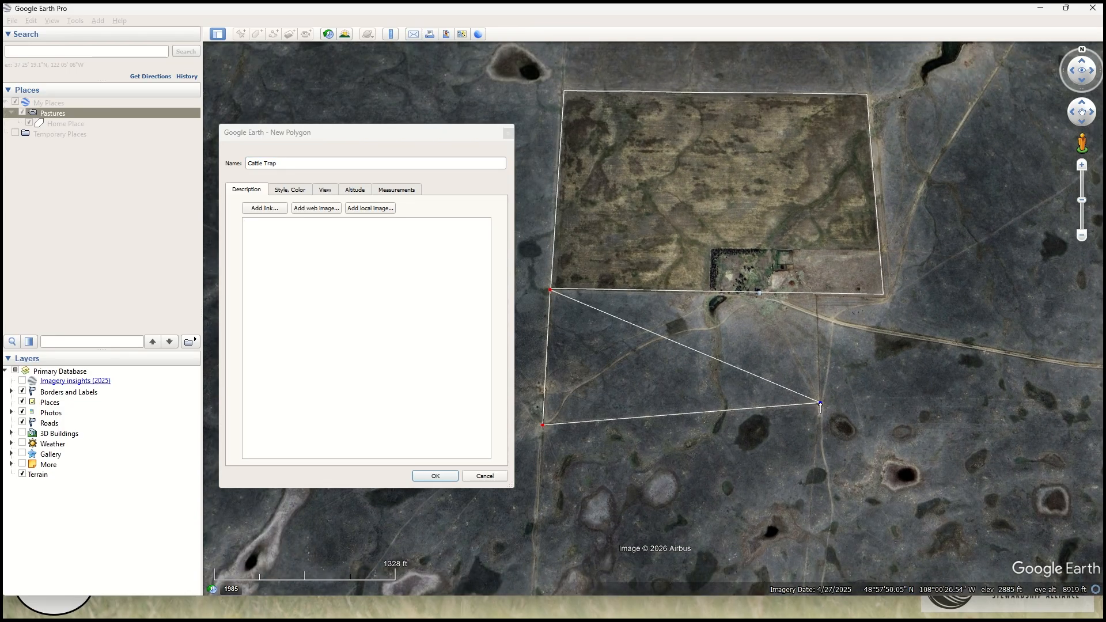
pyautogui.click(813, 292)
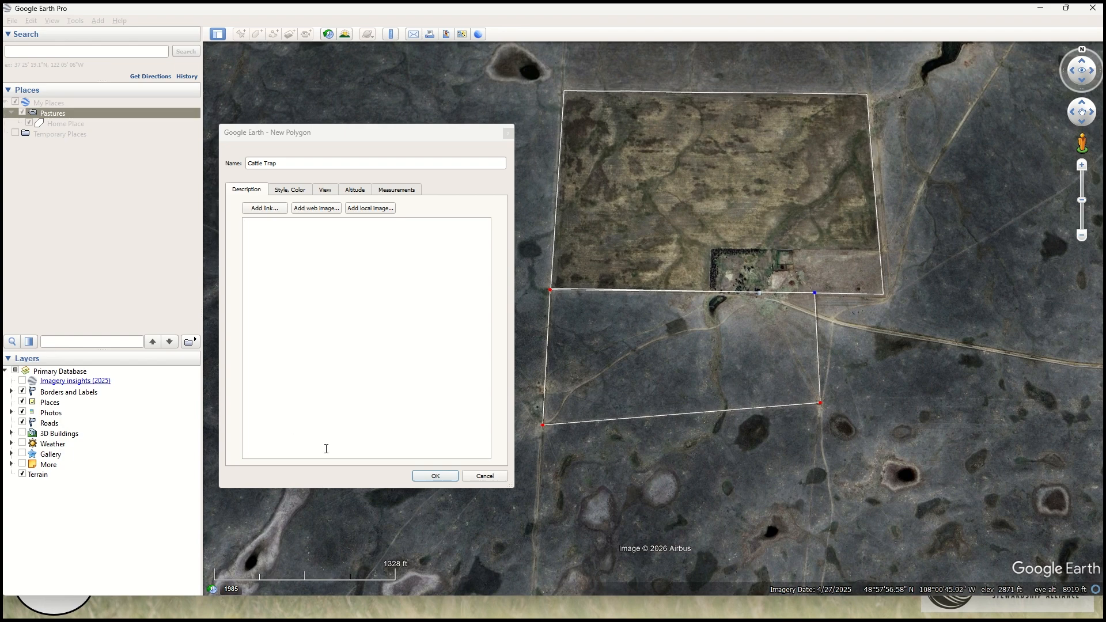
pyautogui.click(435, 476)
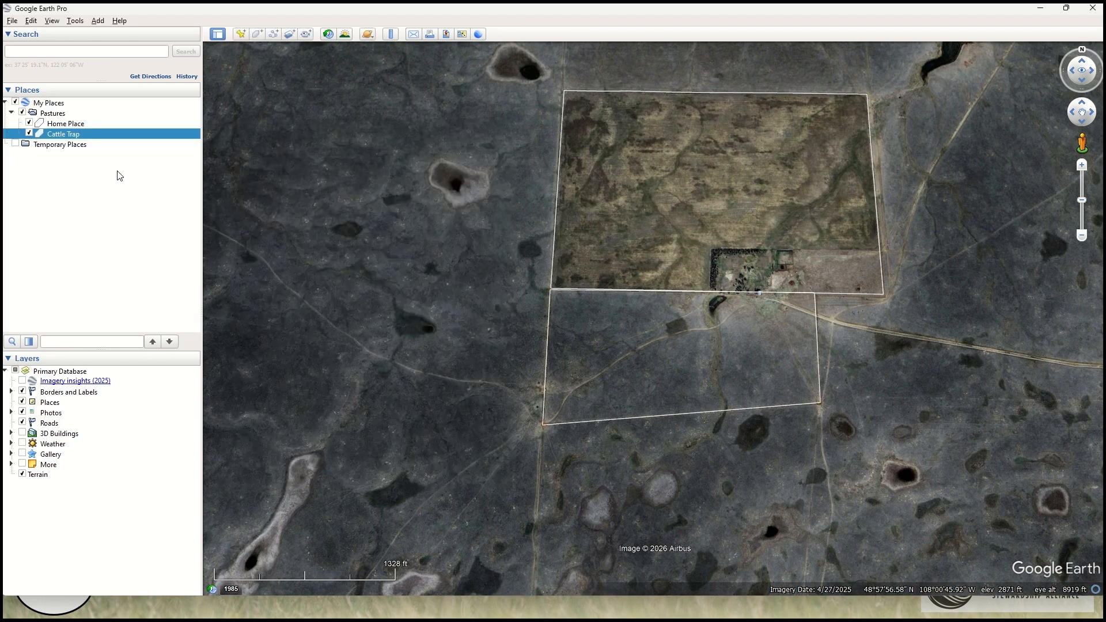
# Step: Add another polygon to the Pastures folder and name it South
pyautogui.click(90, 117)
pyautogui.rightClick(90, 118)
pyautogui.moveTo(109, 122)
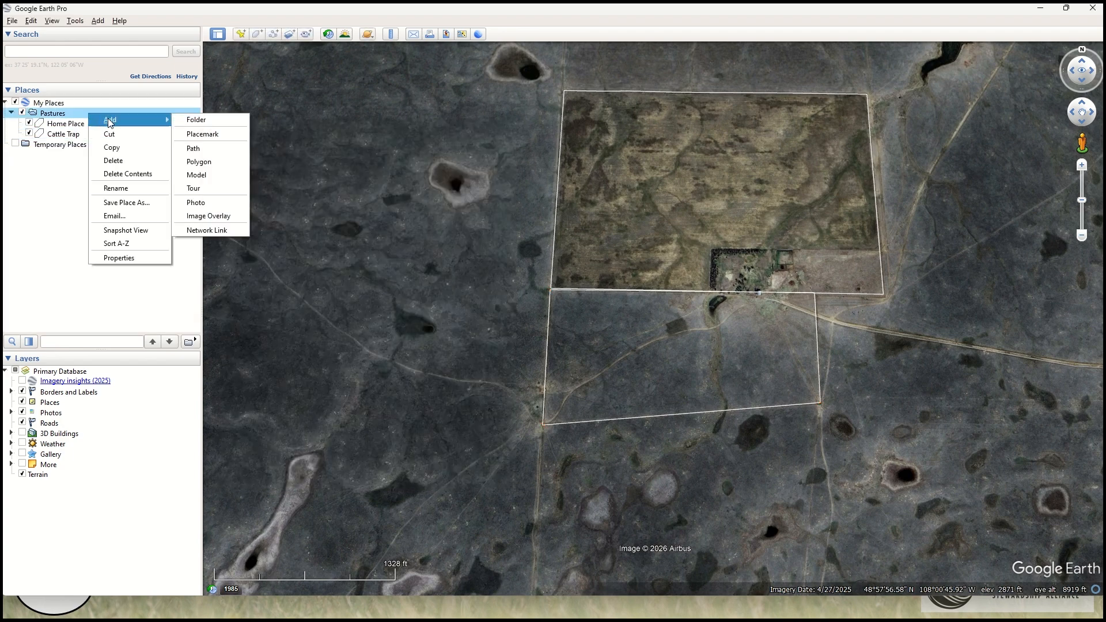
pyautogui.click(213, 163)
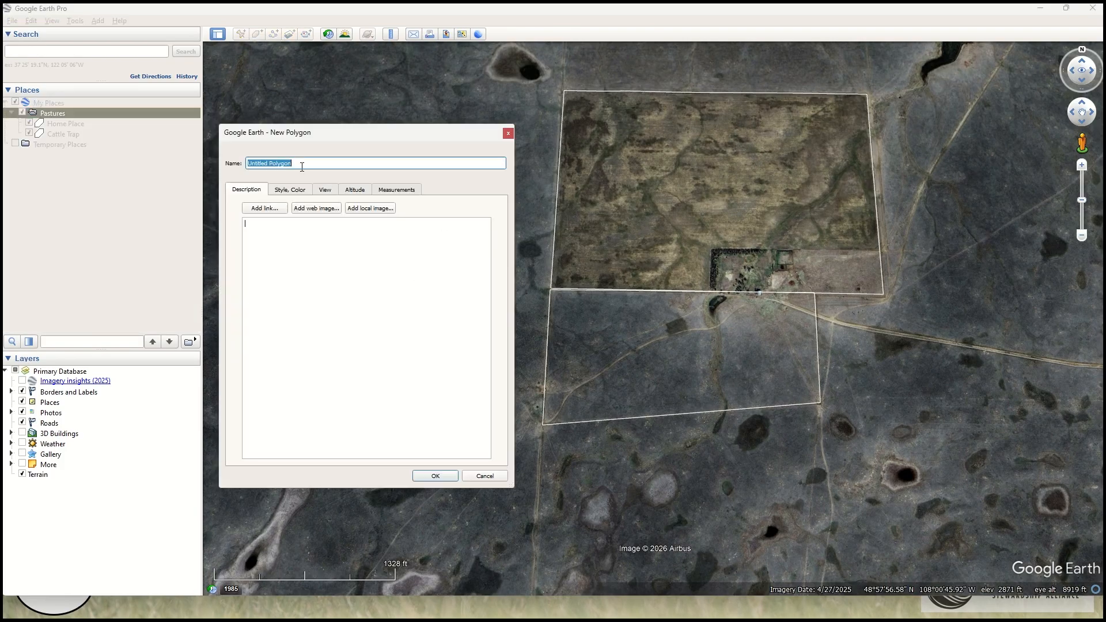
pyautogui.write('South')
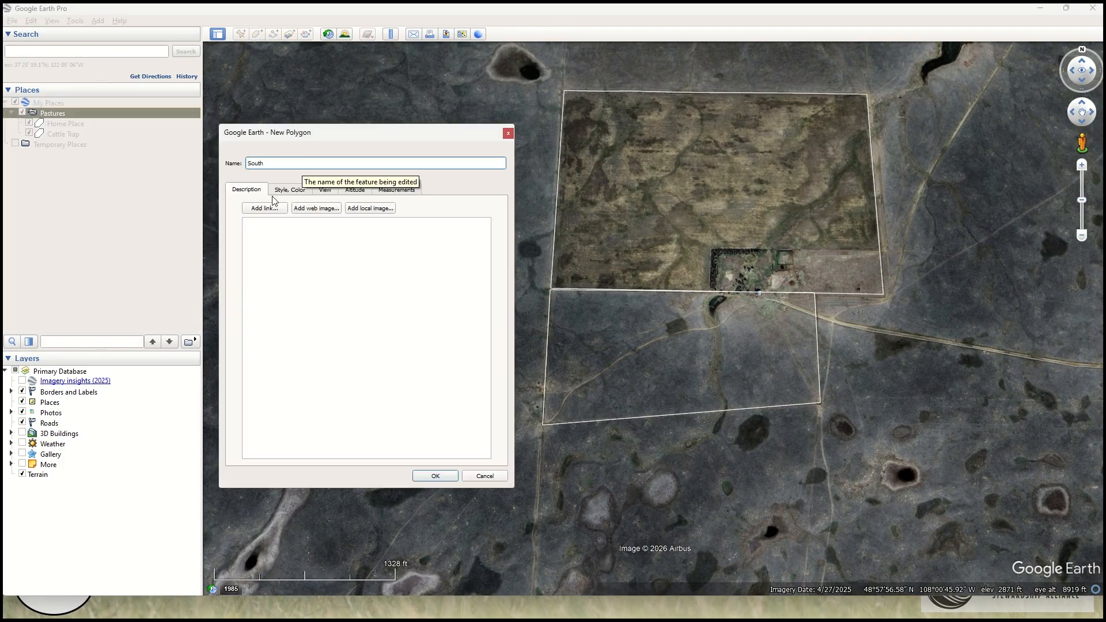
# Step: Outline the four-cornered South pasture from Cattle Trap's southern edge down to the next fence line and save it
pyautogui.scroll(-5, 748, 316)
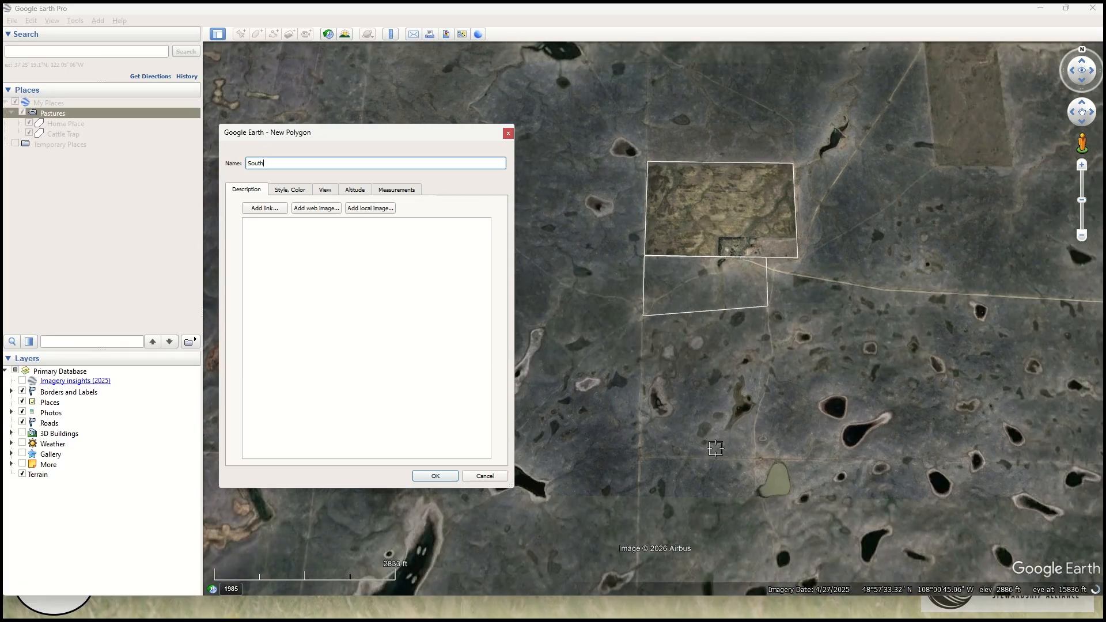
pyautogui.scroll(3, 644, 314)
pyautogui.click(644, 316)
pyautogui.click(634, 546)
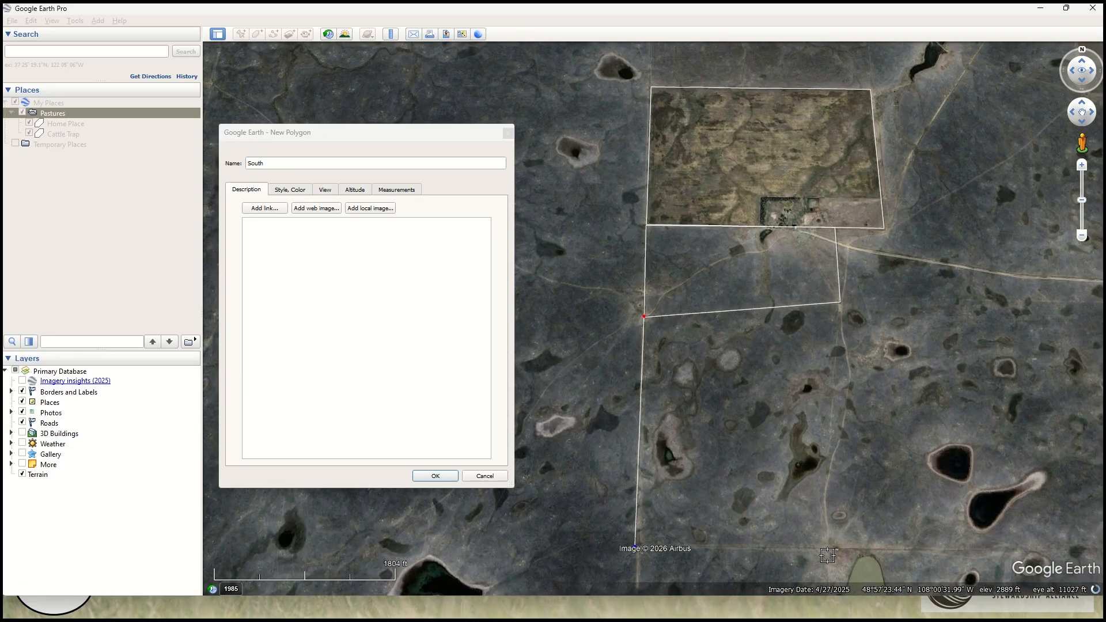
pyautogui.click(837, 546)
pyautogui.click(838, 300)
pyautogui.click(436, 476)
pyautogui.moveTo(593, 333); pyautogui.dragTo(424, 284)
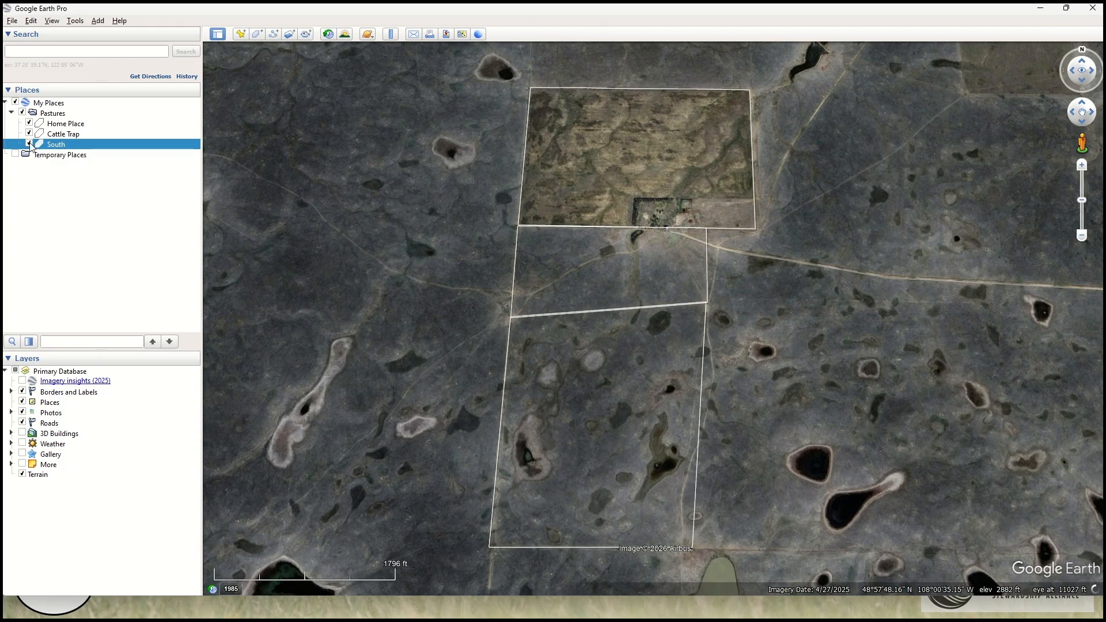
pyautogui.click(65, 136)
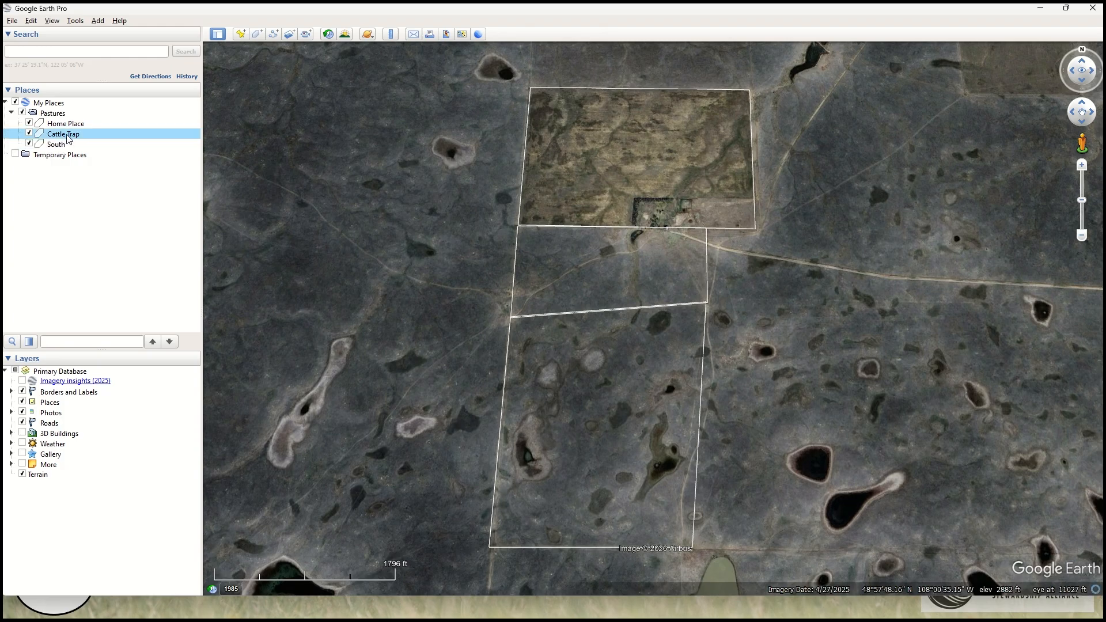
pyautogui.click(67, 116)
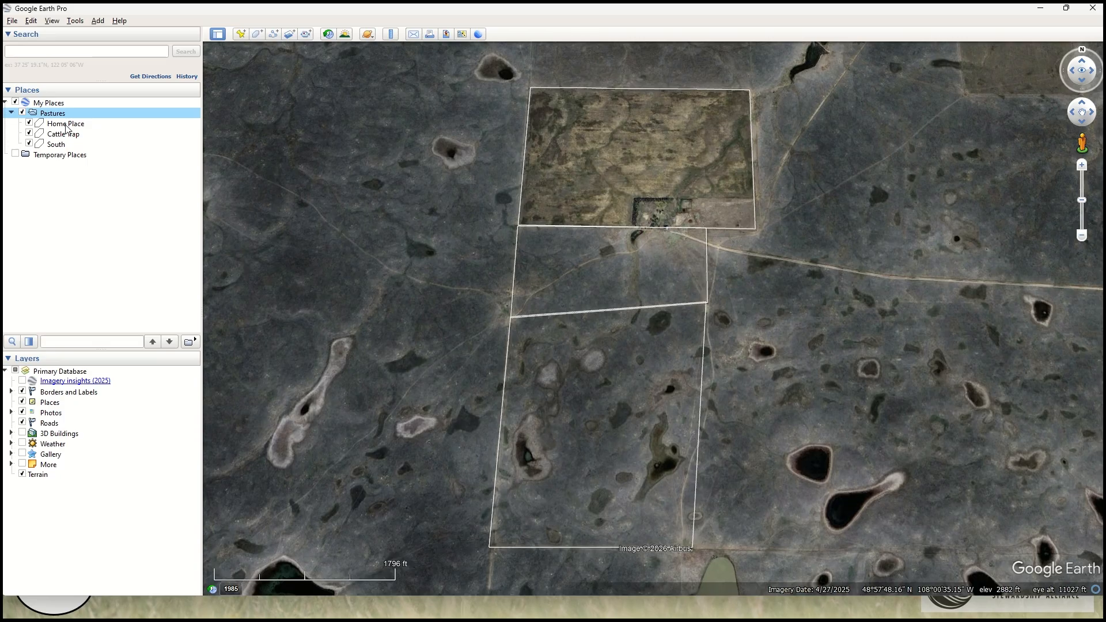
pyautogui.click(67, 124)
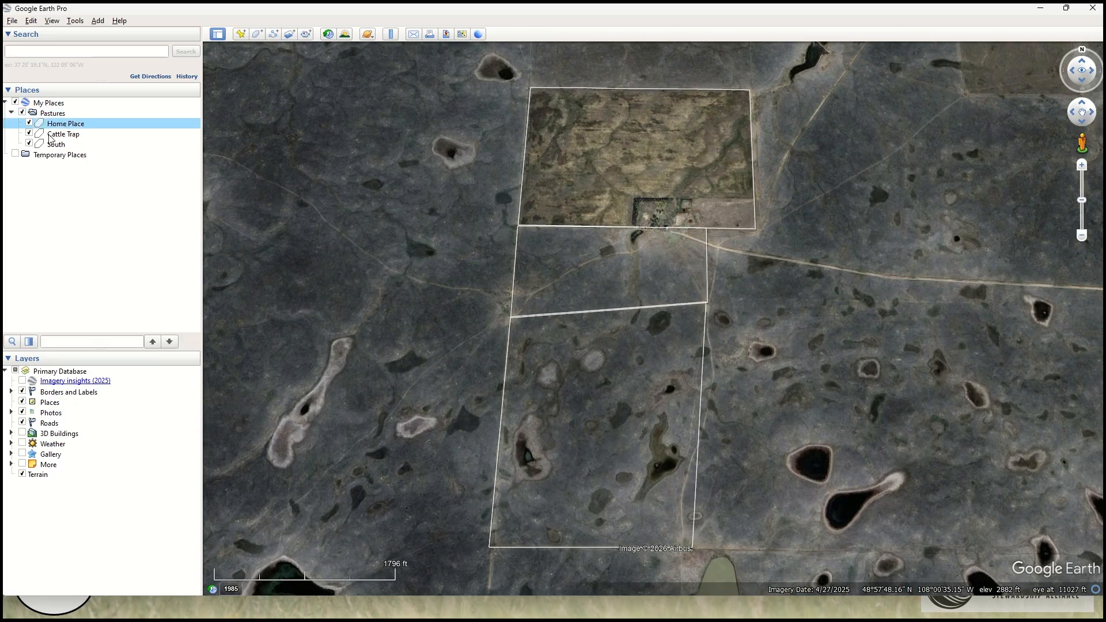
# Step: Add a description to the Cattle Trap polygon with the lines "AUM:" and "Last Graze:", keeping its name as Cattle Trap, and save it
pyautogui.click(57, 134)
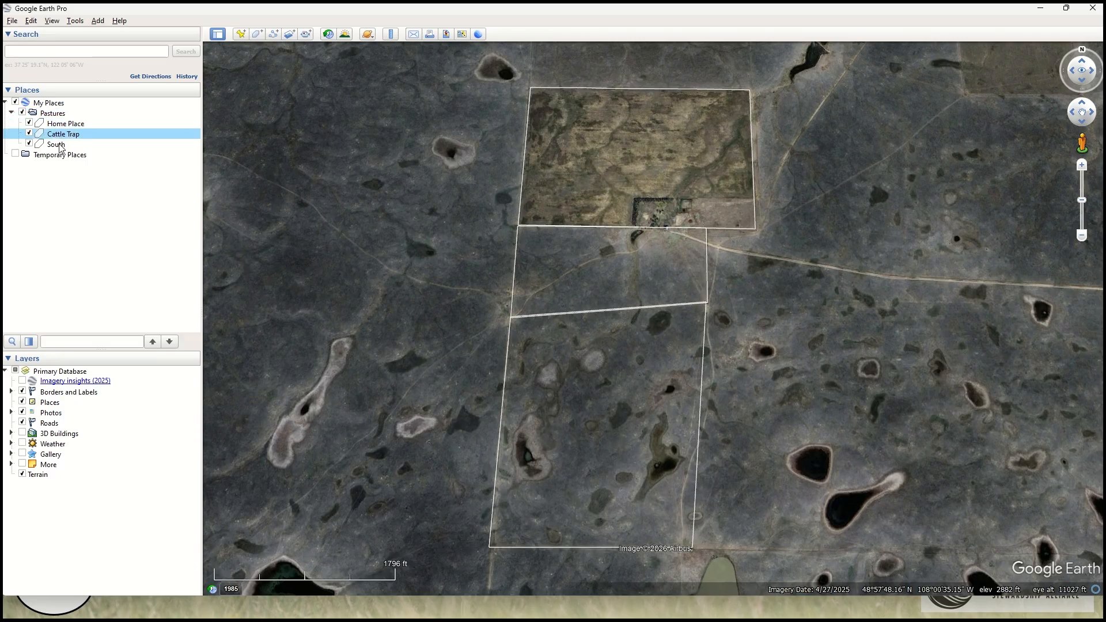
pyautogui.rightClick(64, 139)
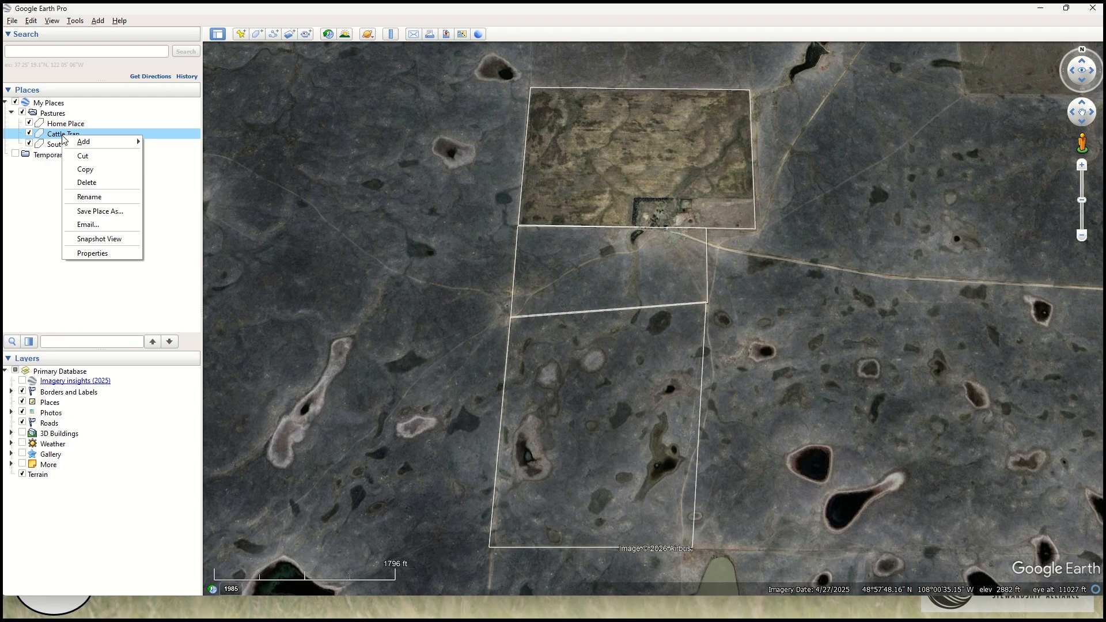
pyautogui.click(93, 254)
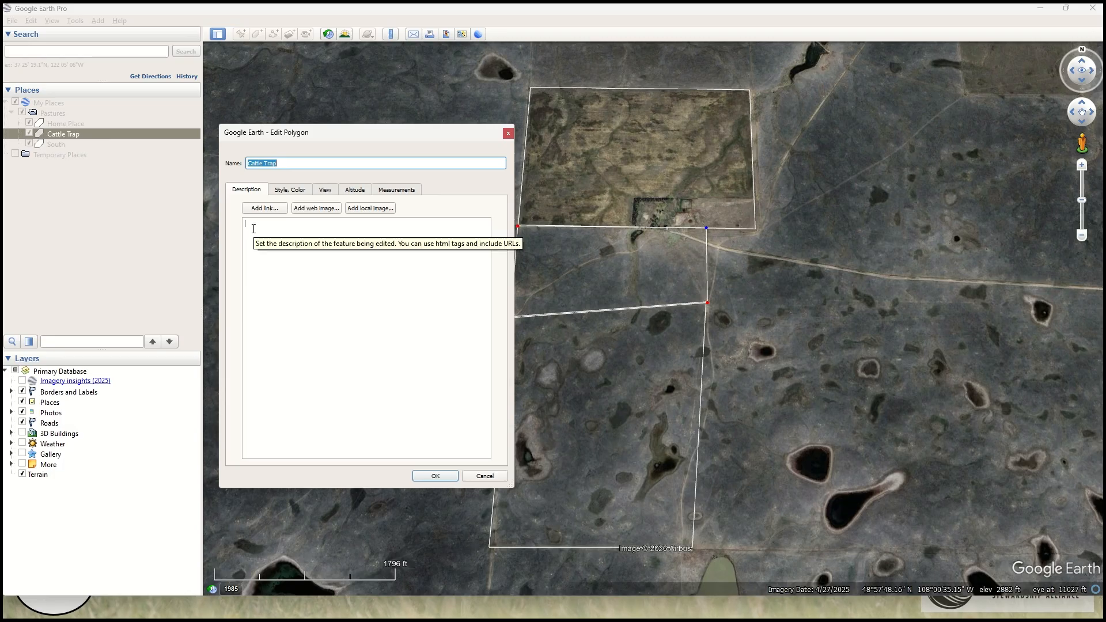
pyautogui.write('AUM:')
pyautogui.click(264, 258)
pyautogui.click(276, 163)
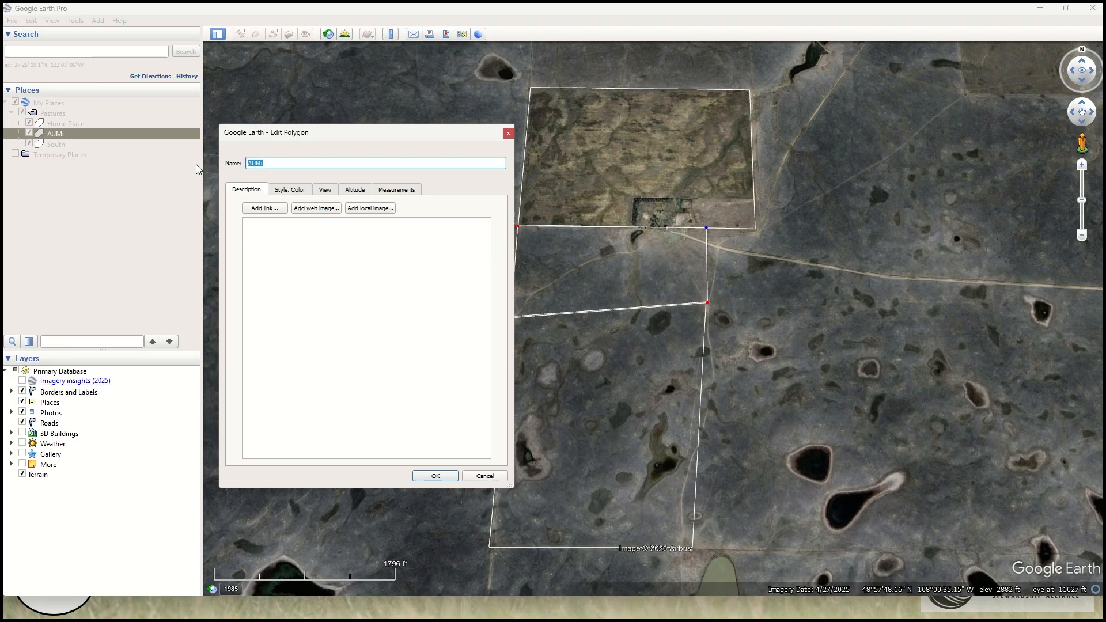
pyautogui.write('Cattle Trap')
pyautogui.click(280, 238)
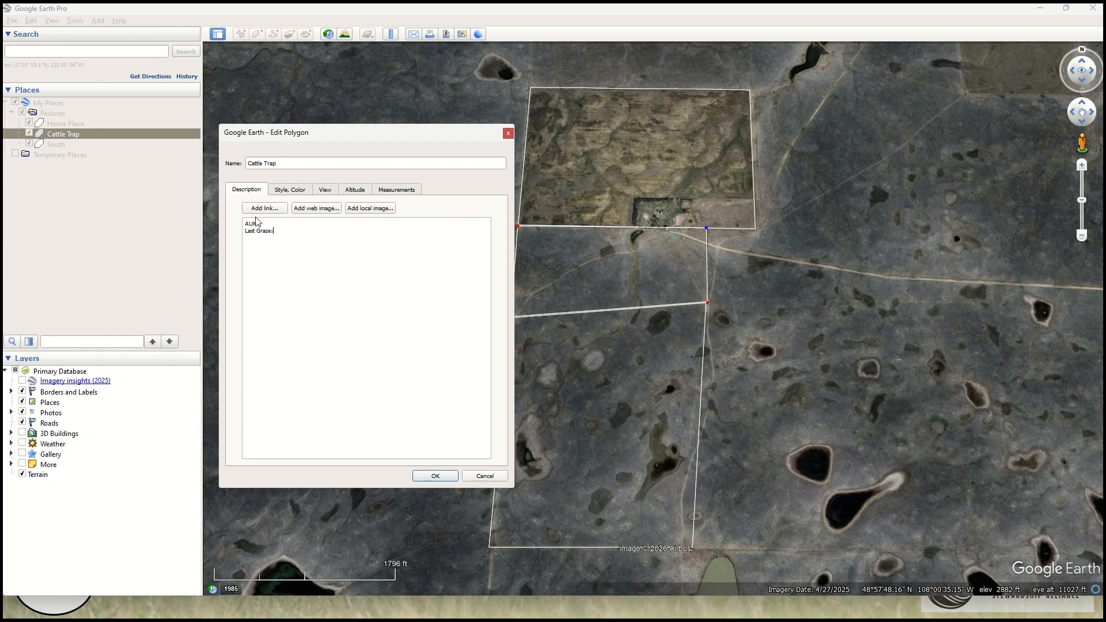
pyautogui.click(436, 476)
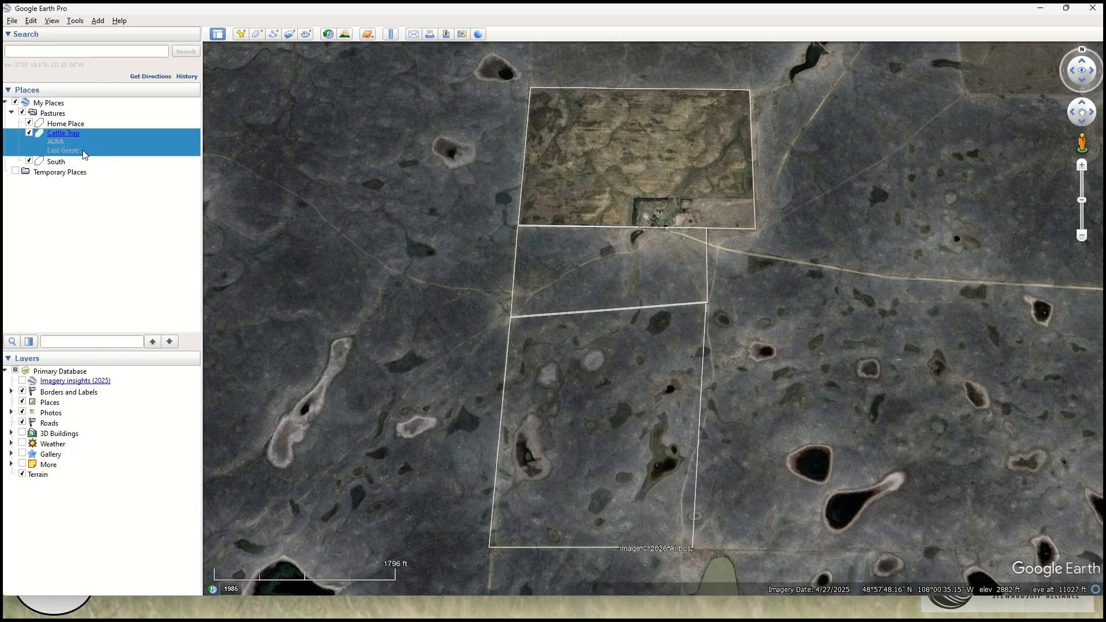
pyautogui.click(77, 229)
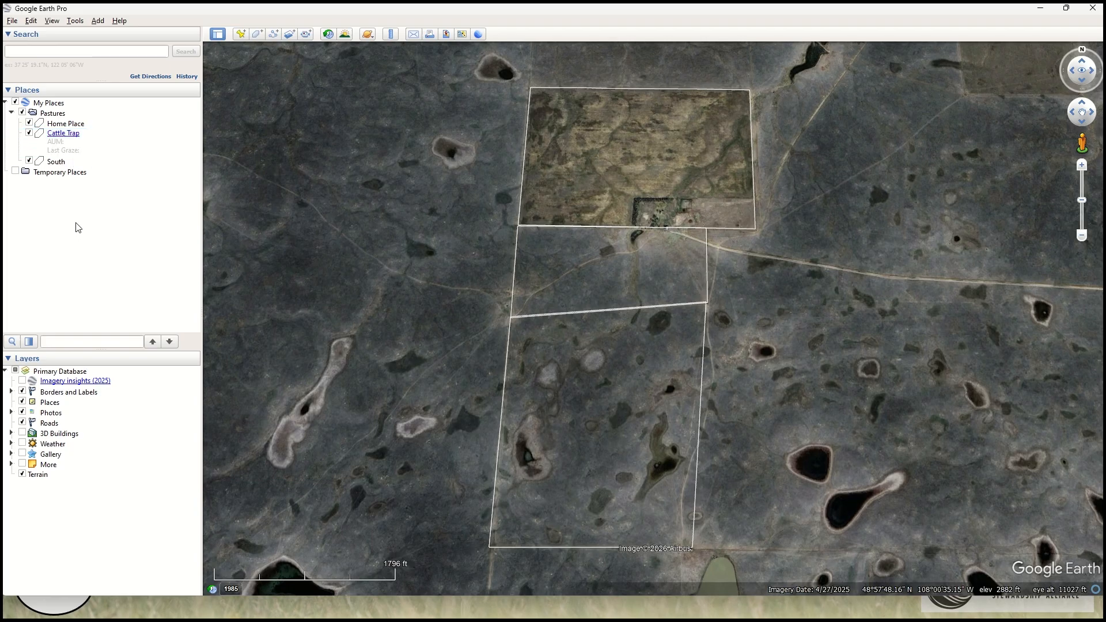
# Step: Create a new folder named Tanks under My Places
pyautogui.click(57, 103)
pyautogui.rightClick(58, 105)
pyautogui.moveTo(80, 105)
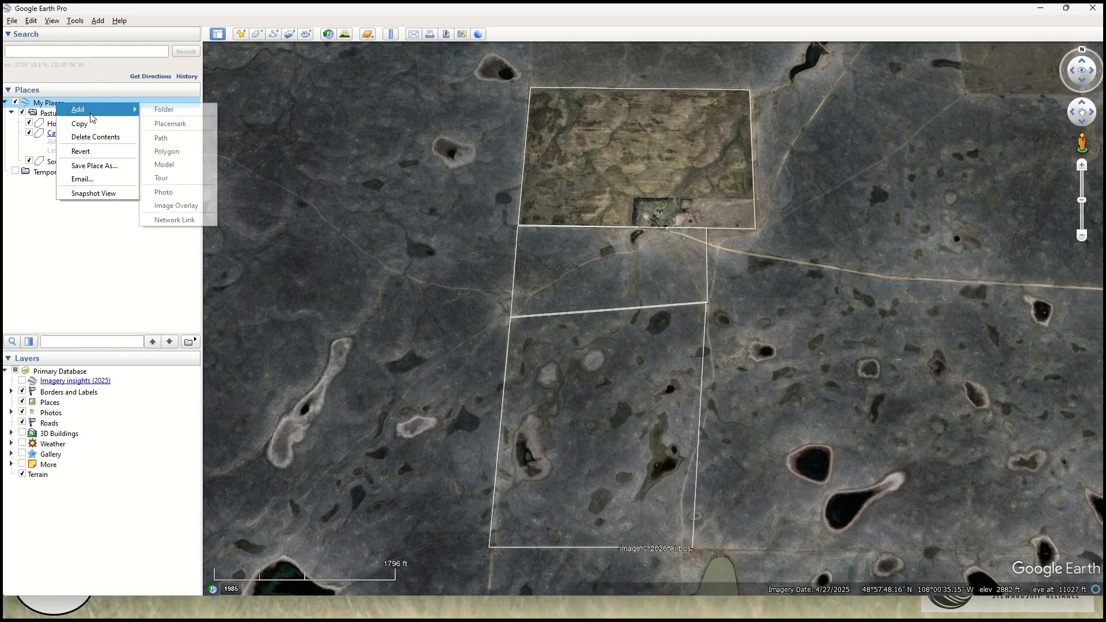
pyautogui.click(177, 113)
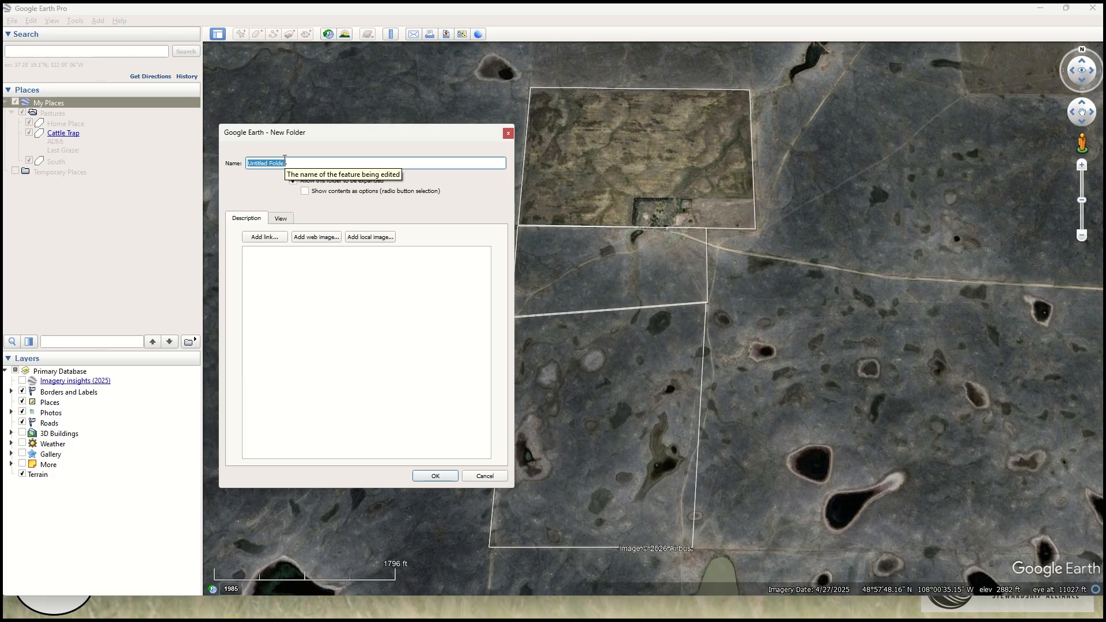
pyautogui.write('Tanks')
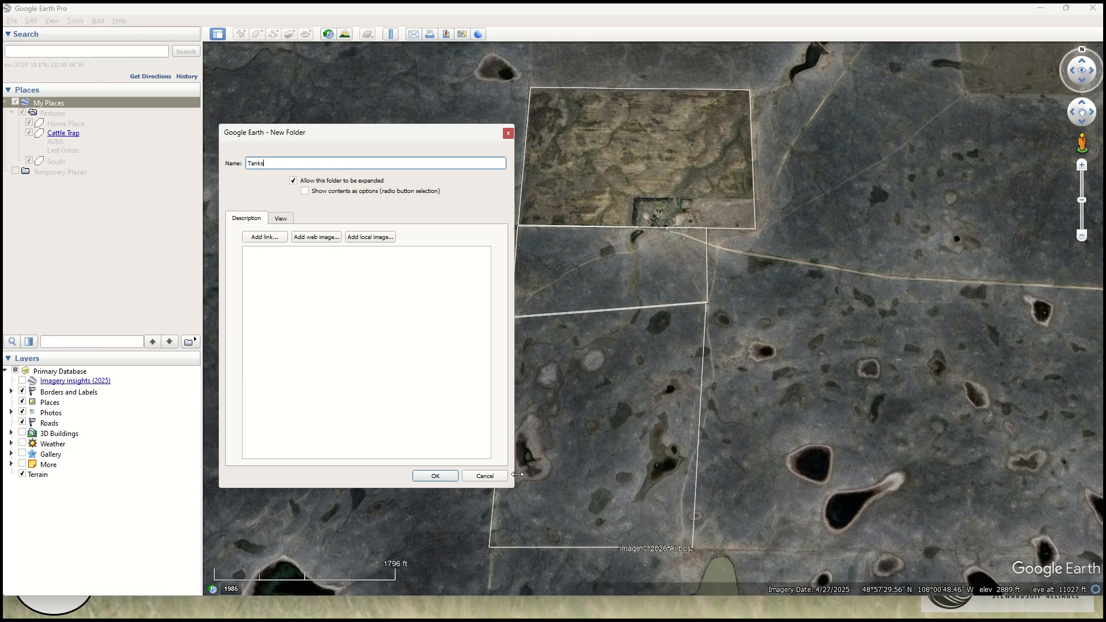
pyautogui.click(432, 478)
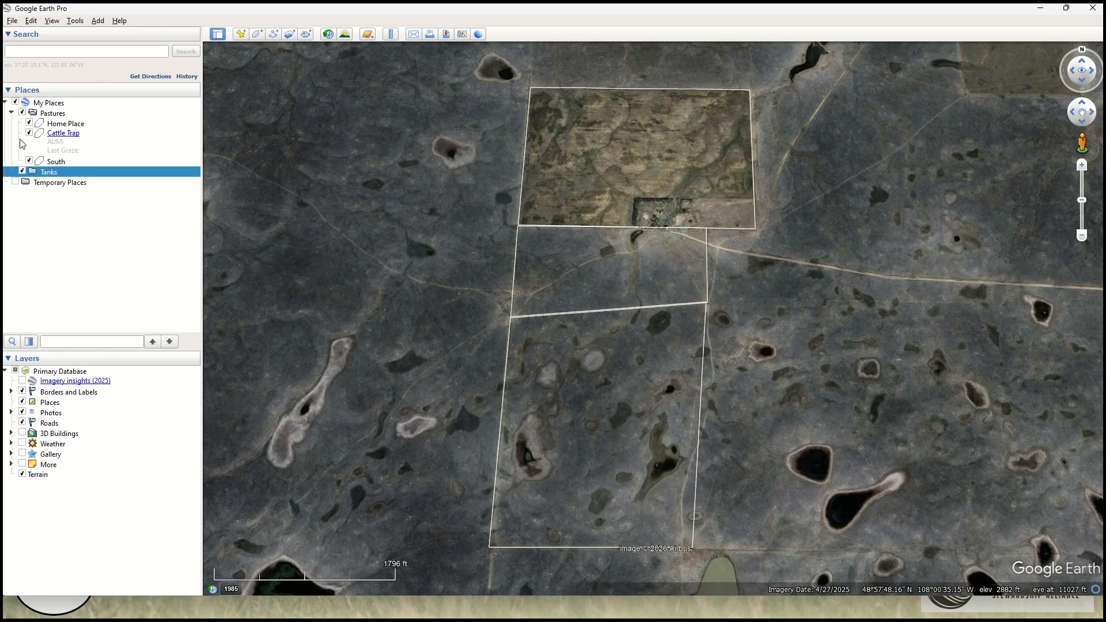
# Step: Add a new placemark to the Tanks folder and give it the blank green paddle icon
pyautogui.rightClick(77, 172)
pyautogui.moveTo(121, 182)
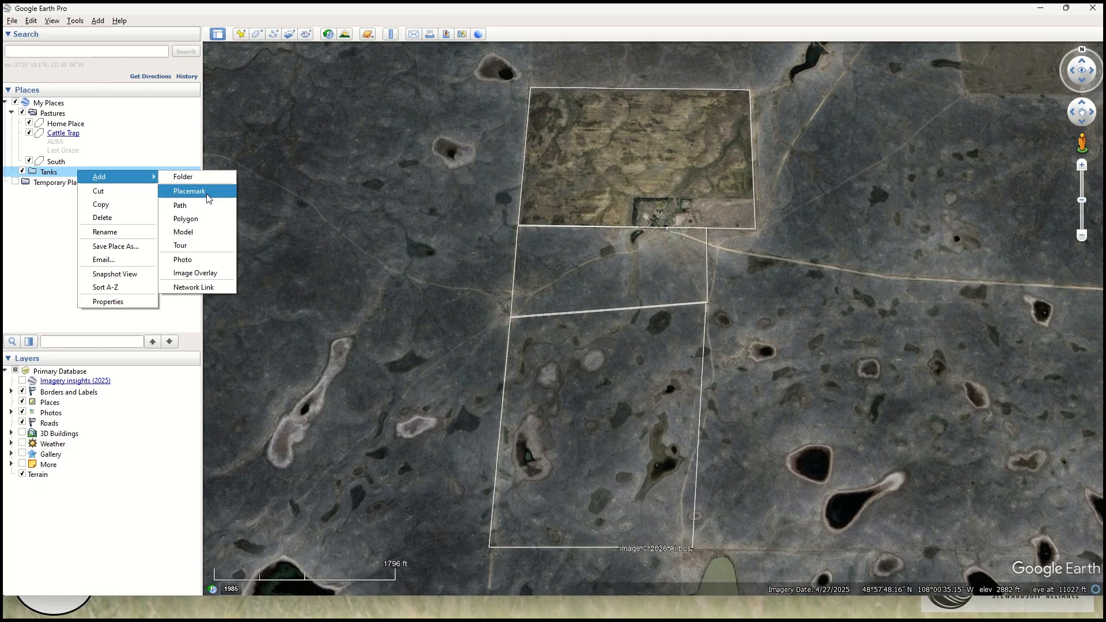
pyautogui.click(208, 191)
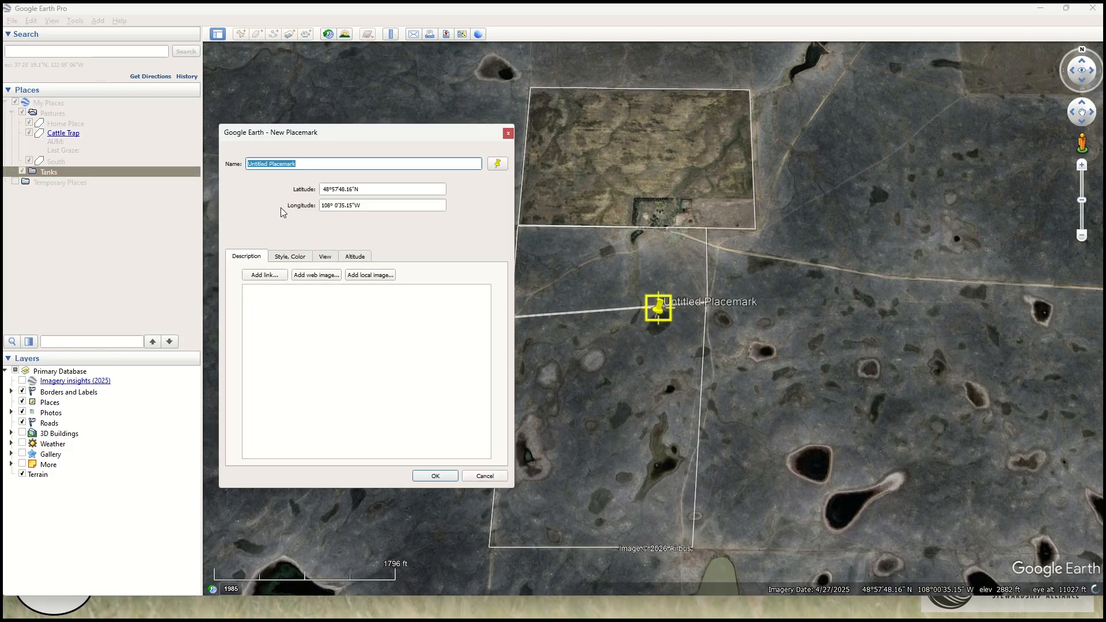
pyautogui.click(497, 165)
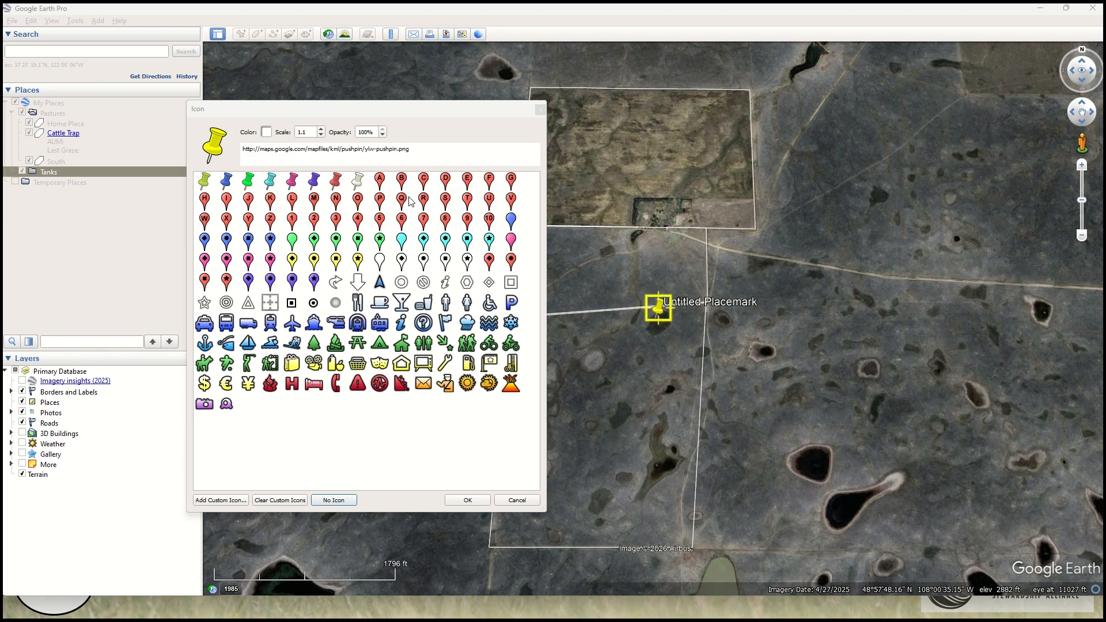
pyautogui.click(293, 245)
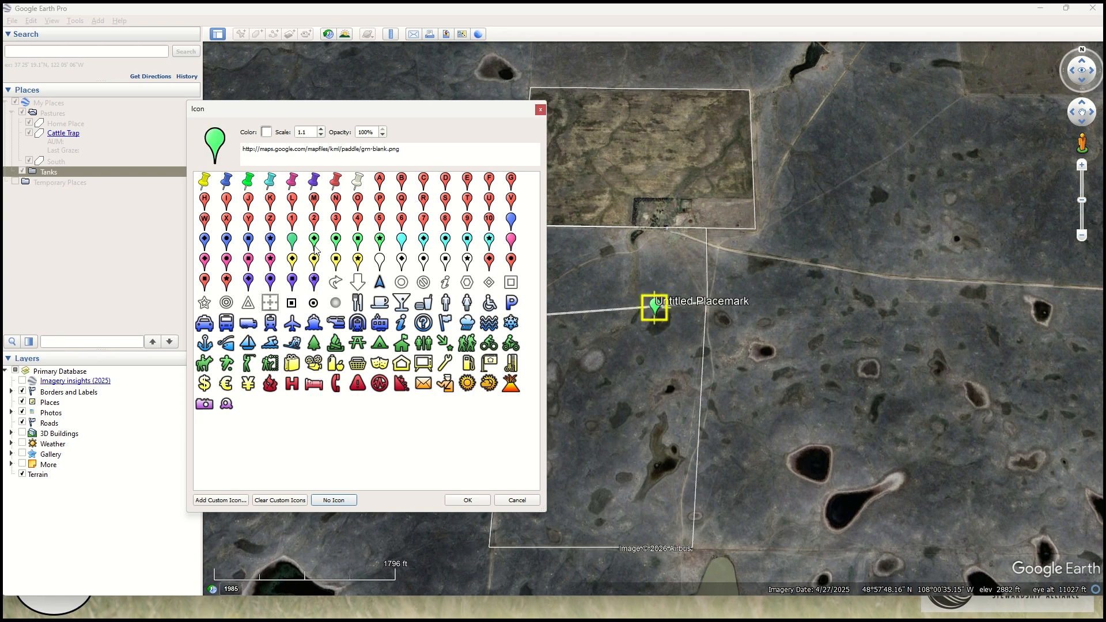
pyautogui.click(467, 501)
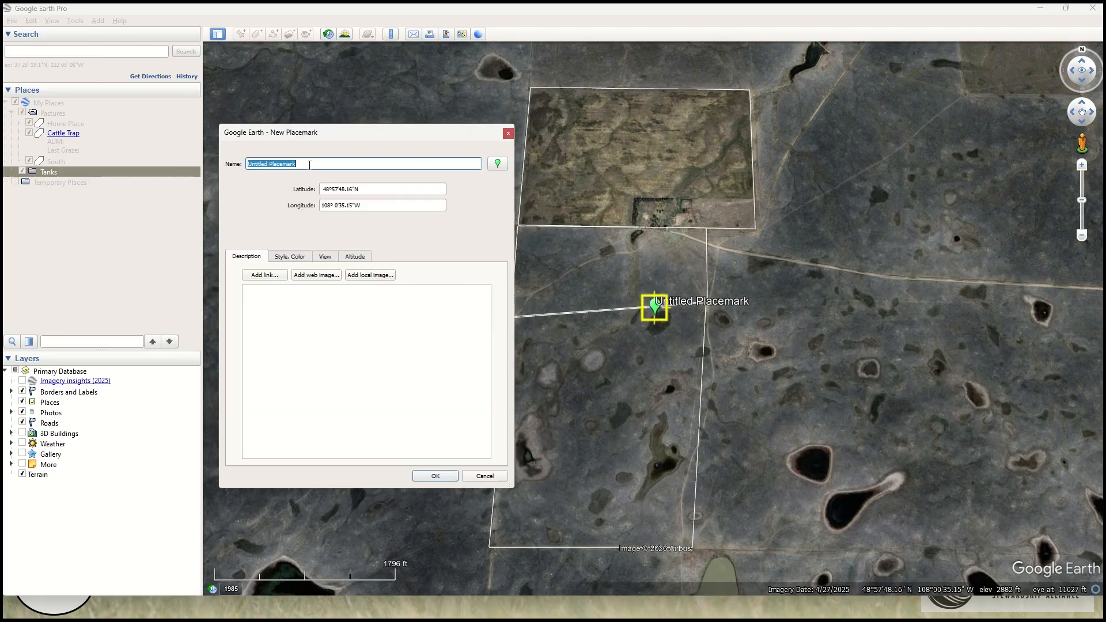
# Step: Position the placemark just east of the corrals in Home Place, name it Winter Tank and save it
pyautogui.moveTo(659, 313); pyautogui.dragTo(692, 221)
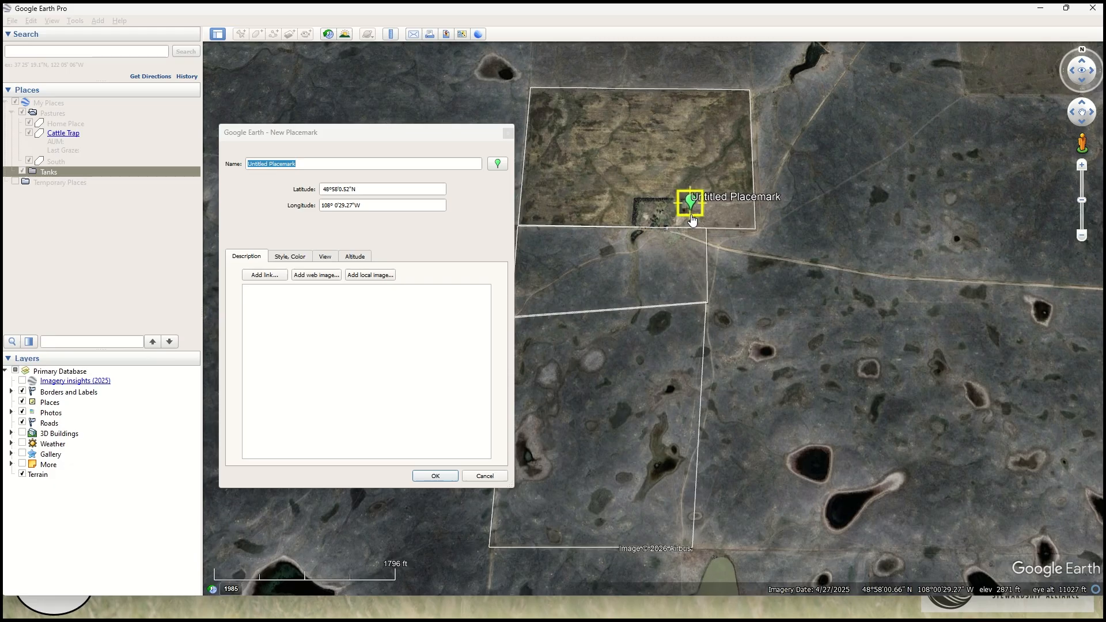
pyautogui.scroll(3, 692, 219)
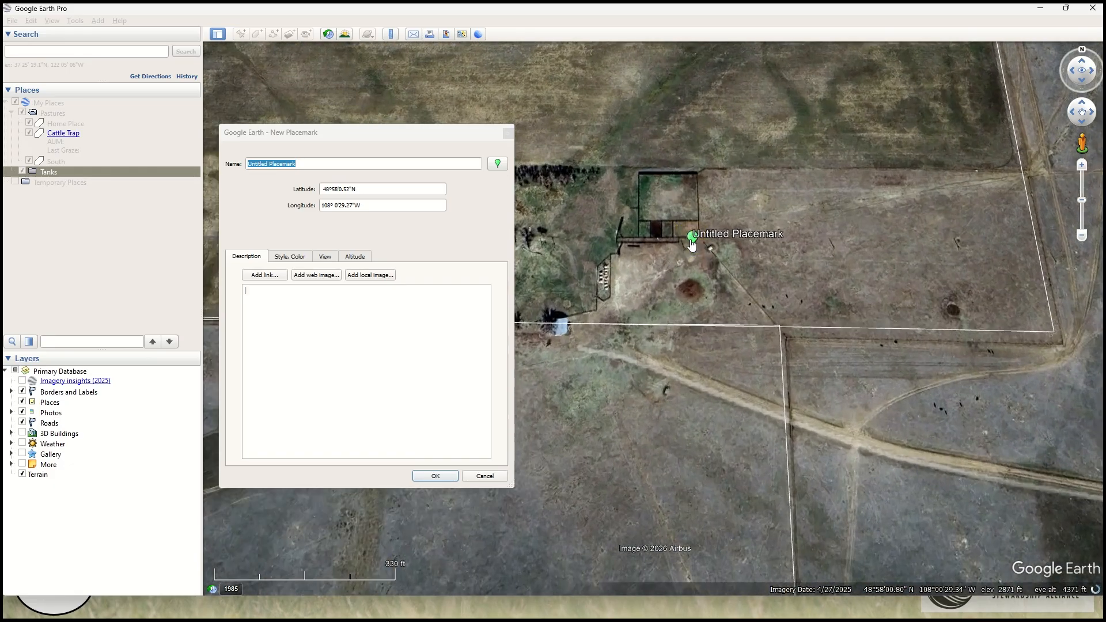
pyautogui.moveTo(694, 237); pyautogui.dragTo(712, 254)
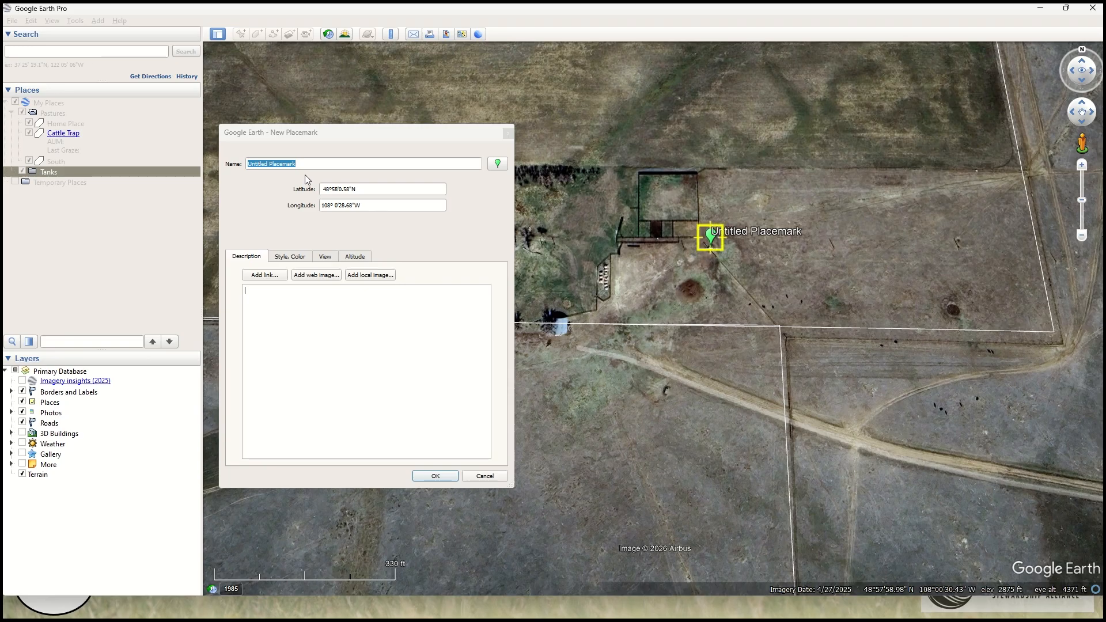
pyautogui.write('Winter Tank')
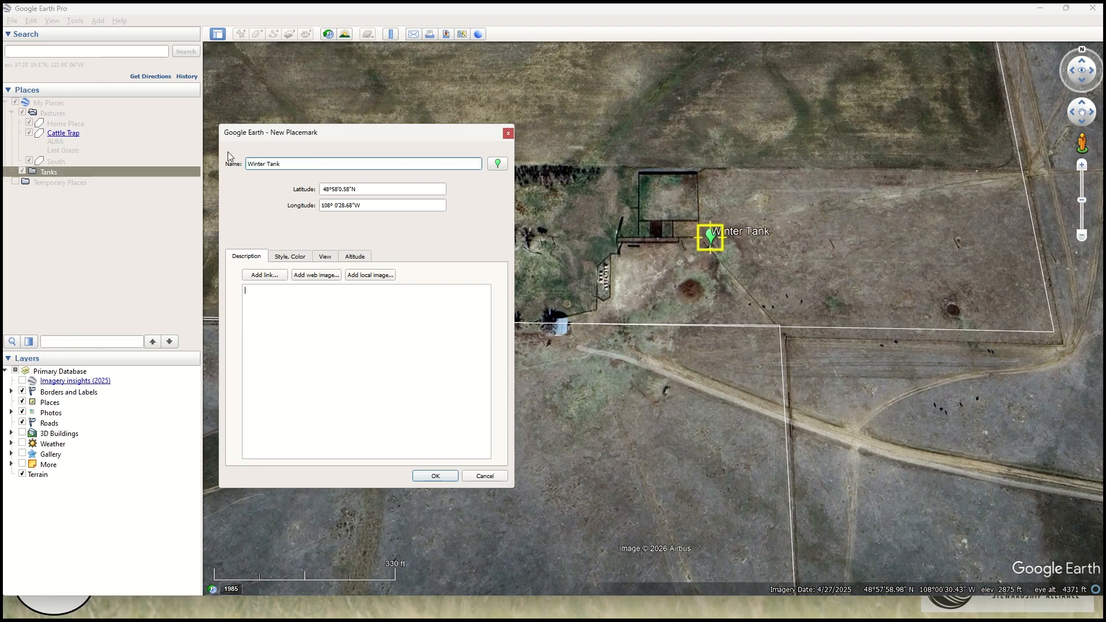
pyautogui.click(432, 479)
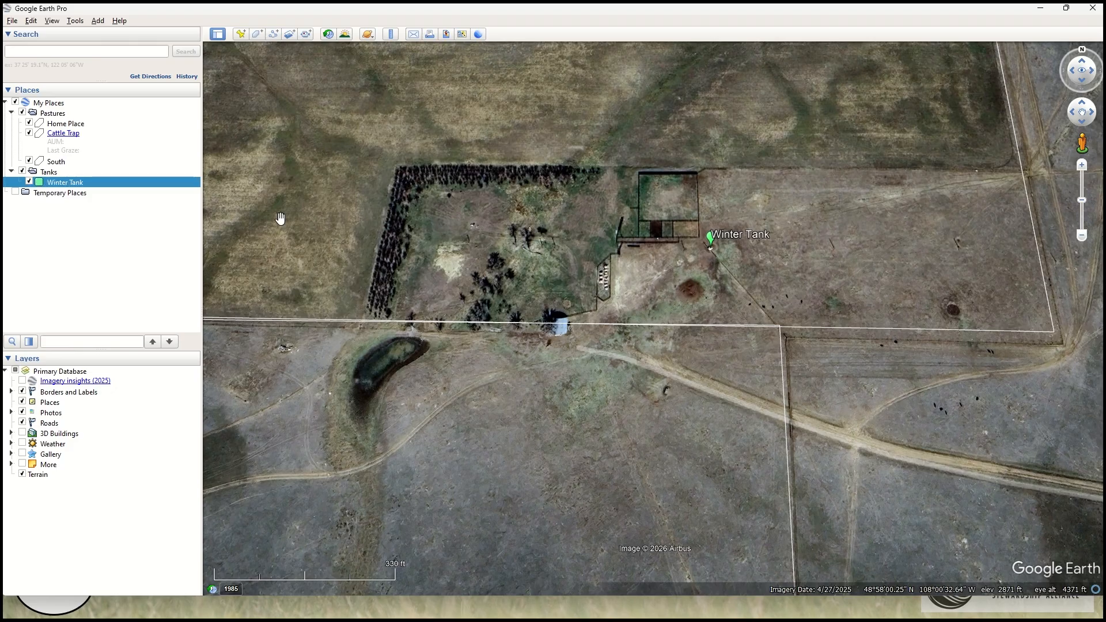
# Step: Add a second placemark named Tank to the Tanks folder, place it on Cattle Trap's western fence line near the trail junction, and save it
pyautogui.scroll(-5, 516, 306)
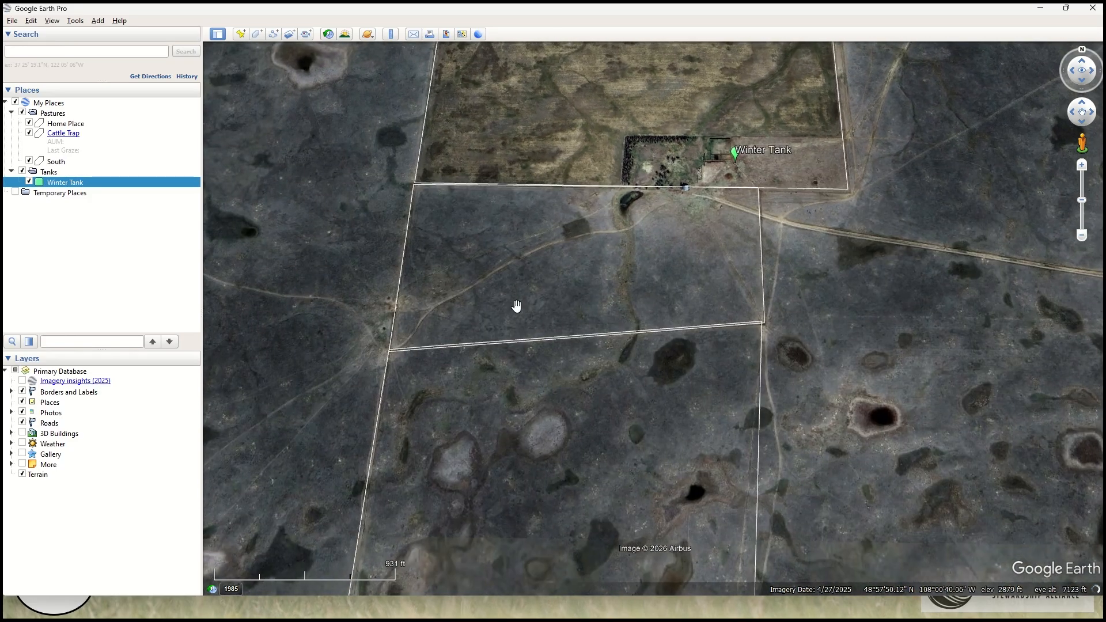
pyautogui.rightClick(51, 172)
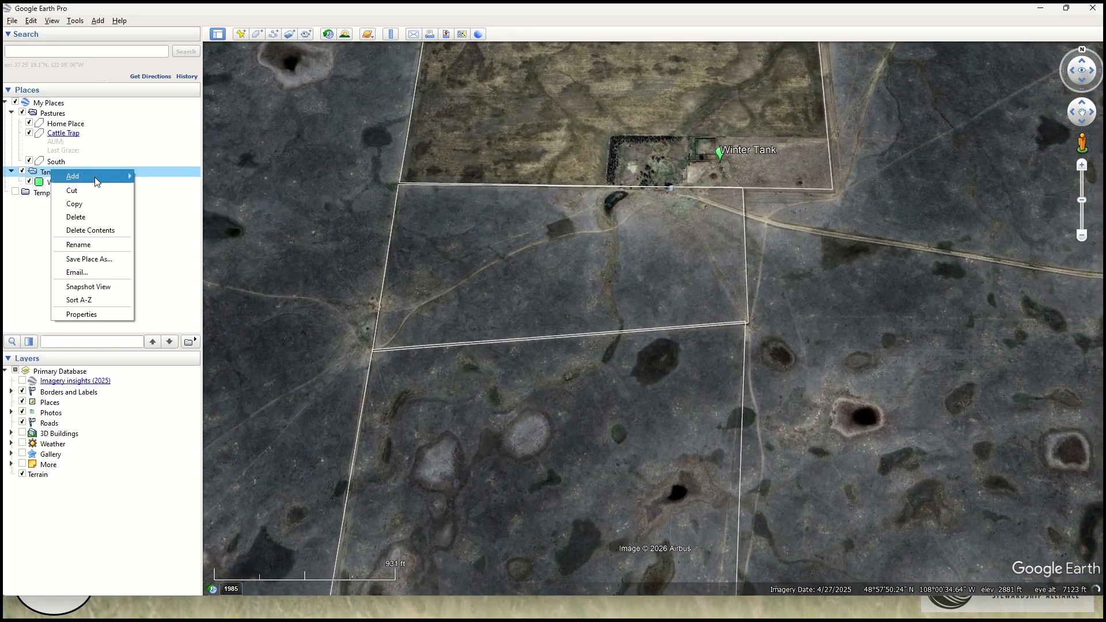
pyautogui.moveTo(96, 176)
pyautogui.click(226, 190)
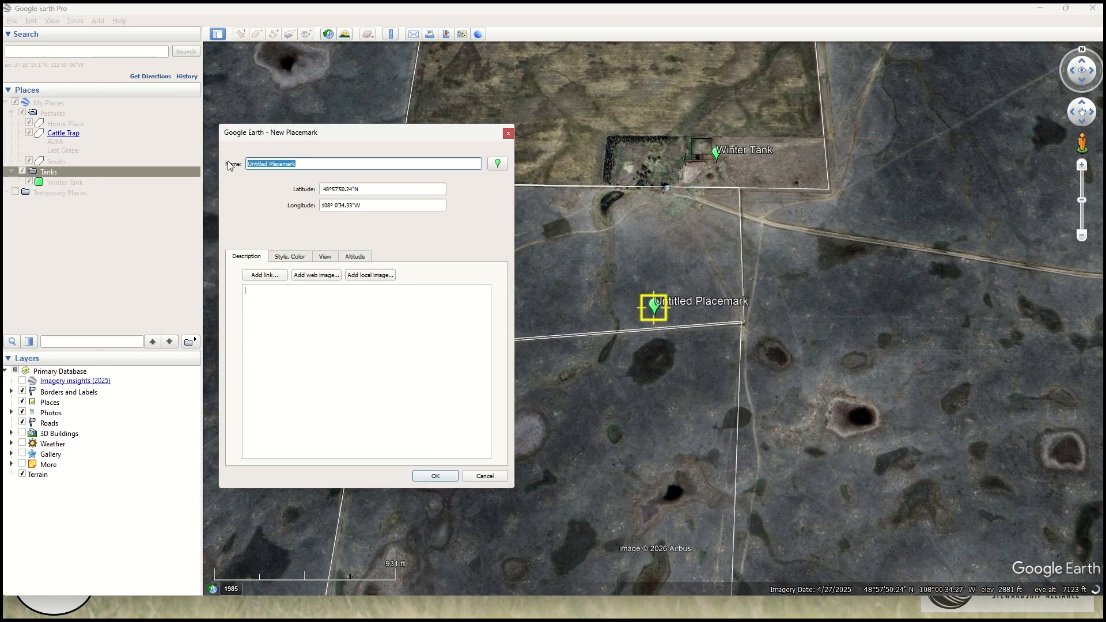
pyautogui.write('Tank')
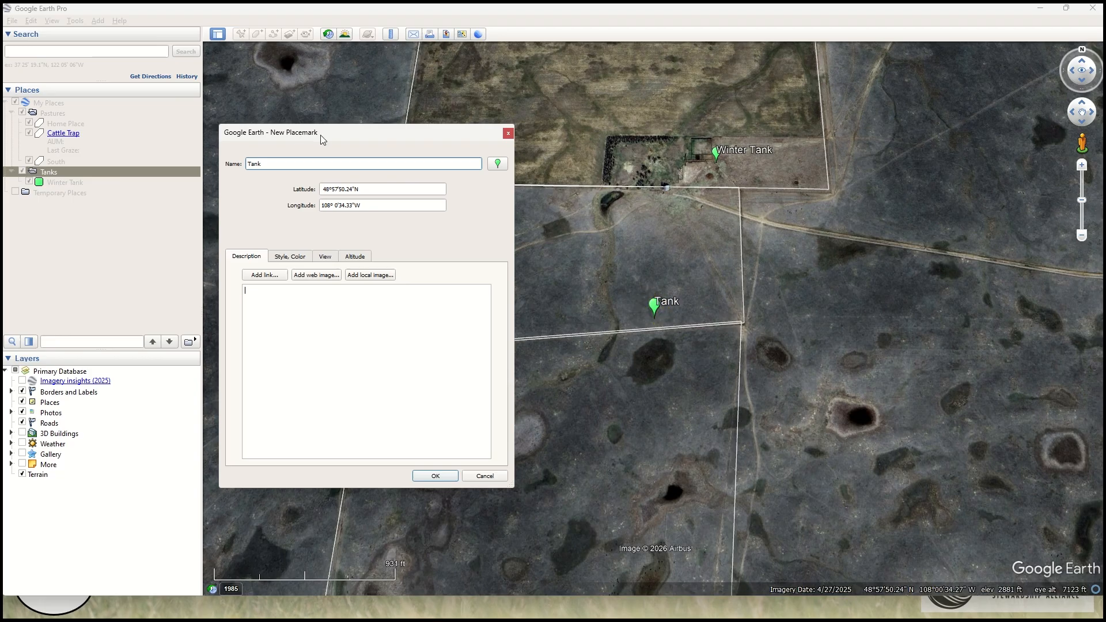
pyautogui.moveTo(345, 139); pyautogui.dragTo(859, 155)
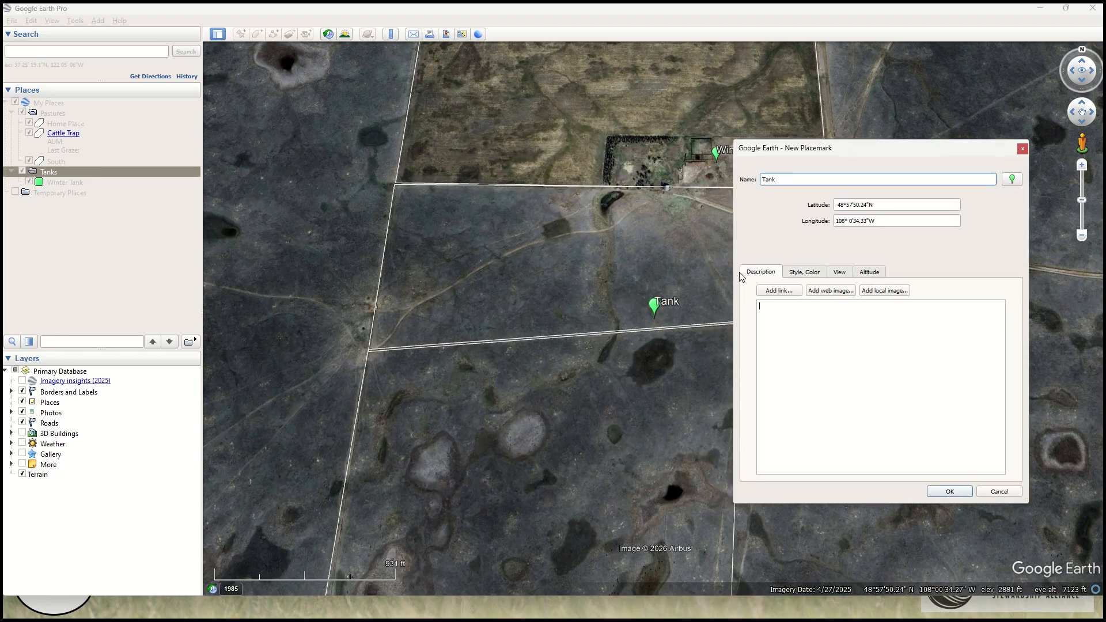
pyautogui.moveTo(652, 314); pyautogui.dragTo(376, 311)
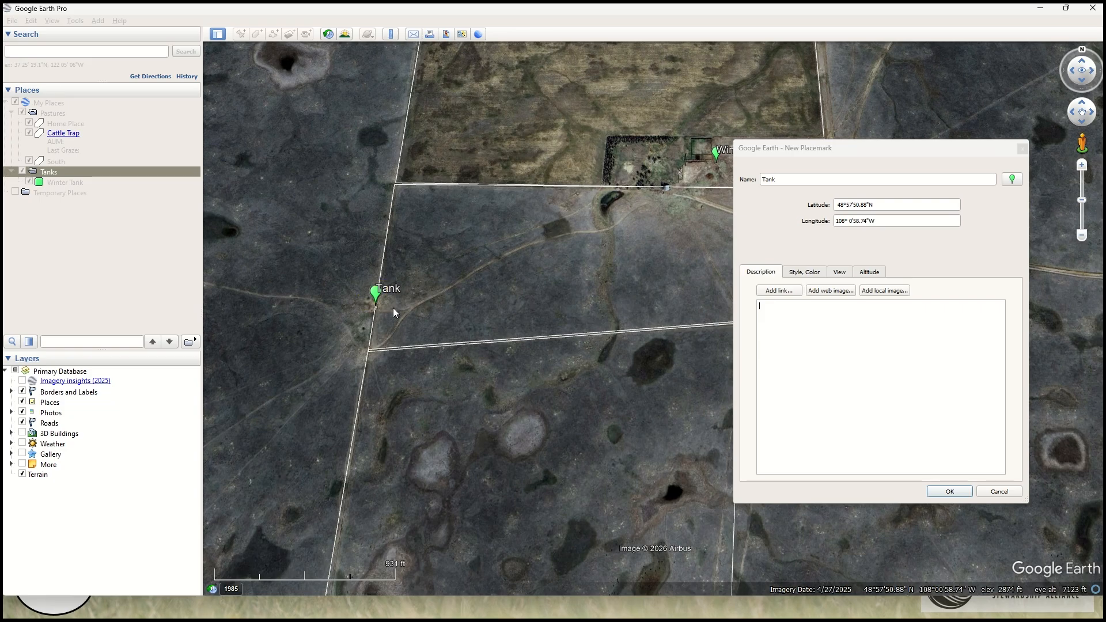
pyautogui.moveTo(846, 151); pyautogui.dragTo(799, 147)
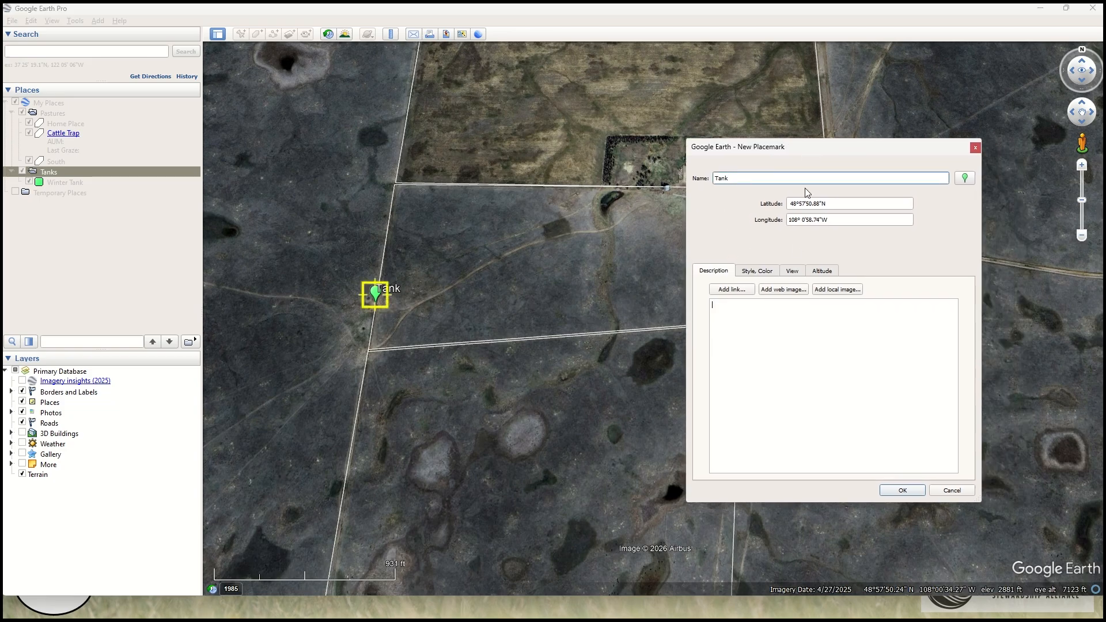
pyautogui.click(903, 490)
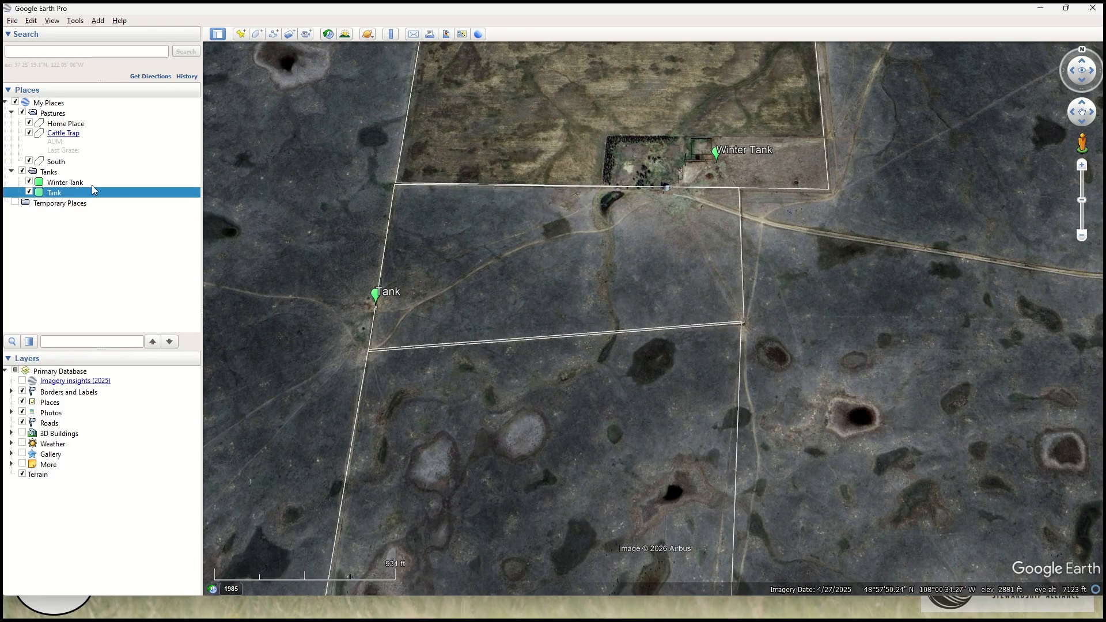
pyautogui.click(64, 172)
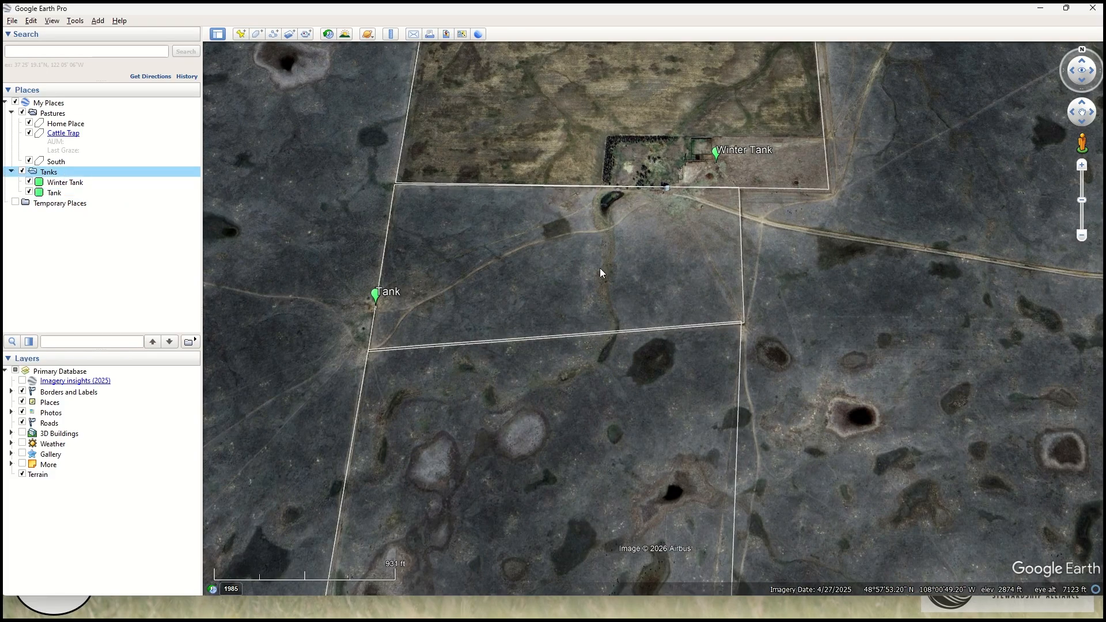
pyautogui.click(62, 114)
pyautogui.rightClick(64, 115)
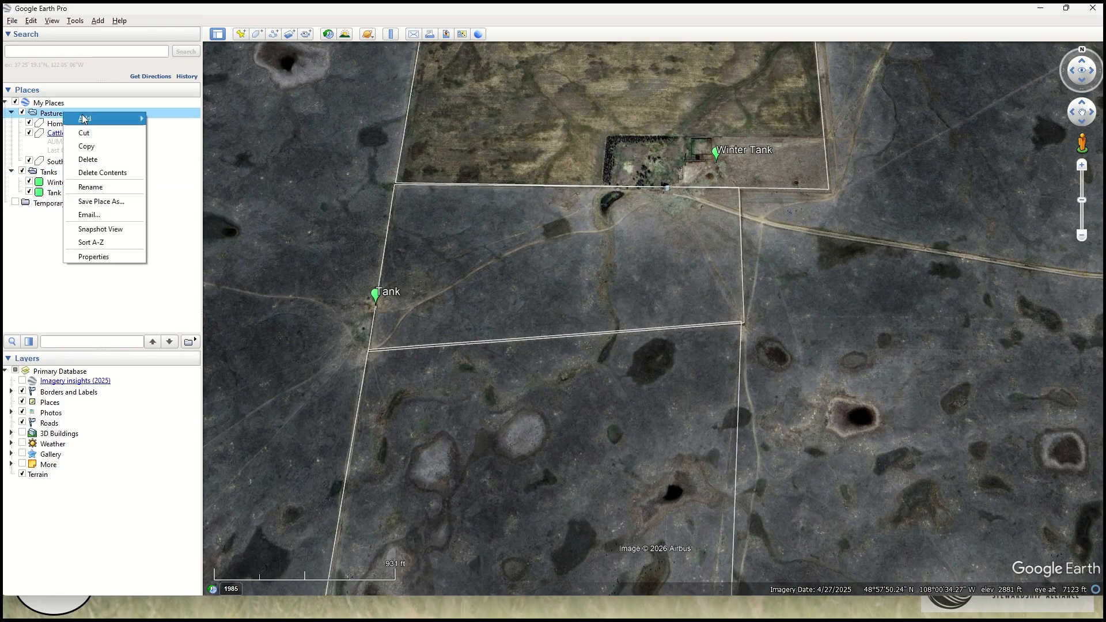
pyautogui.moveTo(92, 118)
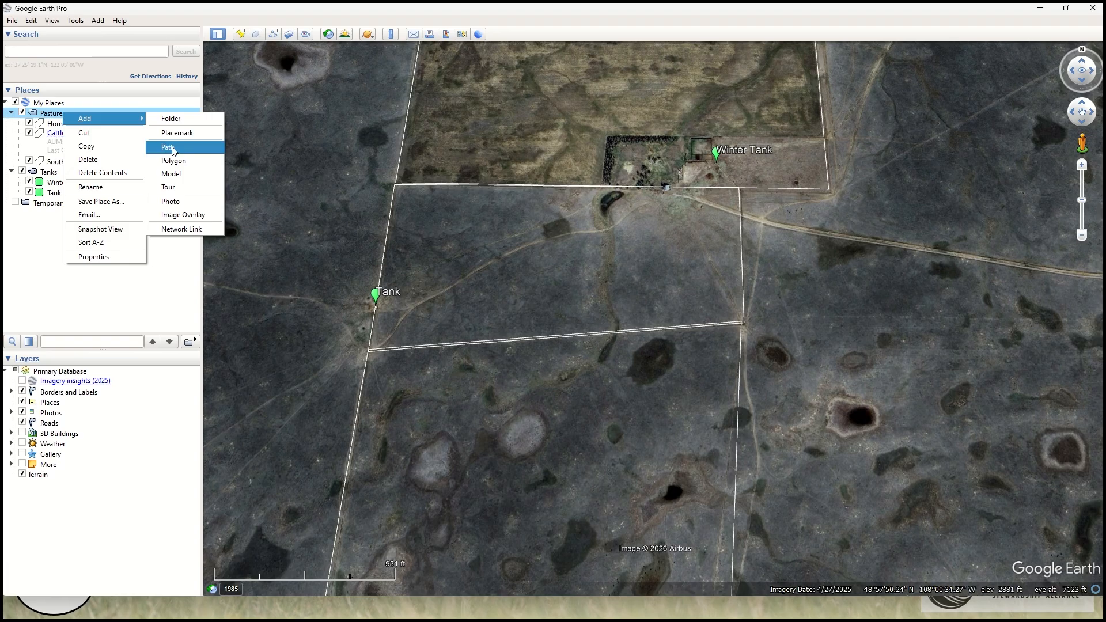
pyautogui.click(77, 272)
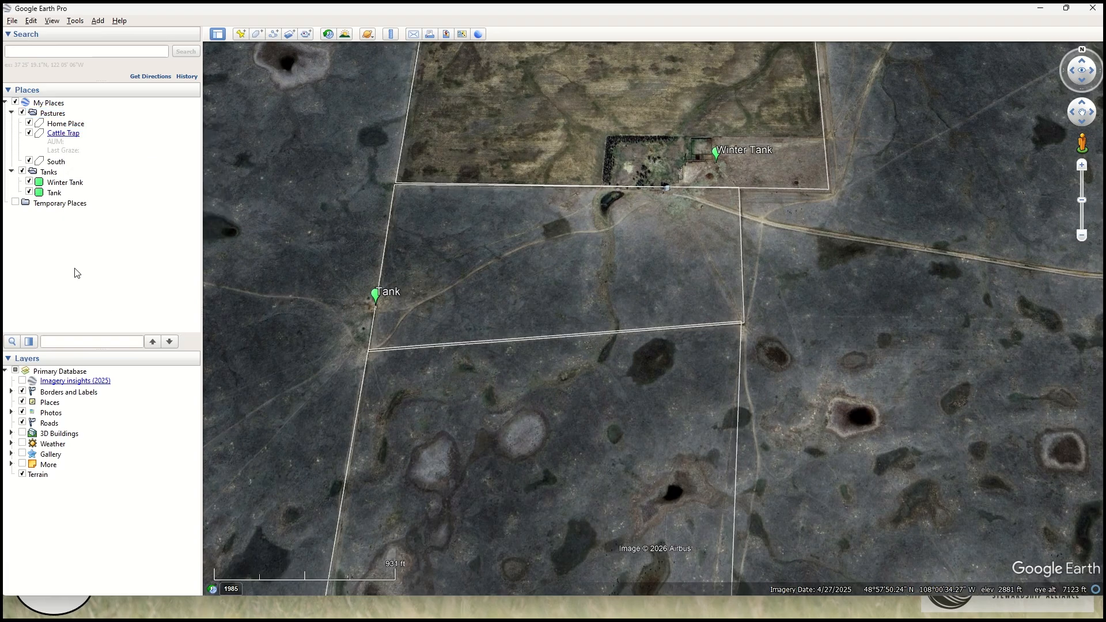
# Step: Create a new folder named Pipeline under My Places
pyautogui.rightClick(66, 104)
pyautogui.moveTo(131, 112)
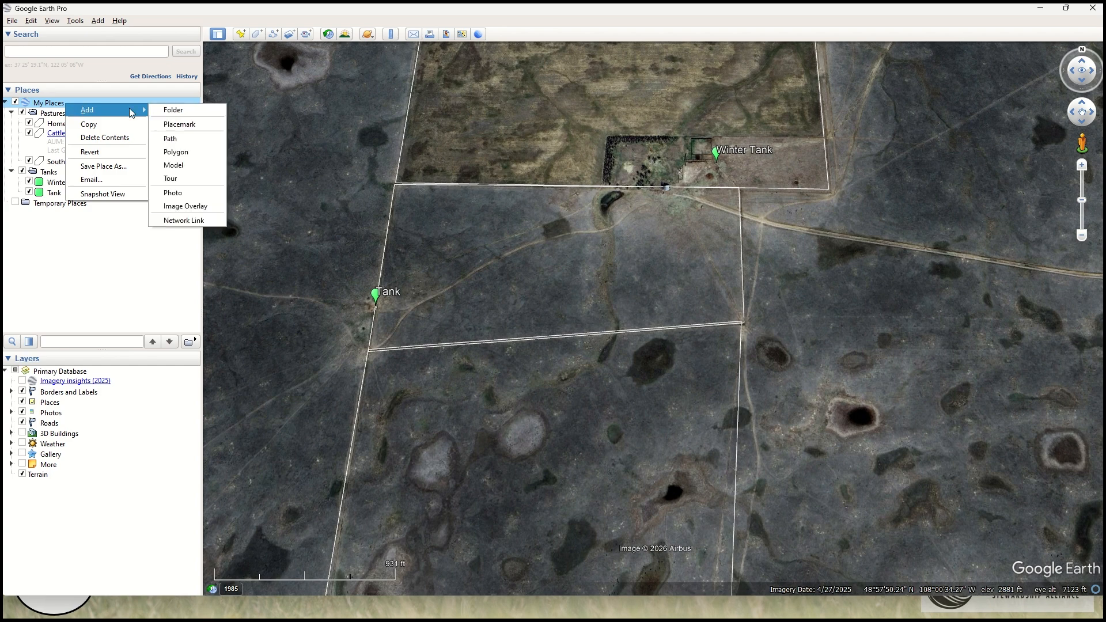
pyautogui.click(173, 109)
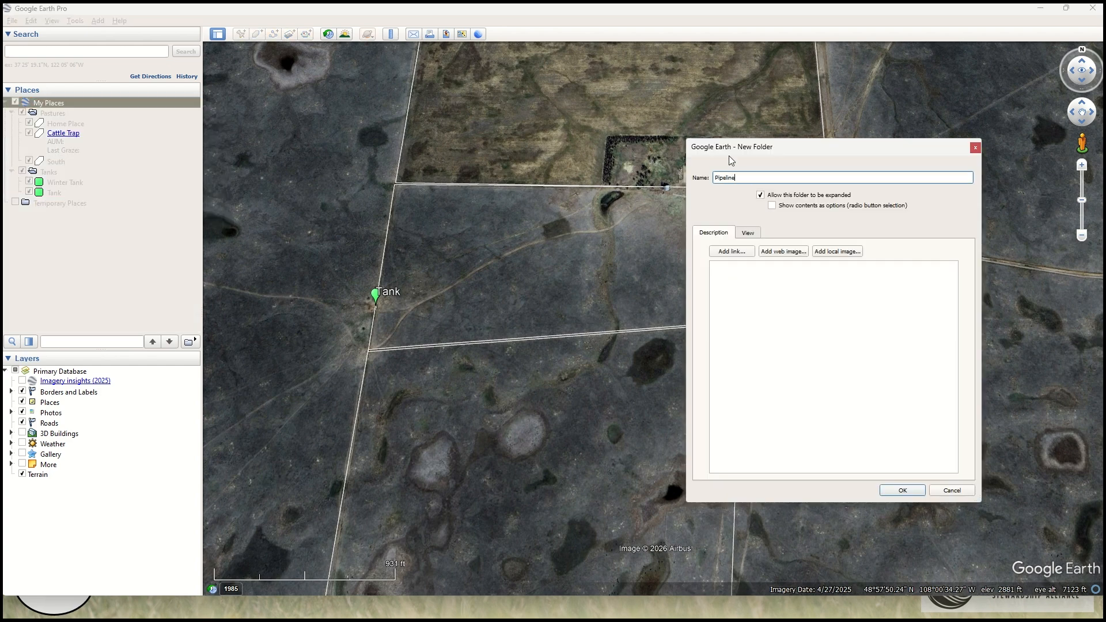
pyautogui.click(903, 491)
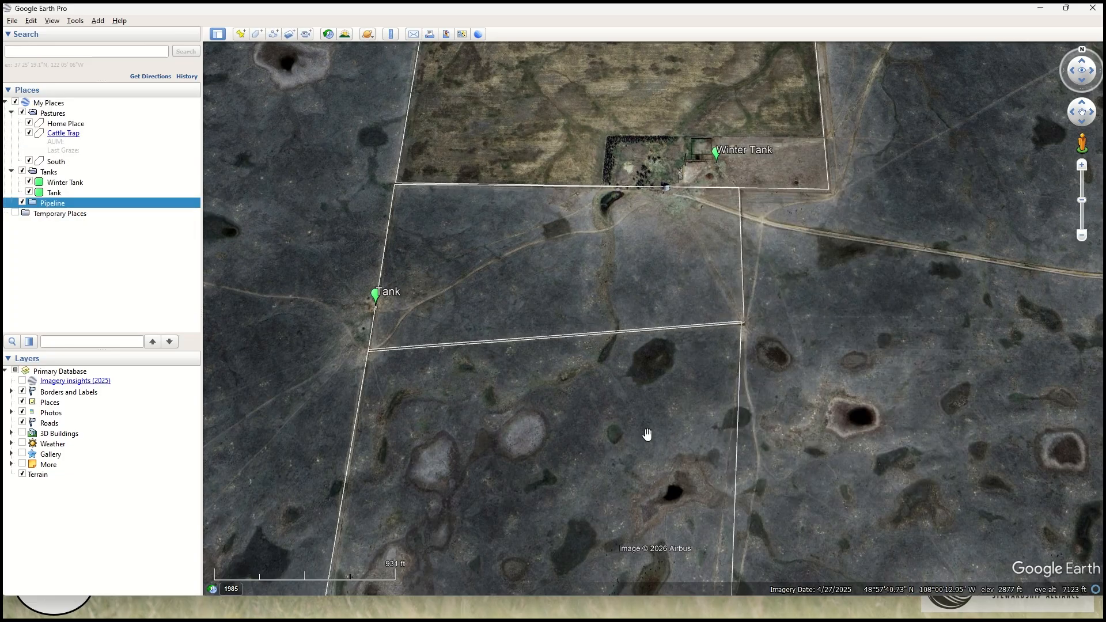
# Step: Add a new path to the Pipeline folder and name it Pipeline
pyautogui.rightClick(65, 202)
pyautogui.moveTo(86, 211)
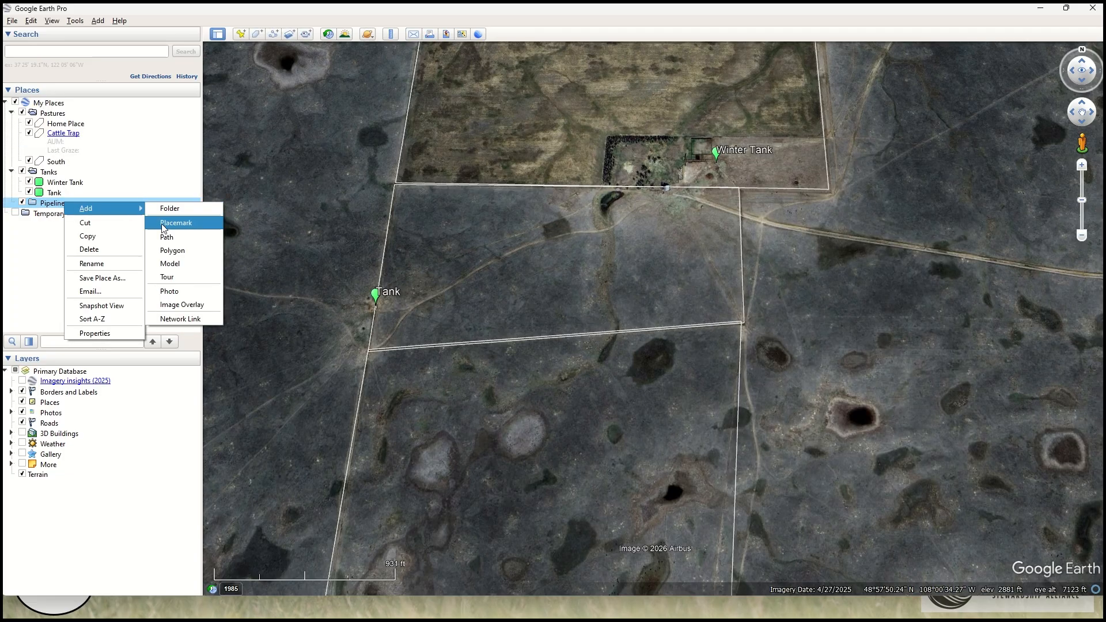
pyautogui.click(169, 239)
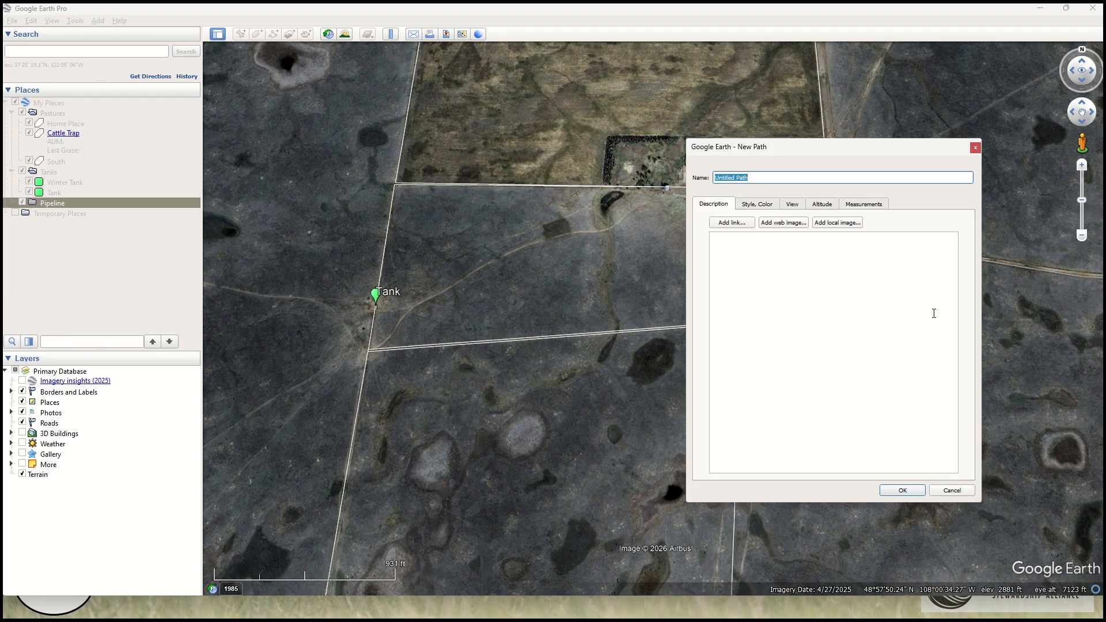
pyautogui.moveTo(819, 151); pyautogui.dragTo(820, 271)
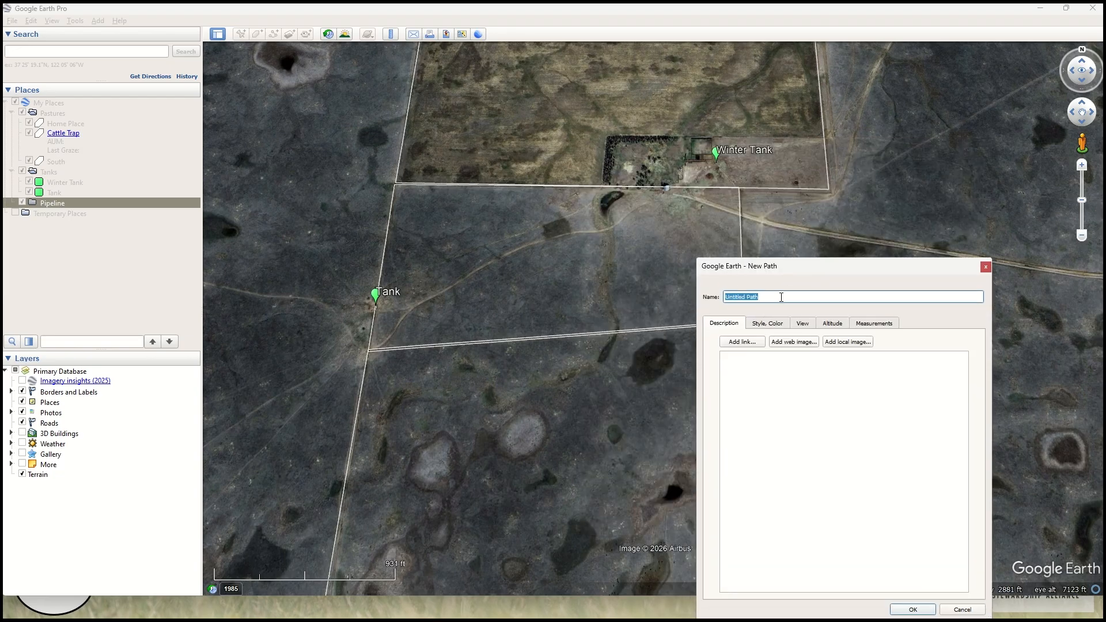
pyautogui.write('Pipeline')
pyautogui.moveTo(803, 261); pyautogui.dragTo(887, 174)
pyautogui.scroll(3, 696, 122)
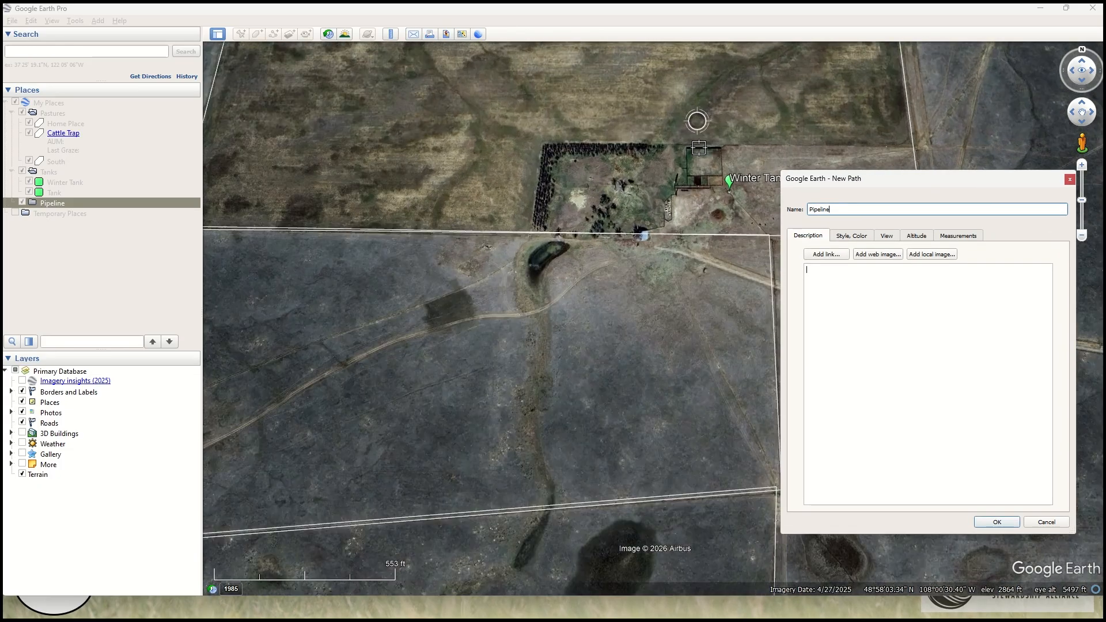
# Step: Trace the pipeline route from the homestead southwest across the Cattle Trap pasture to the Tank placemark on its western fence line
pyautogui.click(643, 253)
pyautogui.click(540, 260)
pyautogui.click(477, 281)
pyautogui.click(399, 334)
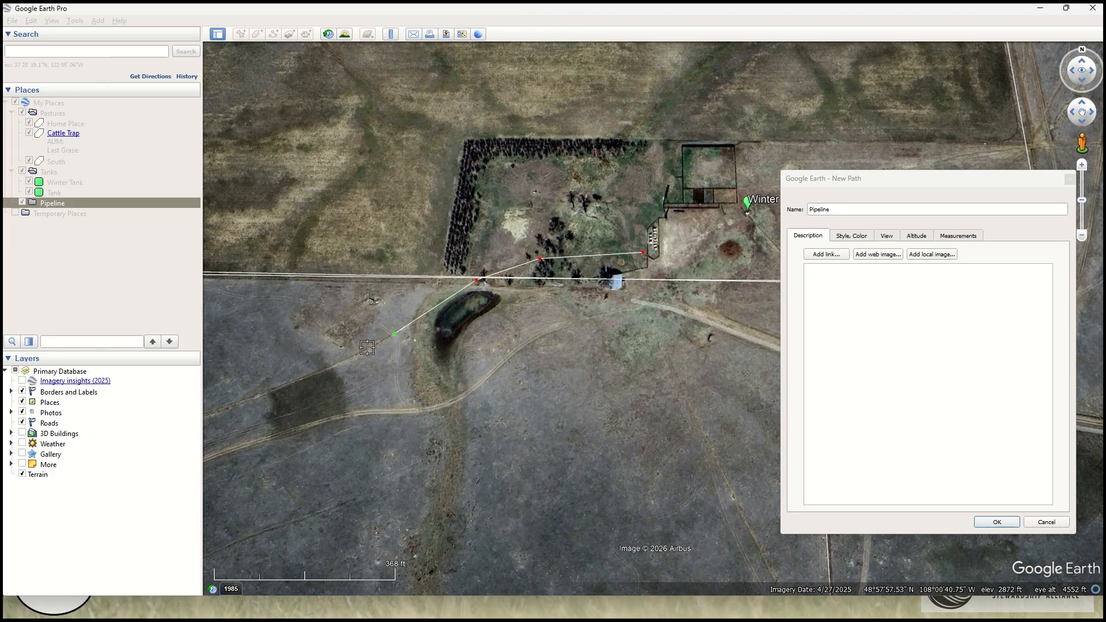
pyautogui.scroll(-2, 709, 188)
pyautogui.click(401, 333)
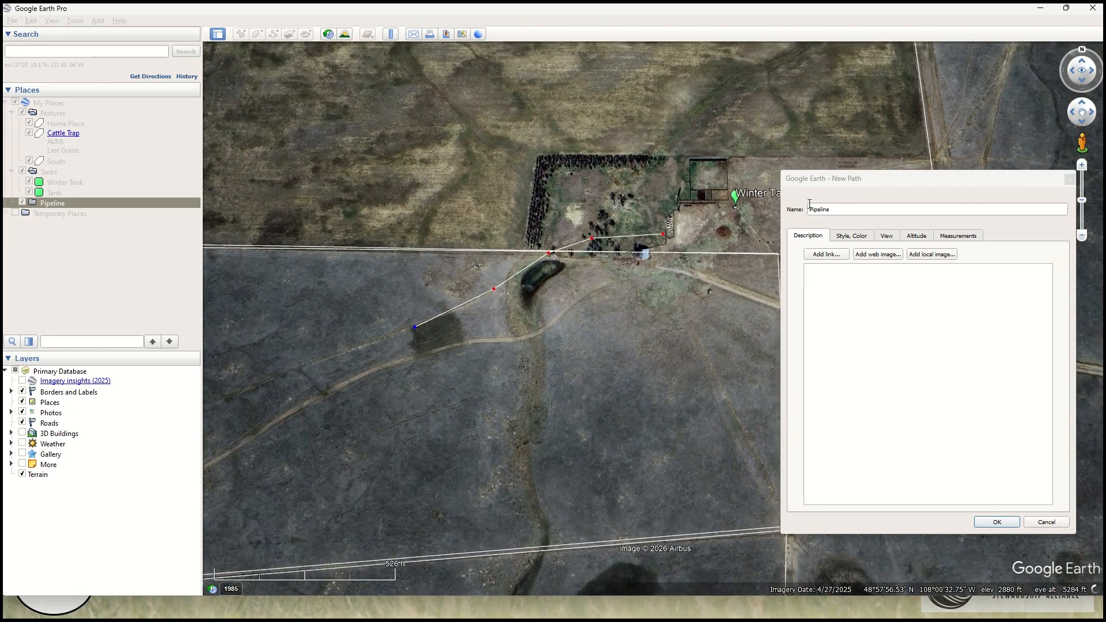
pyautogui.scroll(-2, 487, 221)
pyautogui.scroll(-4, 573, 179)
pyautogui.scroll(2, 311, 282)
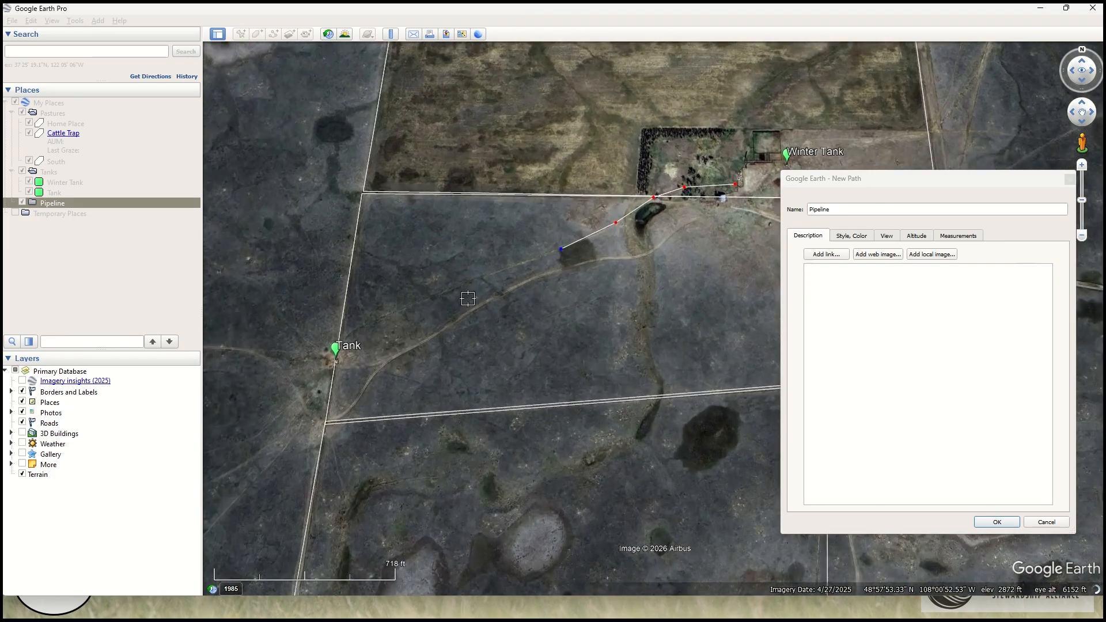
pyautogui.click(433, 293)
pyautogui.click(361, 325)
pyautogui.click(340, 337)
pyautogui.click(336, 360)
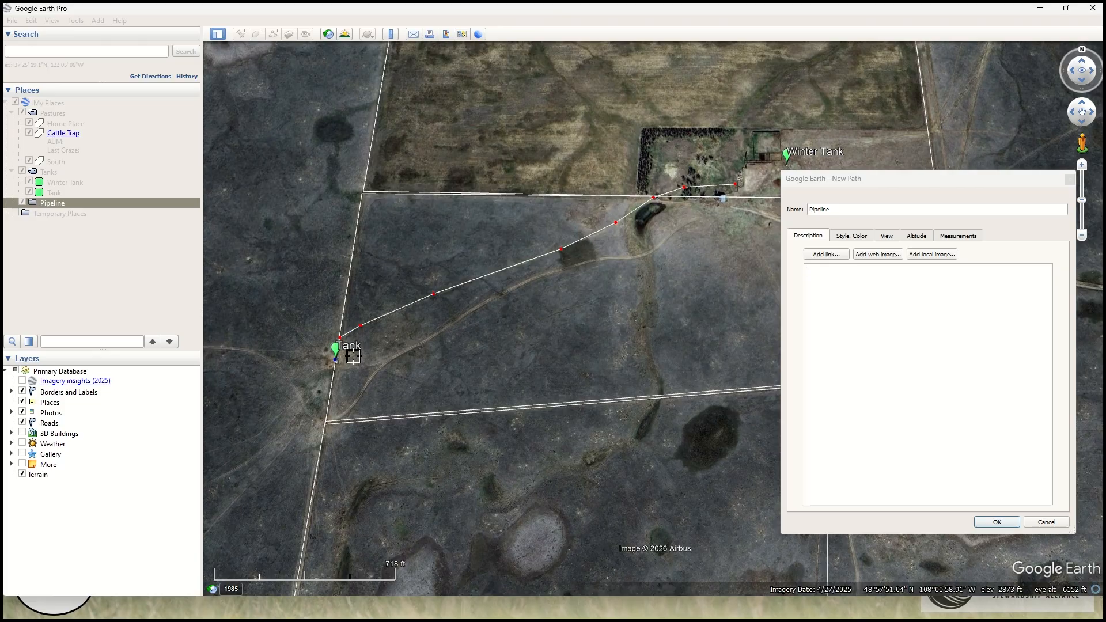
# Step: Check the path's length measurement in miles and save the path
pyautogui.click(856, 237)
pyautogui.click(948, 238)
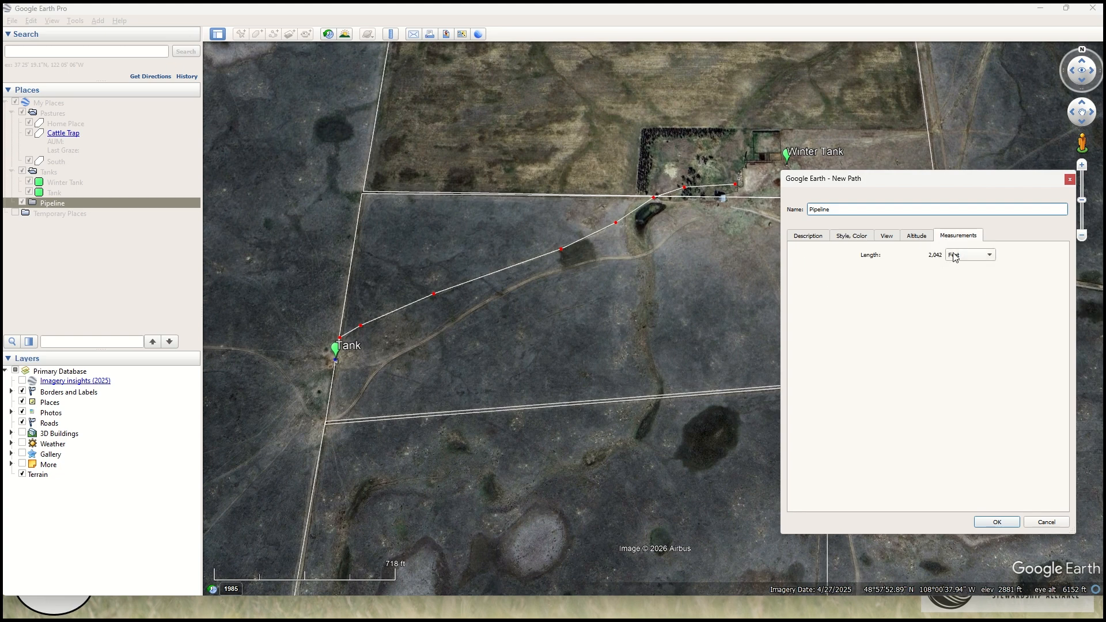
pyautogui.click(958, 256)
pyautogui.click(962, 278)
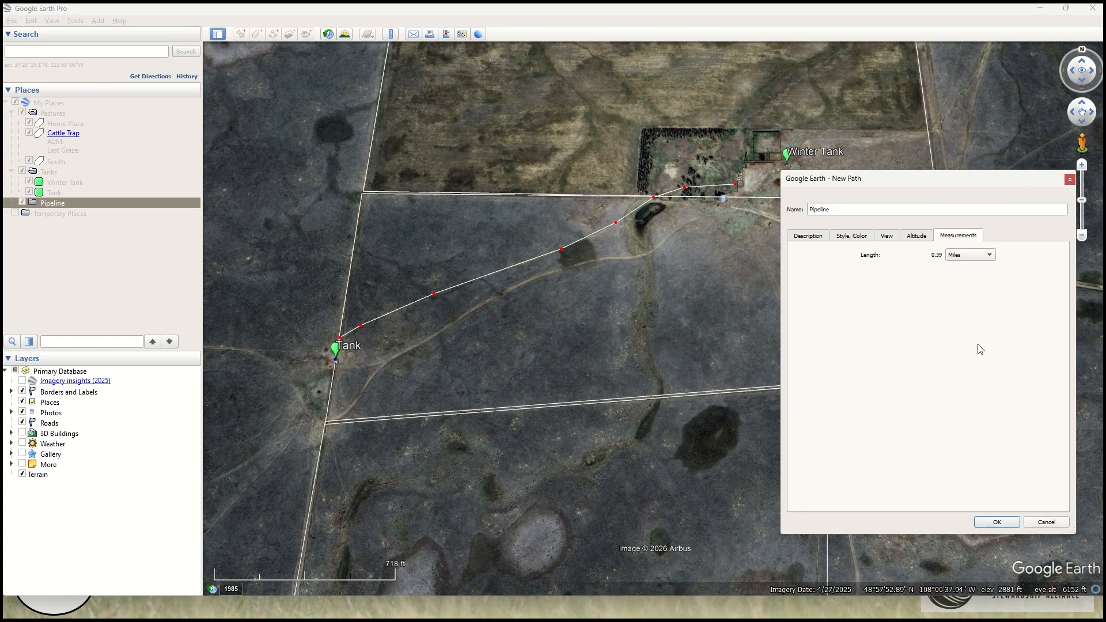
pyautogui.click(997, 522)
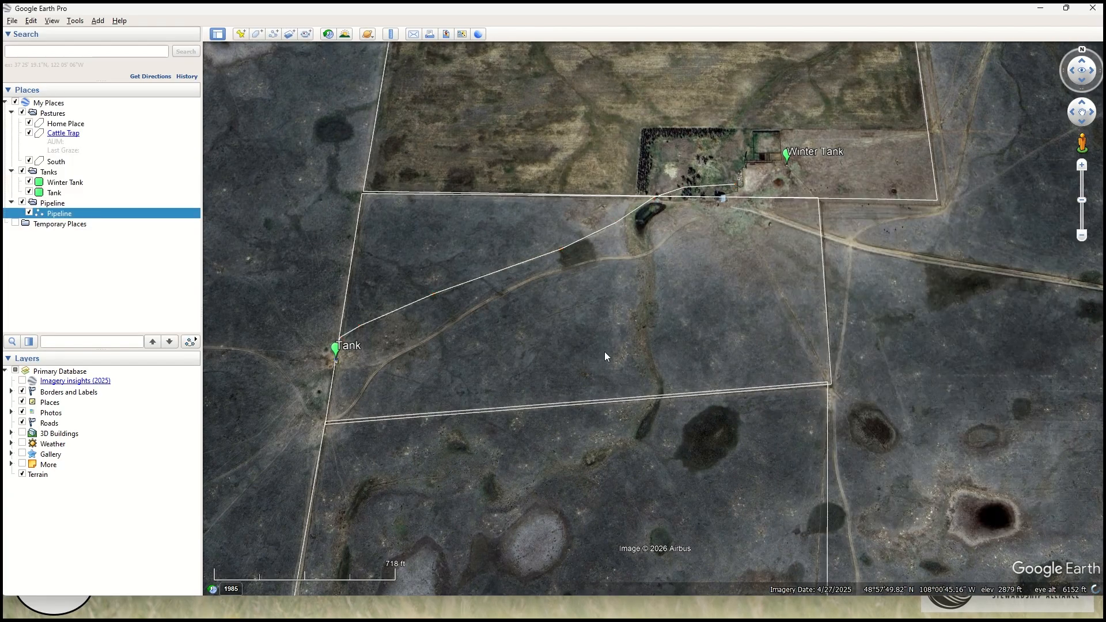
# Step: Review the whole mapped ranch together with the Pastures, Tanks and Pipeline folders
pyautogui.scroll(-4, 605, 328)
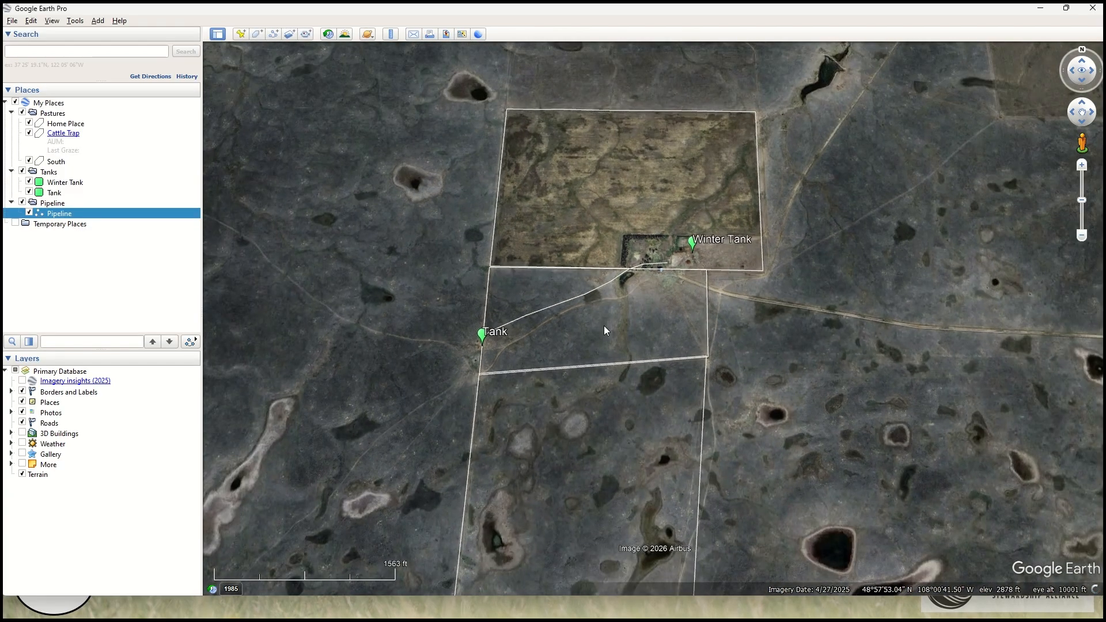
pyautogui.moveTo(604, 326); pyautogui.dragTo(569, 300)
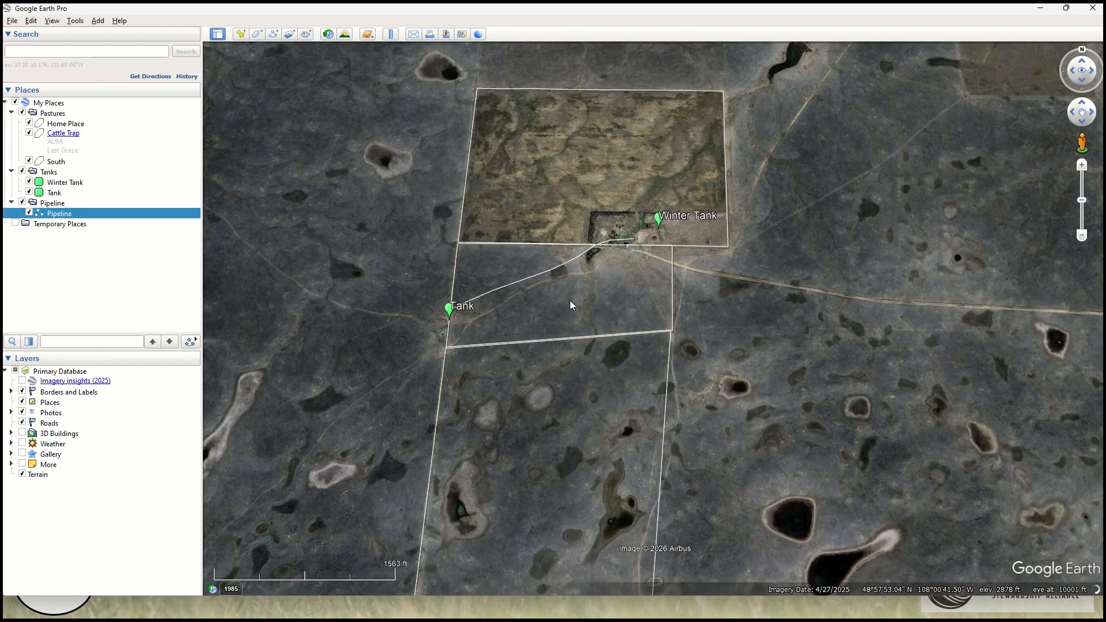
pyautogui.scroll(-2, 569, 299)
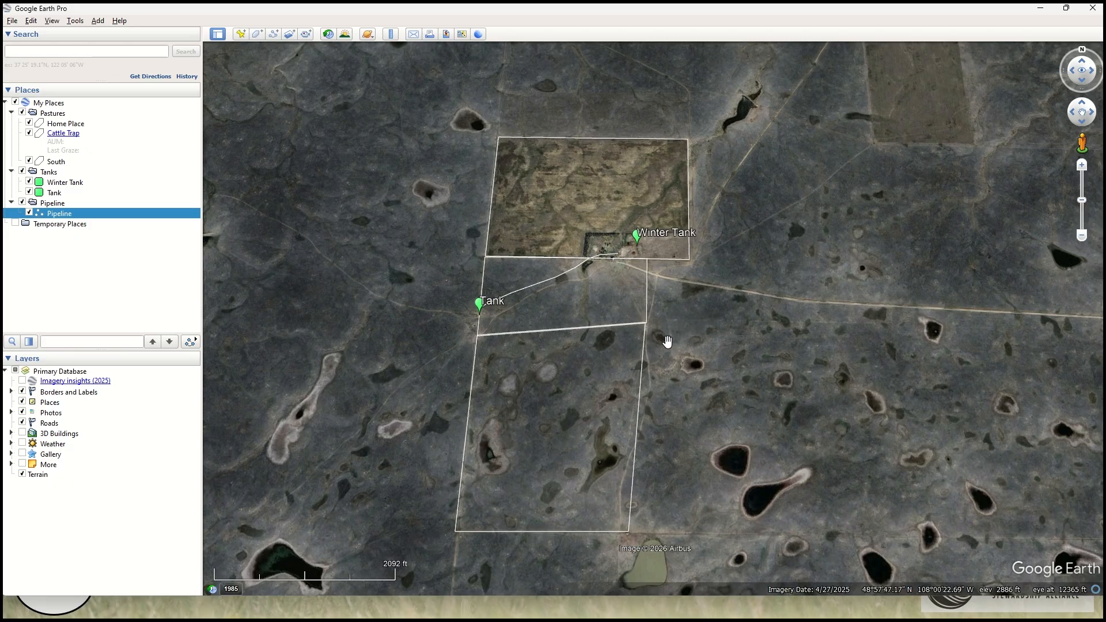
pyautogui.click(49, 204)
pyautogui.click(51, 114)
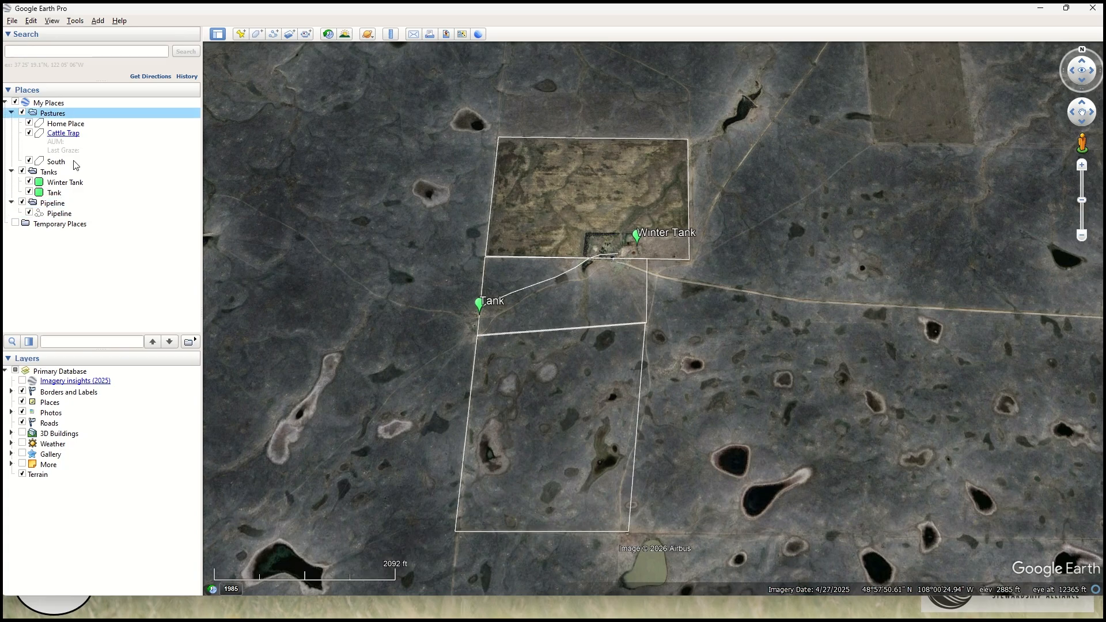
pyautogui.click(53, 173)
pyautogui.click(53, 203)
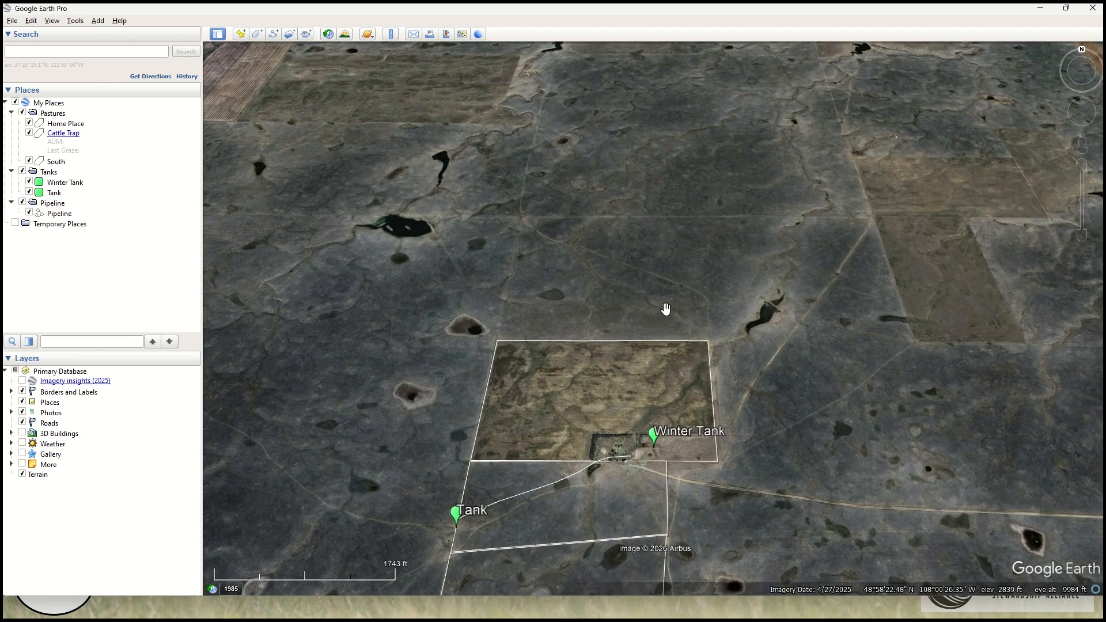
# Step: Open the Ruler and look through its Line, Path, Polygon, Circle, 3D path and 3D polygon measuring modes
pyautogui.click(391, 35)
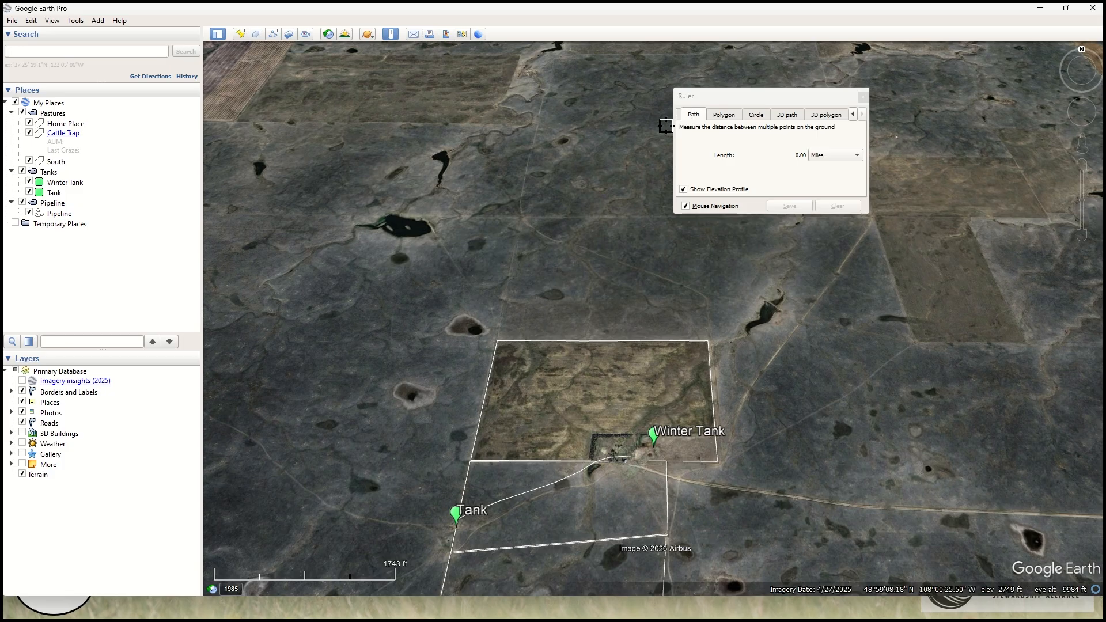
pyautogui.moveTo(674, 126); pyautogui.dragTo(518, 125)
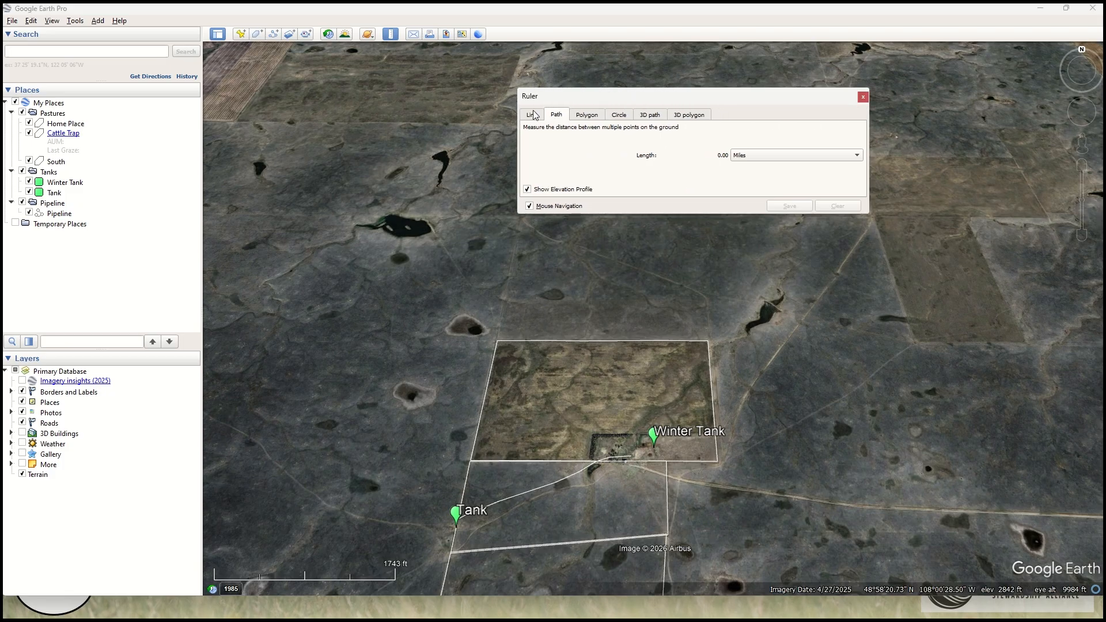
pyautogui.click(533, 115)
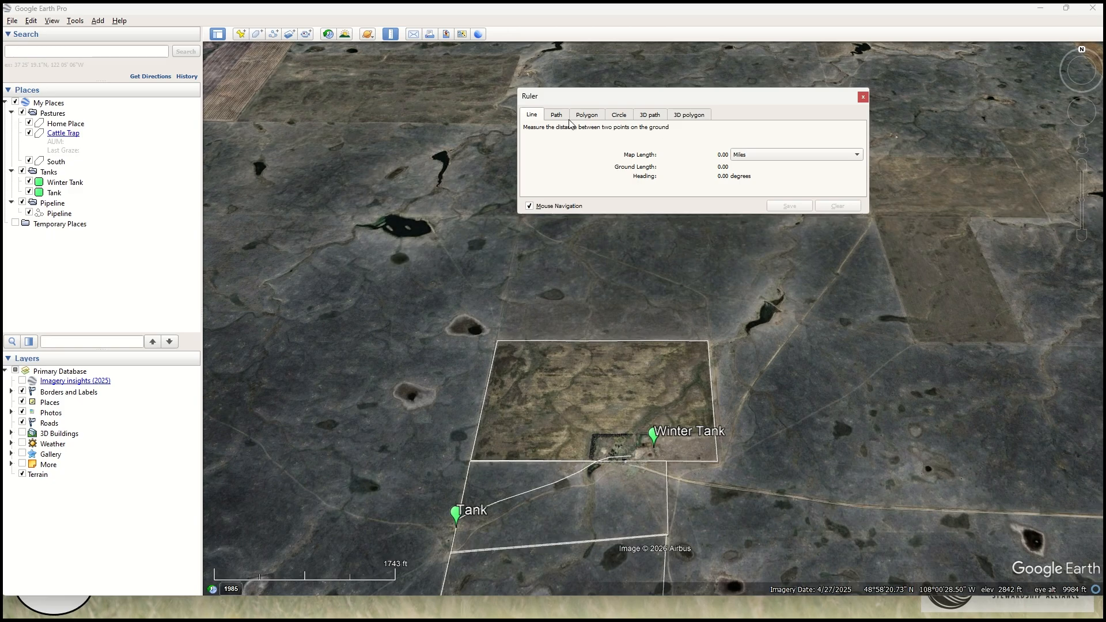
pyautogui.click(556, 118)
pyautogui.click(596, 118)
pyautogui.click(620, 116)
pyautogui.click(650, 117)
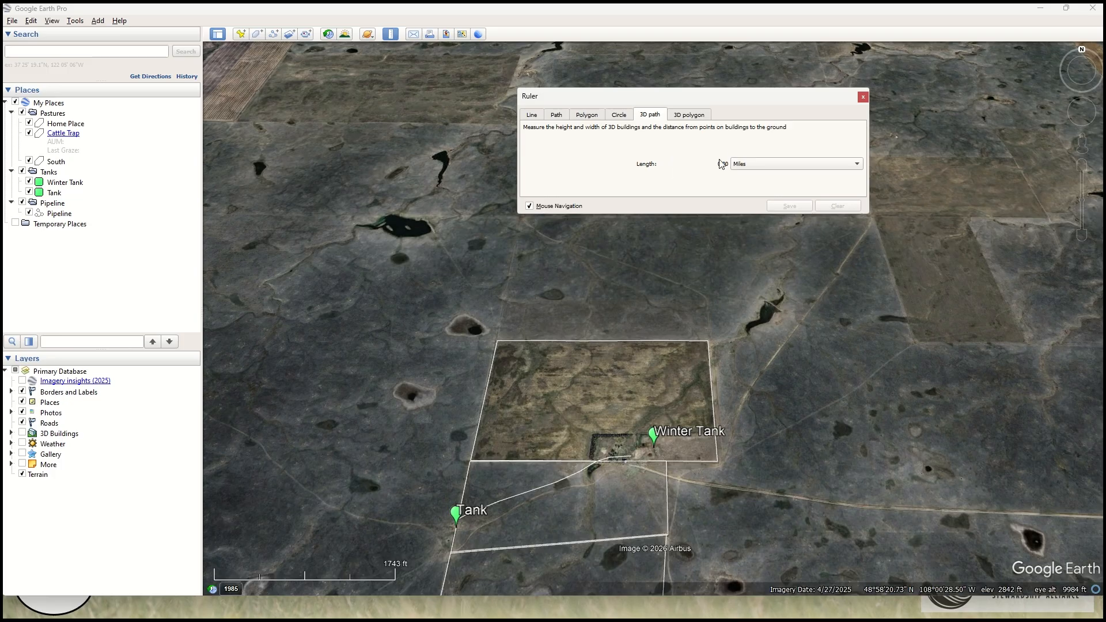
pyautogui.click(688, 119)
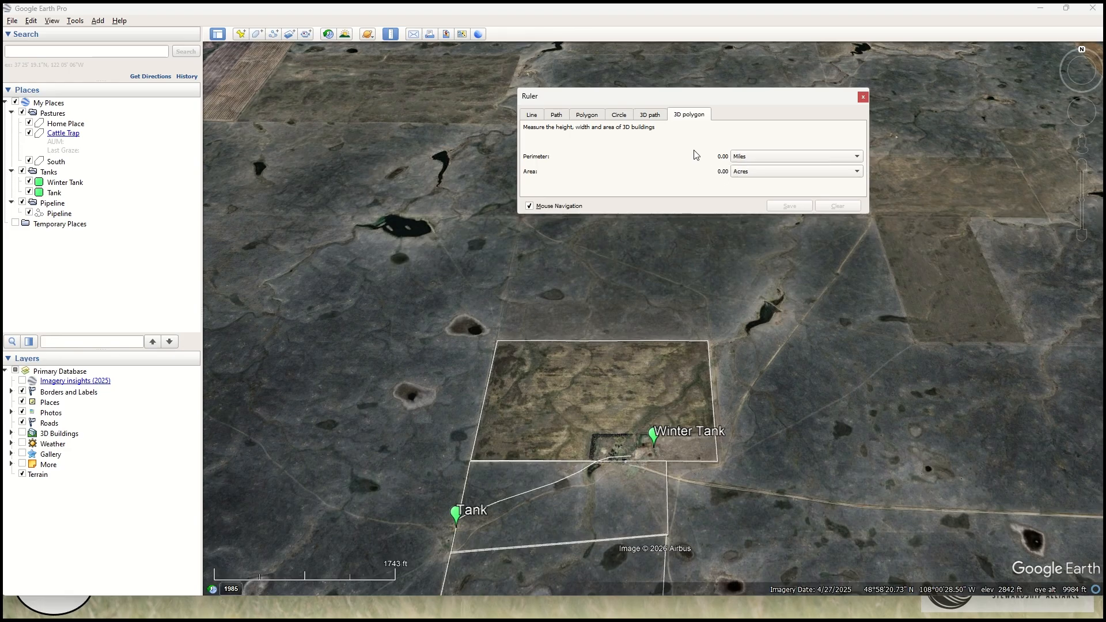
# Step: Measure a ruler path from the pipeline's homestead end to the trail junction northwest of Home Place and examine its elevation profile
pyautogui.click(556, 115)
pyautogui.moveTo(578, 96); pyautogui.dragTo(560, 392)
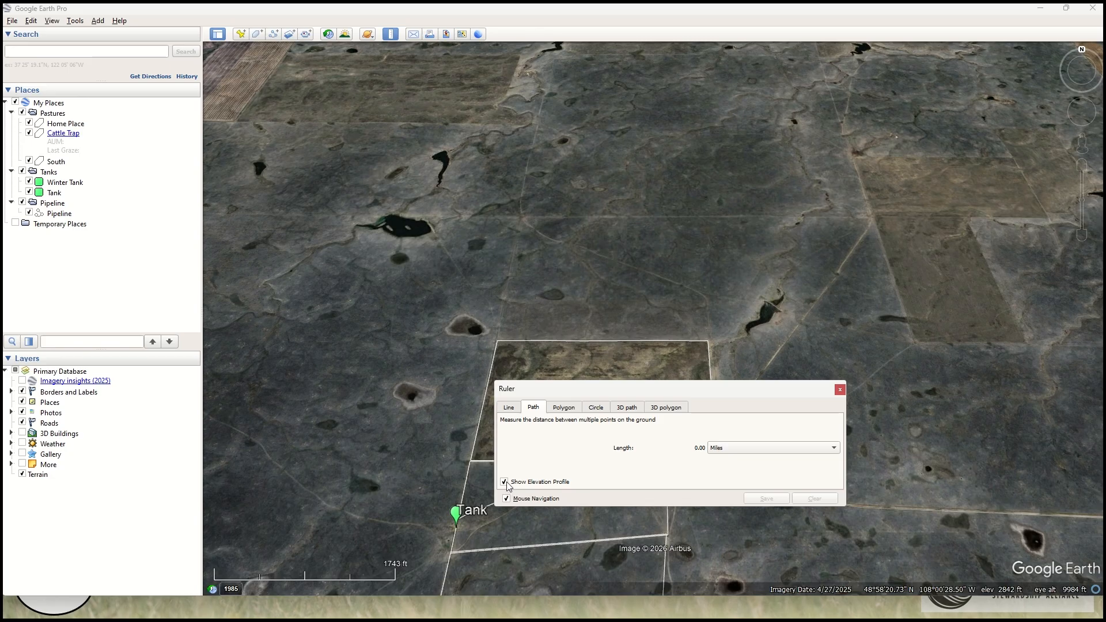
pyautogui.moveTo(565, 394); pyautogui.dragTo(367, 70)
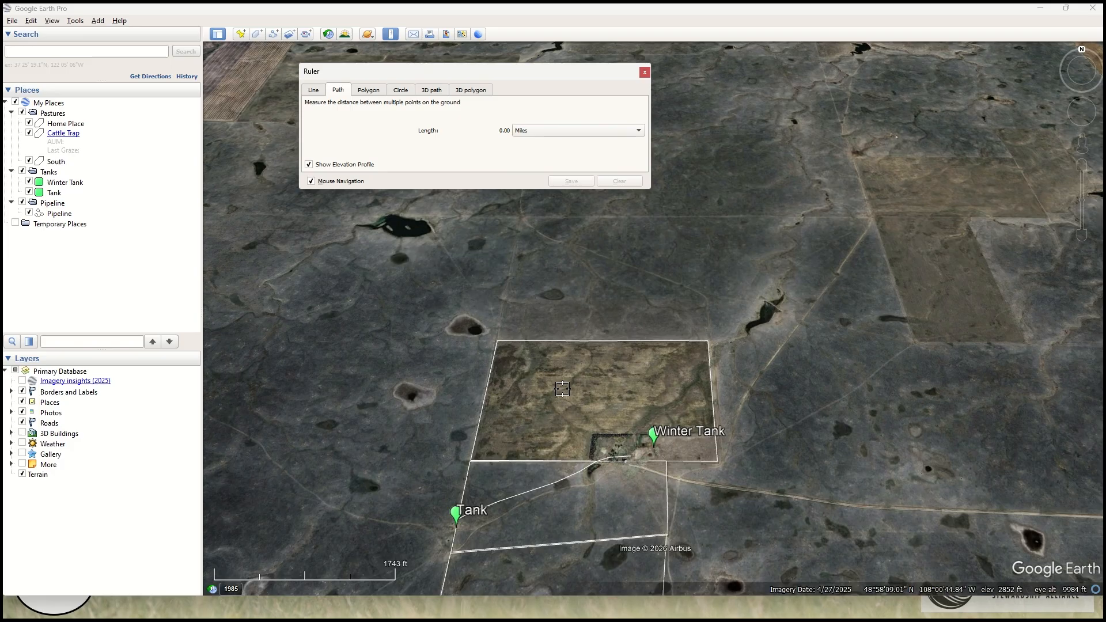
pyautogui.scroll(-3, 598, 400)
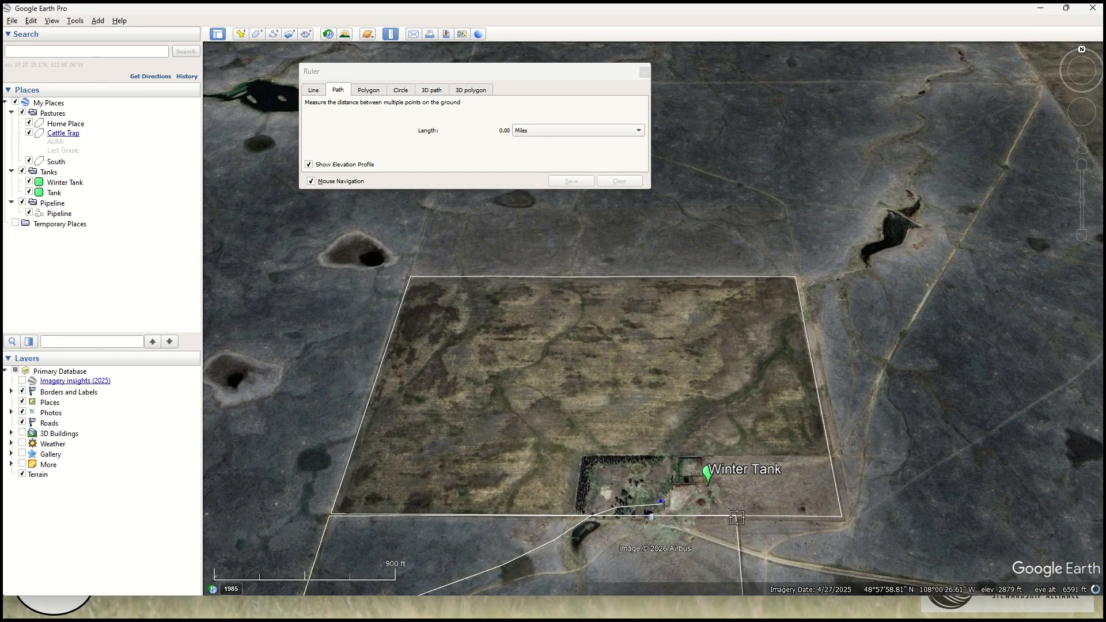
pyautogui.scroll(-3, 734, 516)
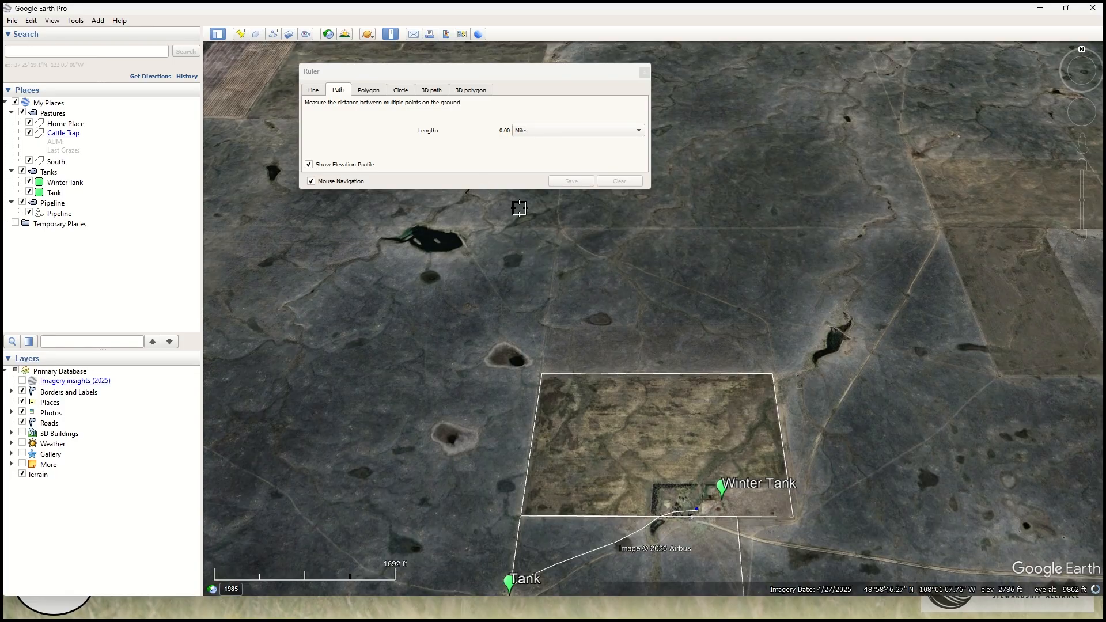
pyautogui.scroll(3, 521, 196)
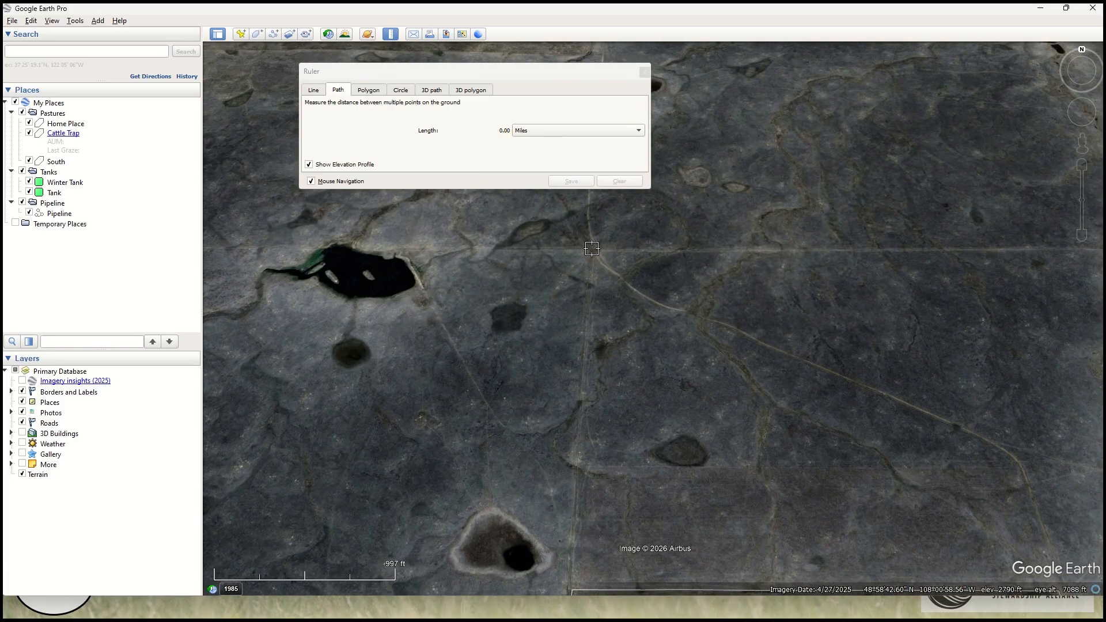
pyautogui.click(592, 248)
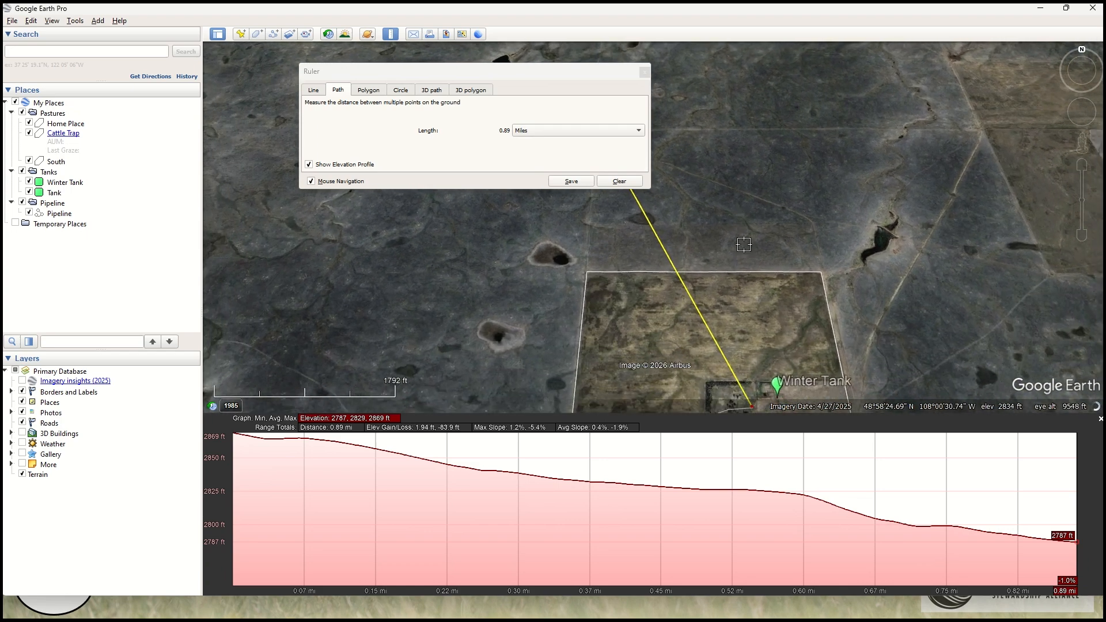
pyautogui.moveTo(534, 487)
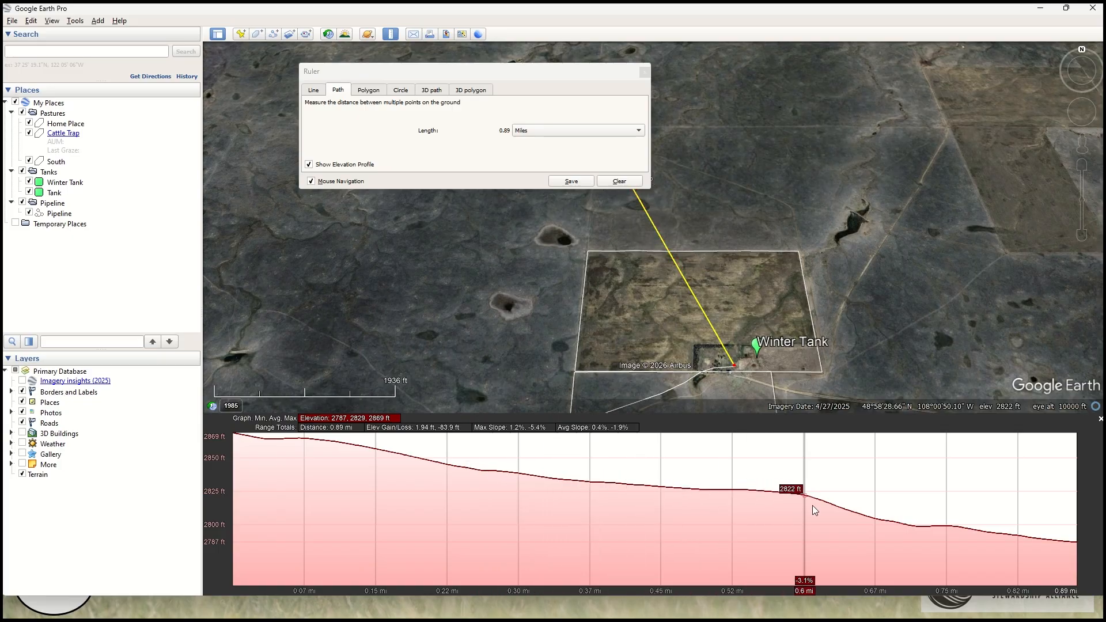
# Step: Clear the measured path and close the Ruler
pyautogui.moveTo(579, 70); pyautogui.dragTo(972, 62)
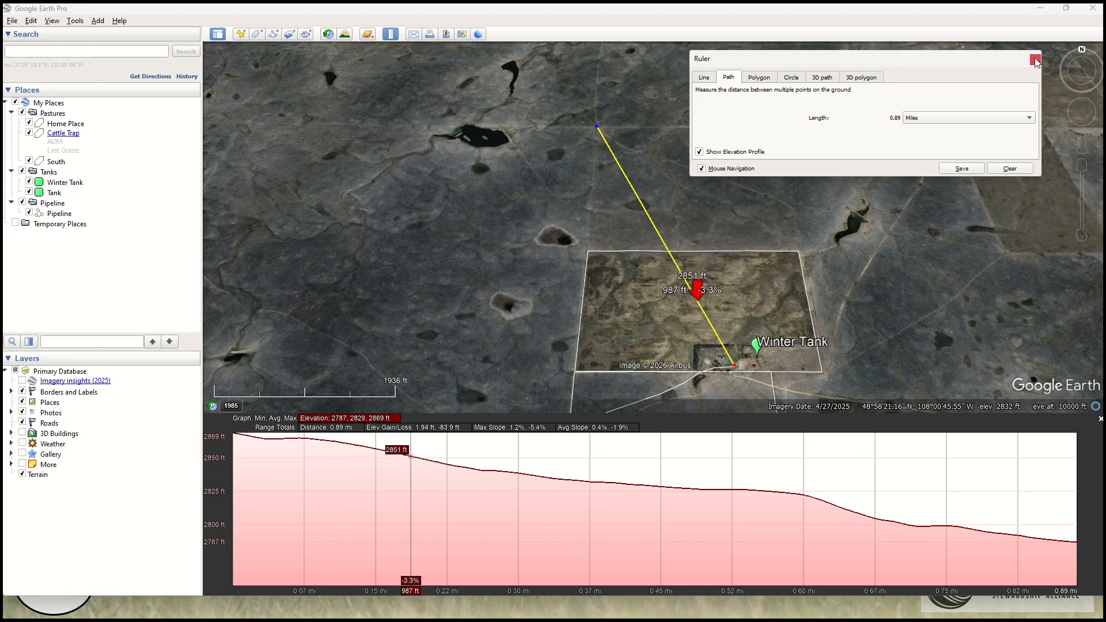
pyautogui.click(1011, 169)
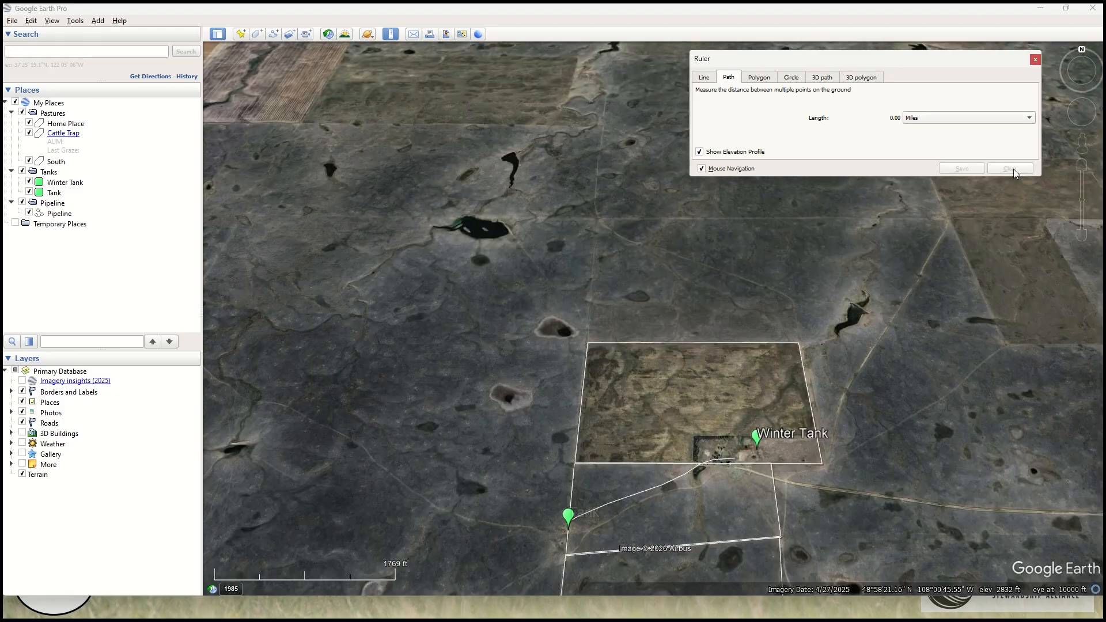
pyautogui.click(1035, 59)
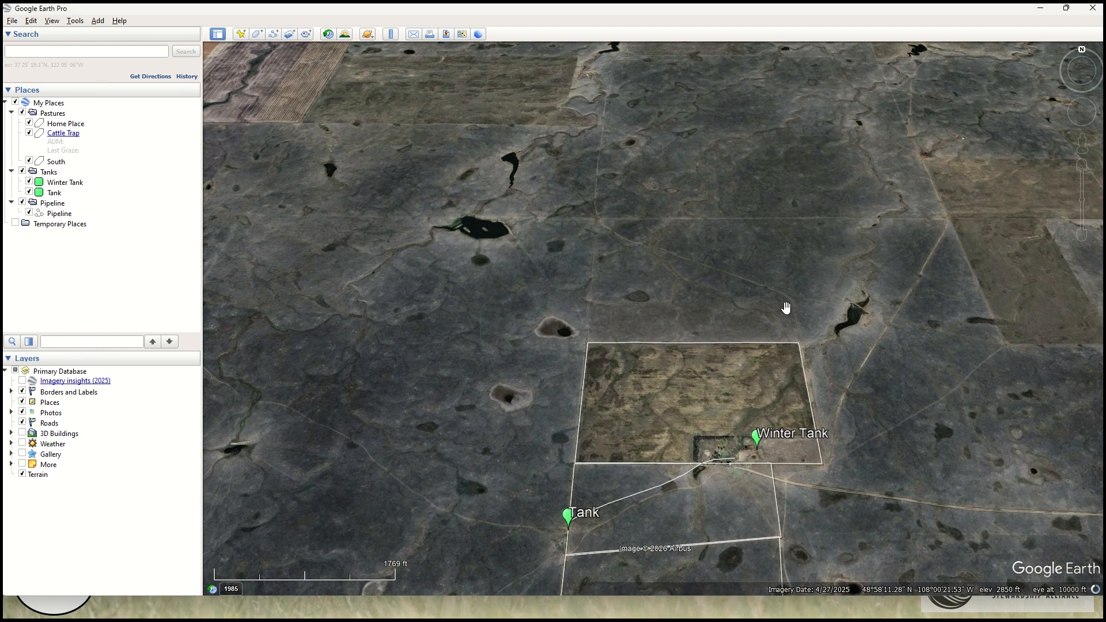
pyautogui.scroll(-5, 775, 276)
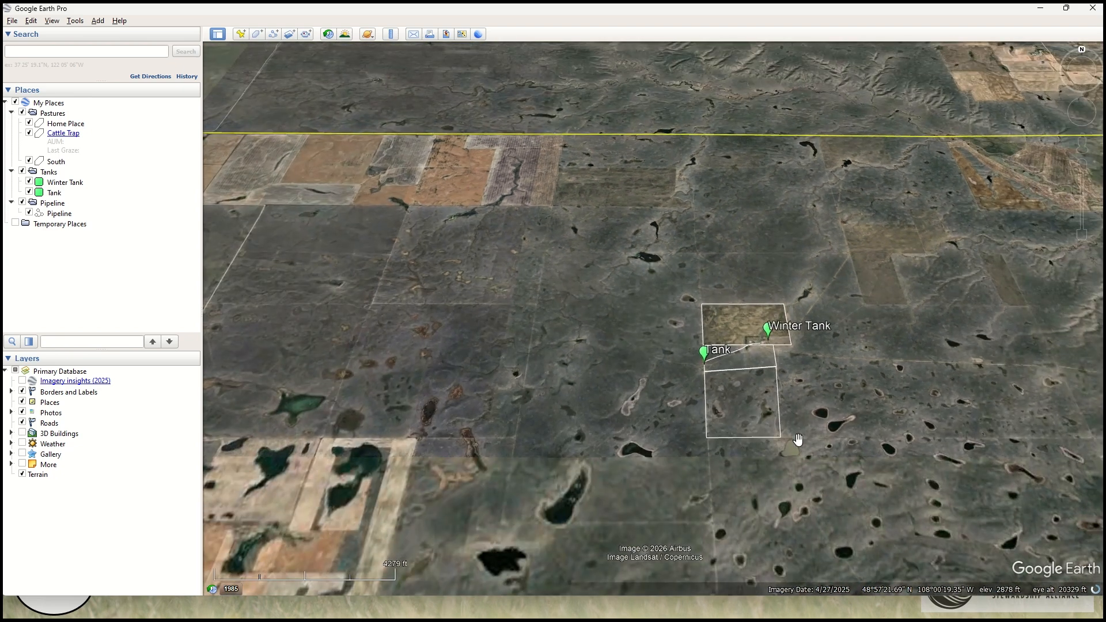
# Step: Examine the pothole ponds southeast of the South pasture up close from tilted and ground-level terrain views
pyautogui.moveTo(798, 439); pyautogui.dragTo(666, 308)
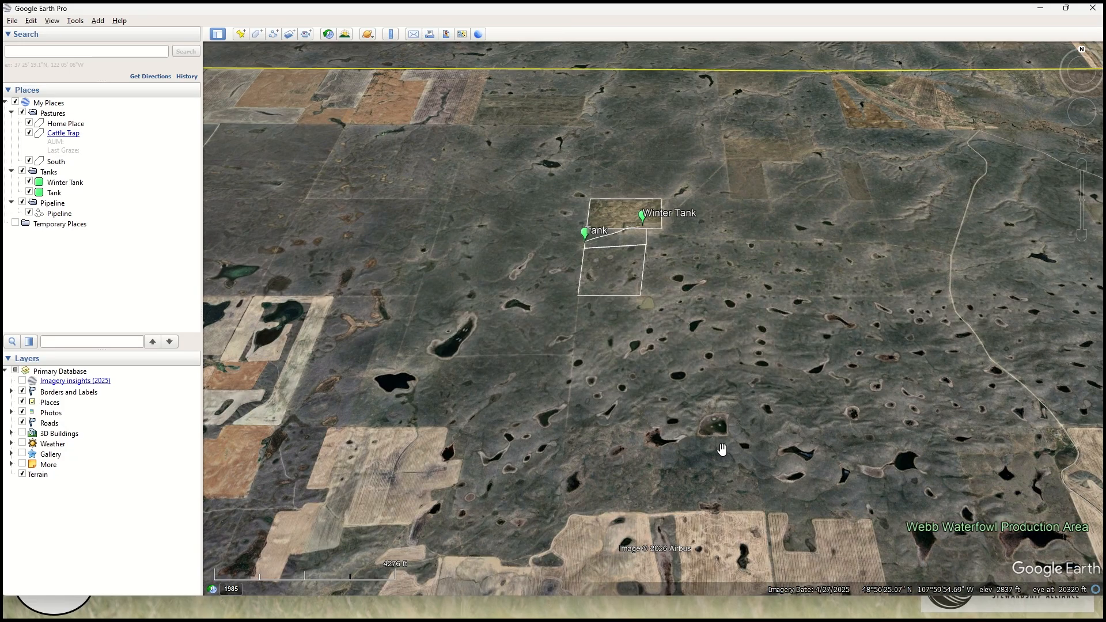
pyautogui.scroll(3, 721, 448)
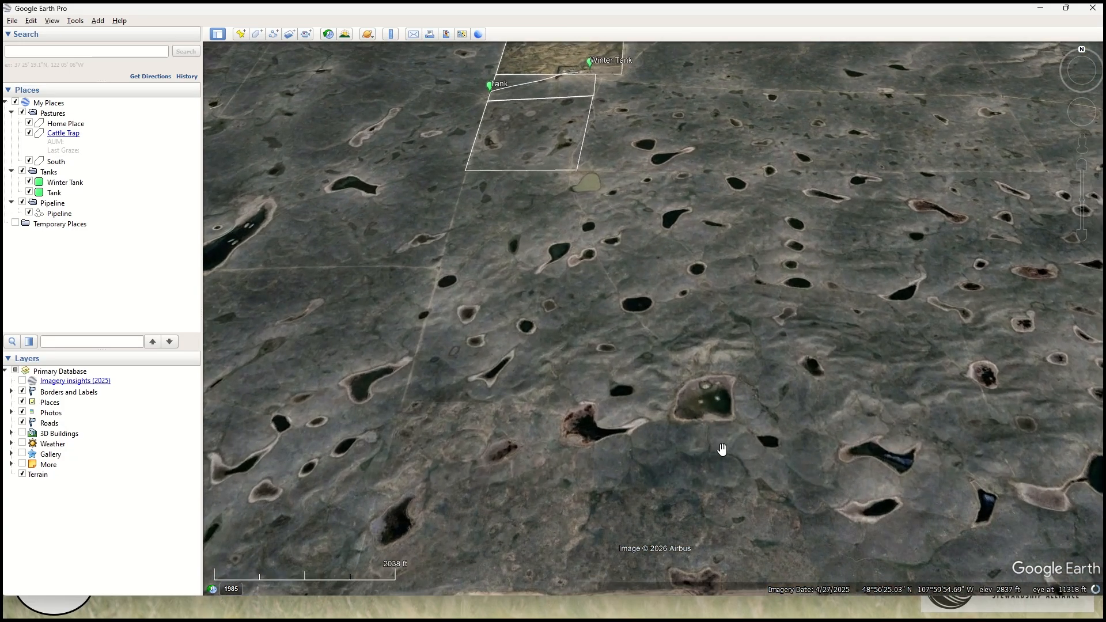
pyautogui.moveTo(721, 449); pyautogui.dragTo(686, 567, button='middle')
pyautogui.scroll(3, 713, 441)
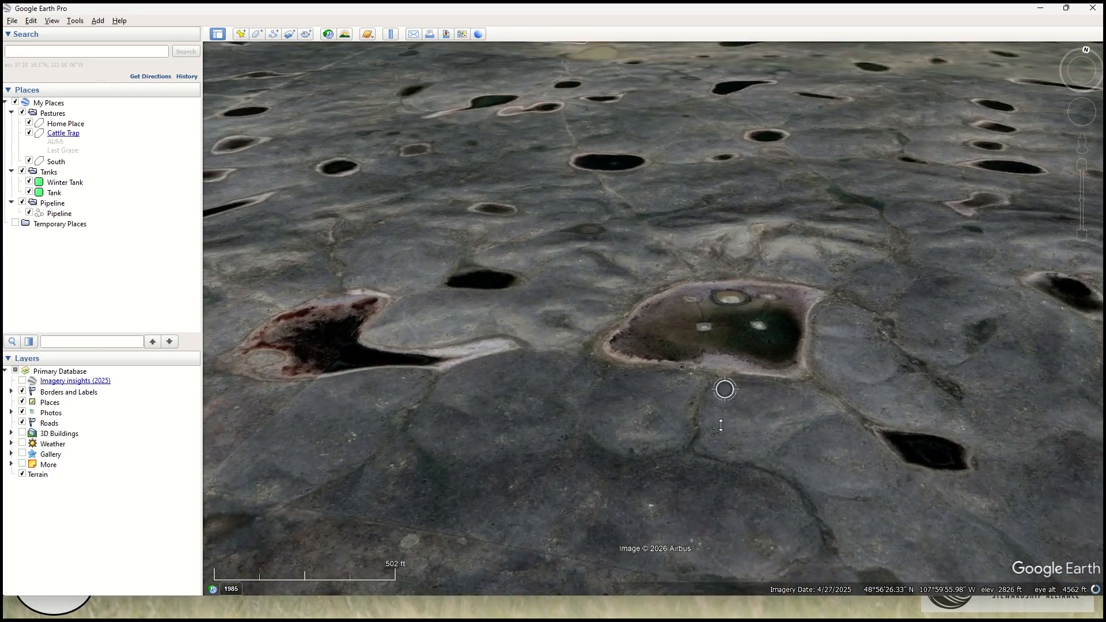
pyautogui.moveTo(724, 388); pyautogui.dragTo(630, 542, button='middle')
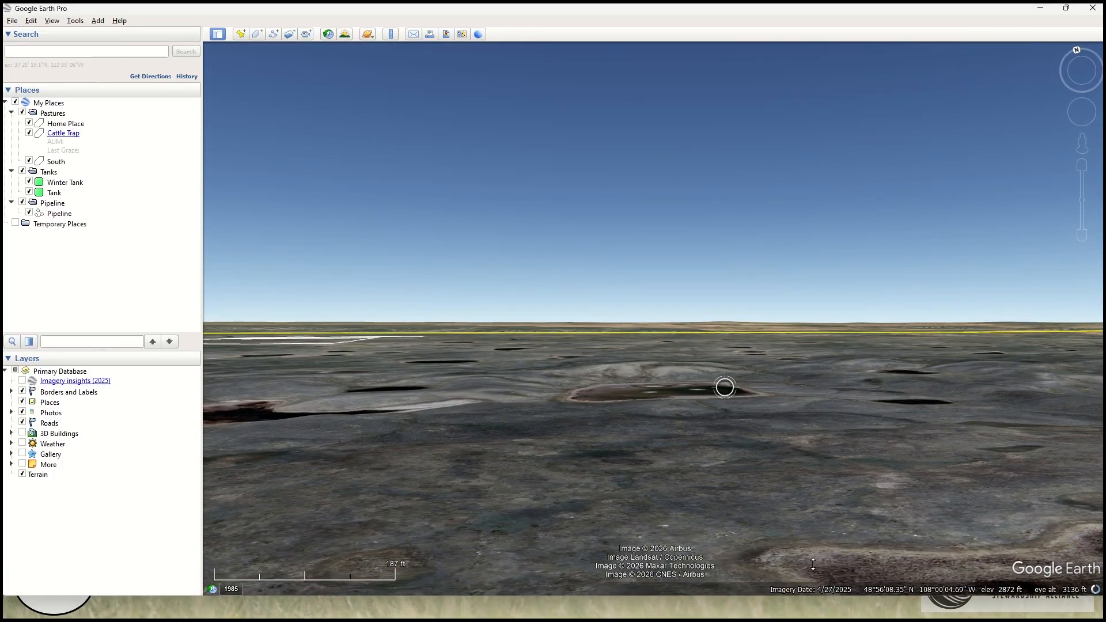
pyautogui.moveTo(813, 565); pyautogui.dragTo(760, 394, button='middle')
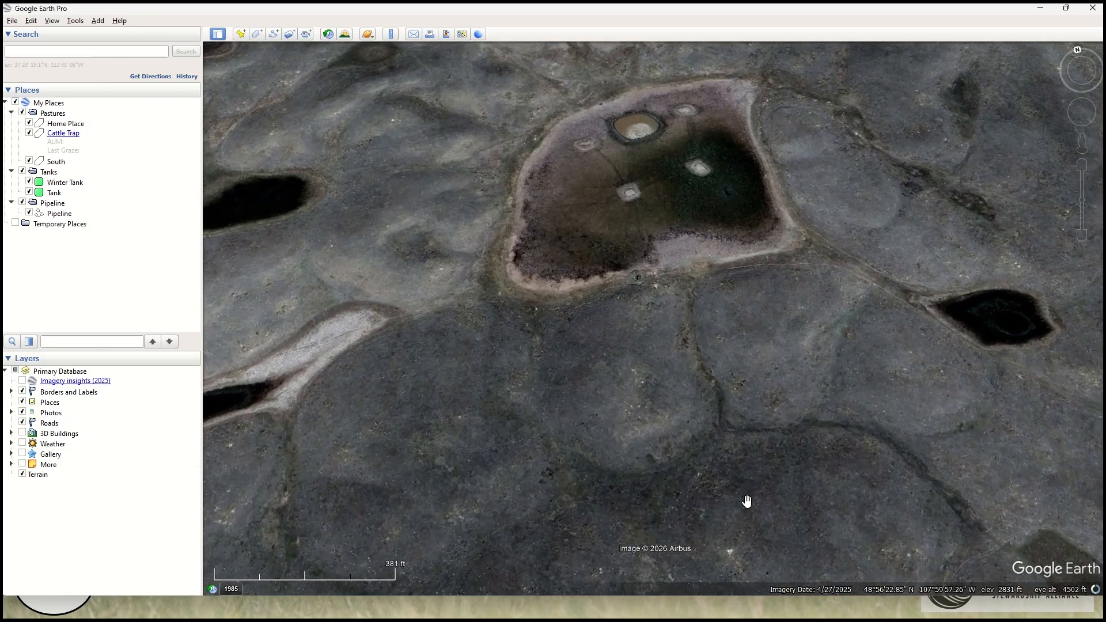
# Step: Review the pastures, tanks and surrounding land from a wide overview, ending with a north-up, top-down view of the ranch
pyautogui.scroll(-3, 744, 498)
pyautogui.scroll(-4, 746, 500)
pyautogui.moveTo(640, 372); pyautogui.dragTo(704, 463)
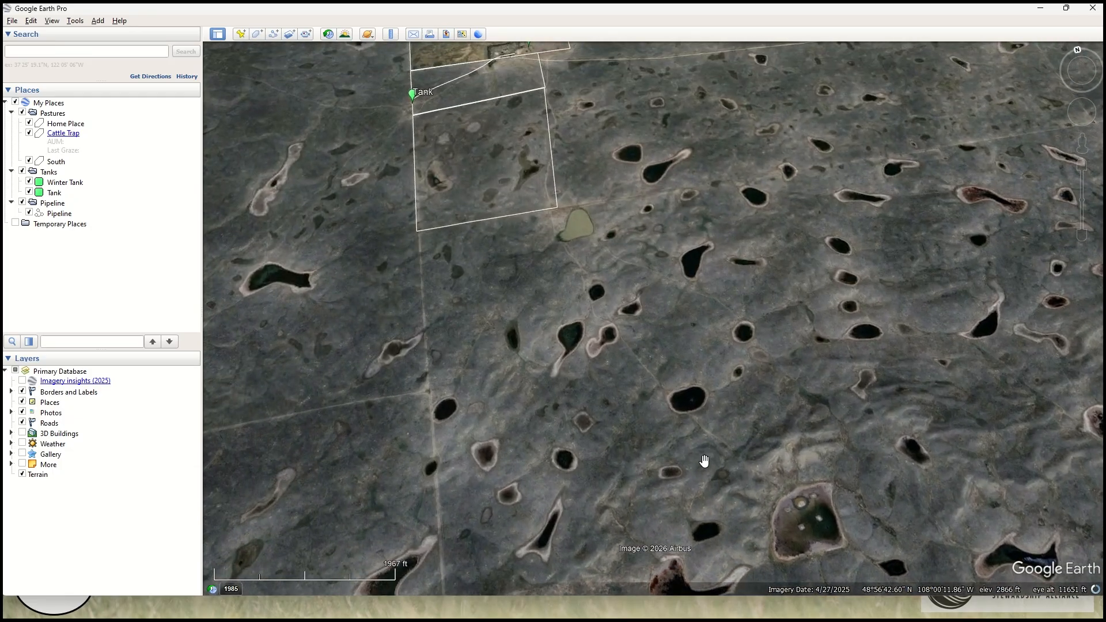
pyautogui.scroll(-3, 661, 439)
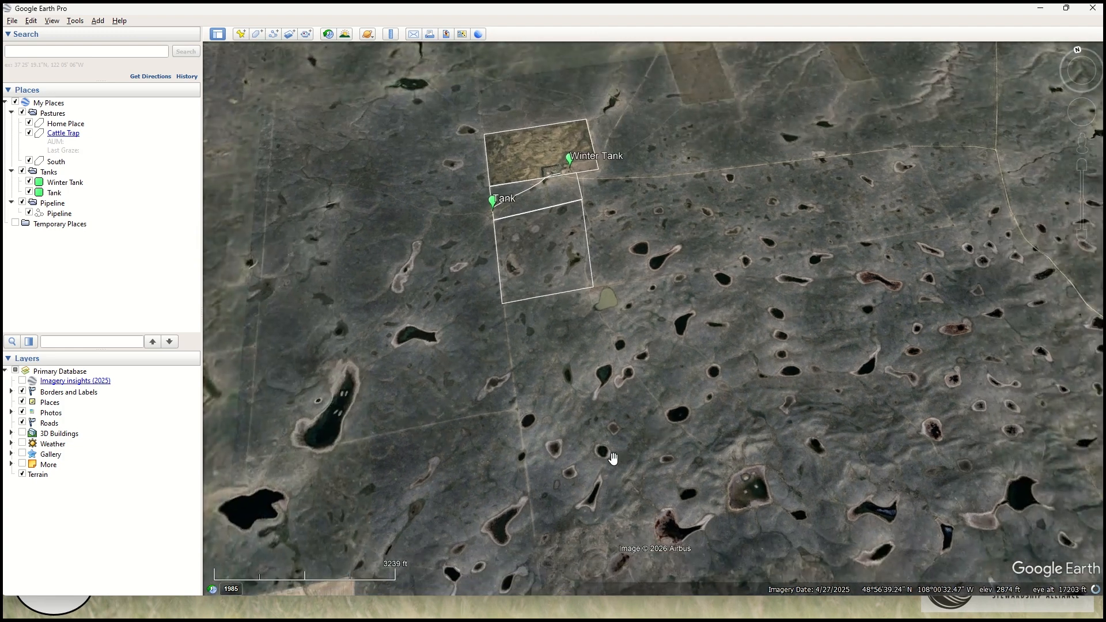
pyautogui.moveTo(610, 449); pyautogui.dragTo(671, 477)
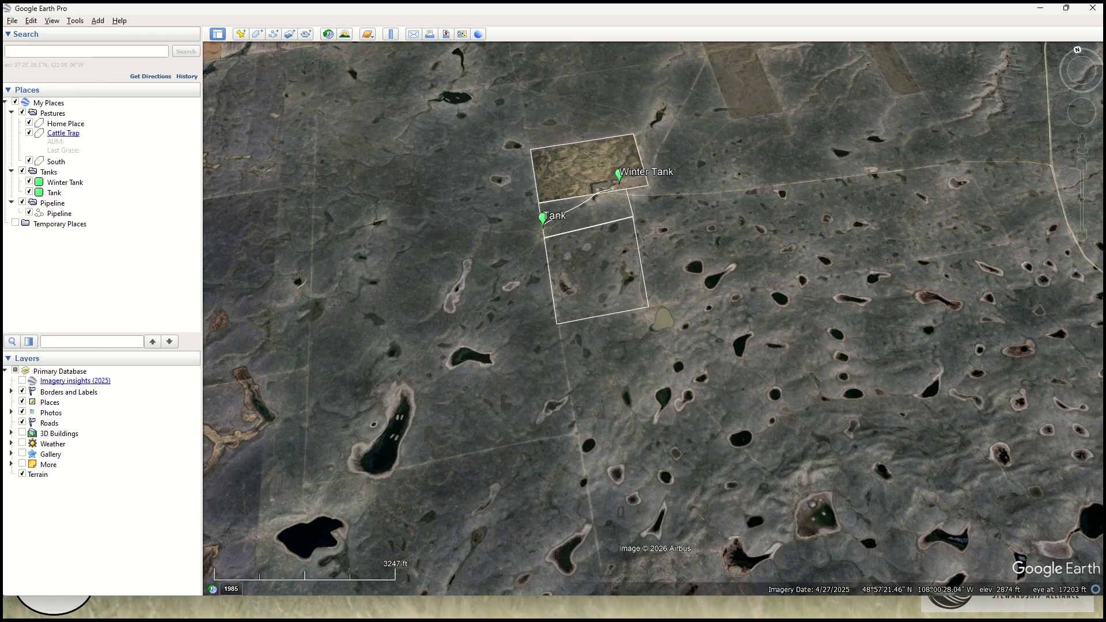
pyautogui.moveTo(691, 183); pyautogui.dragTo(688, 336)
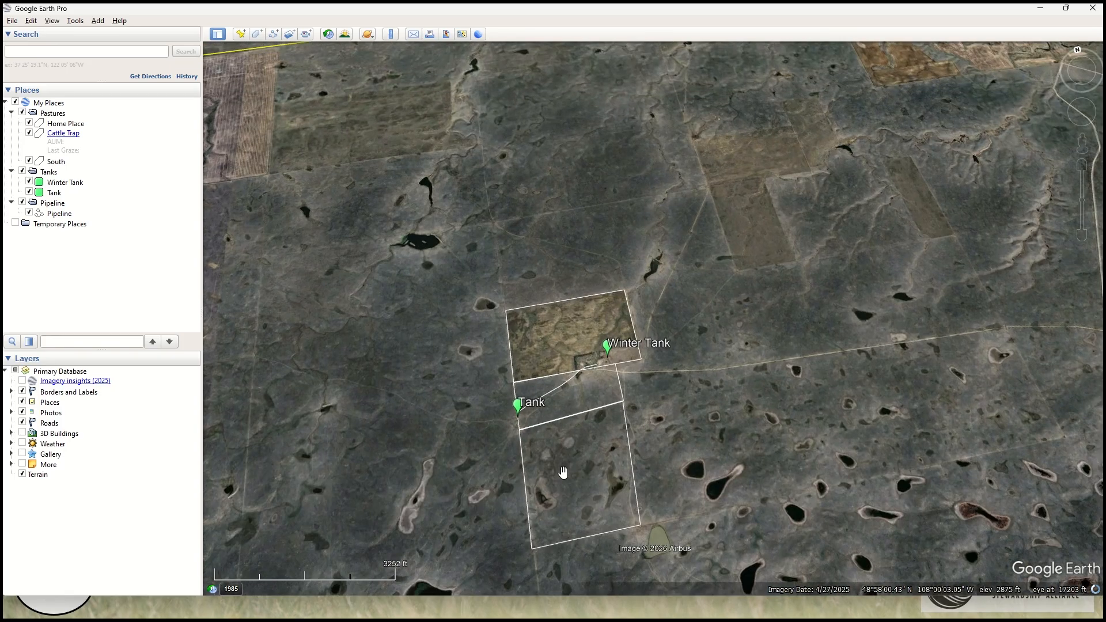
pyautogui.scroll(3, 521, 460)
pyautogui.moveTo(523, 451); pyautogui.dragTo(488, 287, button='middle')
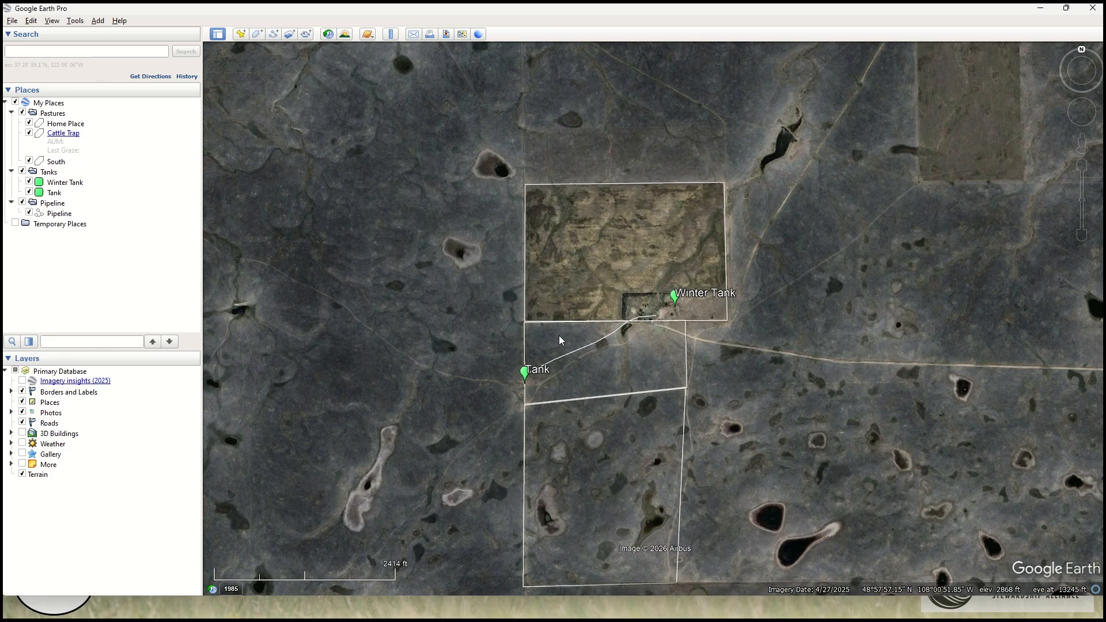
# Step: View the ranch in historical imagery at 9/1997, and return to the current imagery
pyautogui.click(328, 34)
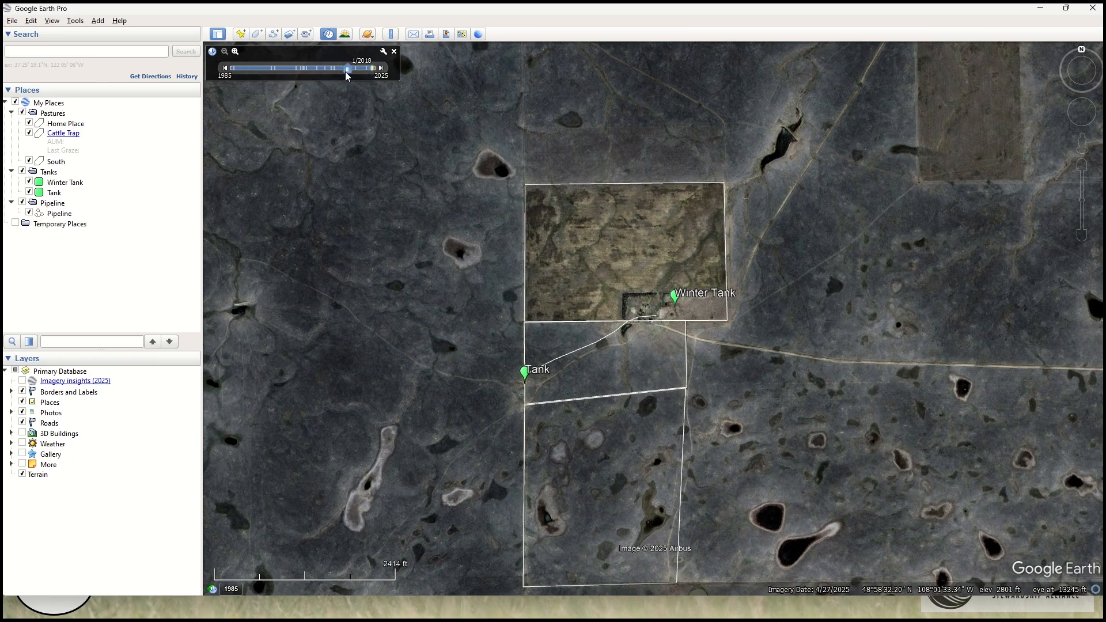
pyautogui.moveTo(320, 72); pyautogui.dragTo(276, 71)
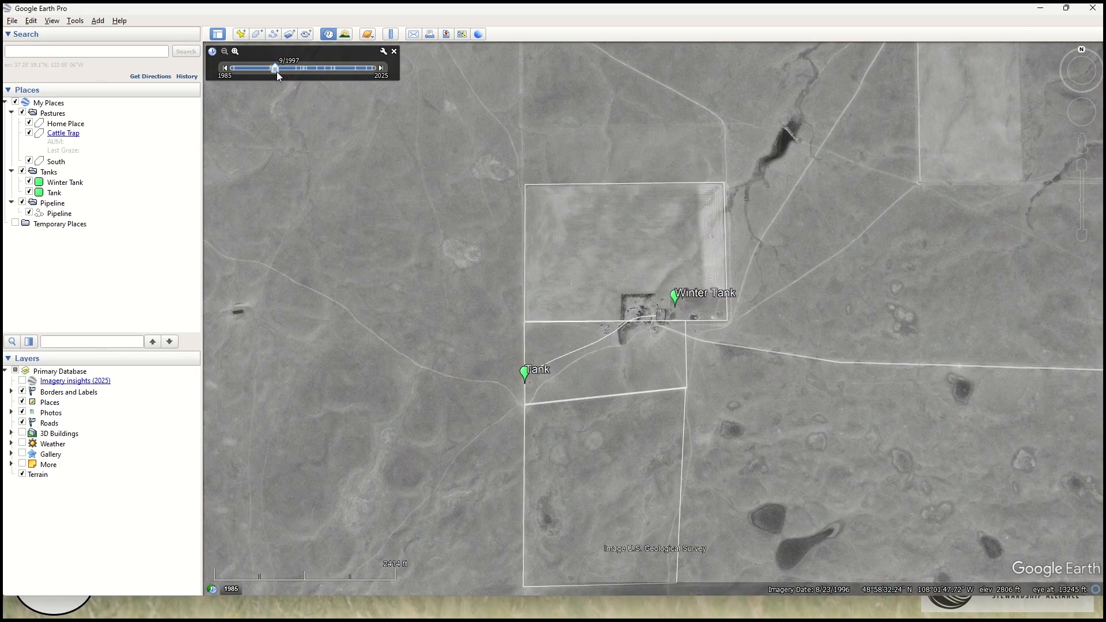
pyautogui.scroll(-2, 630, 260)
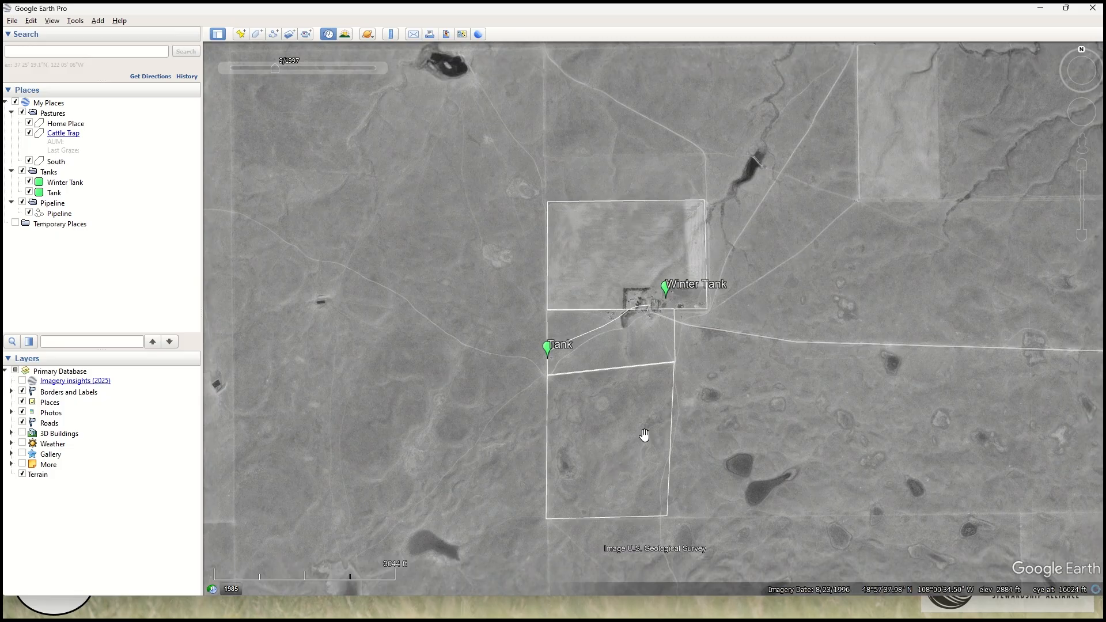
pyautogui.moveTo(274, 67)
pyautogui.moveTo(348, 53)
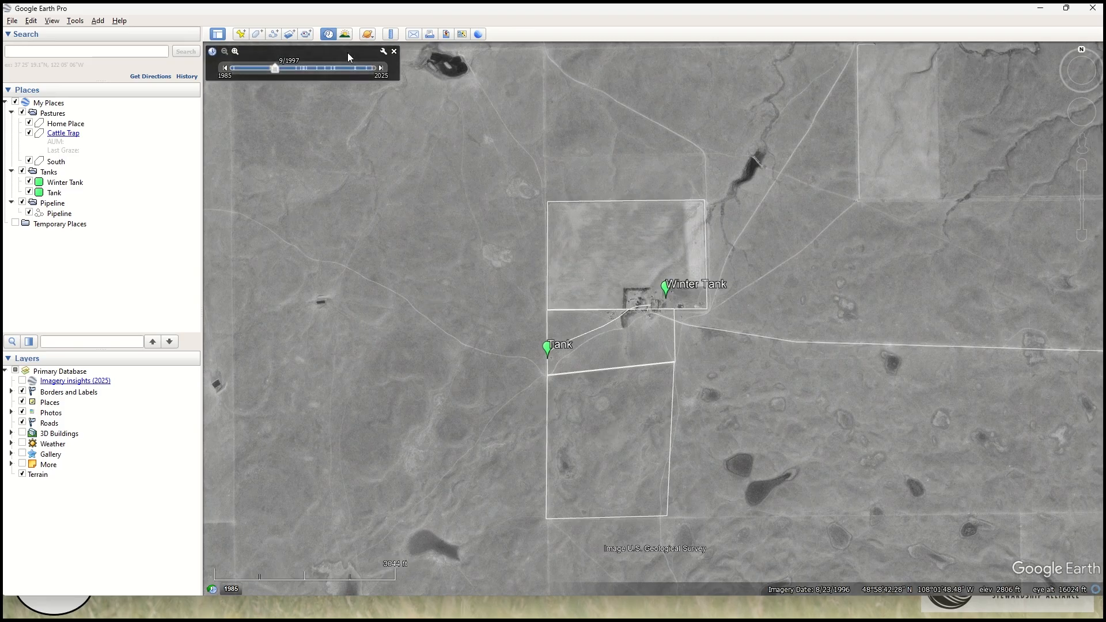
pyautogui.click(394, 52)
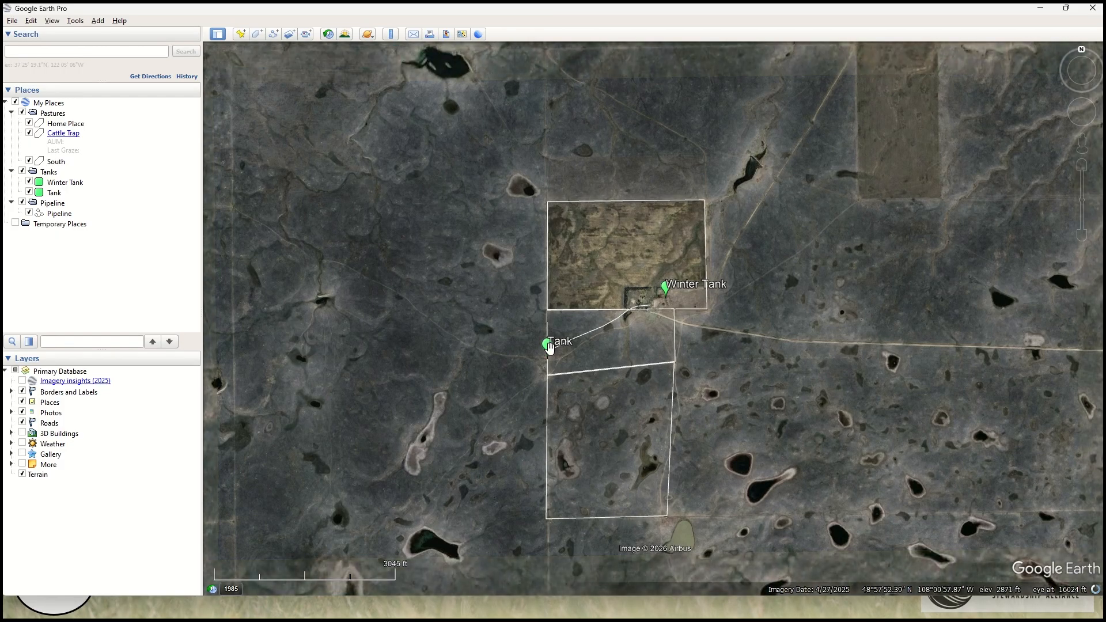
# Step: Preview the ranch as a printable map, look through its element, scaling and styling options, and close the print layout
pyautogui.moveTo(545, 345); pyautogui.dragTo(502, 317)
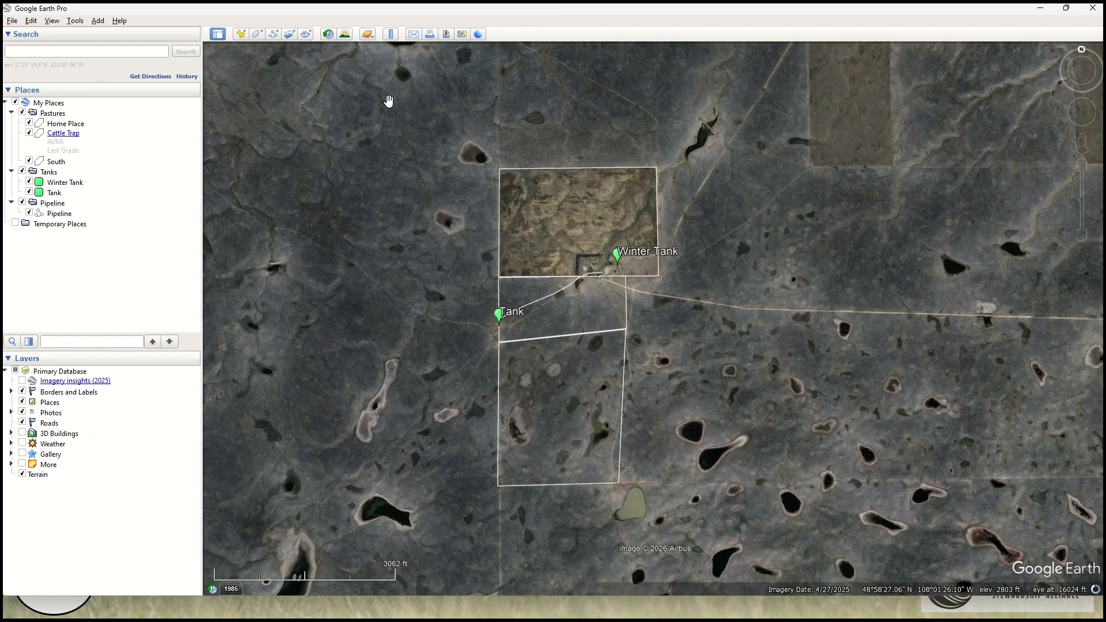
pyautogui.click(431, 36)
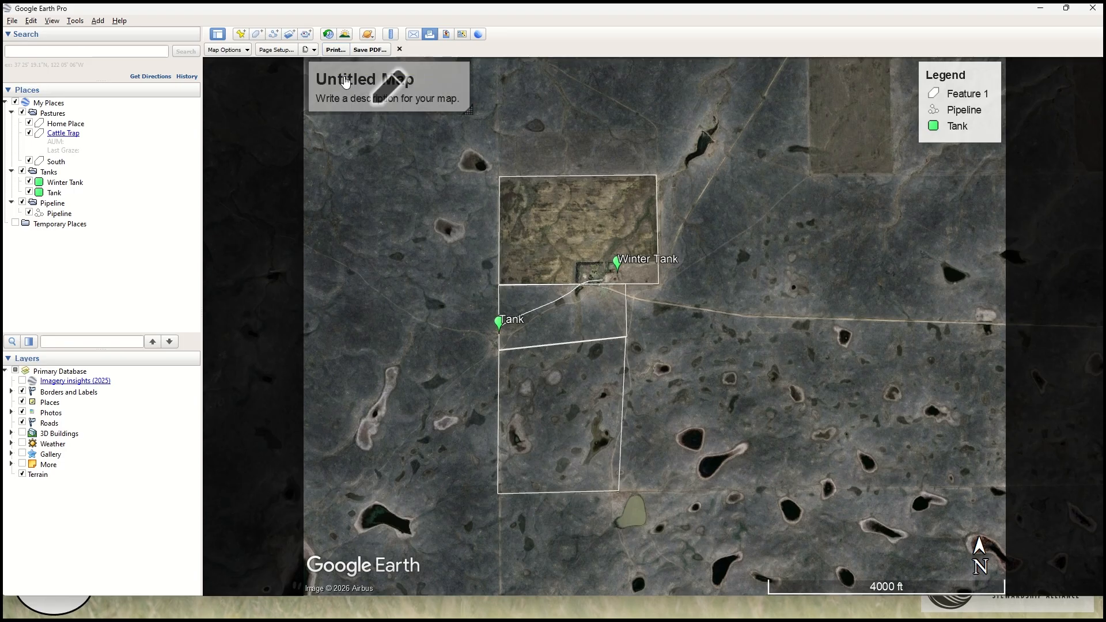
pyautogui.click(248, 50)
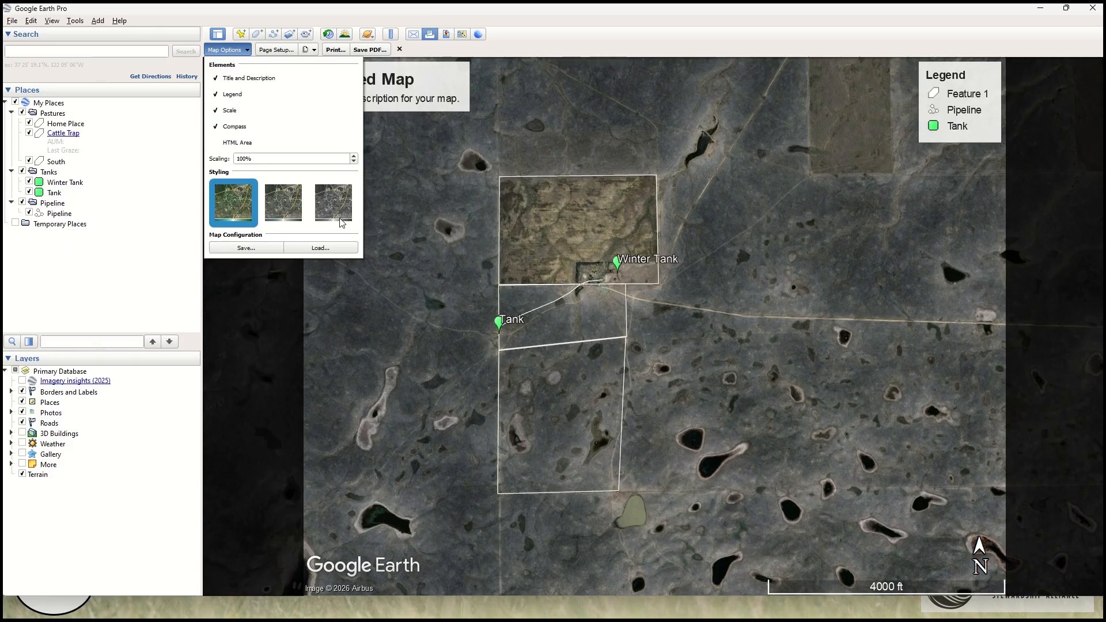
pyautogui.click(274, 291)
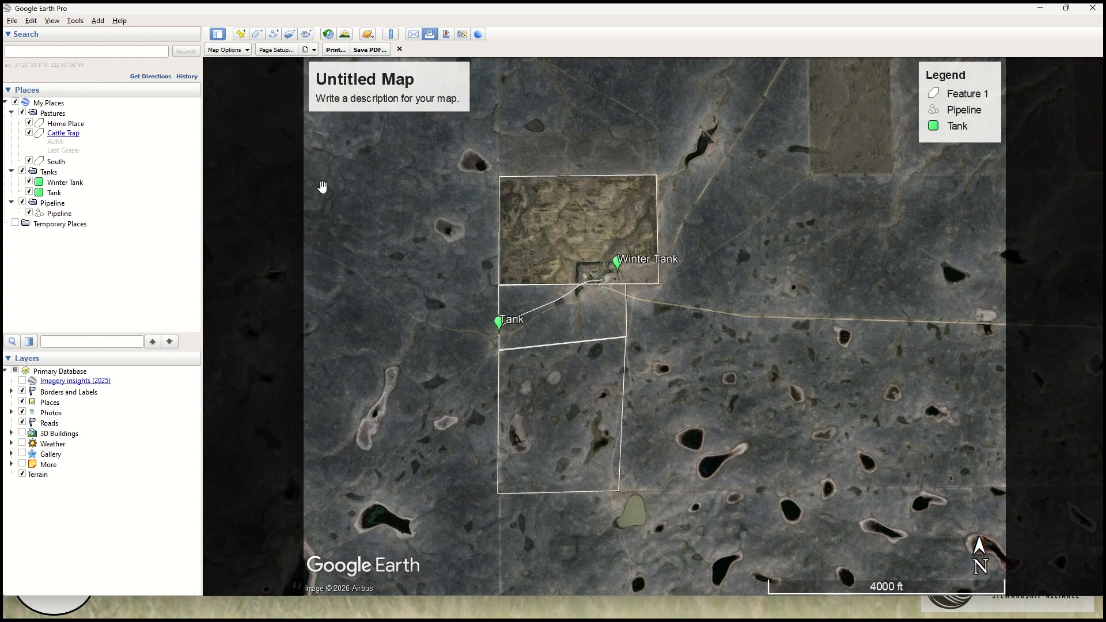
pyautogui.click(400, 49)
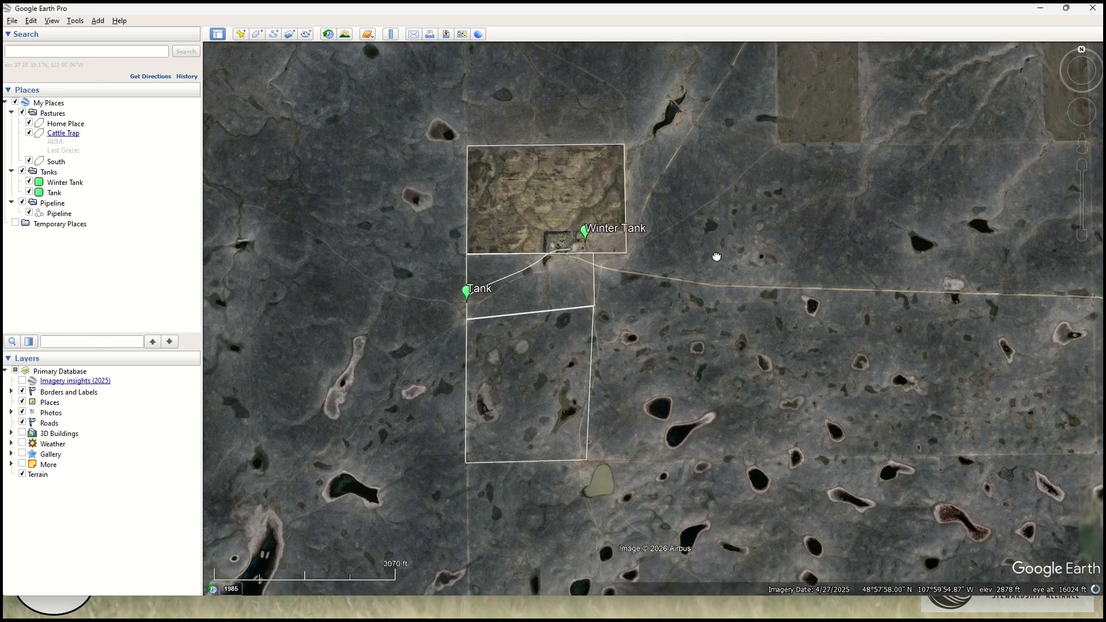
pyautogui.moveTo(717, 256); pyautogui.dragTo(679, 254)
# Step: Start saving the Tanks folder as a place file and choose Homestead_Map_Data inside Homestead_Maps as the destination
pyautogui.click(65, 118)
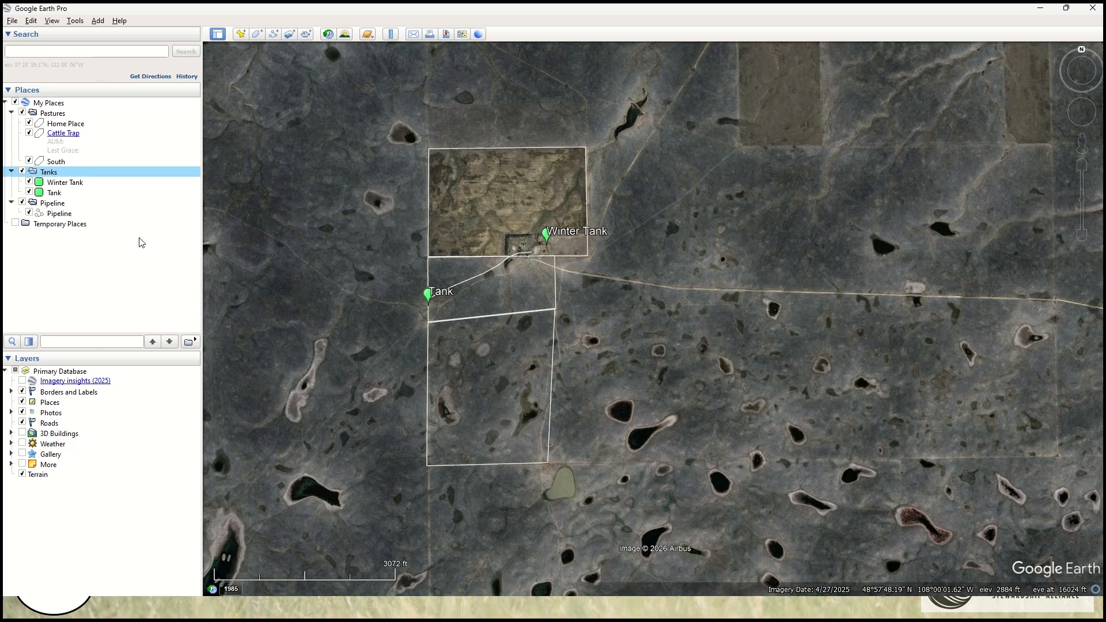
pyautogui.click(52, 203)
pyautogui.click(49, 172)
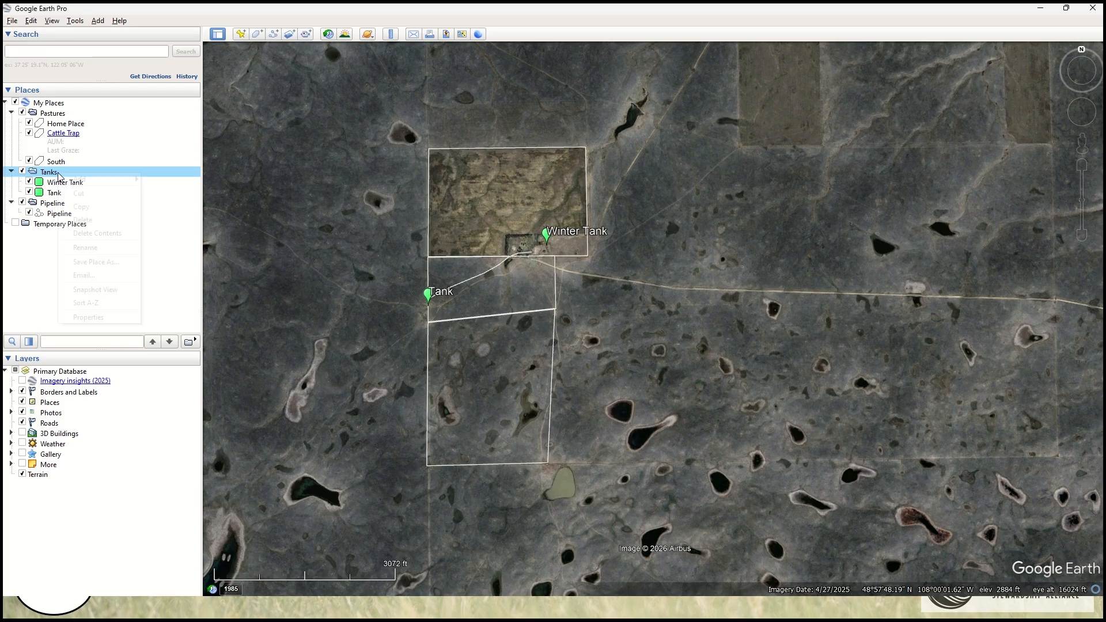
pyautogui.rightClick(59, 176)
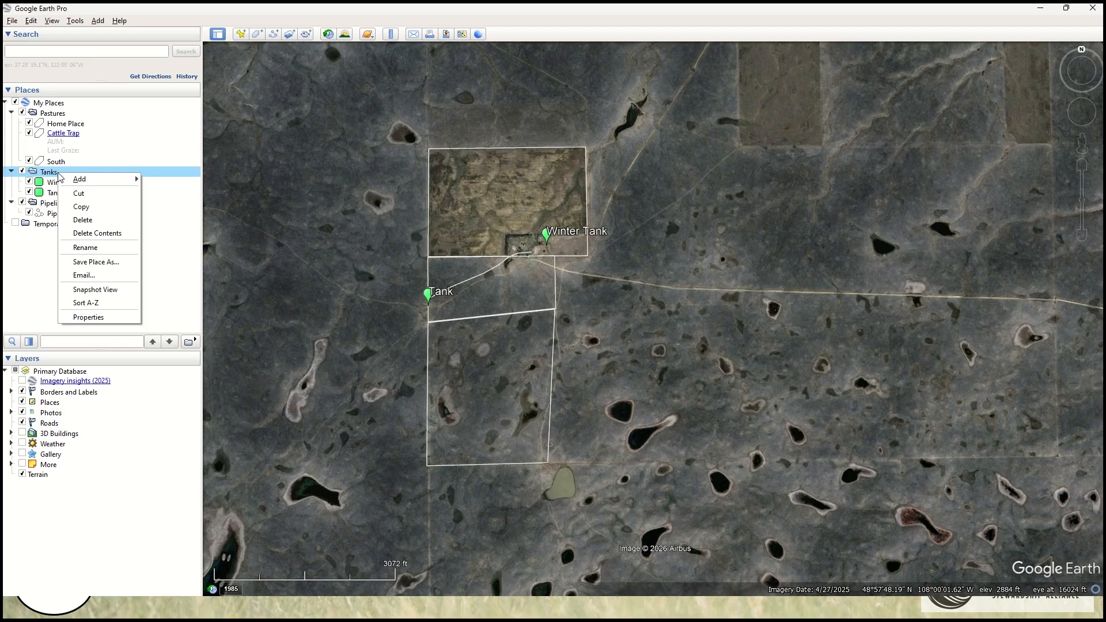
pyautogui.click(112, 262)
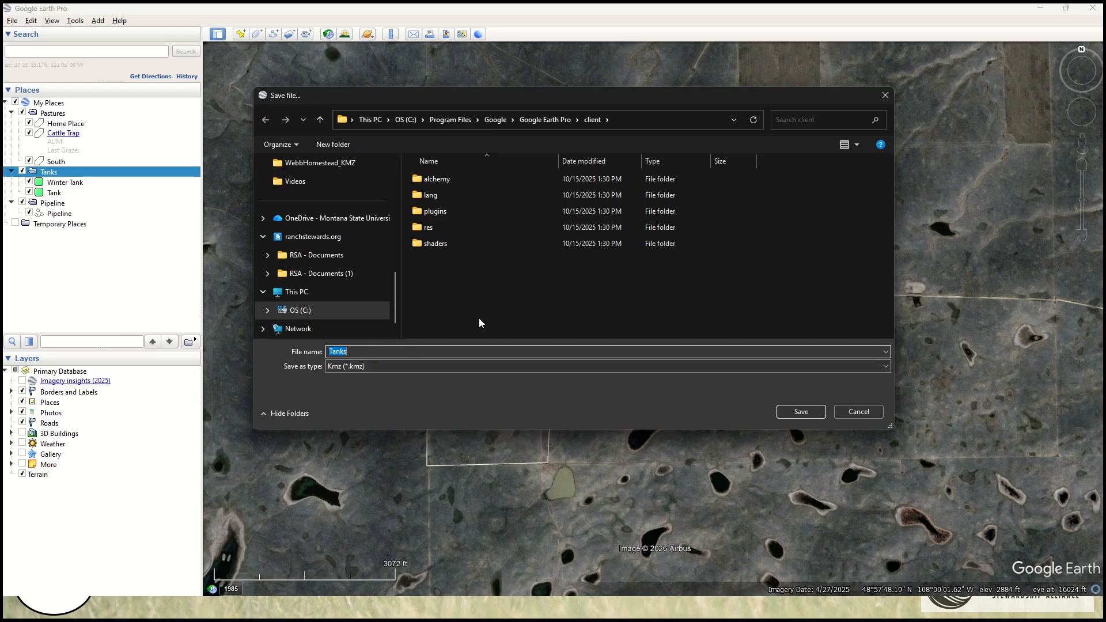
pyautogui.click(658, 118)
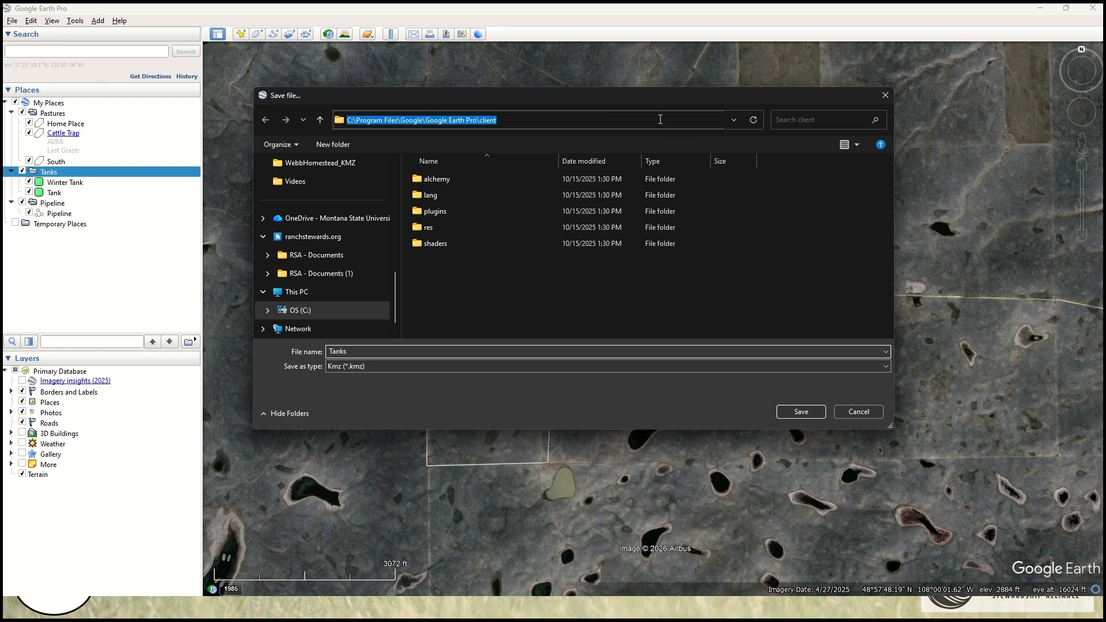
pyautogui.hotkey('ctrl', 'v')
pyautogui.press('Return')
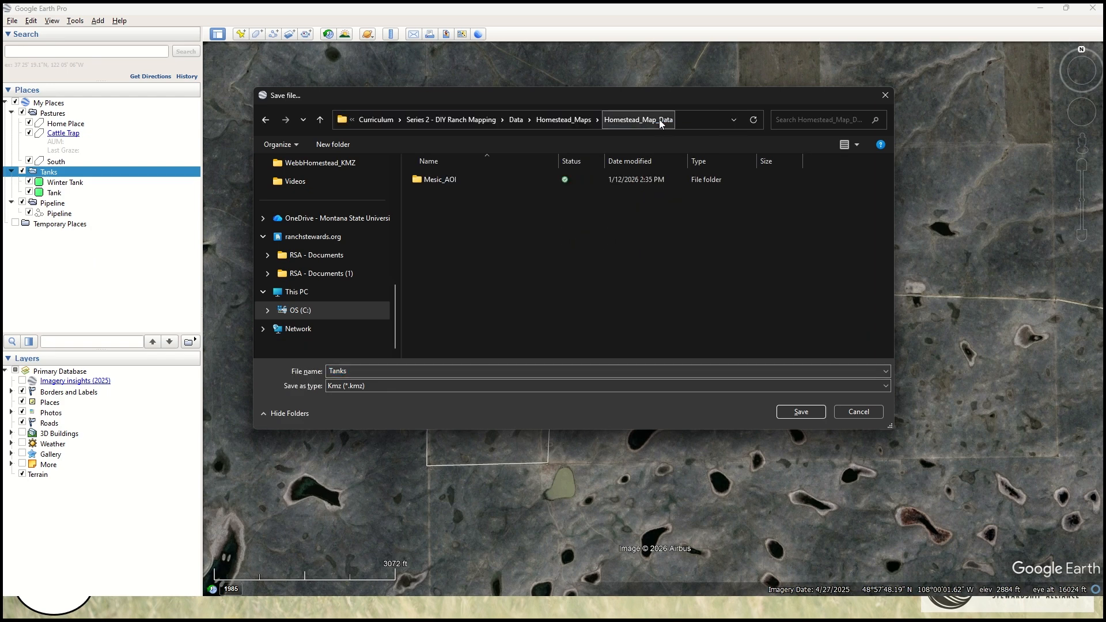
pyautogui.click(563, 119)
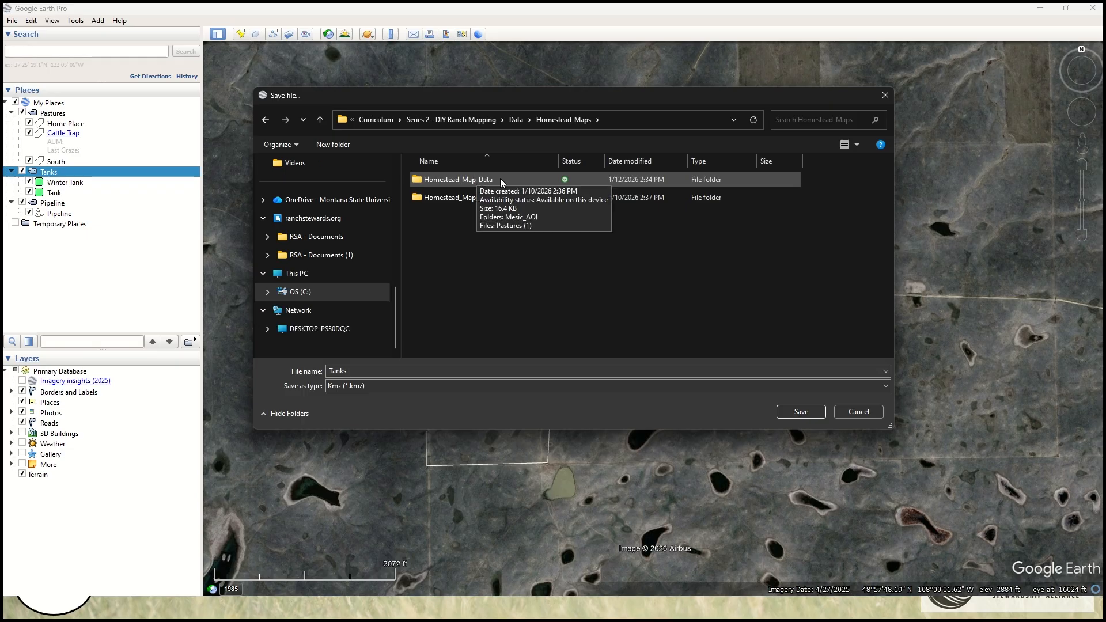
pyautogui.doubleClick(500, 178)
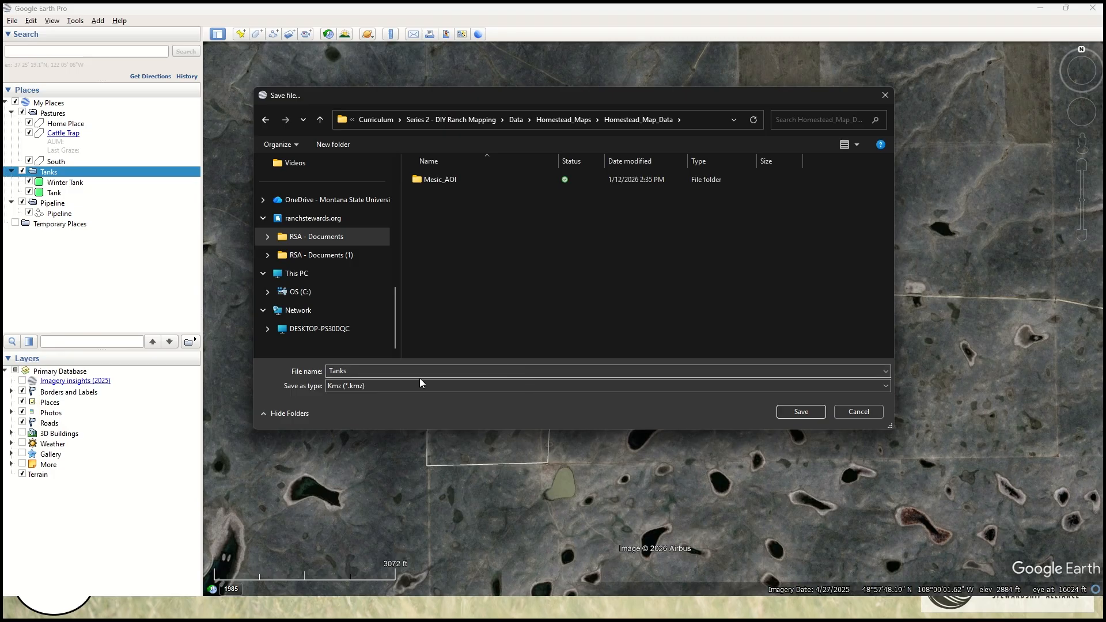
# Step: Save the Tanks folder in KML format under the file name Tanks
pyautogui.click(331, 387)
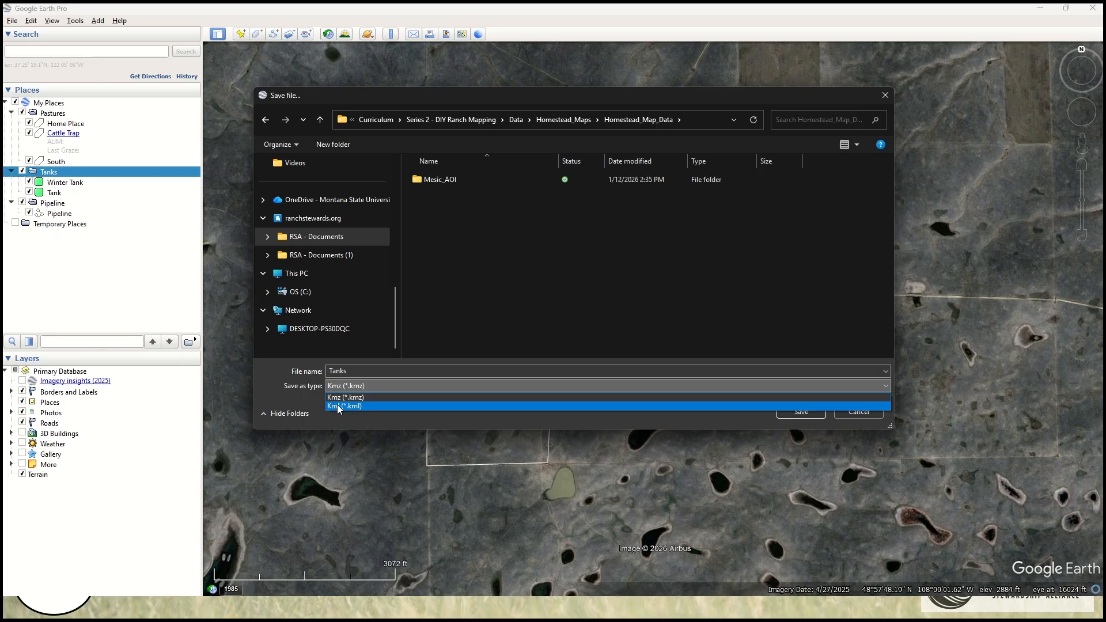
pyautogui.click(339, 406)
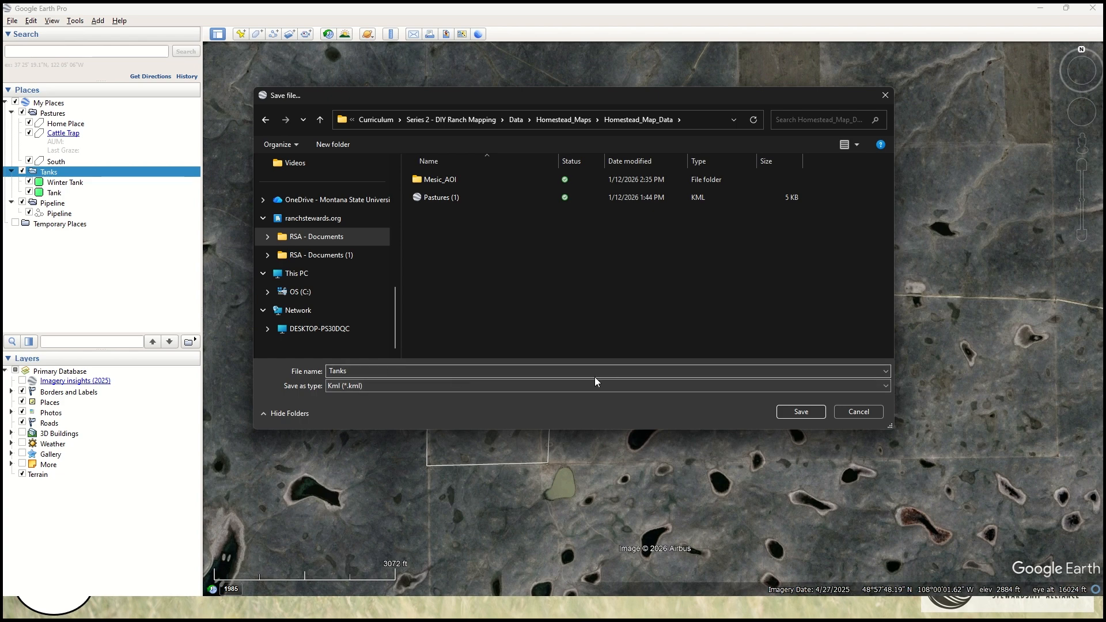
pyautogui.click(803, 412)
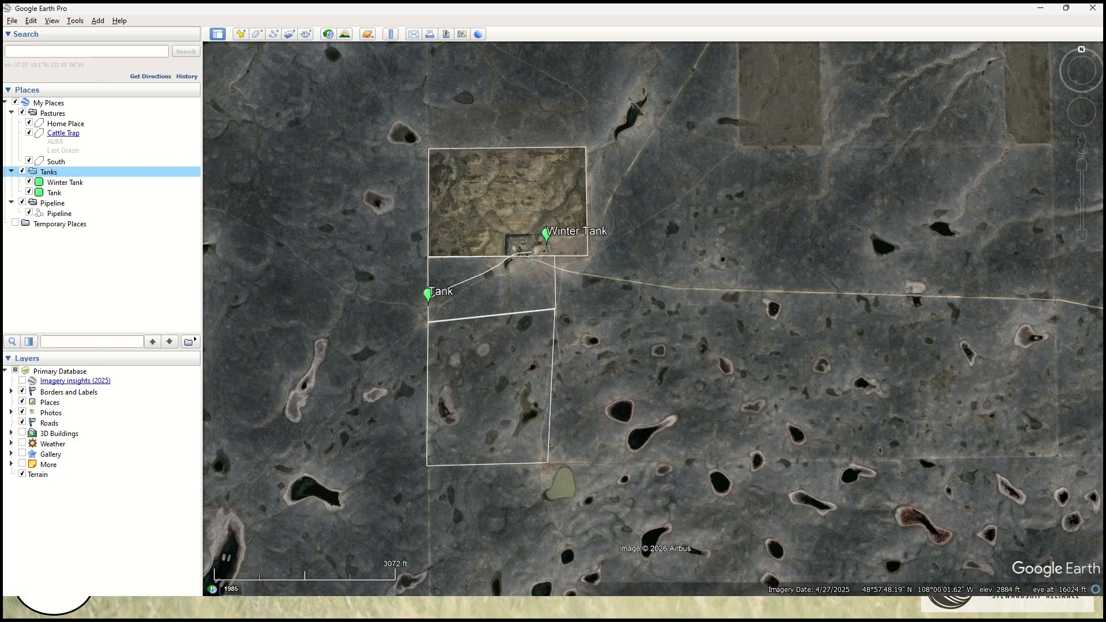
pyautogui.click(123, 283)
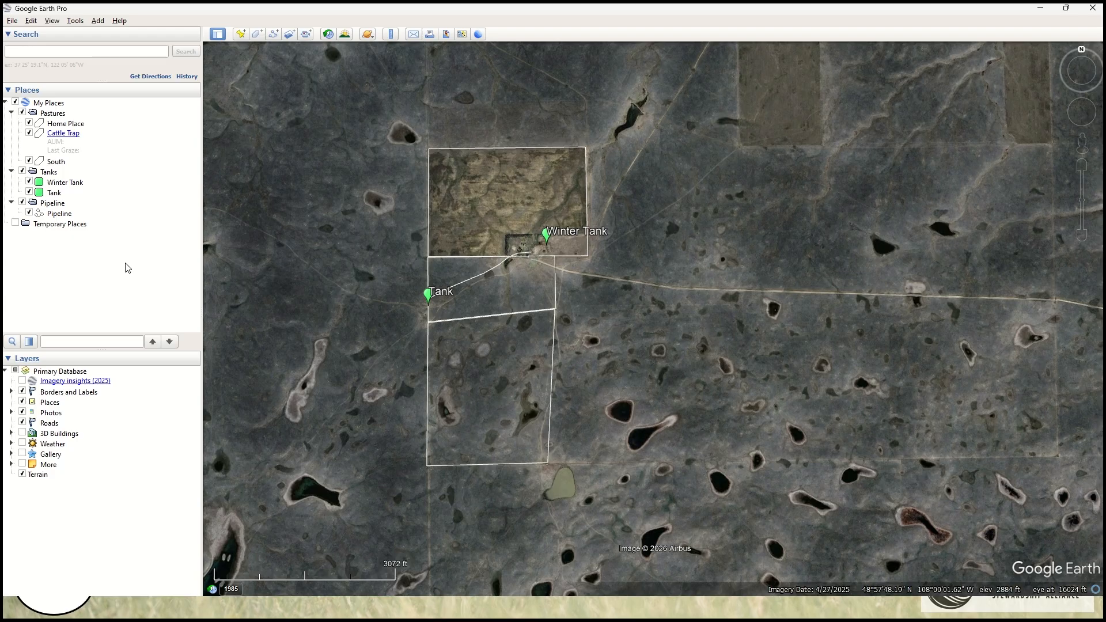
# Step: Start importing data and browse to the Homestead_Map_Data folder inside Homestead_Maps
pyautogui.click(12, 21)
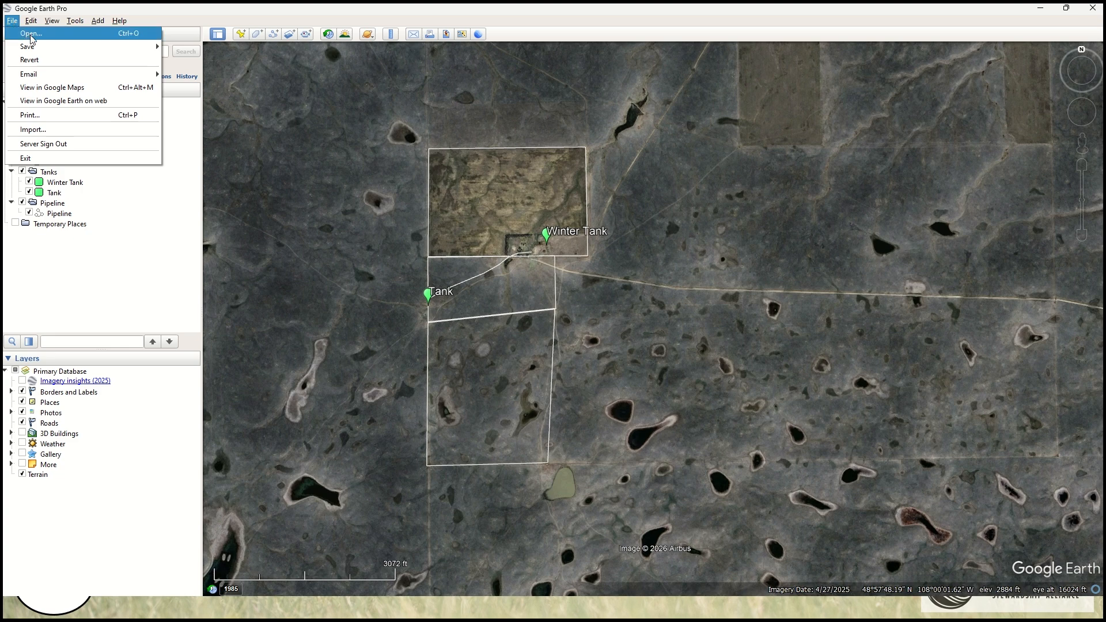
pyautogui.click(36, 130)
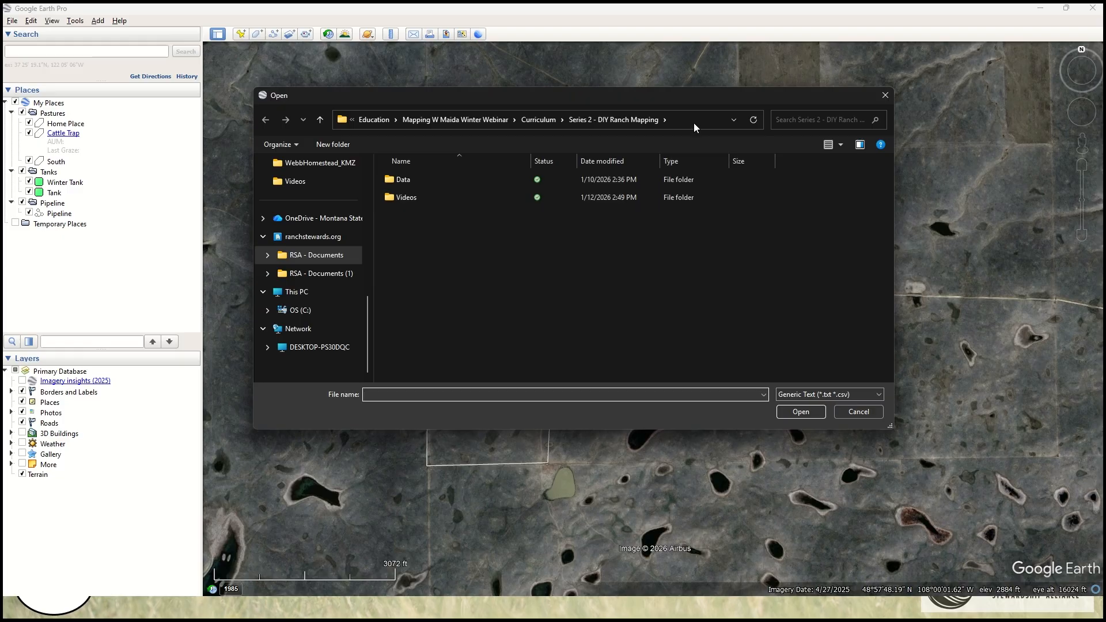
pyautogui.click(694, 122)
pyautogui.hotkey('ctrl', 'v')
pyautogui.press('Return')
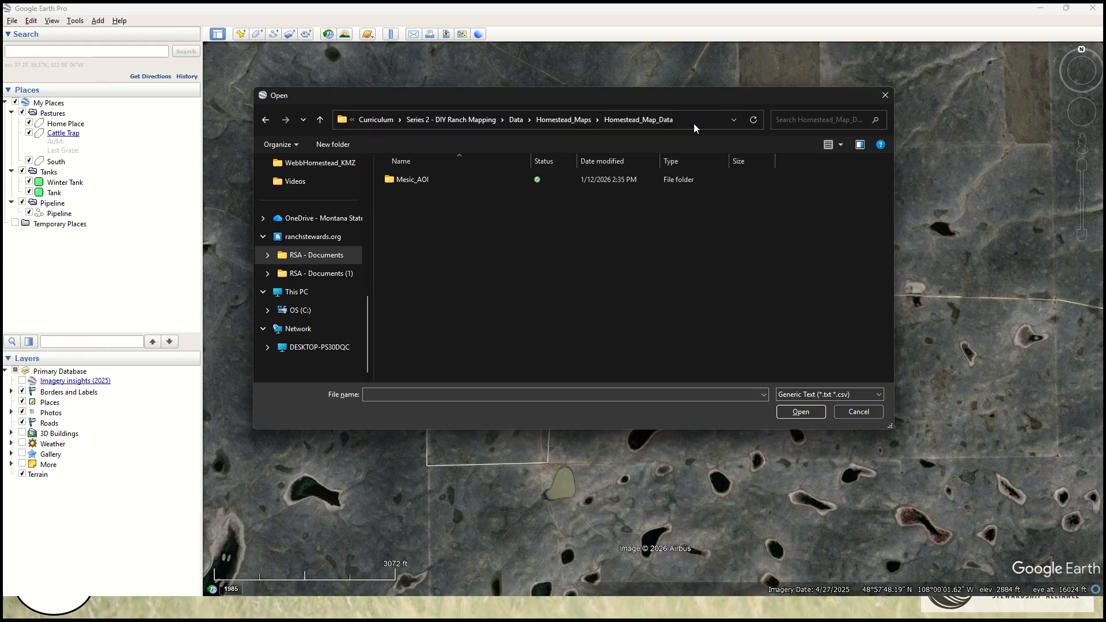
pyautogui.doubleClick(441, 179)
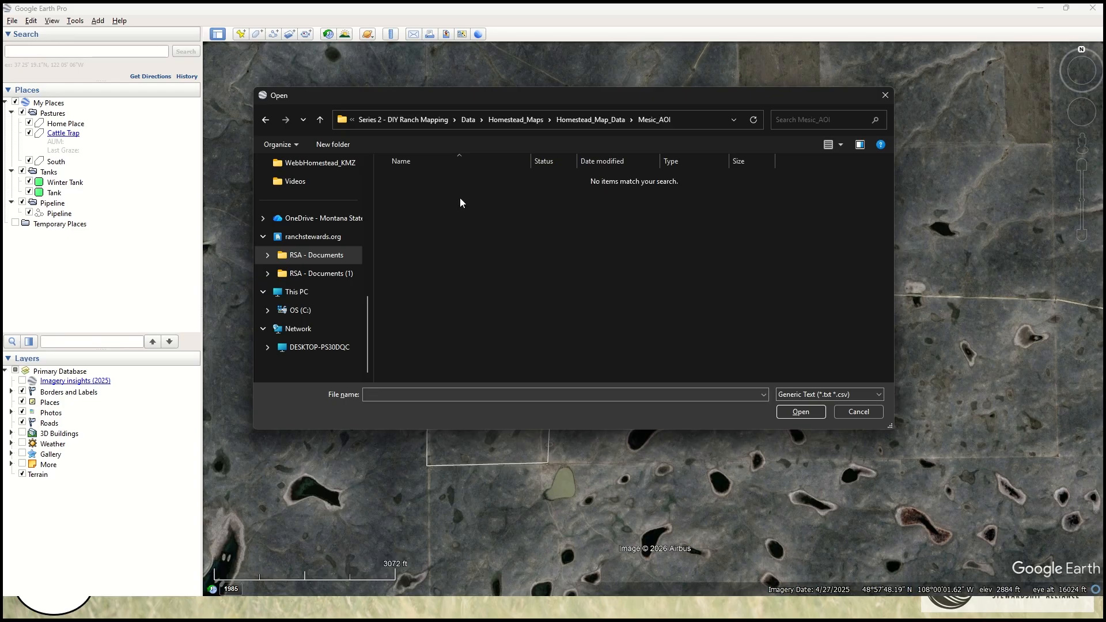
pyautogui.click(266, 121)
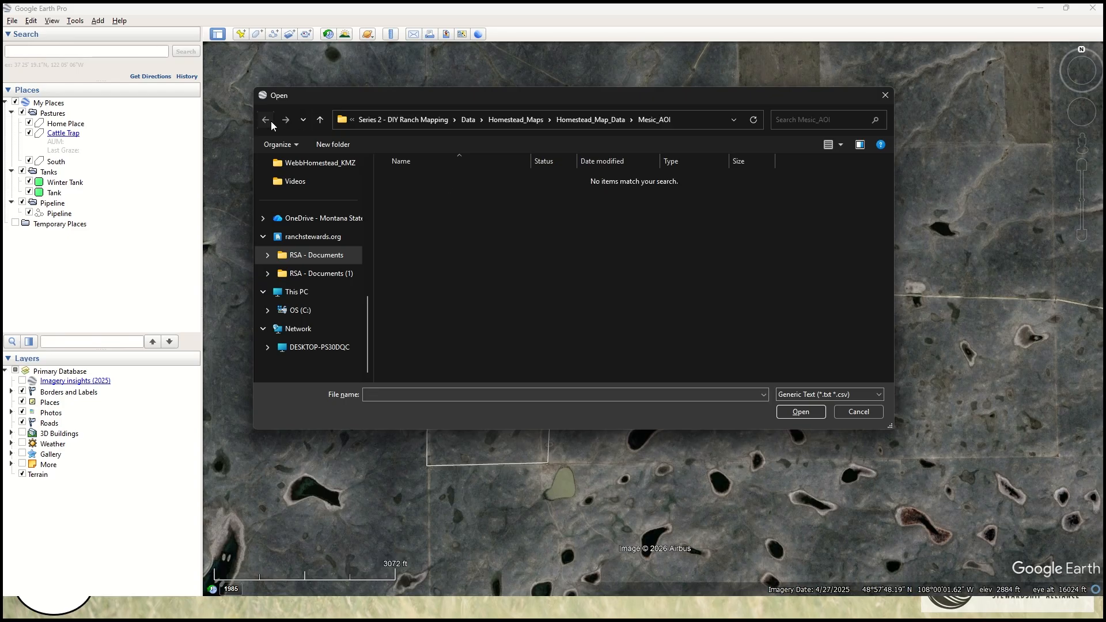
# Step: Set the import file type to ESRI Shape (*.shp) and open Mesic_AOI.shp from the Mesic_AOI folder
pyautogui.click(810, 395)
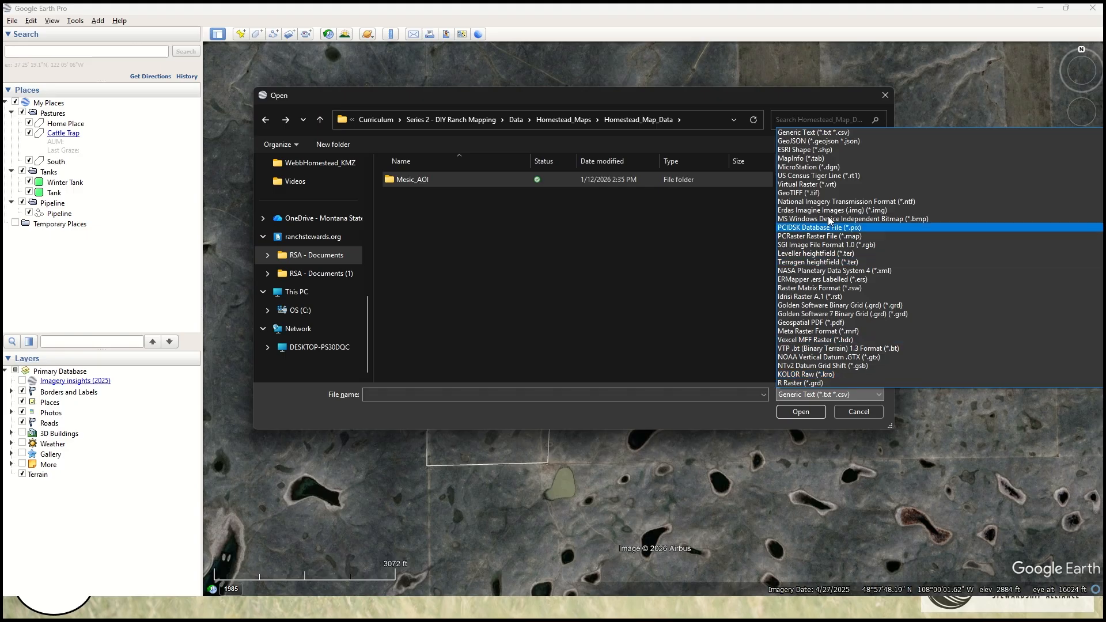
pyautogui.click(823, 151)
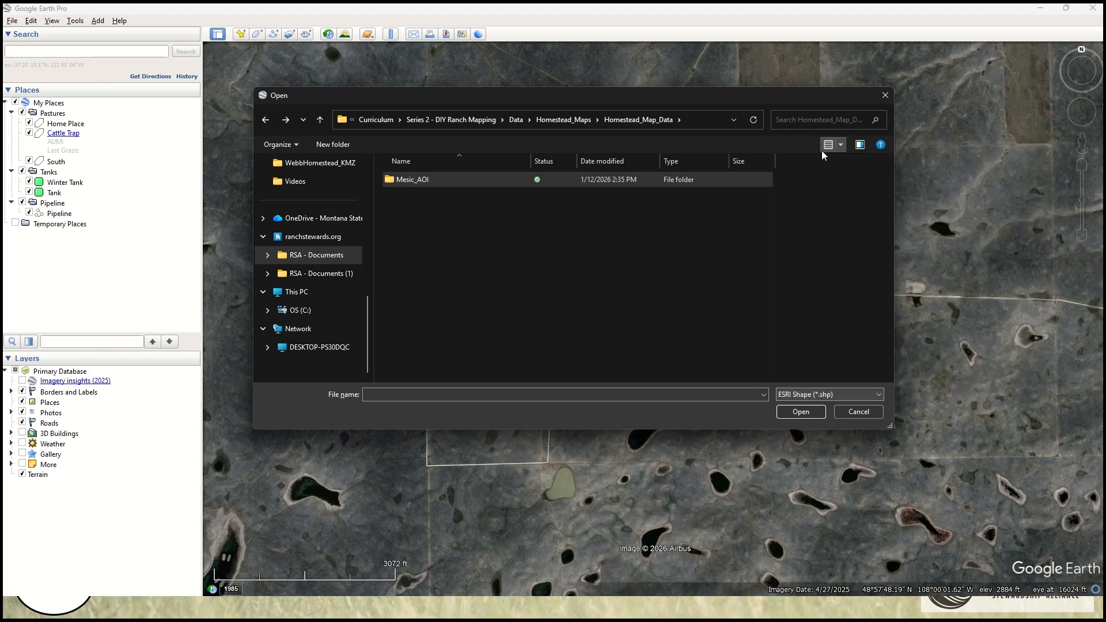
pyautogui.doubleClick(447, 176)
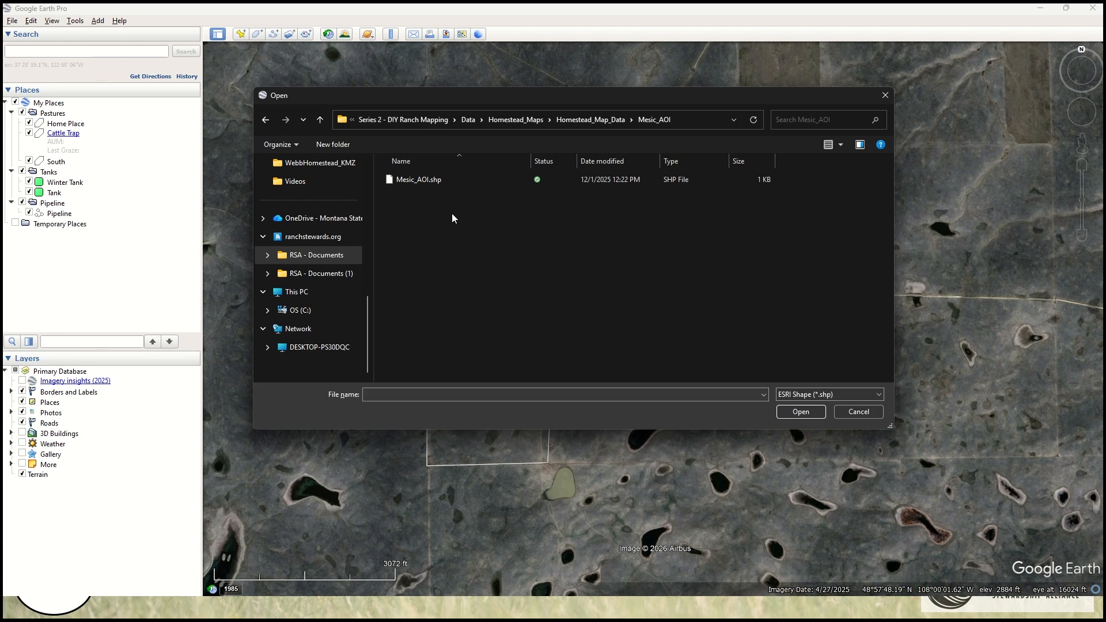
pyautogui.click(435, 181)
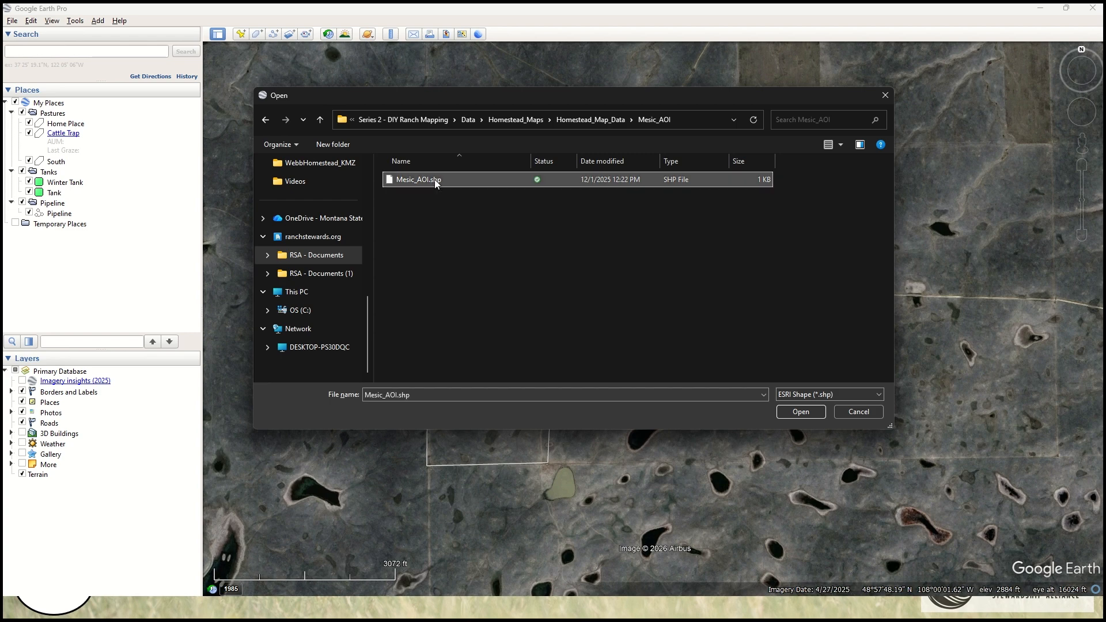
pyautogui.click(800, 412)
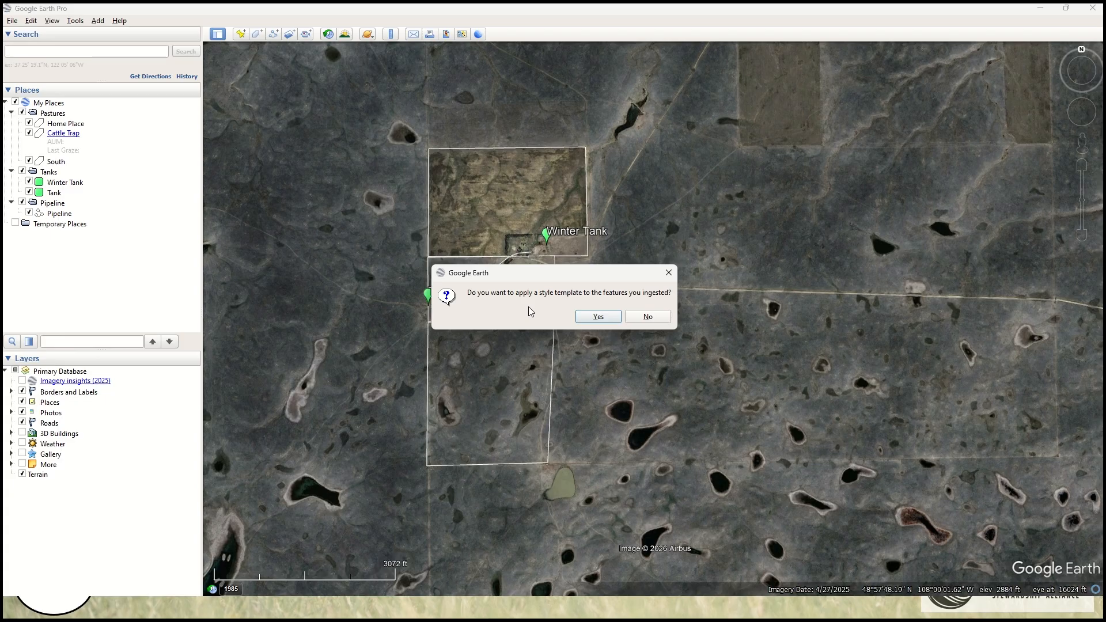
# Step: Choose a new style template for the imported features, accept its default settings and skip saving the template file
pyautogui.click(583, 316)
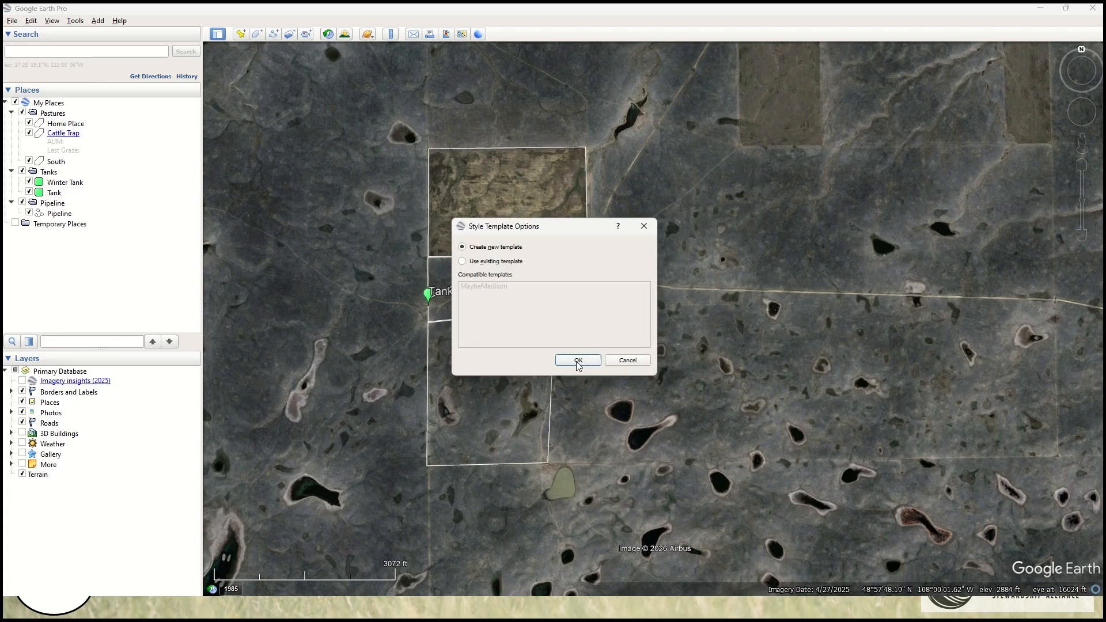
pyautogui.click(578, 363)
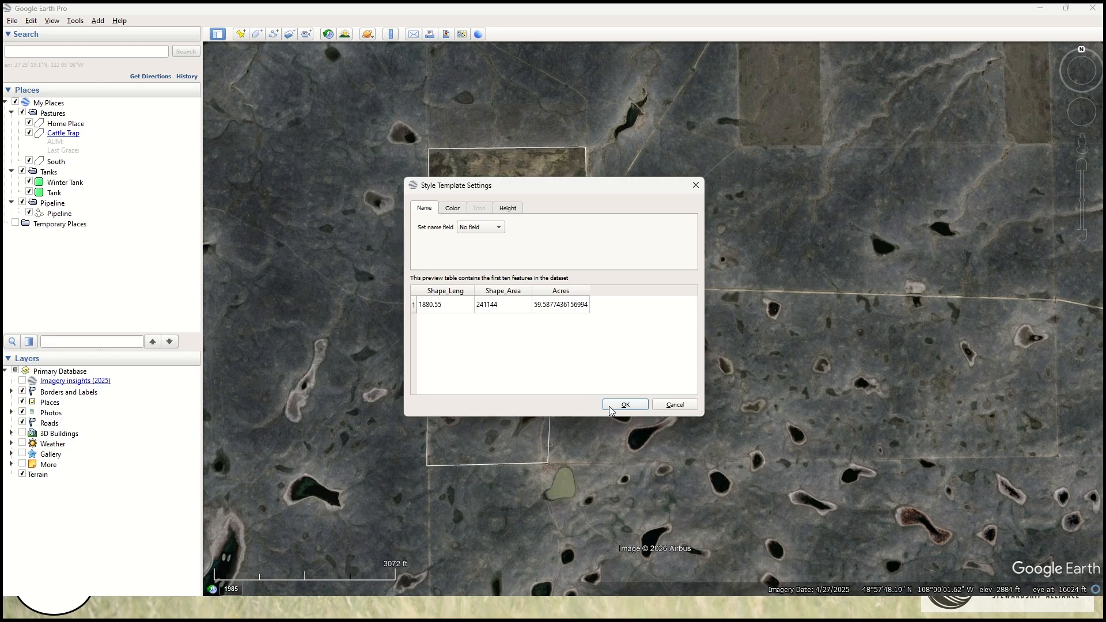
pyautogui.click(616, 408)
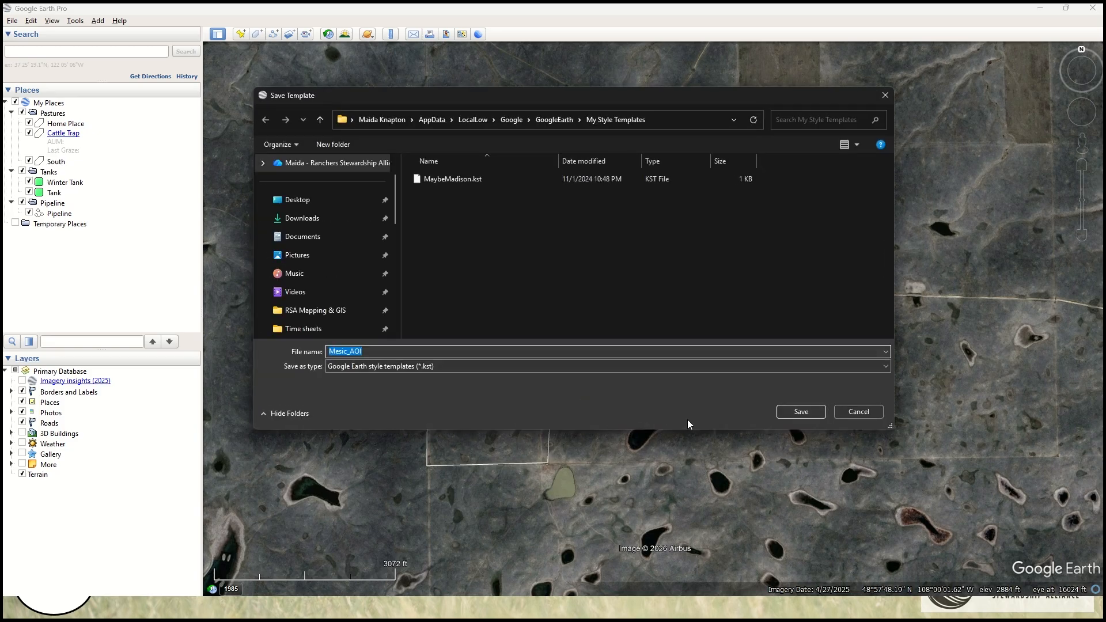
pyautogui.click(883, 96)
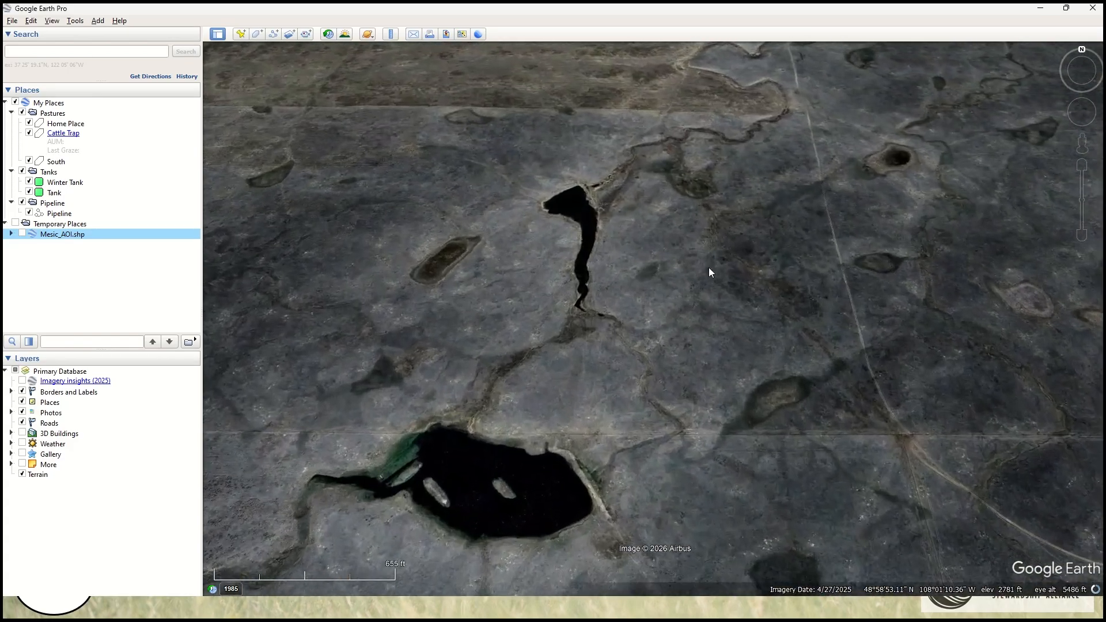
# Step: Turn on the Mesic_AOI.shp layer in Temporary Places and view its polygon from directly above with its surroundings
pyautogui.click(23, 234)
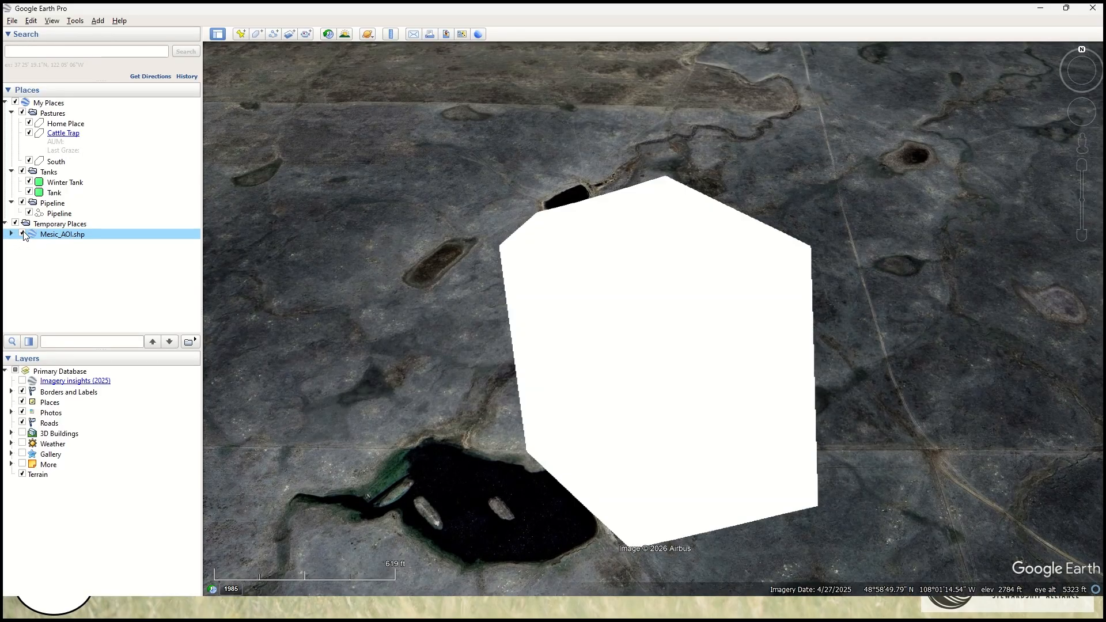
pyautogui.moveTo(667, 353); pyautogui.dragTo(656, 133, button='right')
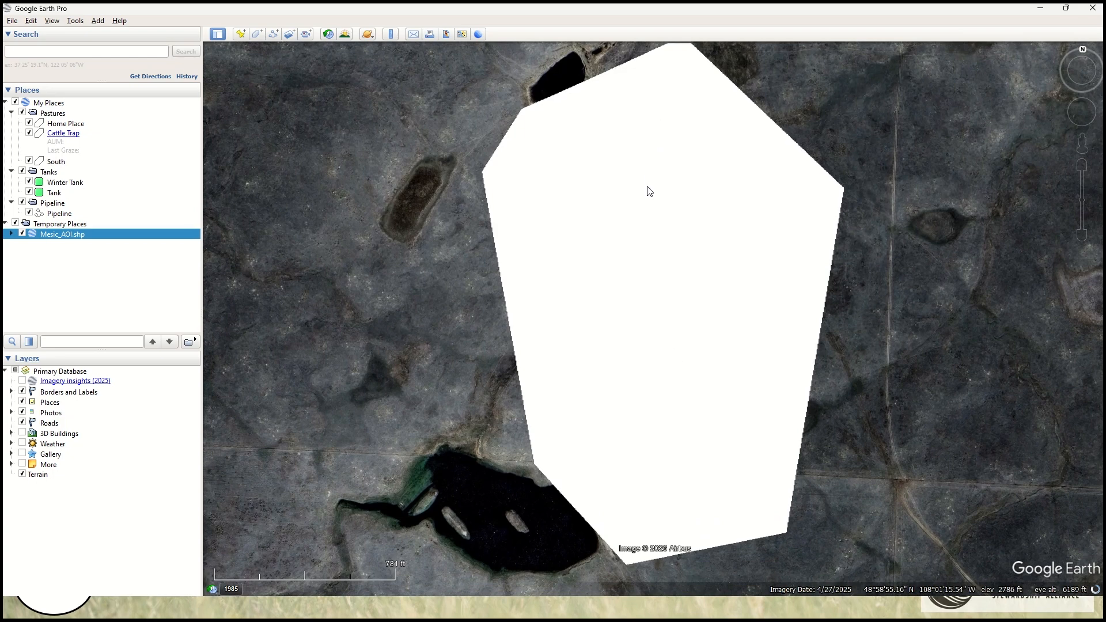
pyautogui.scroll(-3, 651, 179)
pyautogui.moveTo(654, 234); pyautogui.dragTo(559, 223)
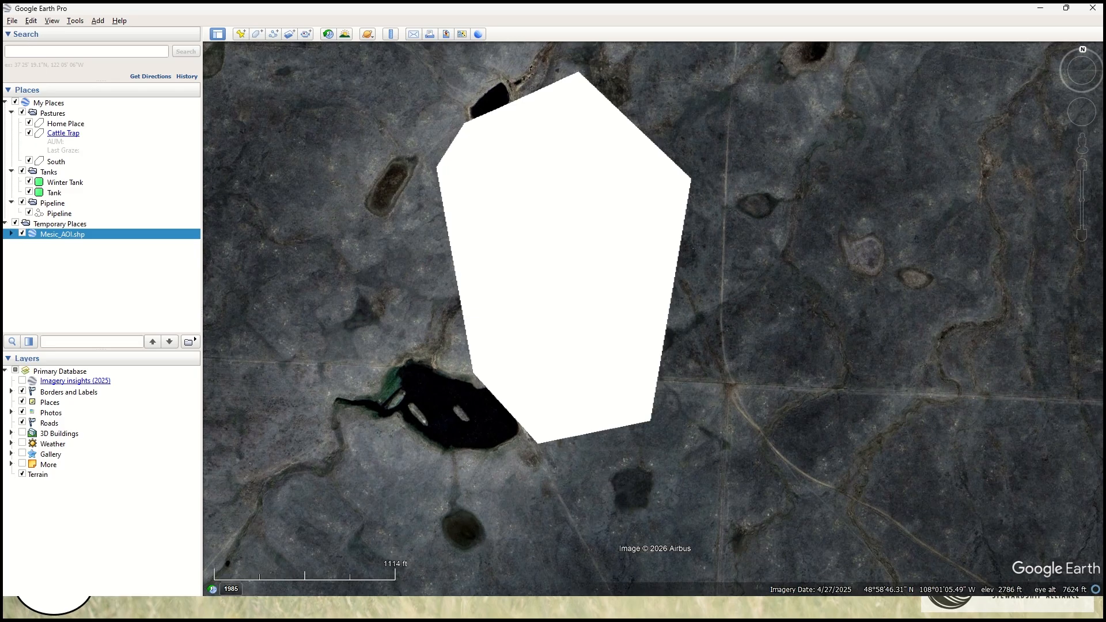
pyautogui.click(107, 173)
pyautogui.click(92, 225)
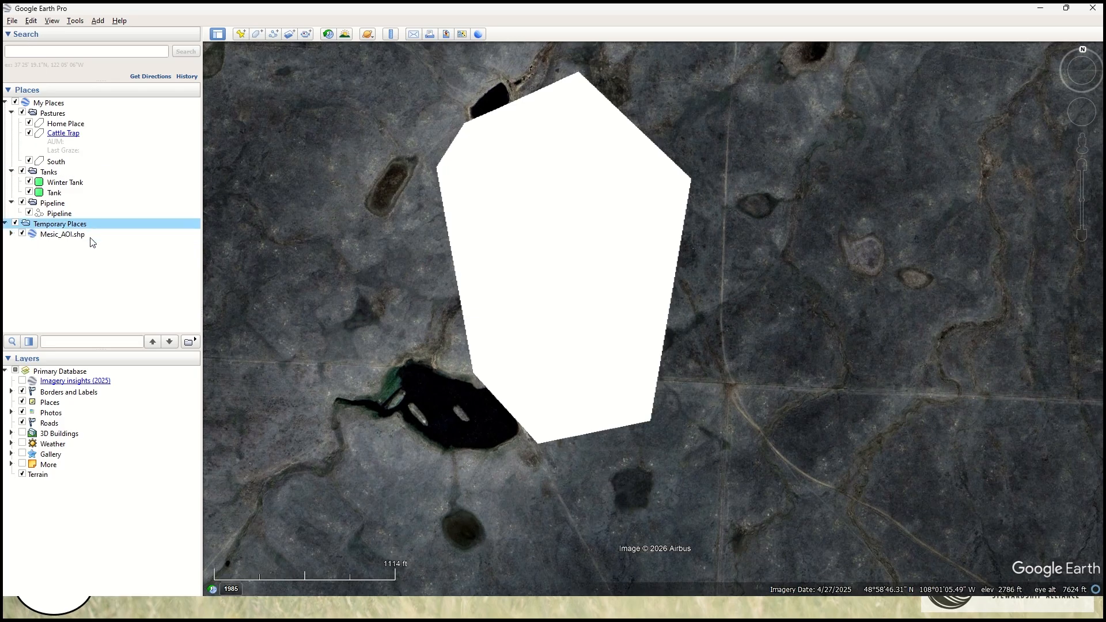
pyautogui.click(95, 234)
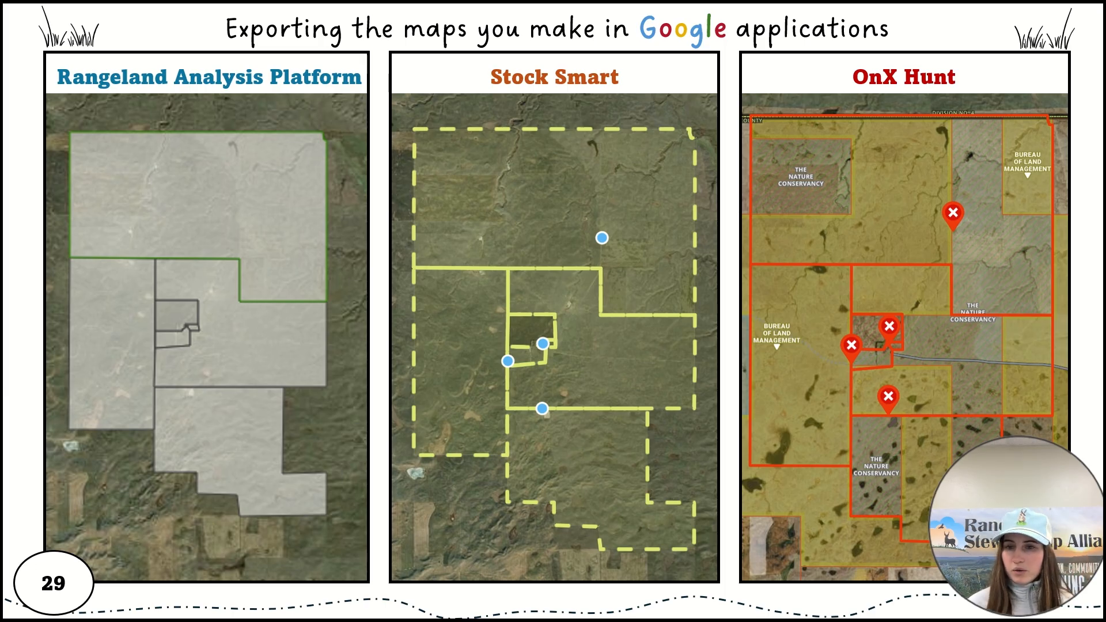
# Step: Switch to the Rangeland Analysis Platform Production Explorer in the browser and set the import method to Upload Shapefile or KML
pyautogui.hotkey('alt', 'Tab')
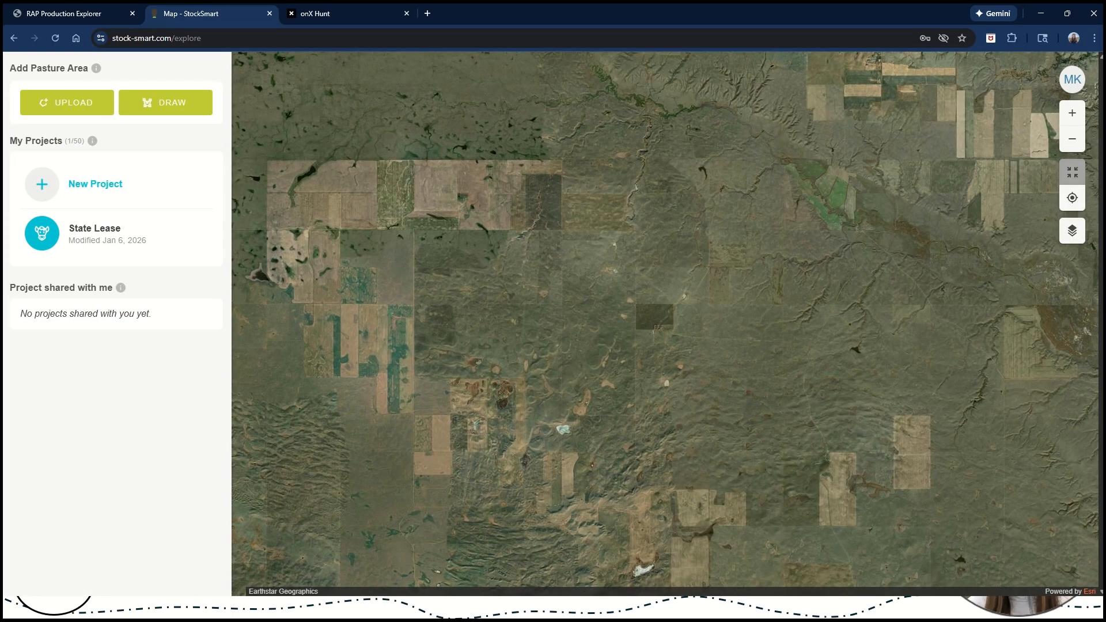
pyautogui.click(43, 16)
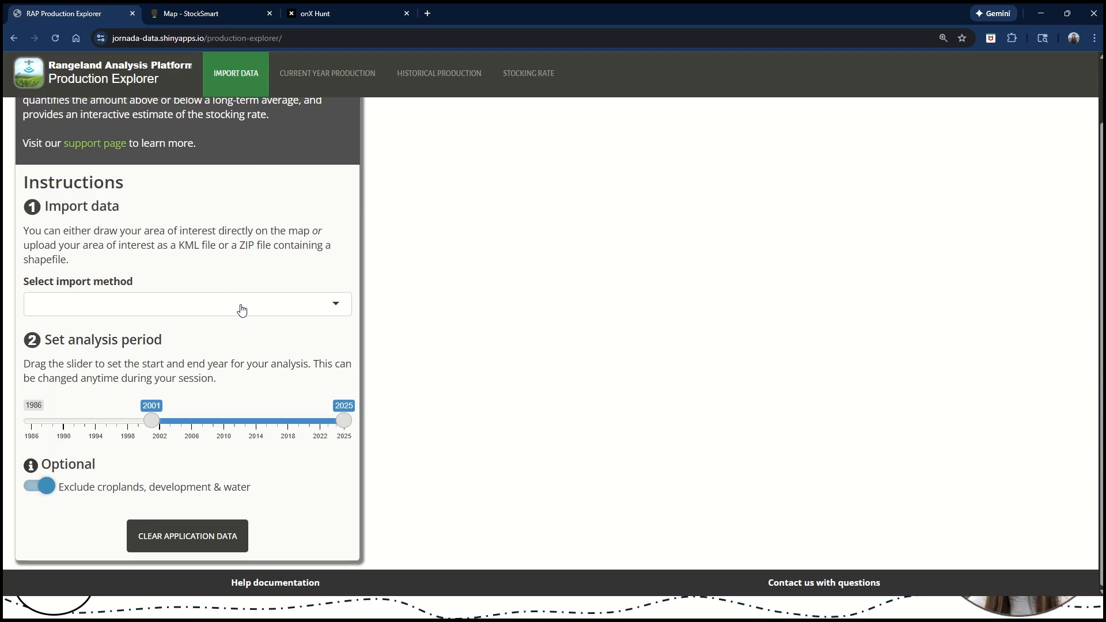
pyautogui.click(335, 310)
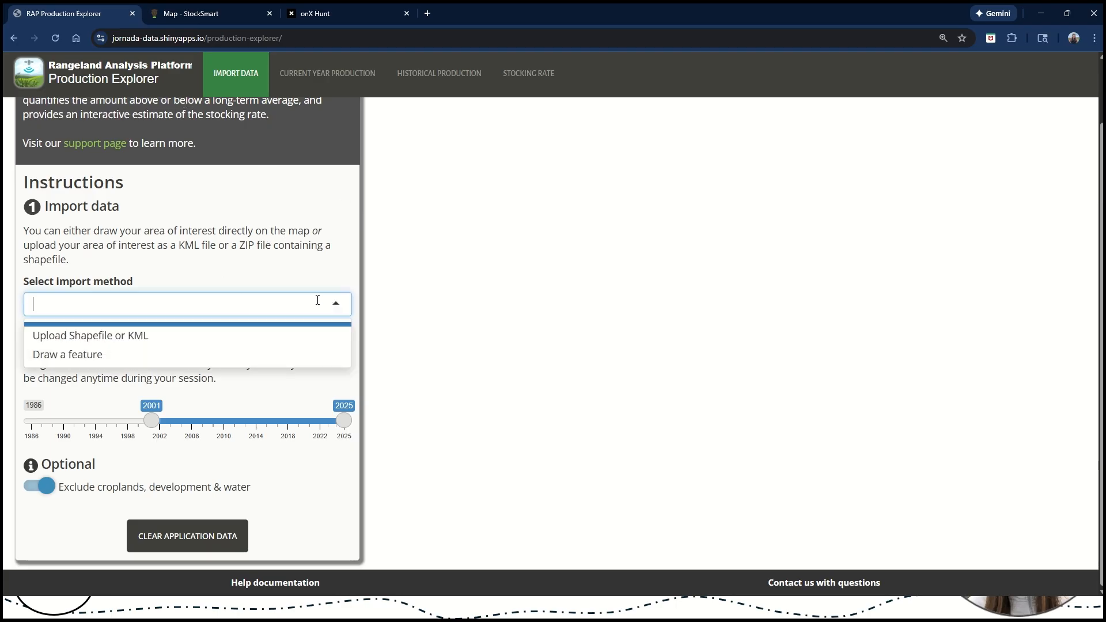
pyautogui.click(91, 336)
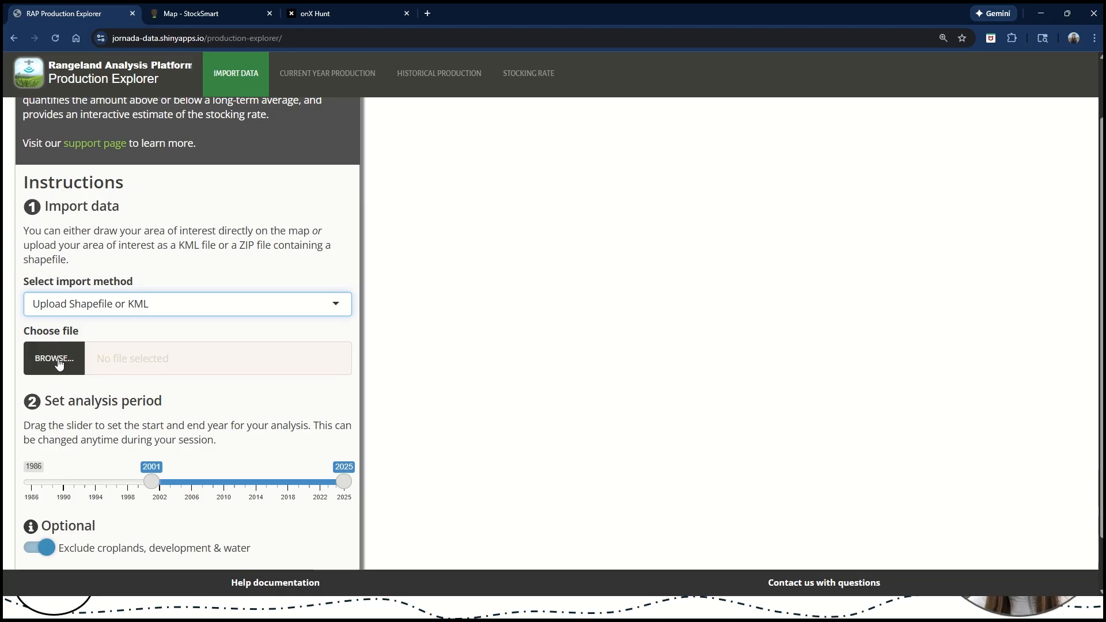
pyautogui.scroll(1, 55, 363)
# Step: Upload the Pastures (1) KML file from the Homestead_Map_Data folder
pyautogui.click(58, 430)
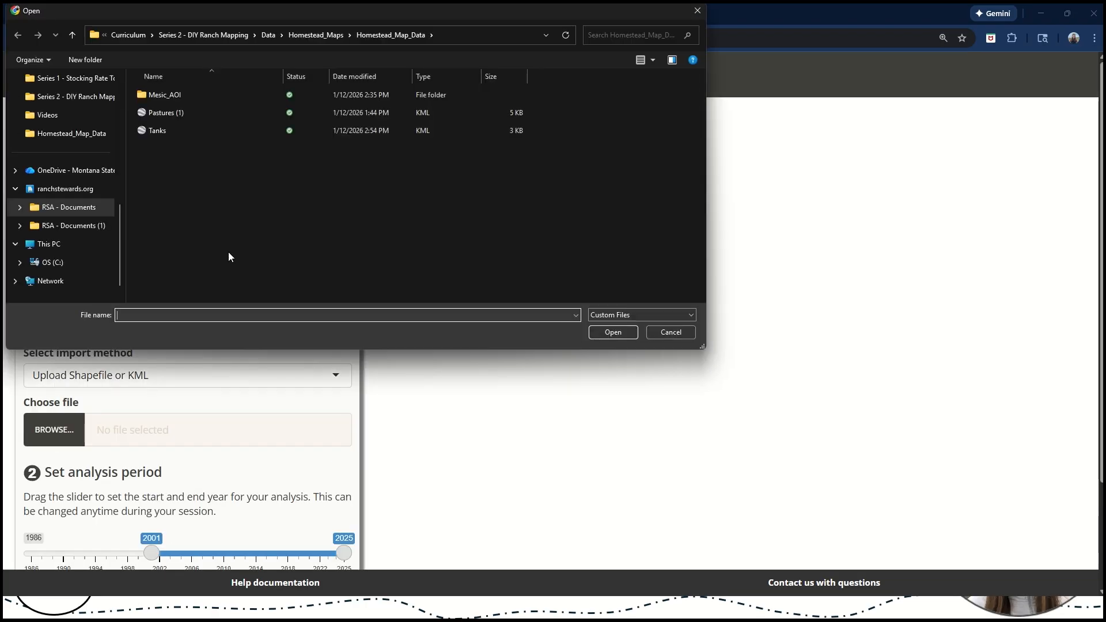
pyautogui.moveTo(439, 8); pyautogui.dragTo(551, 70)
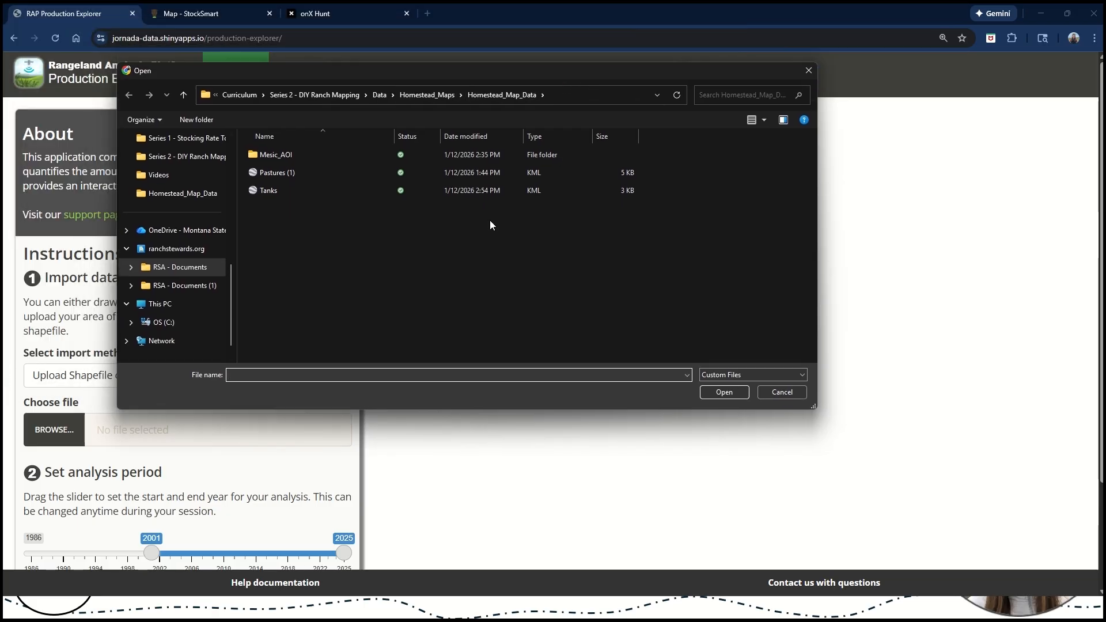
pyautogui.click(309, 172)
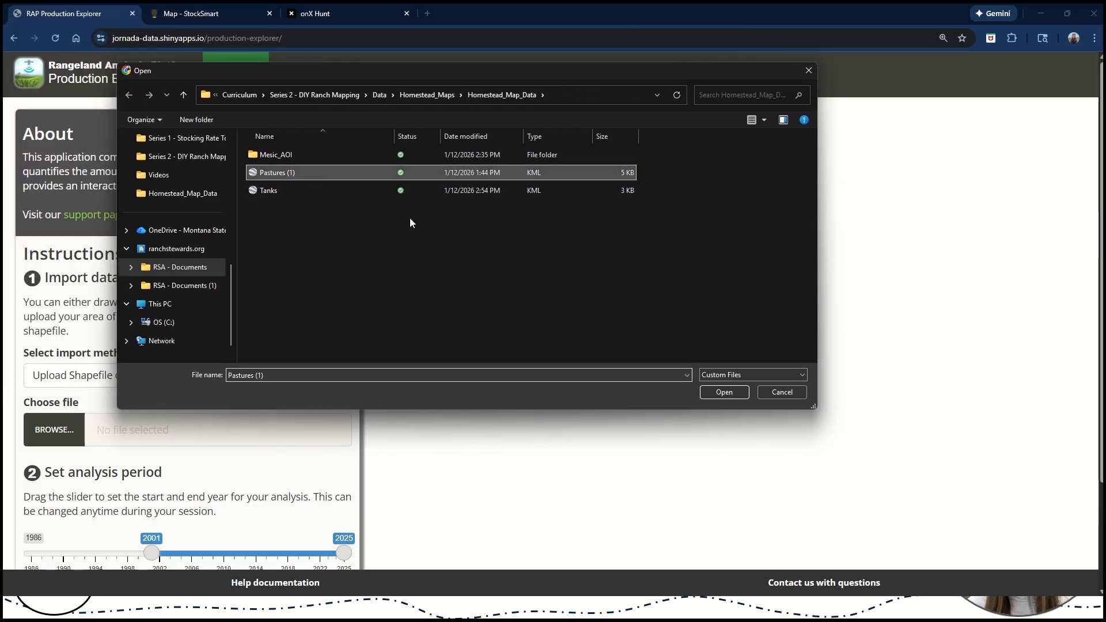
pyautogui.click(723, 392)
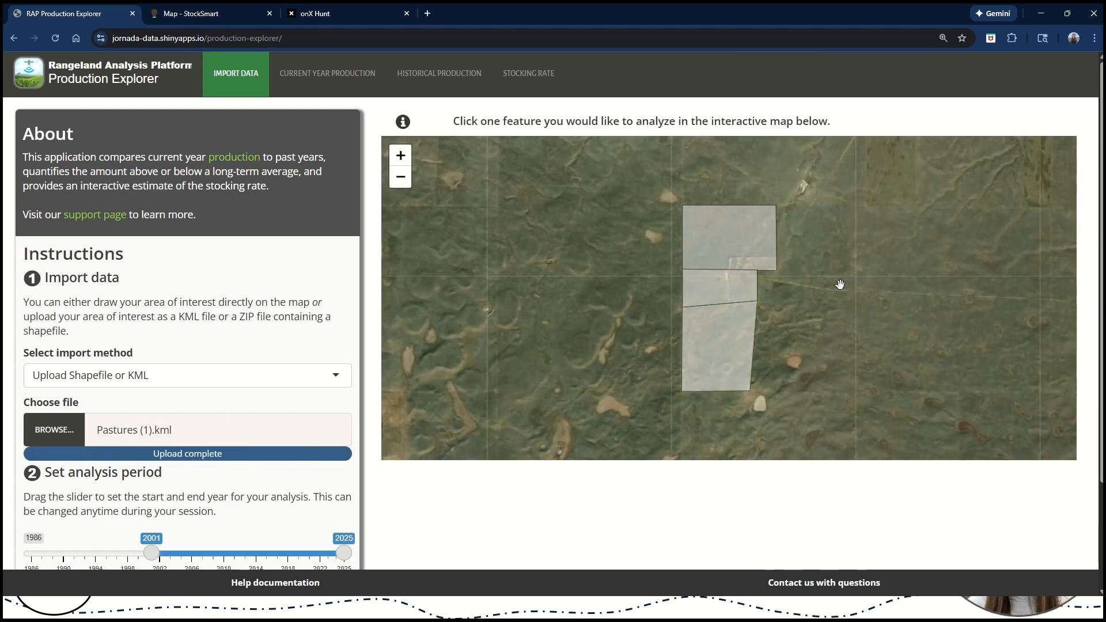
# Step: Calculate the time-series for the South pasture and view the site summary of its current year production report
pyautogui.moveTo(834, 284); pyautogui.dragTo(783, 264)
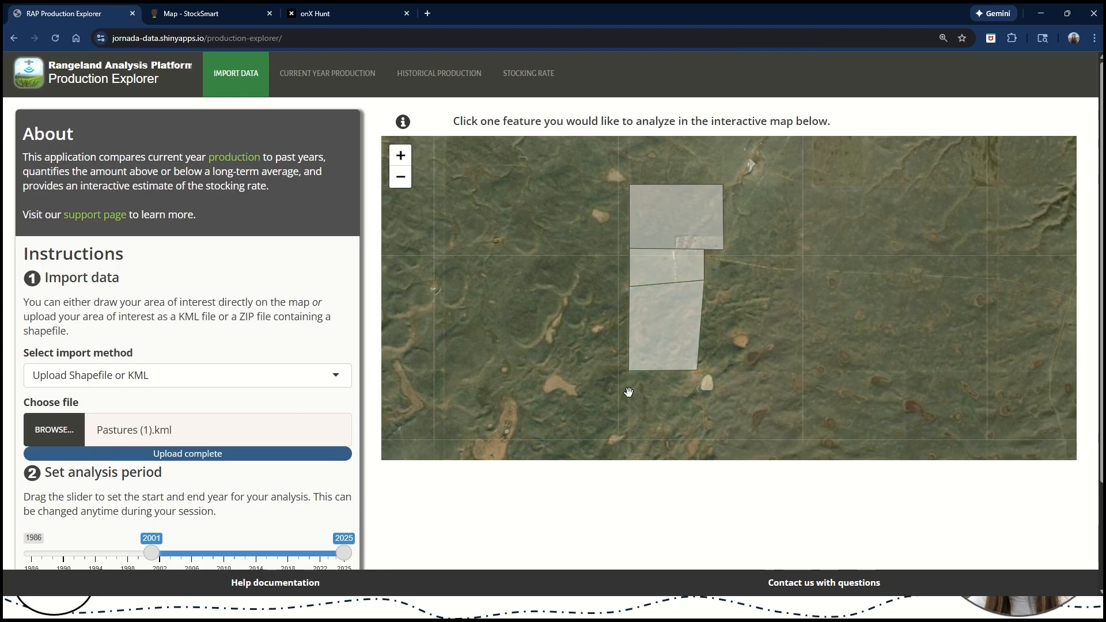
pyautogui.click(663, 300)
pyautogui.scroll(-2, 657, 469)
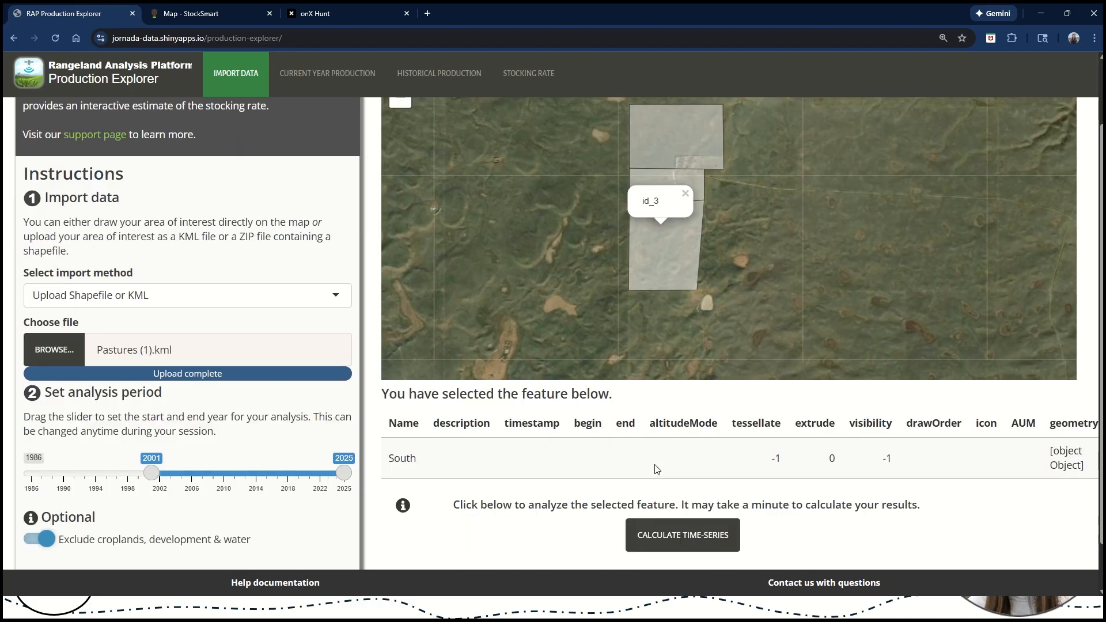
pyautogui.scroll(-1, 656, 469)
pyautogui.click(669, 489)
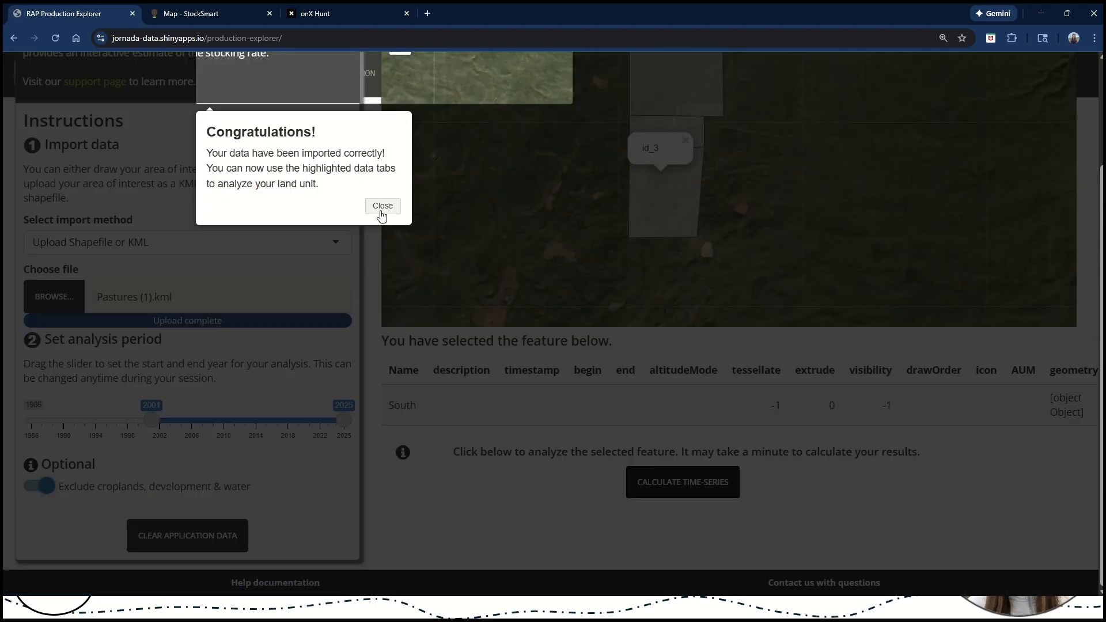
pyautogui.click(382, 206)
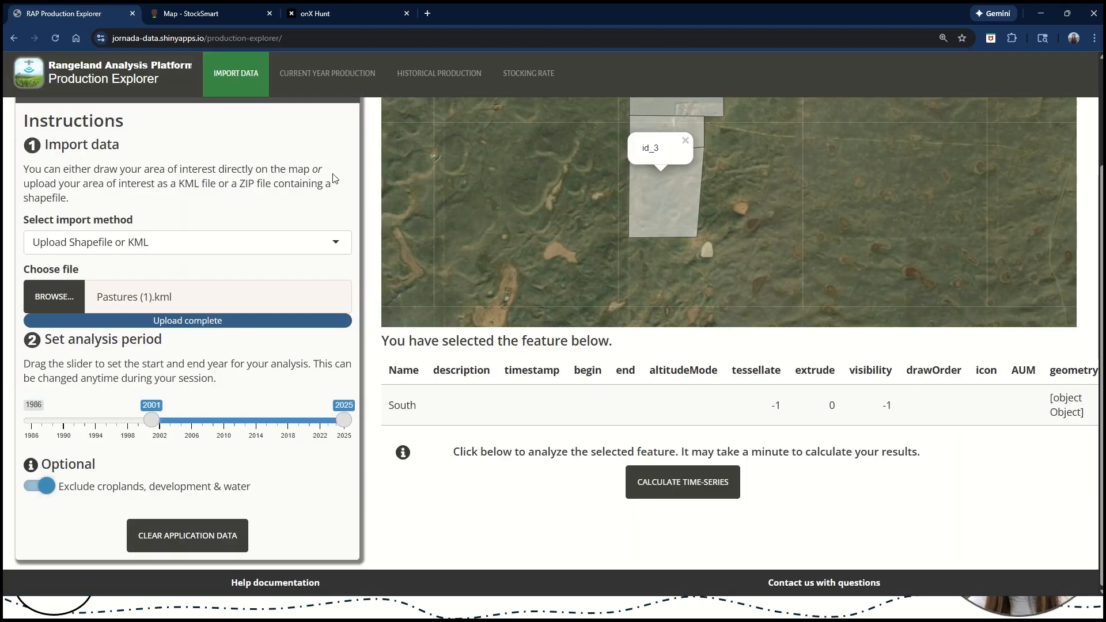
pyautogui.click(333, 84)
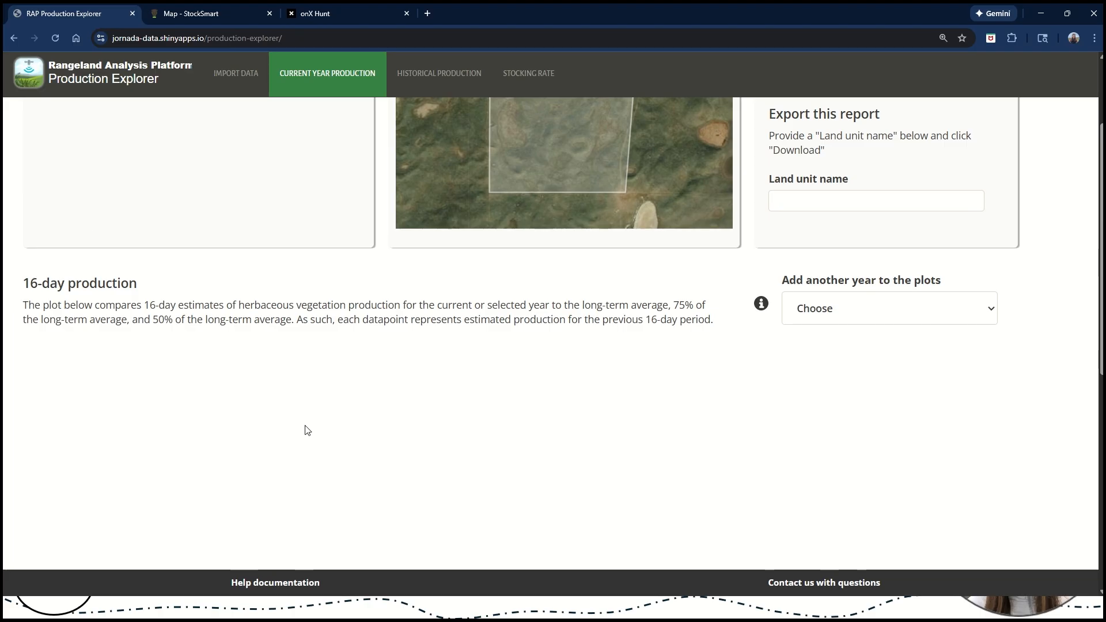
pyautogui.scroll(3, 202, 254)
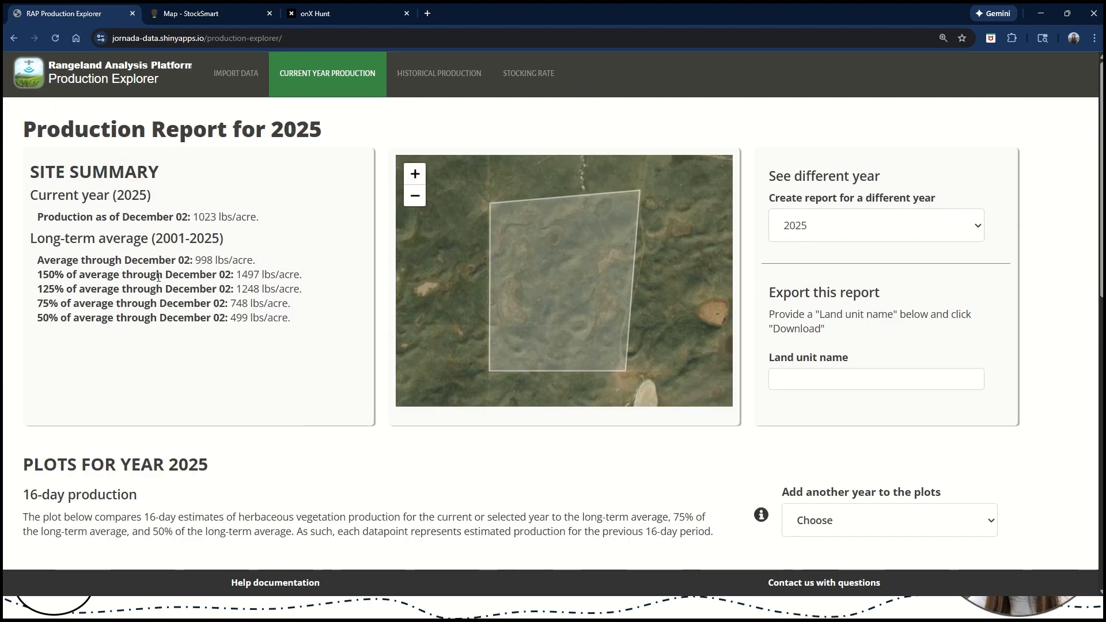
# Step: Switch to StockSmart in the browser and start a new project titled Homestead, dismissing the introduction message
pyautogui.click(186, 13)
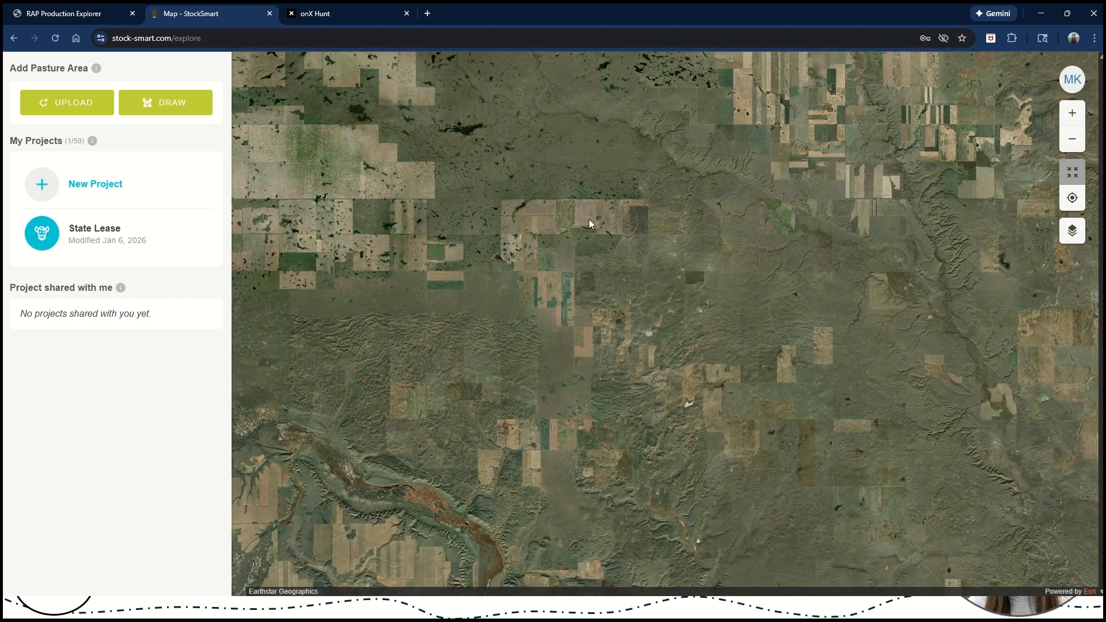
pyautogui.scroll(3, 589, 223)
pyautogui.click(92, 187)
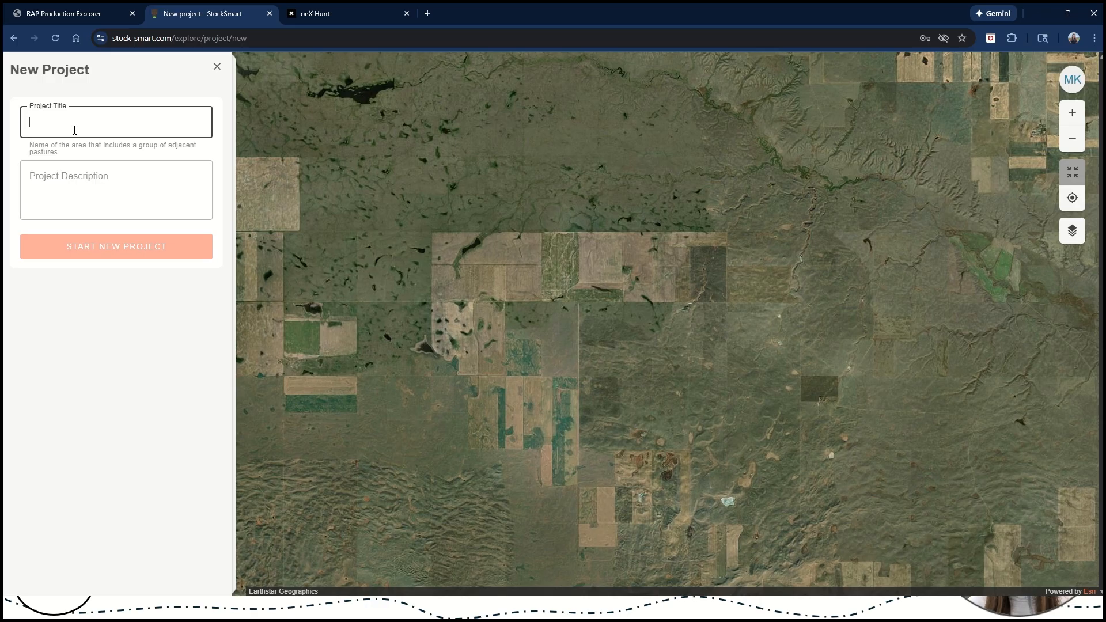
pyautogui.write('Homeste')
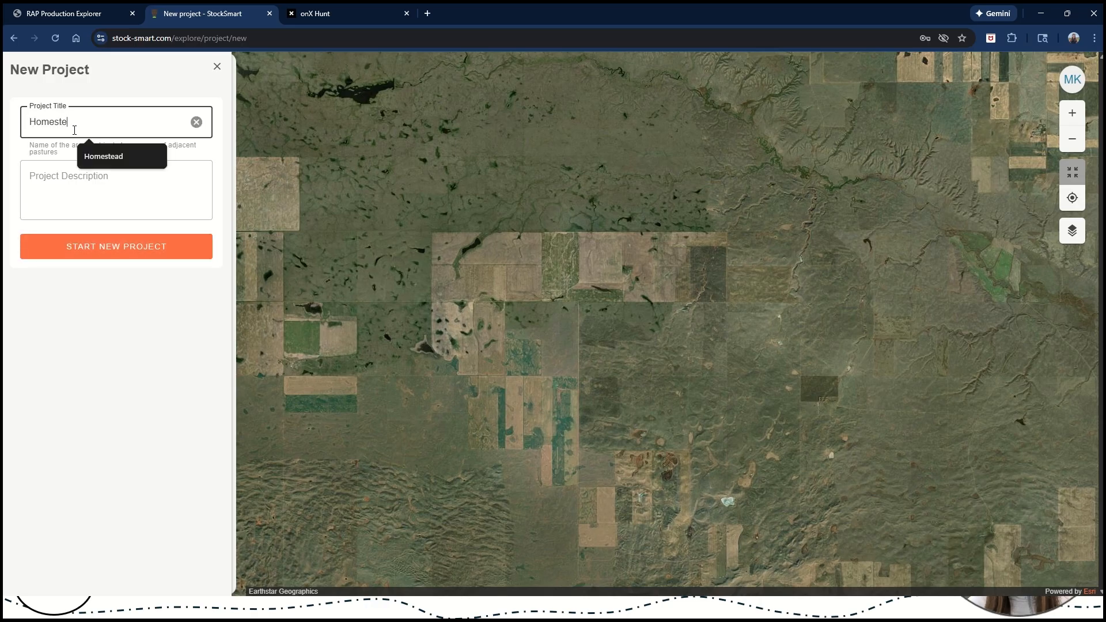
pyautogui.write('ad')
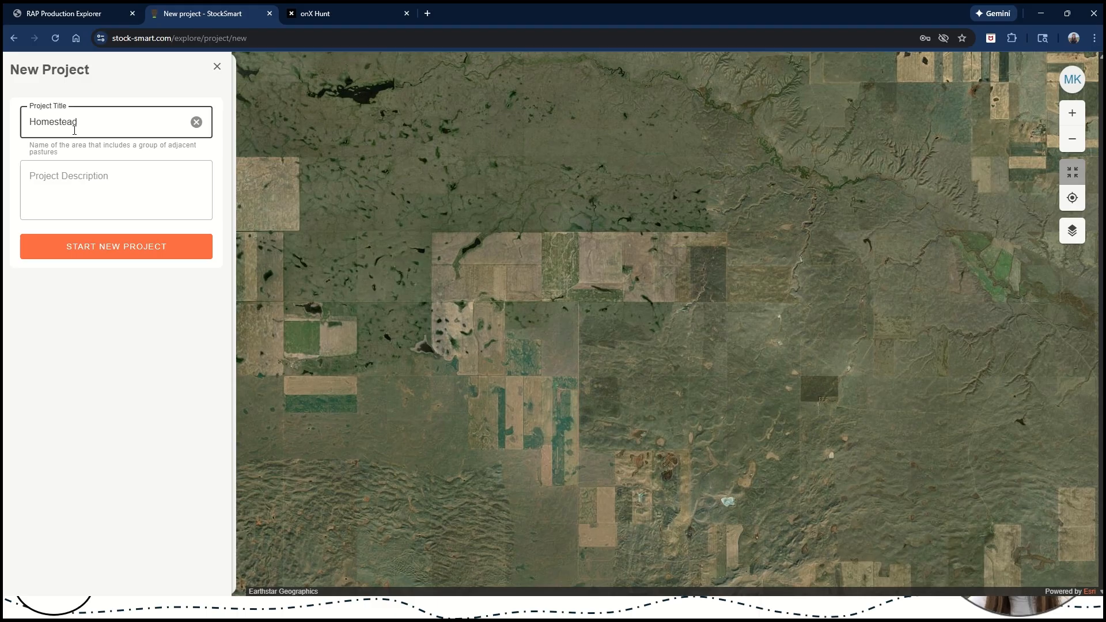
pyautogui.click(75, 248)
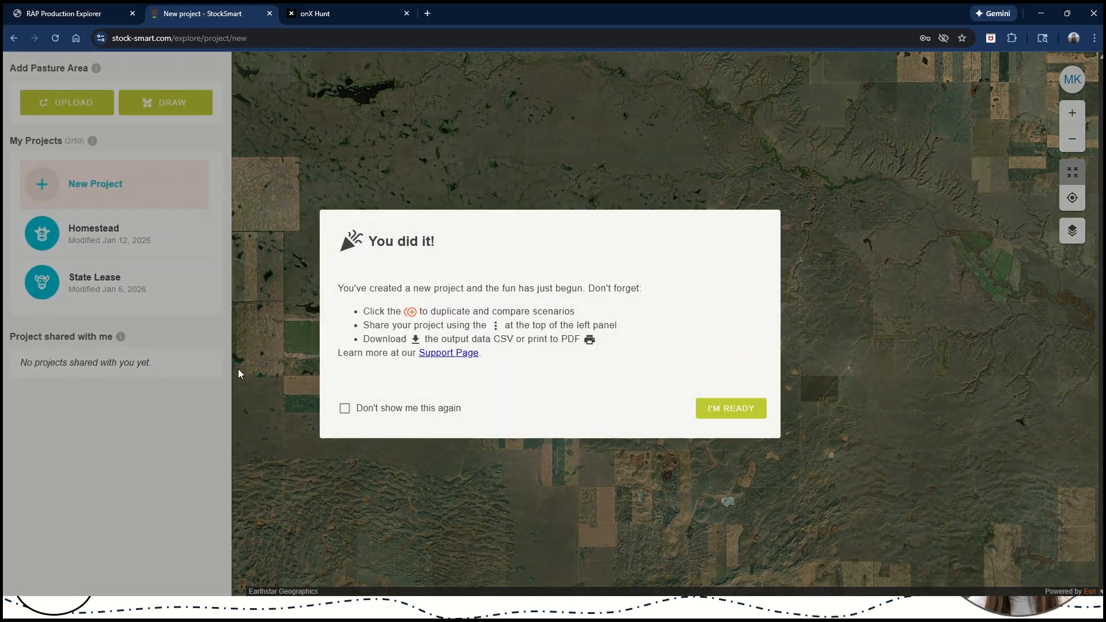
pyautogui.click(742, 410)
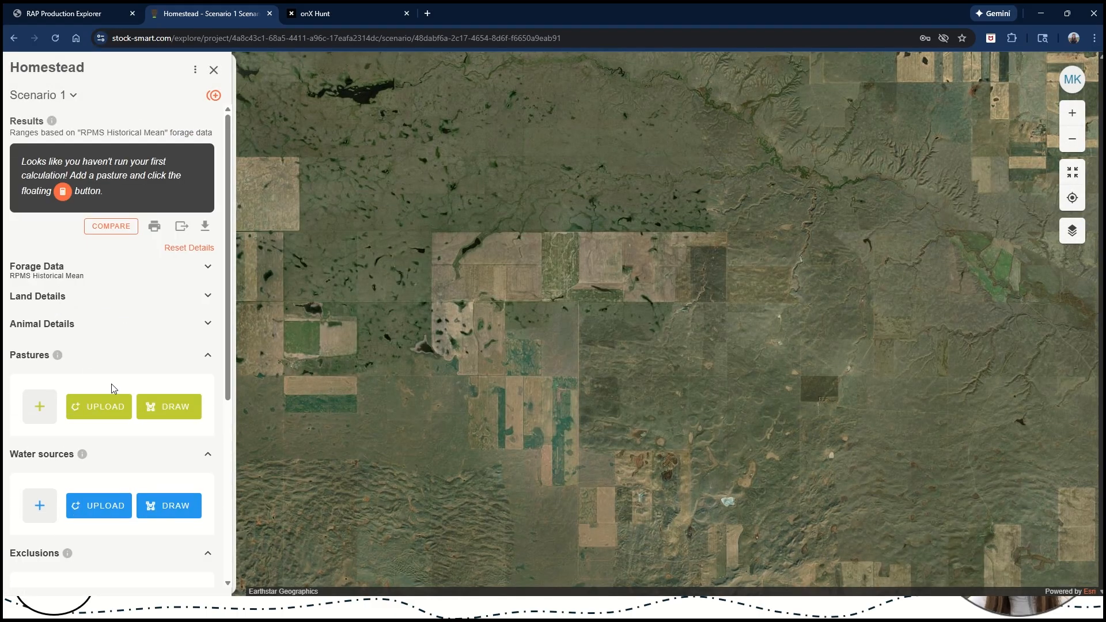
# Step: Upload the Pastures (1) KML file from the Homestead_Map_Data folder as the Homestead project's pastures
pyautogui.scroll(-2, 86, 346)
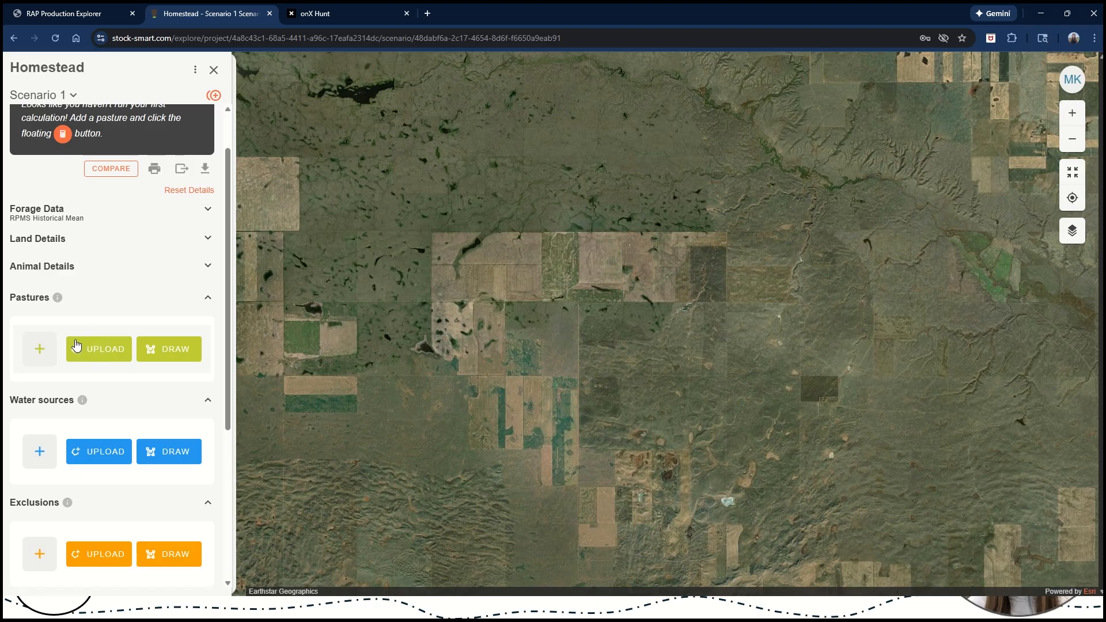
pyautogui.scroll(-1, 91, 328)
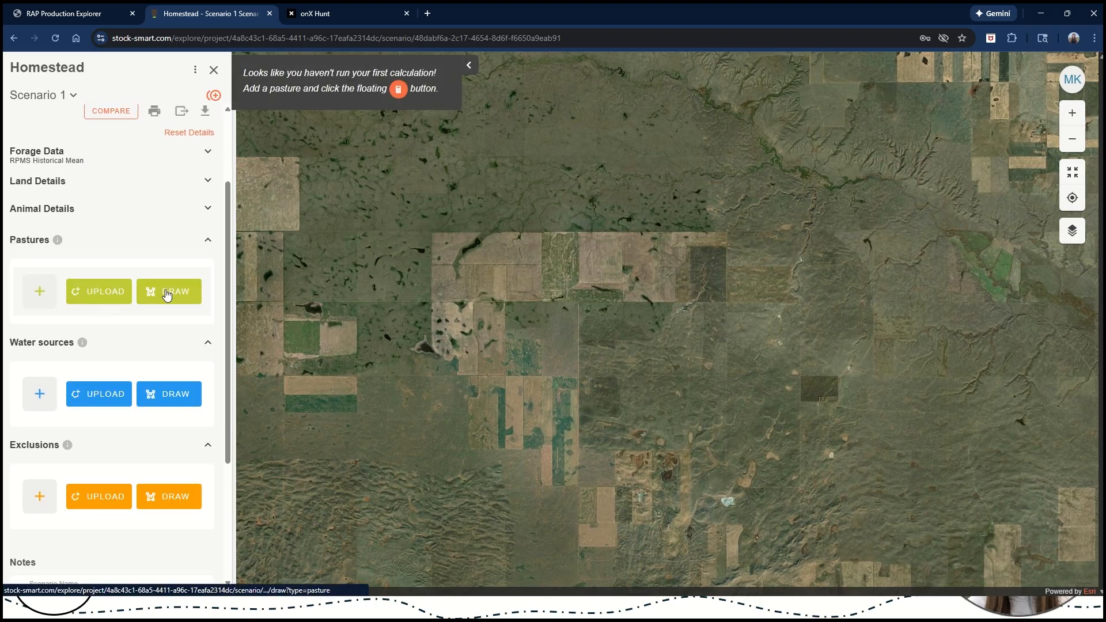
pyautogui.click(92, 300)
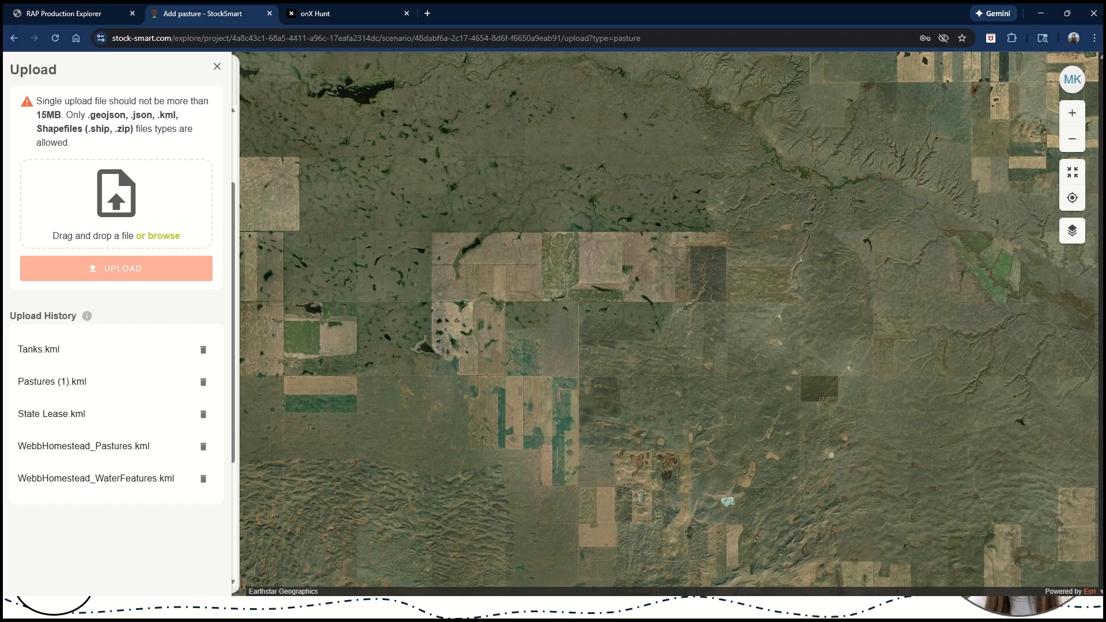
pyautogui.hotkey('alt', 'Tab')
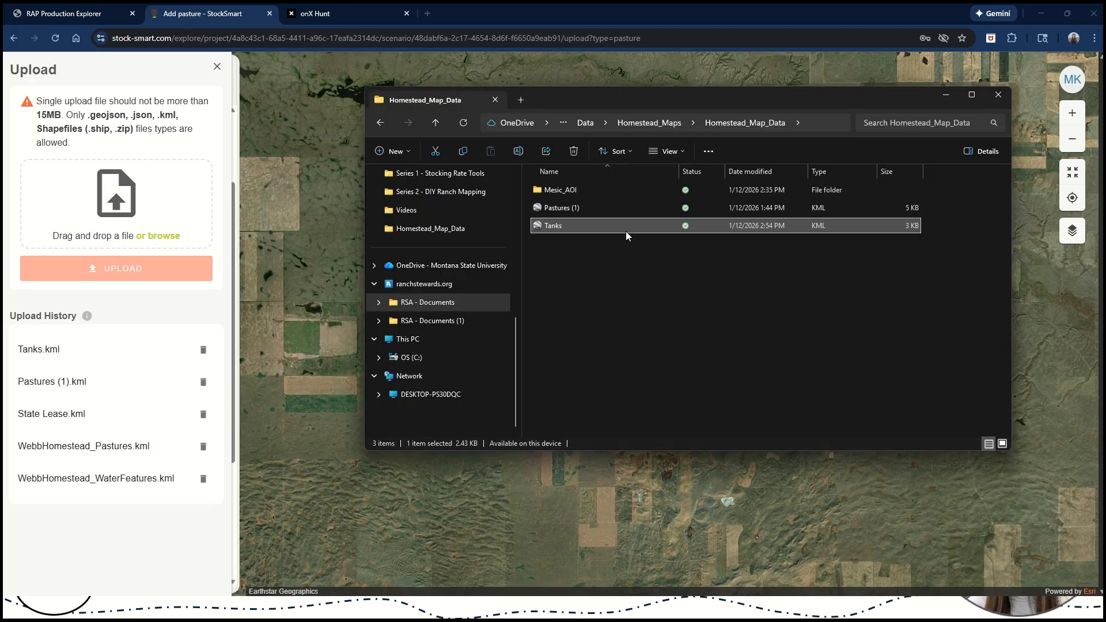
pyautogui.moveTo(606, 103); pyautogui.dragTo(554, 95)
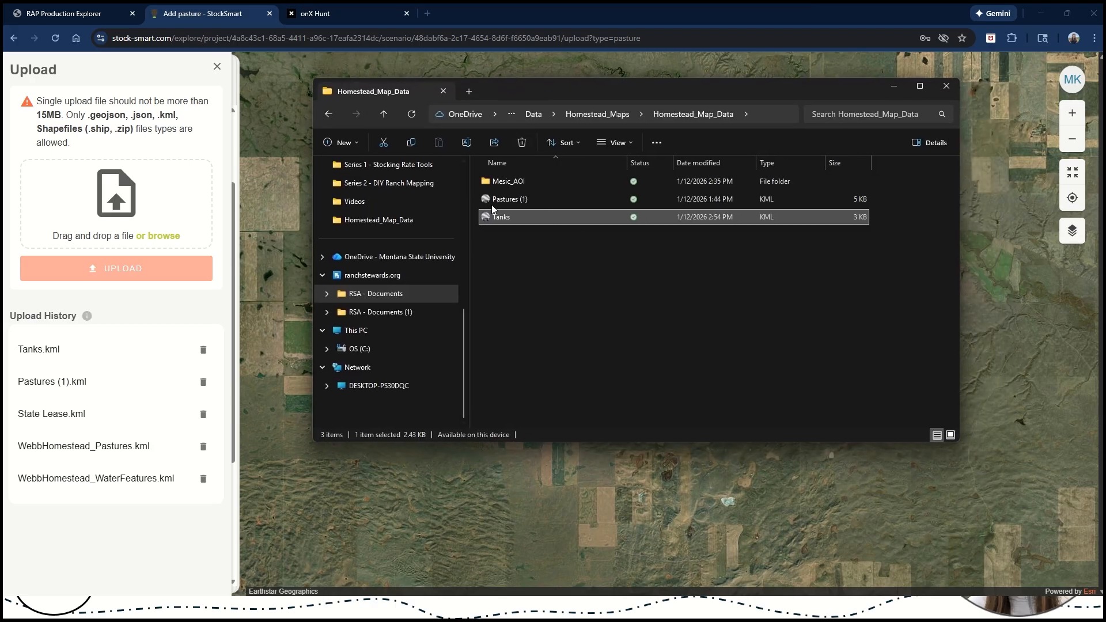
pyautogui.click(511, 201)
pyautogui.moveTo(512, 200); pyautogui.dragTo(68, 221)
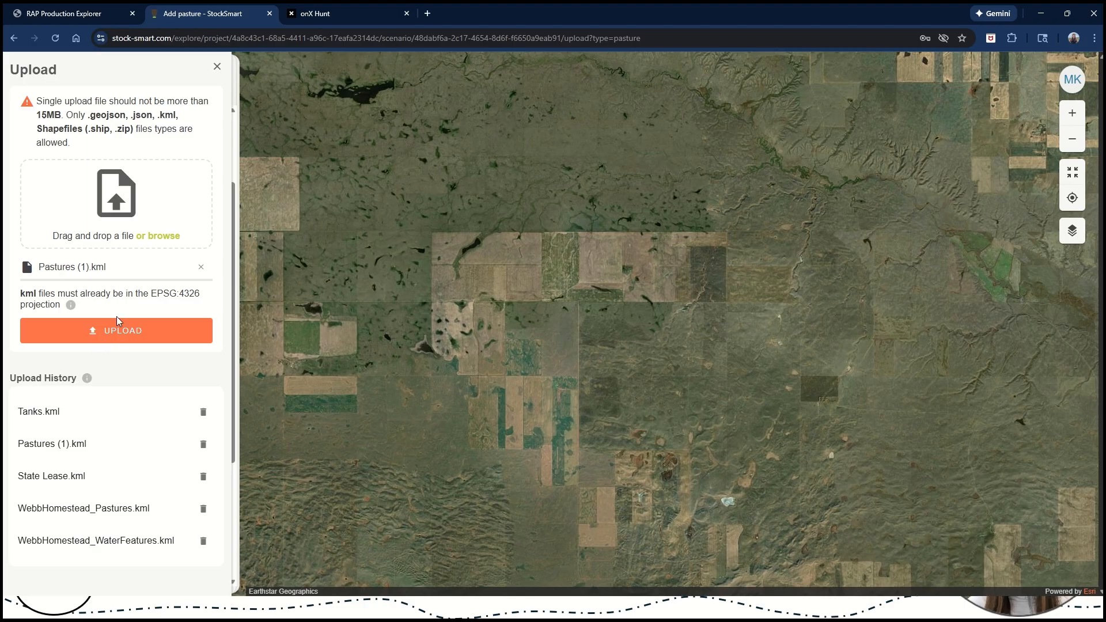
pyautogui.click(111, 333)
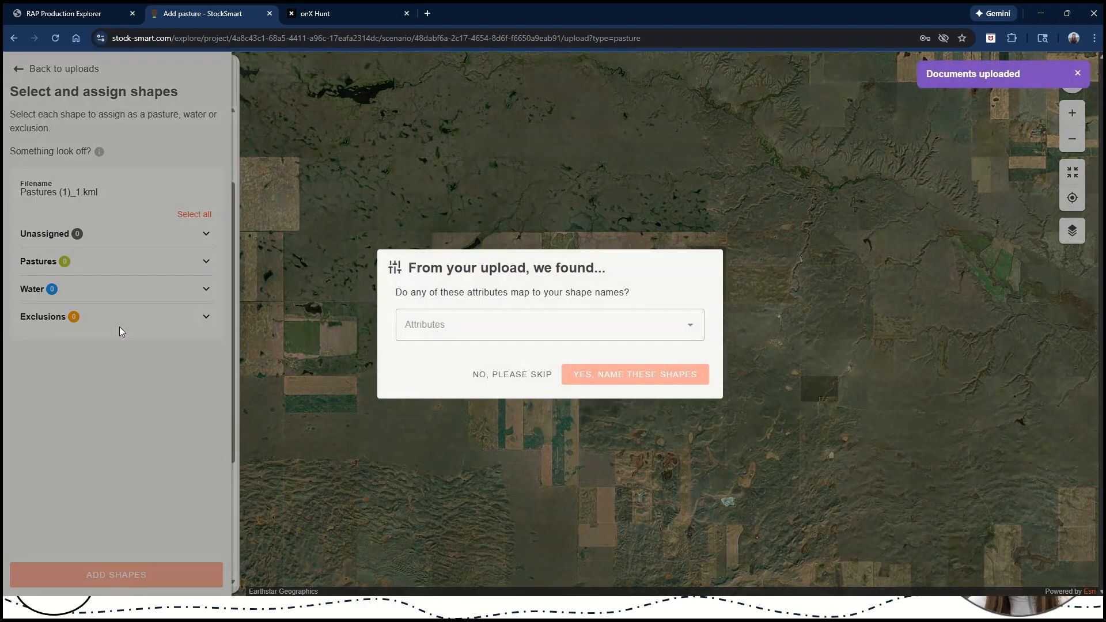
# Step: Name the uploaded shapes by the name attribute and add Home Place, Cattle Trap and South as pastures
pyautogui.click(554, 332)
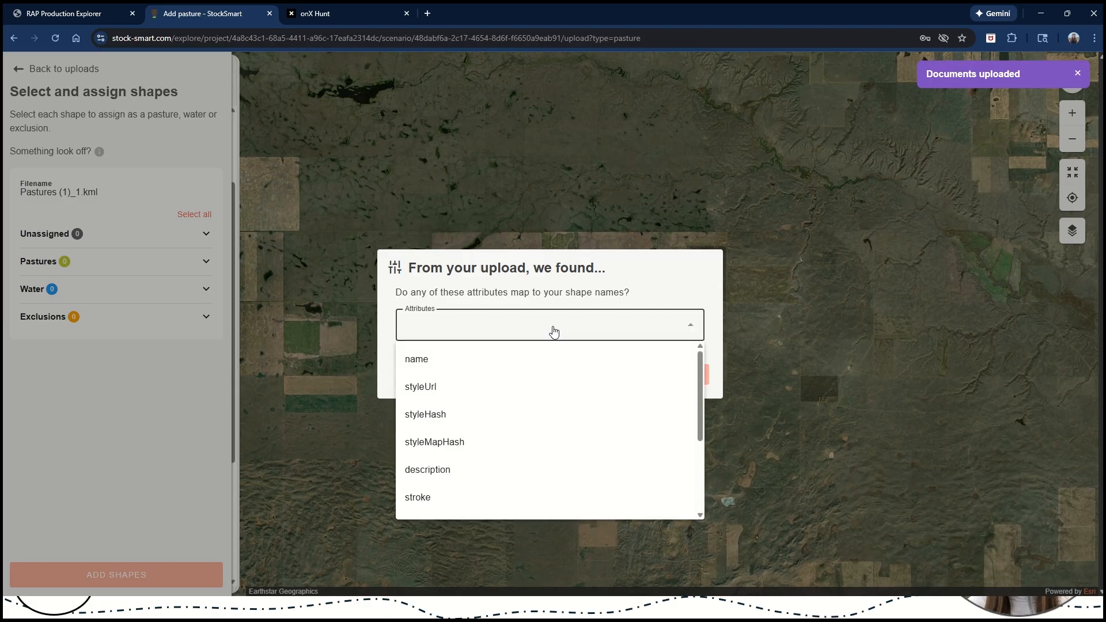
pyautogui.click(424, 363)
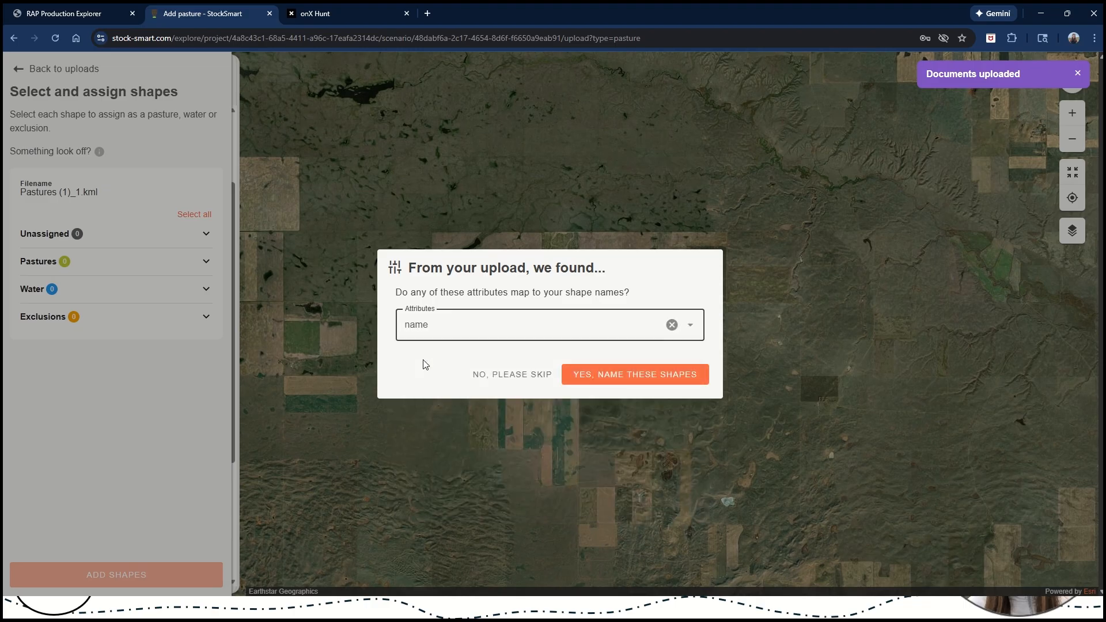
pyautogui.click(613, 376)
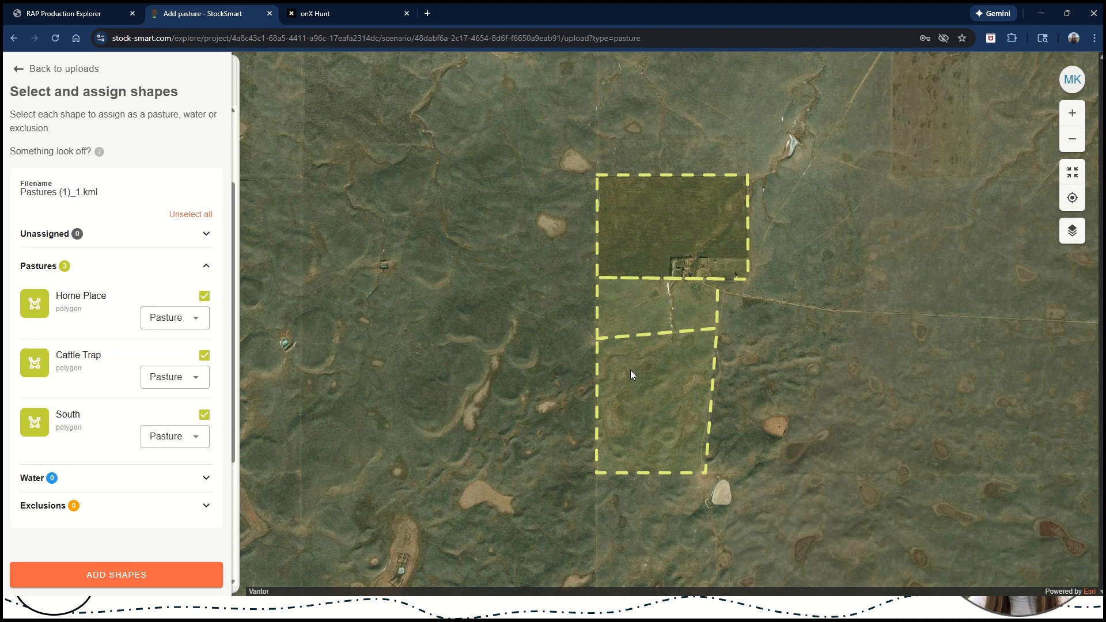
pyautogui.click(91, 483)
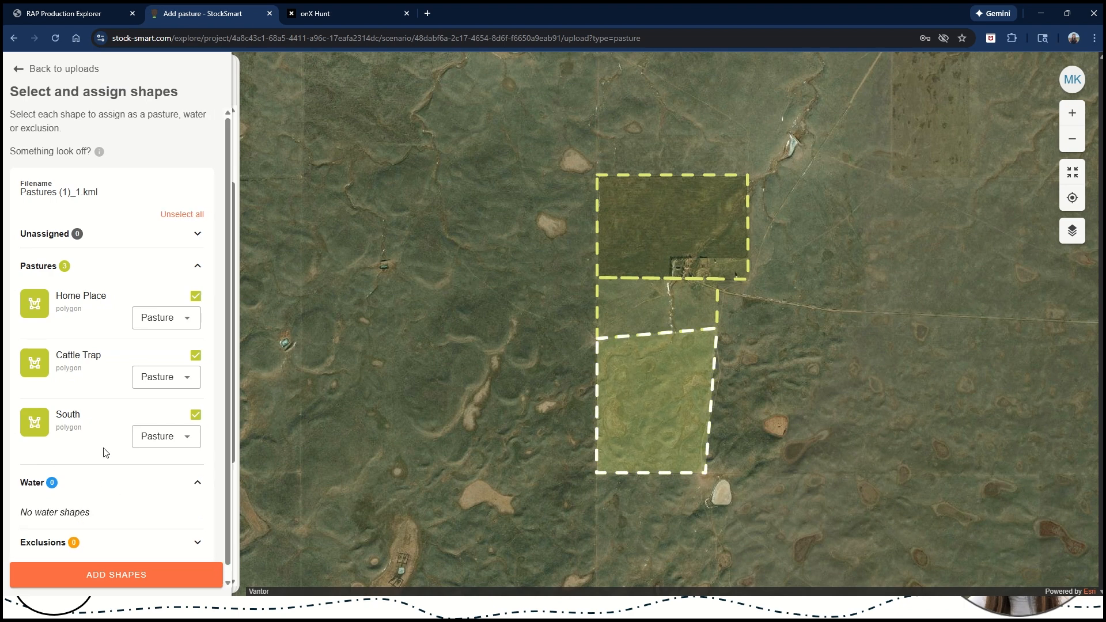
pyautogui.click(119, 575)
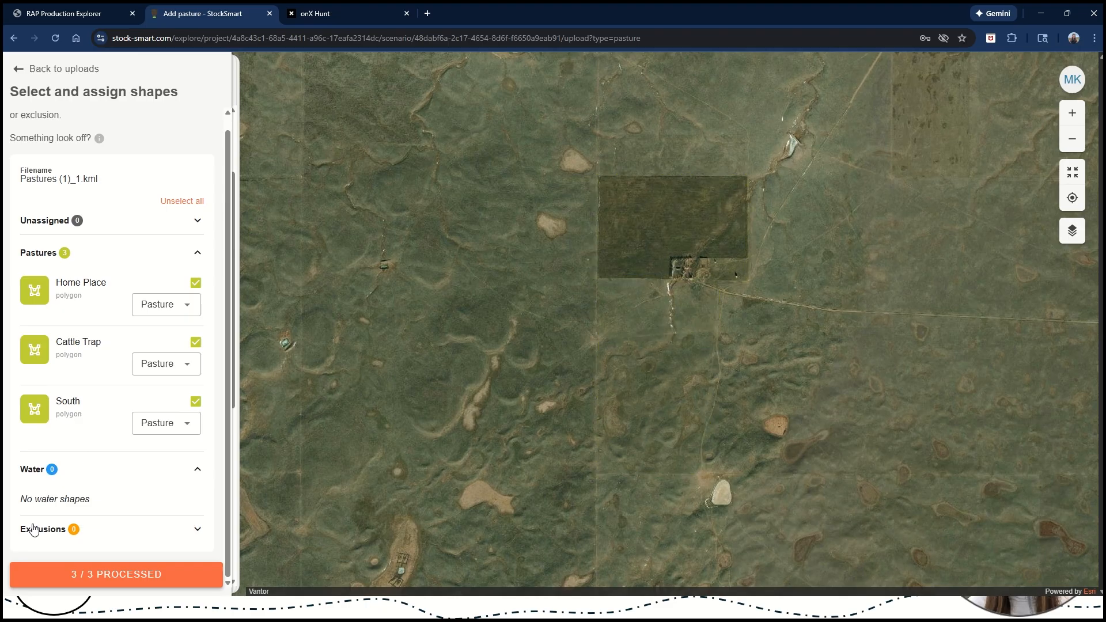
# Step: Upload the Tanks KML file from the Homestead_Map_Data folder as the project's water sources
pyautogui.scroll(-4, 99, 469)
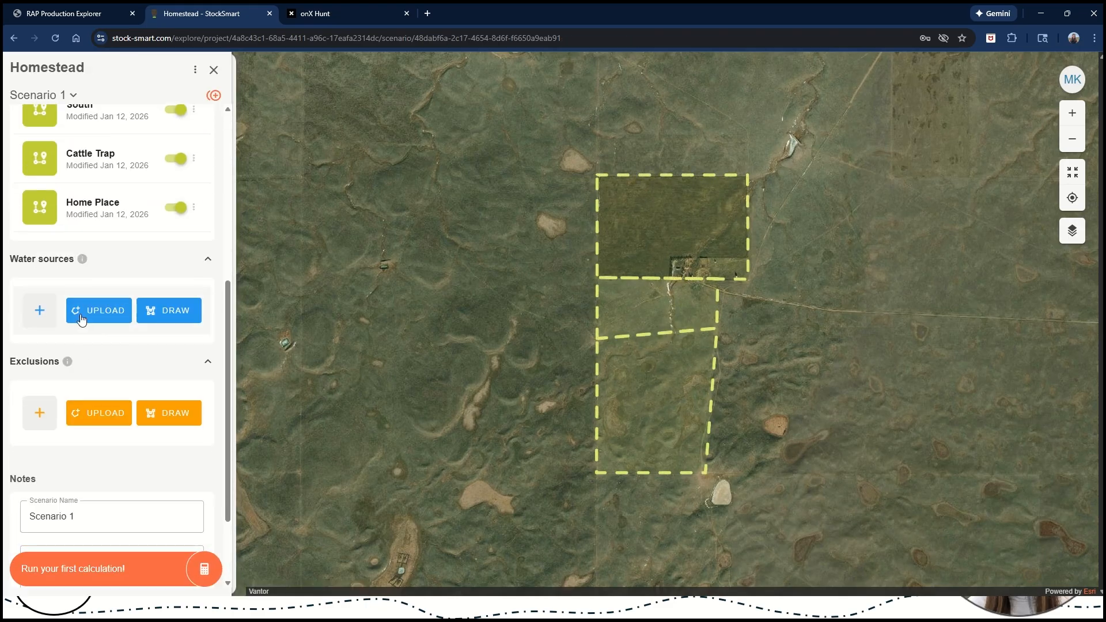
pyautogui.click(82, 317)
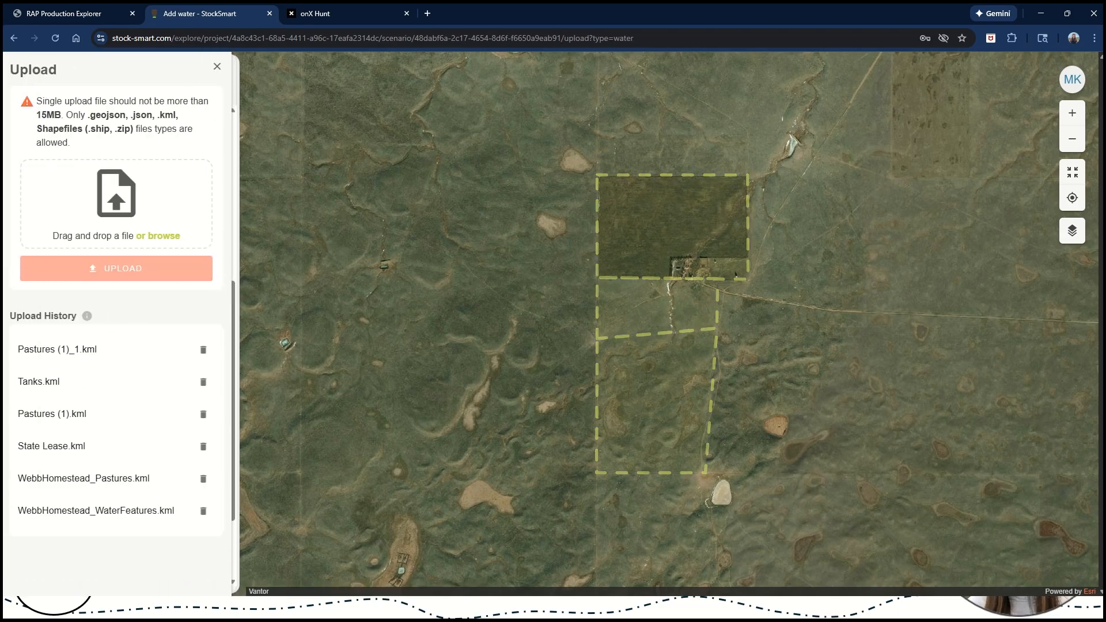
pyautogui.hotkey('alt', 'Tab')
pyautogui.moveTo(579, 222); pyautogui.dragTo(121, 223)
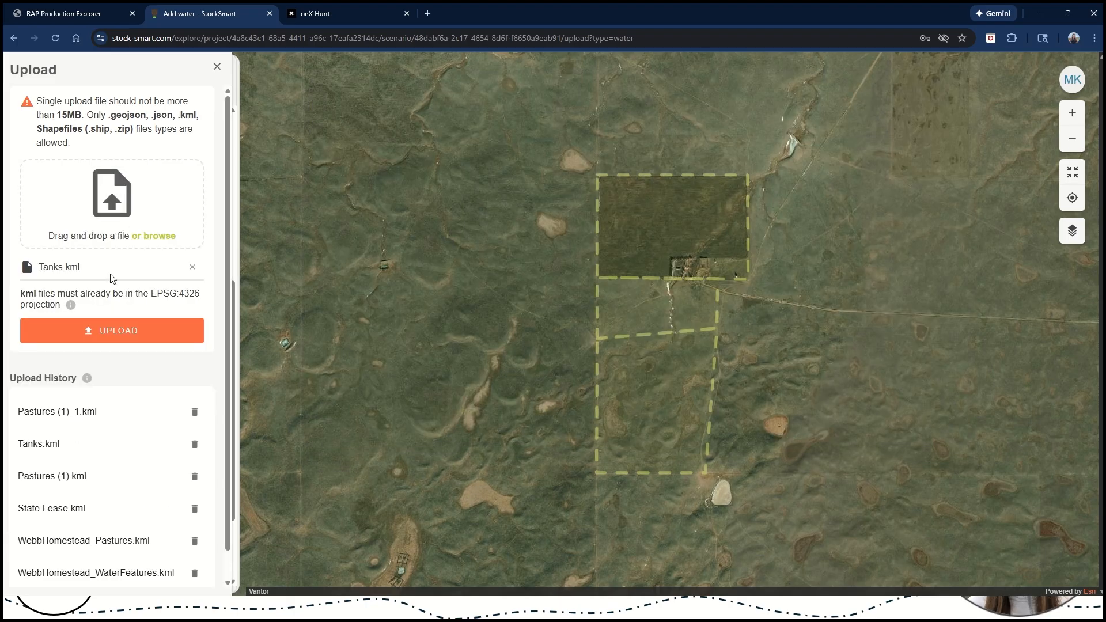
pyautogui.click(117, 332)
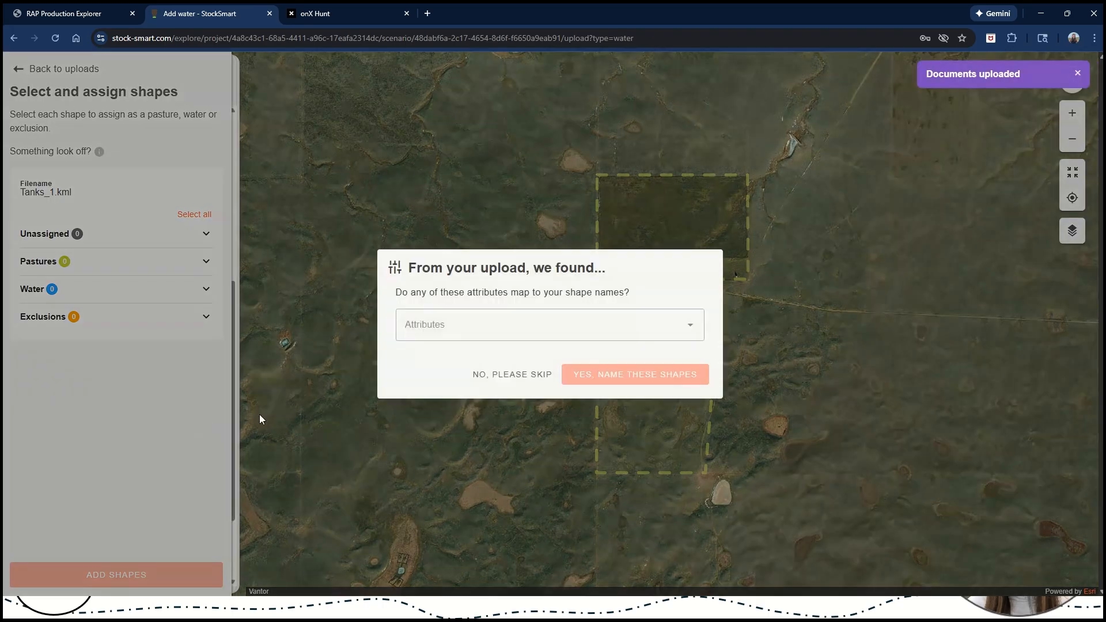
# Step: Name the uploaded points by the name attribute and add Winter Tank and Tank as water sources
pyautogui.click(494, 326)
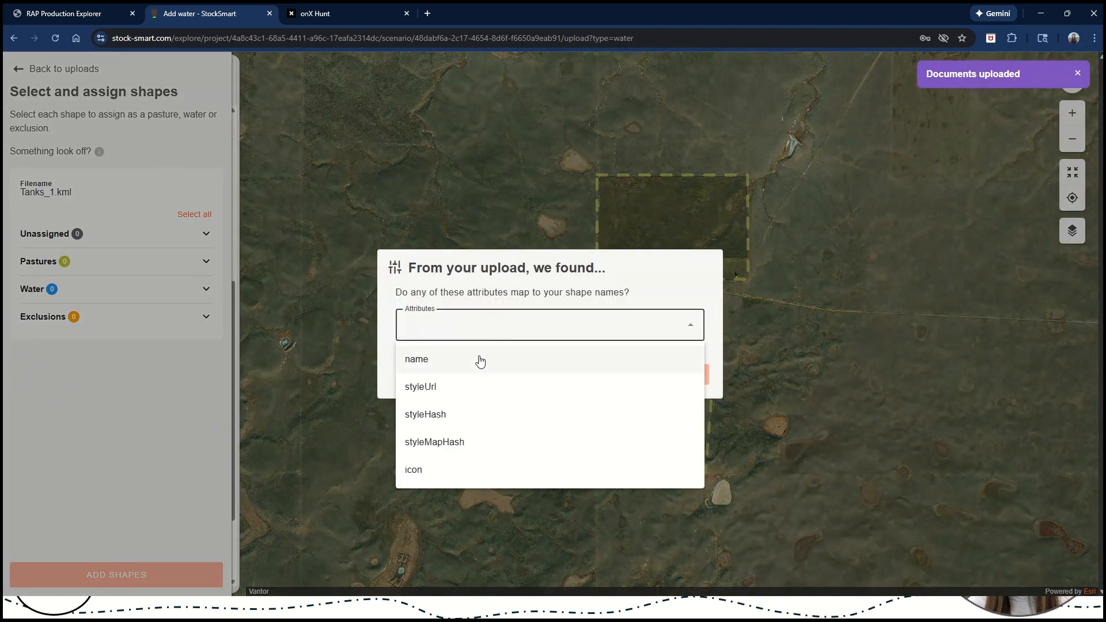
pyautogui.click(480, 360)
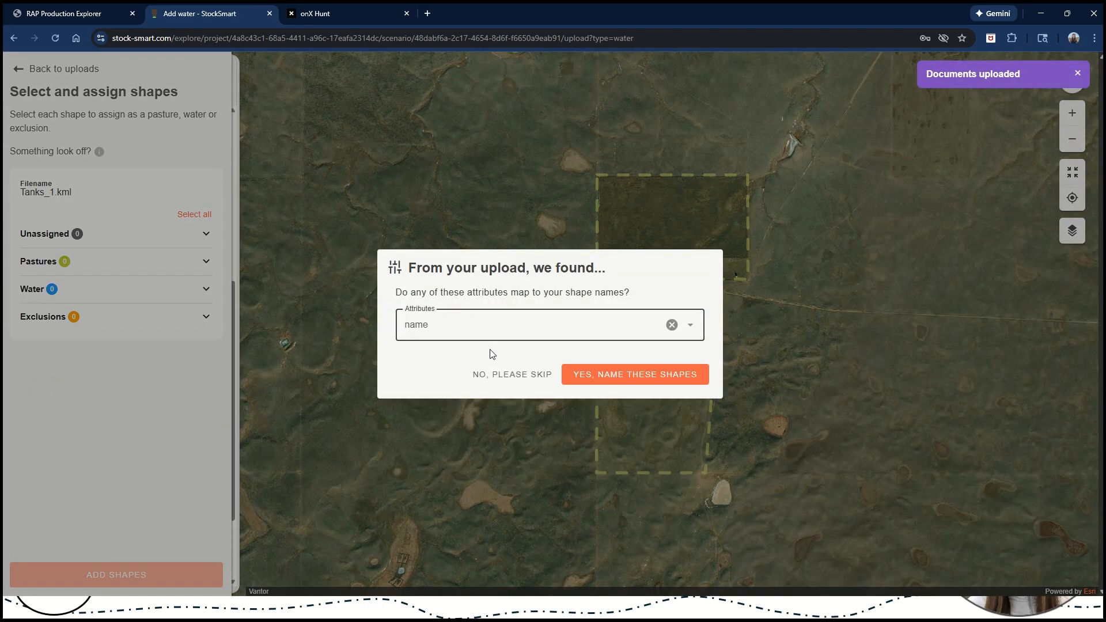
pyautogui.click(616, 376)
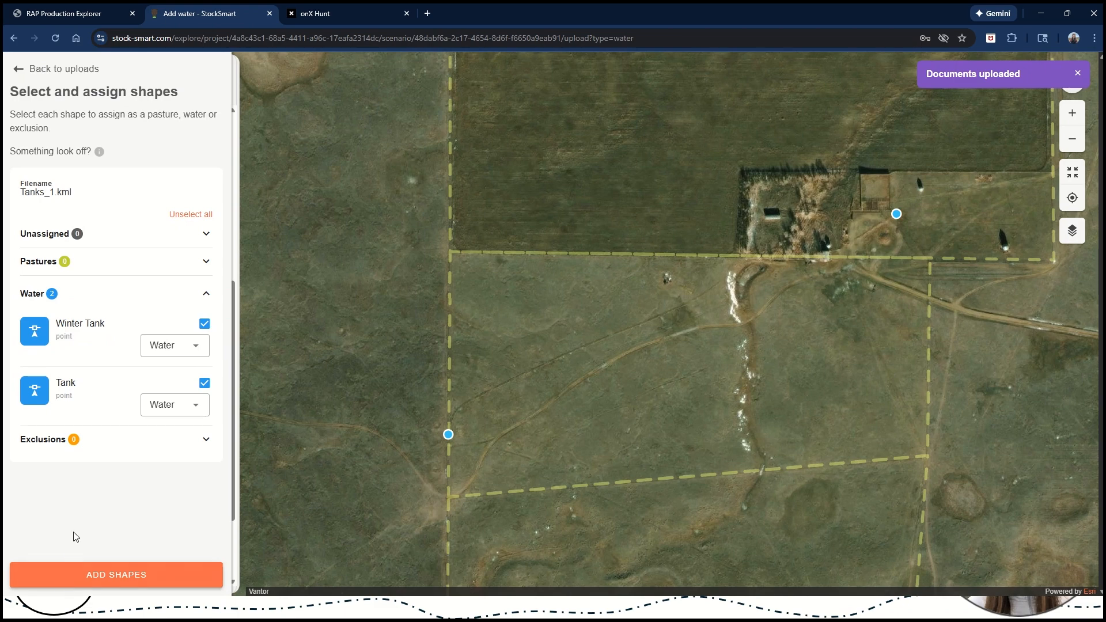
pyautogui.click(77, 576)
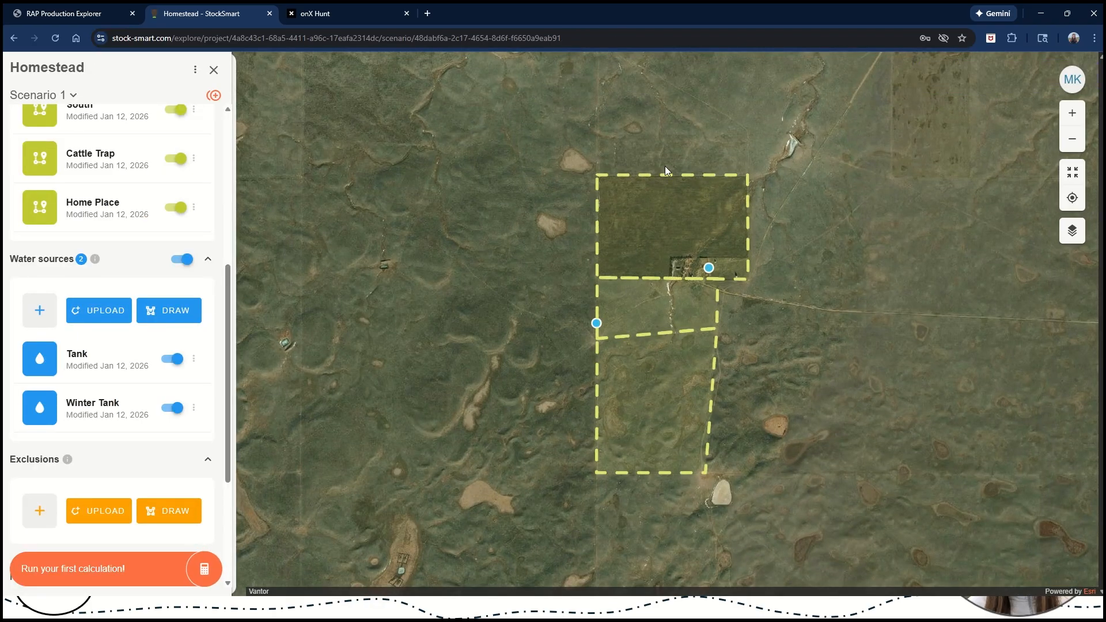
pyautogui.moveTo(758, 326); pyautogui.dragTo(671, 330)
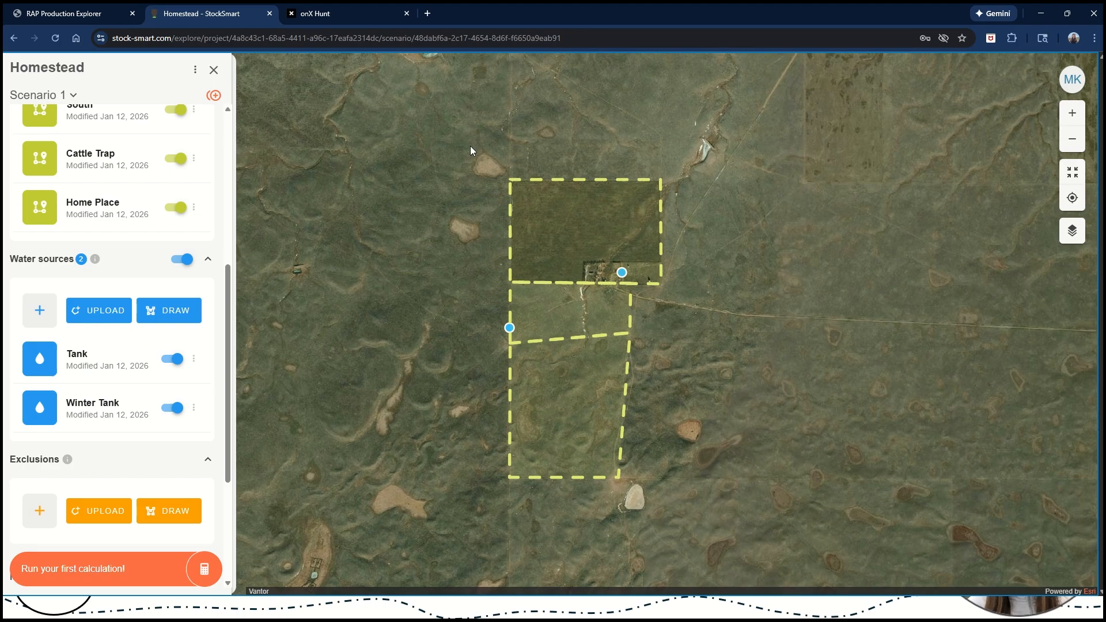
# Step: Switch to onX Hunt in the browser and focus the map on the waypoints just south of the Saskatchewan–Montana border
pyautogui.click(323, 13)
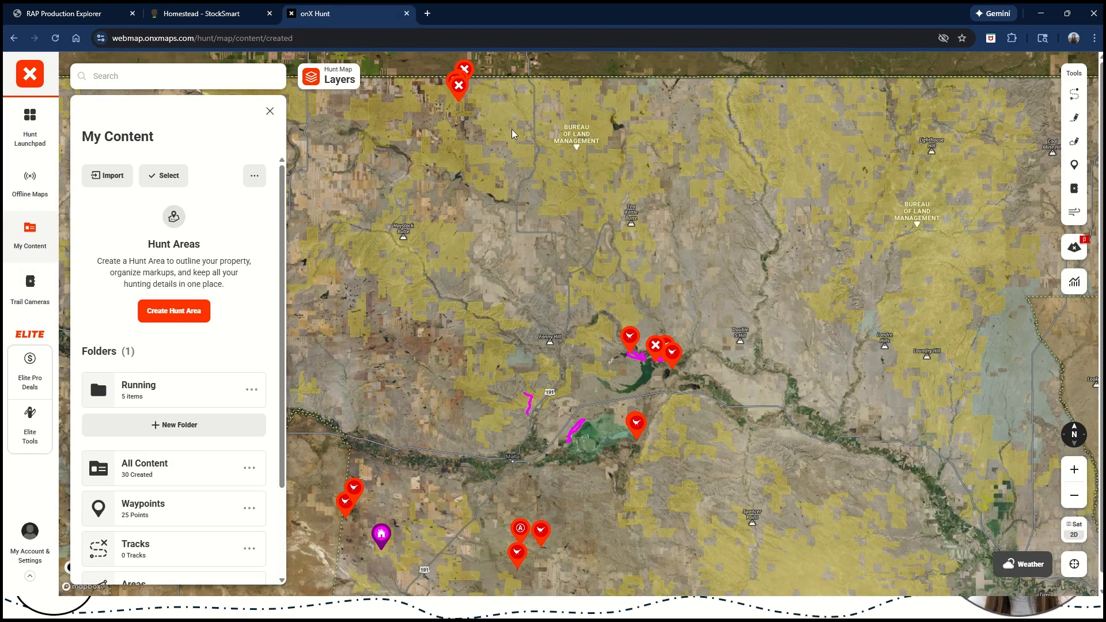
pyautogui.moveTo(521, 94); pyautogui.dragTo(534, 191)
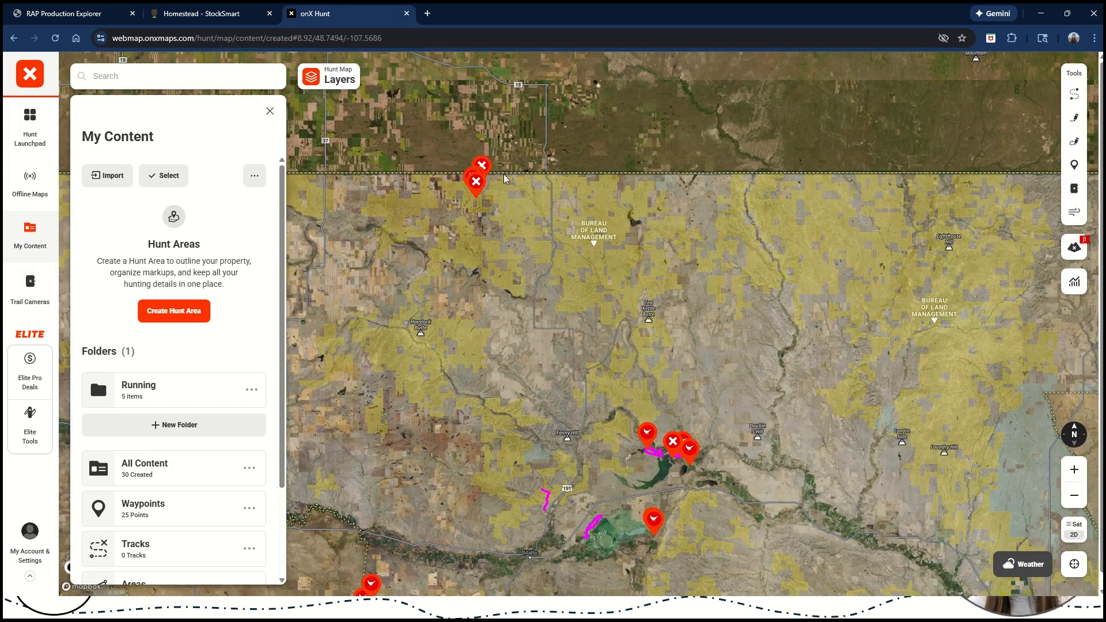
pyautogui.scroll(1, 451, 169)
pyautogui.scroll(2, 455, 170)
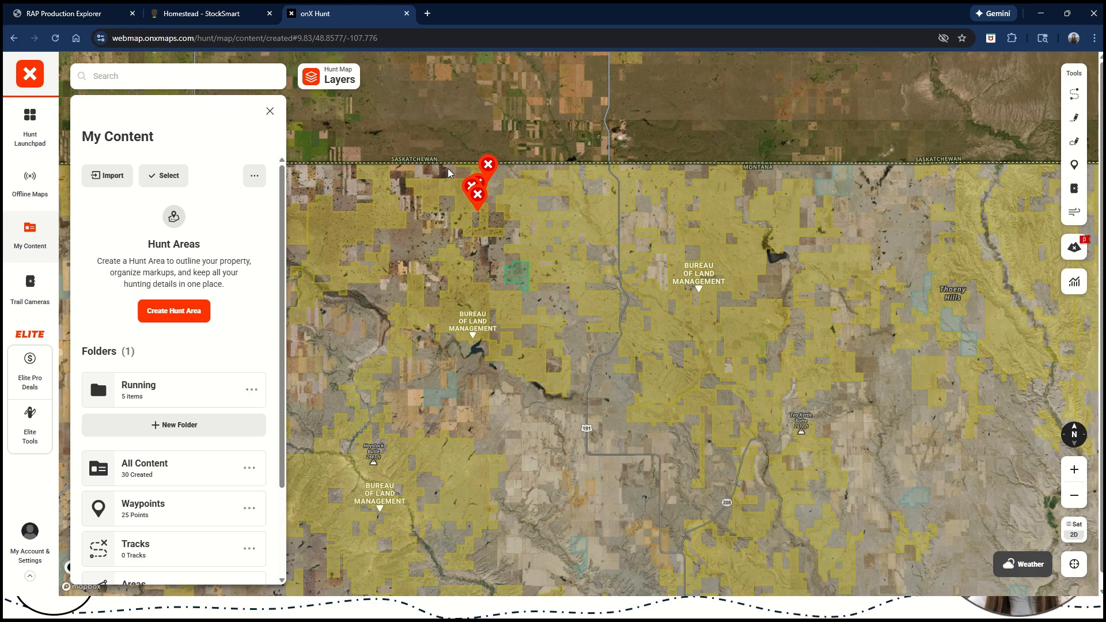
pyautogui.scroll(1, 448, 171)
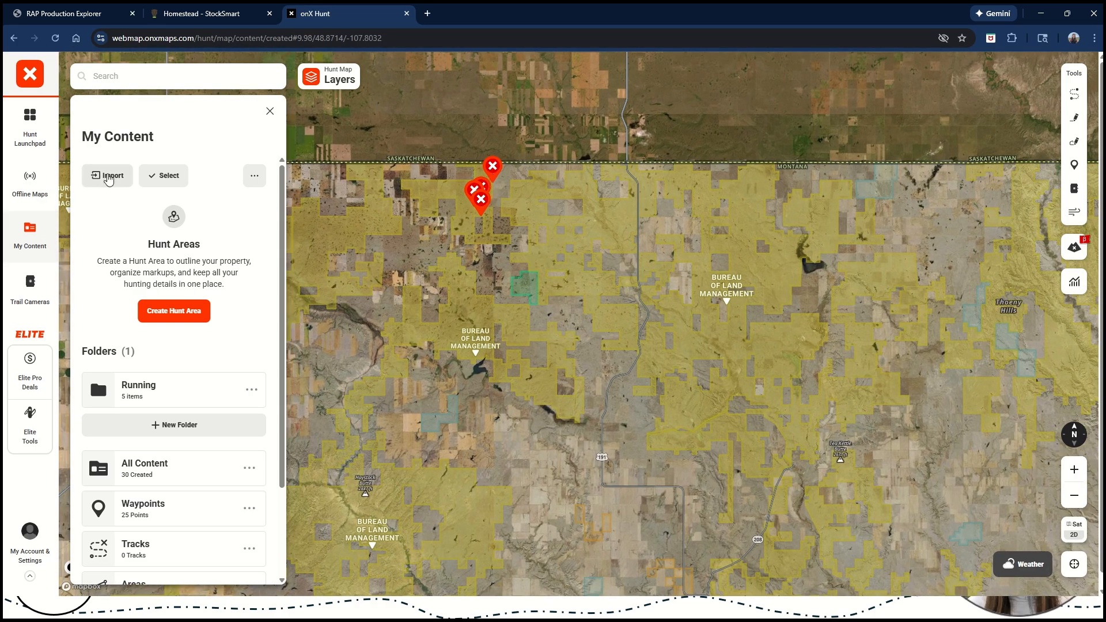
# Step: Import the Pastures (1) KML file from the Homestead_Map_Data folder into My Content and view the imported areas up close
pyautogui.click(109, 178)
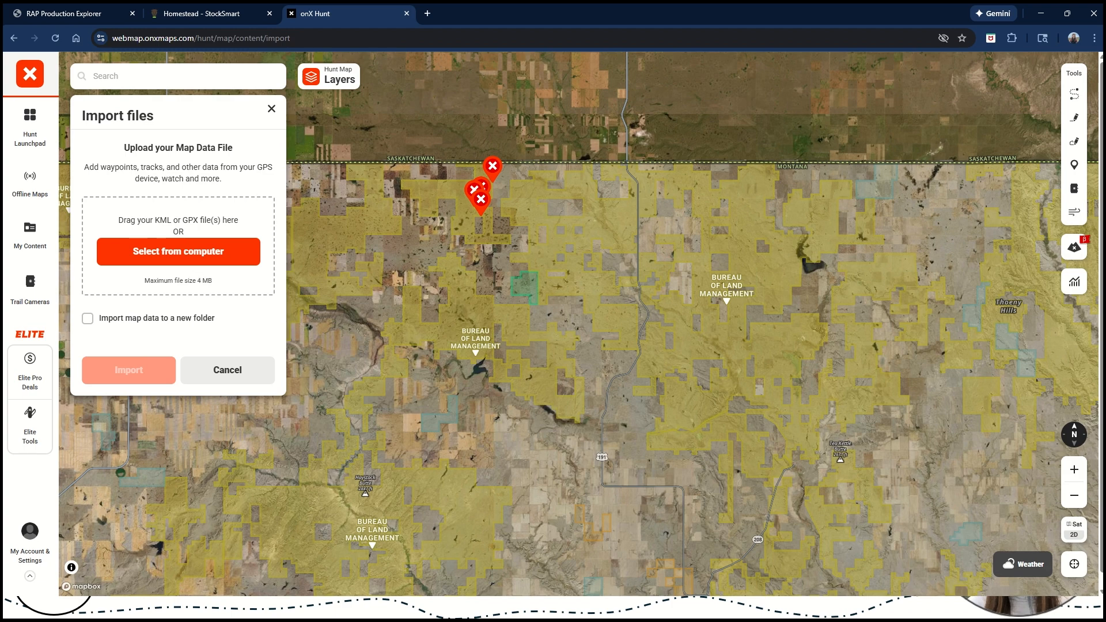
pyautogui.hotkey('alt', 'Tab')
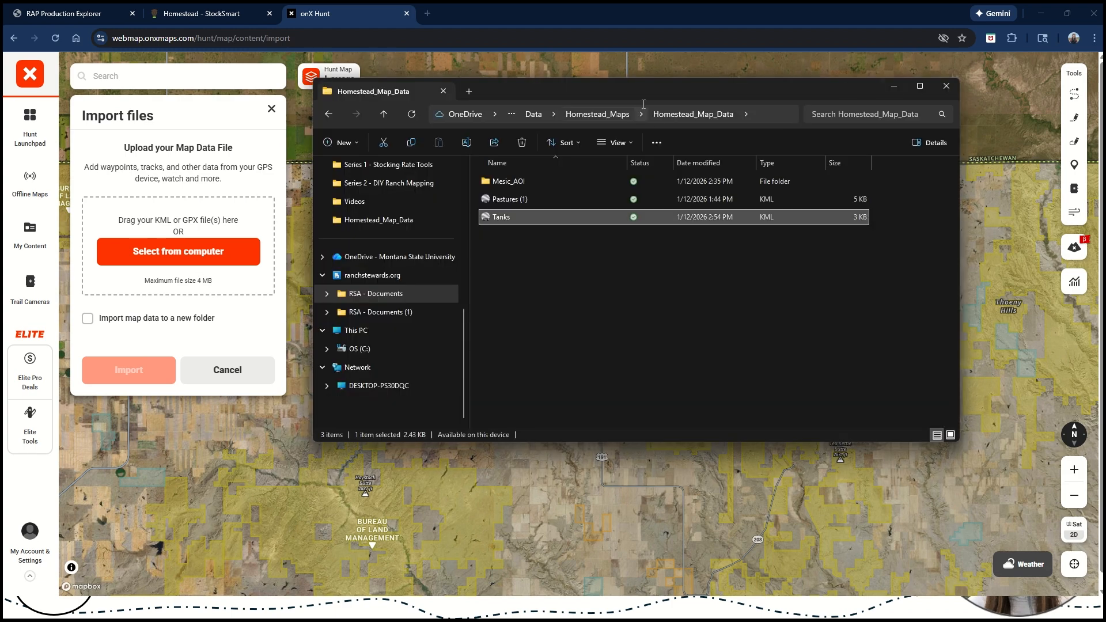
pyautogui.moveTo(606, 91); pyautogui.dragTo(606, 67)
pyautogui.click(551, 178)
pyautogui.moveTo(551, 178); pyautogui.dragTo(170, 237)
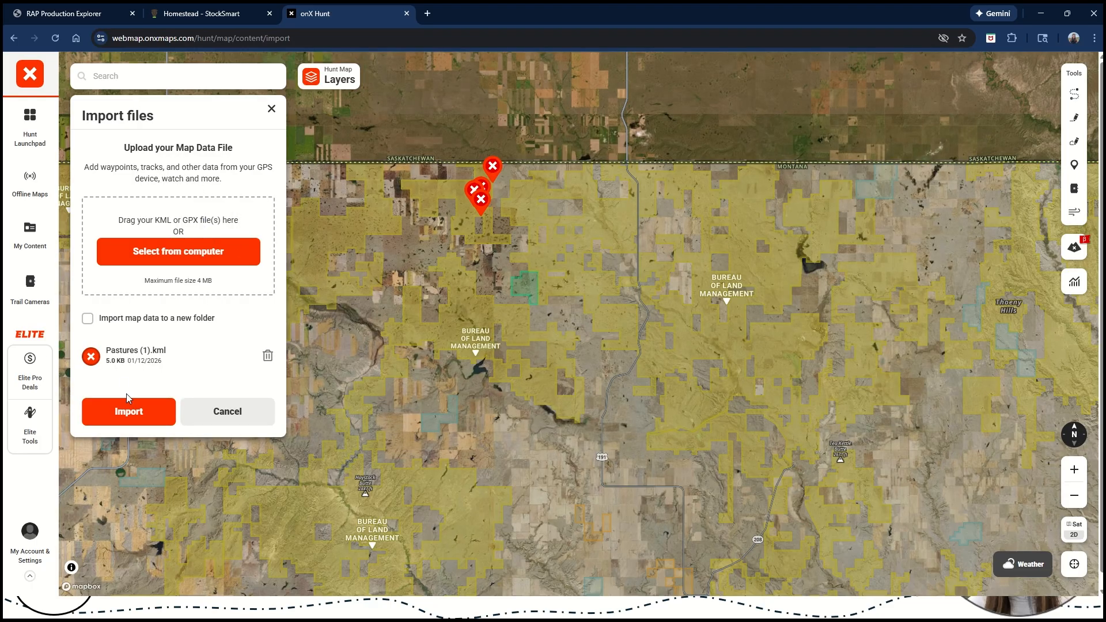
pyautogui.click(127, 416)
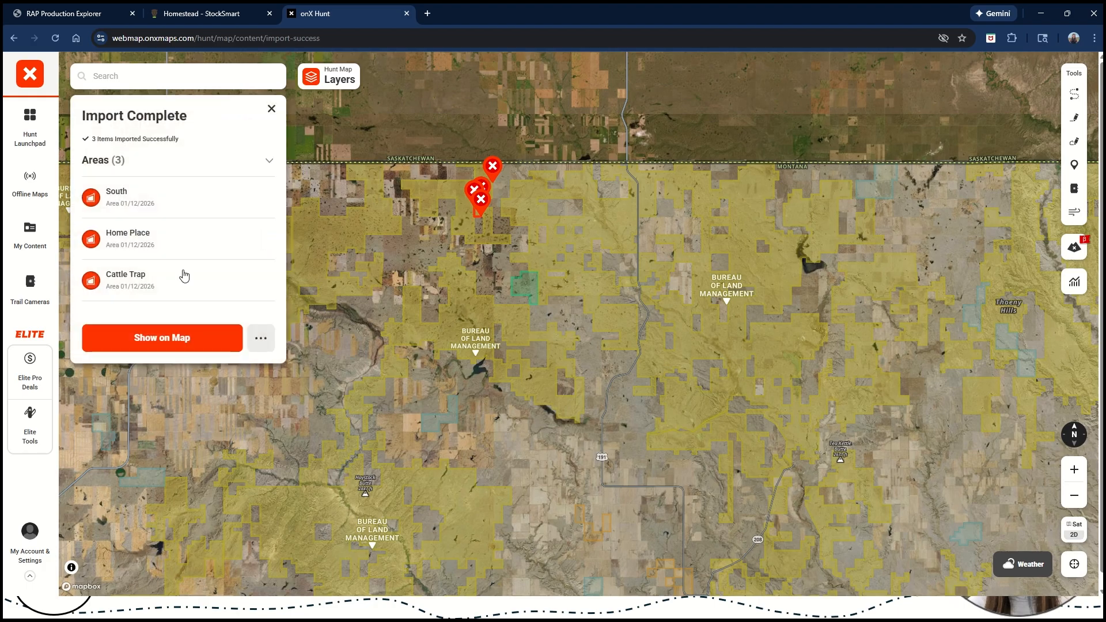
pyautogui.scroll(3, 455, 170)
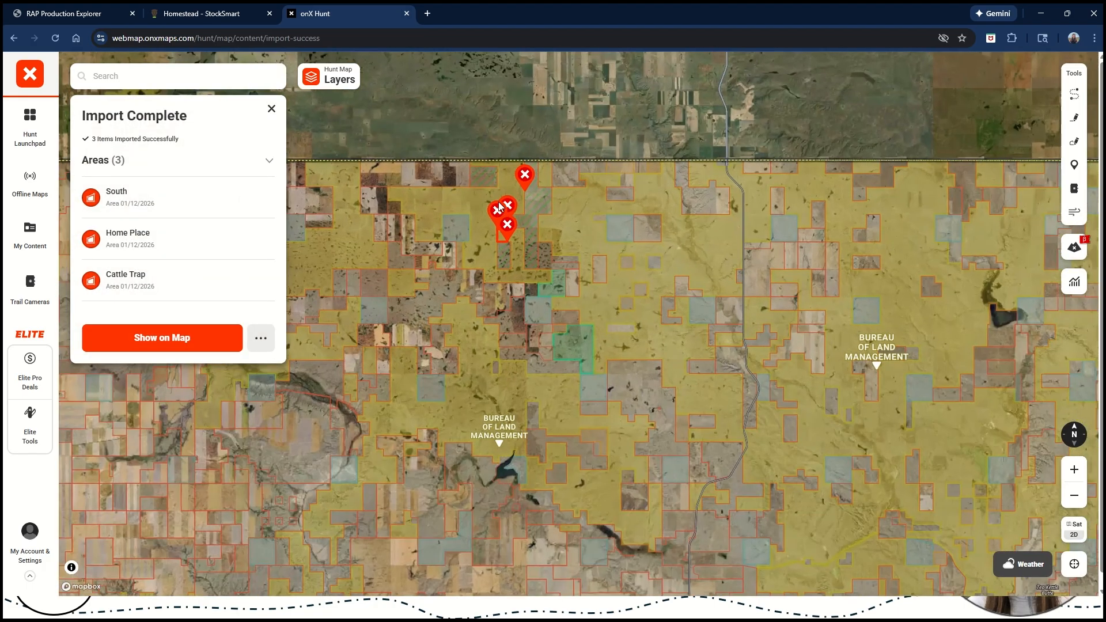
pyautogui.scroll(5, 499, 229)
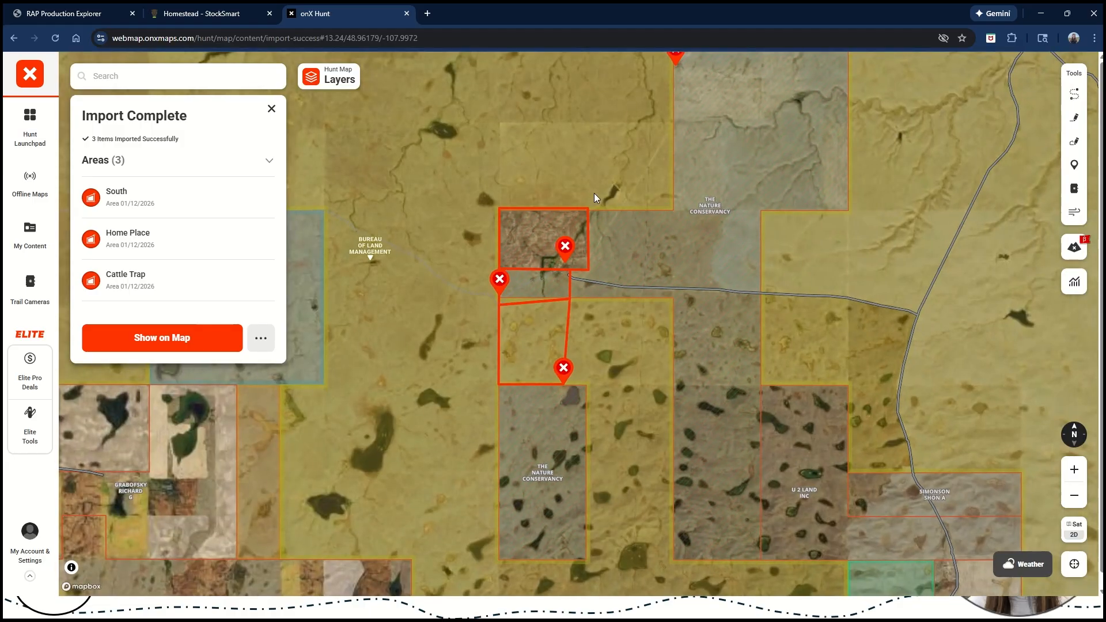